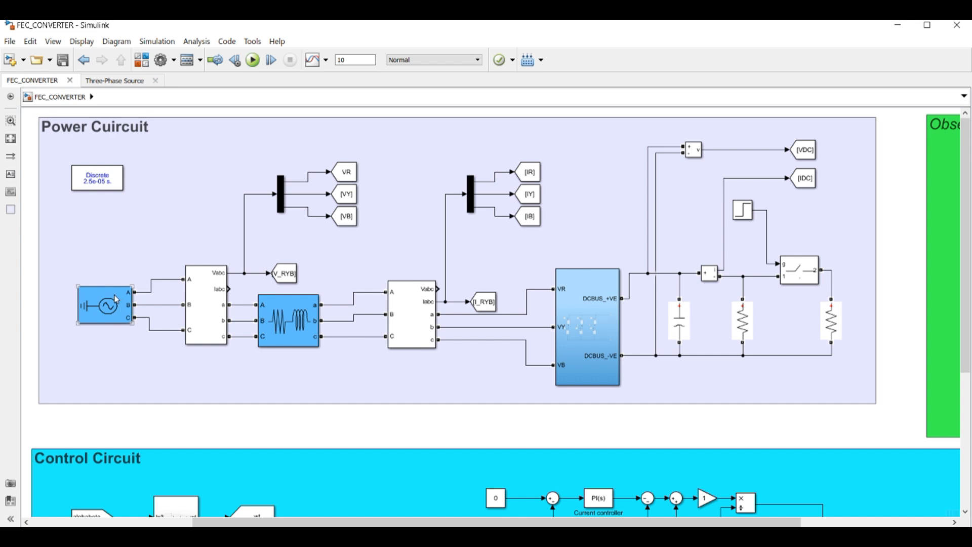
left_click(220, 328)
left_click(287, 280)
left_click(274, 325)
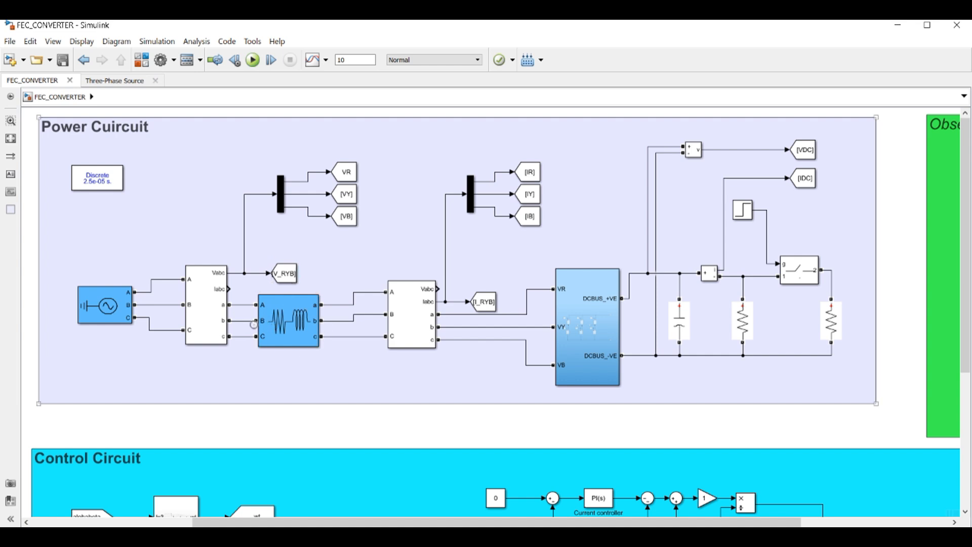
left_click(414, 299)
left_click(631, 348)
left_click(614, 295)
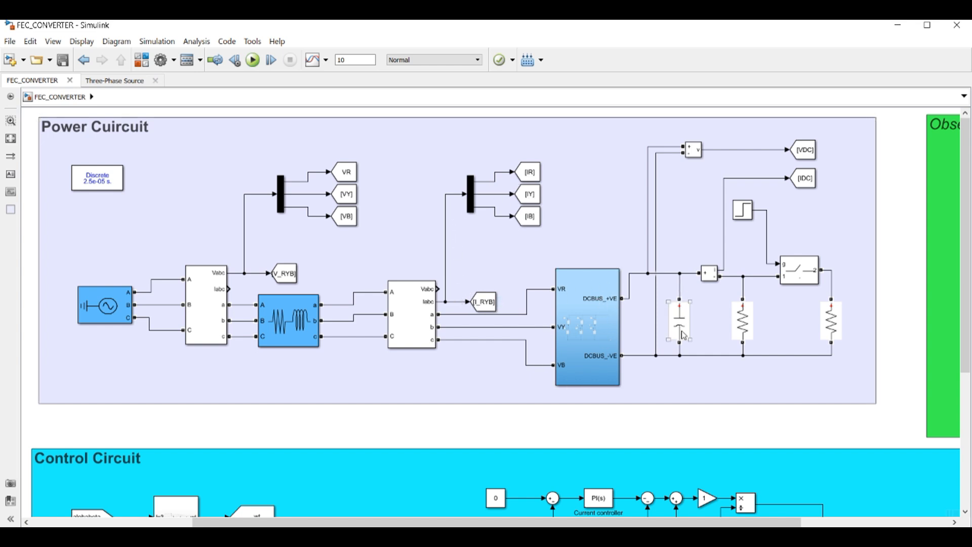
left_click(683, 295)
left_click(743, 335)
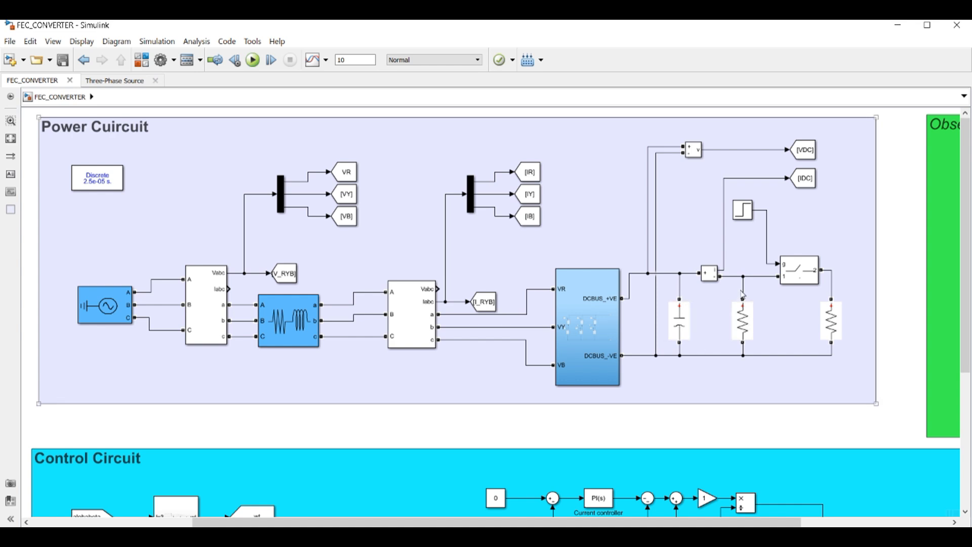
left_click(815, 325)
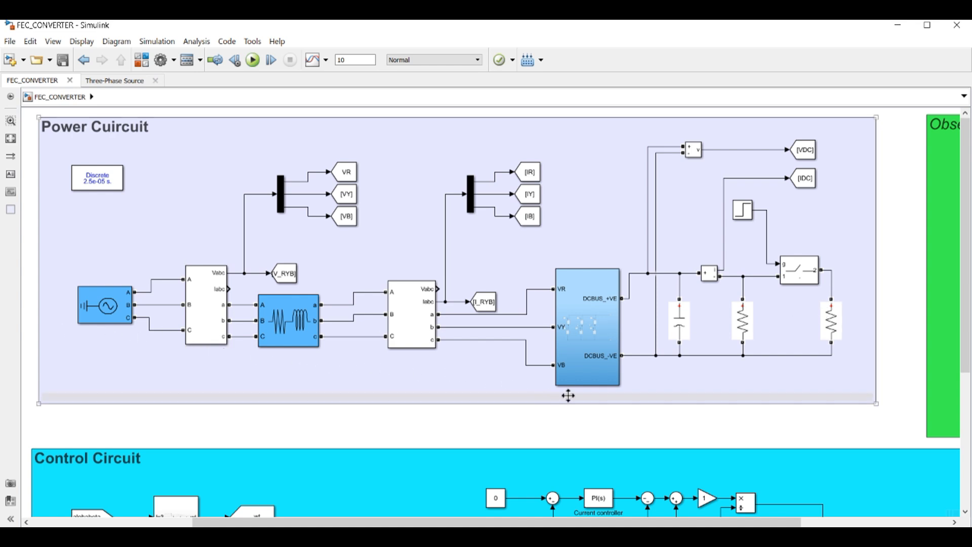
left_click(587, 359)
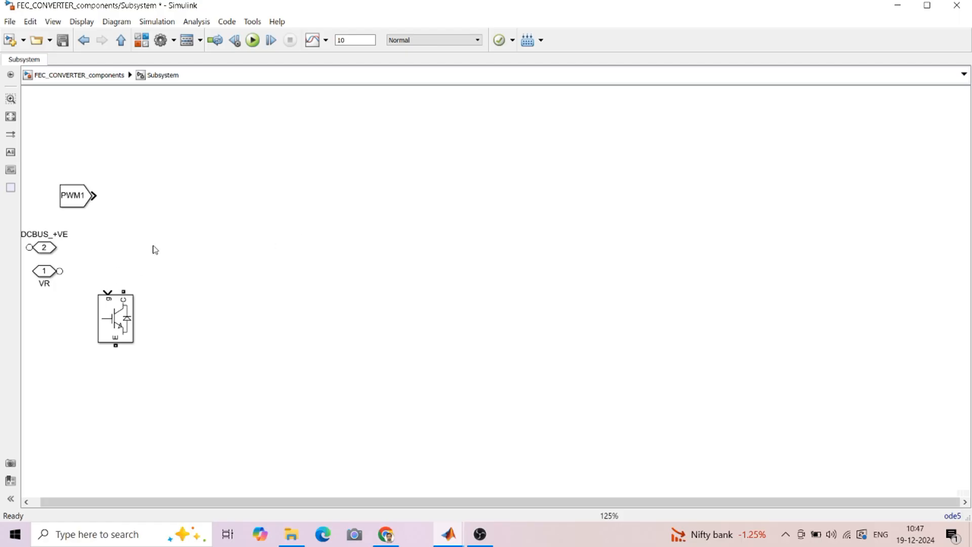
Copy the IGBT/Diode block into six switches arranged in two rows of three
left_click(118, 324)
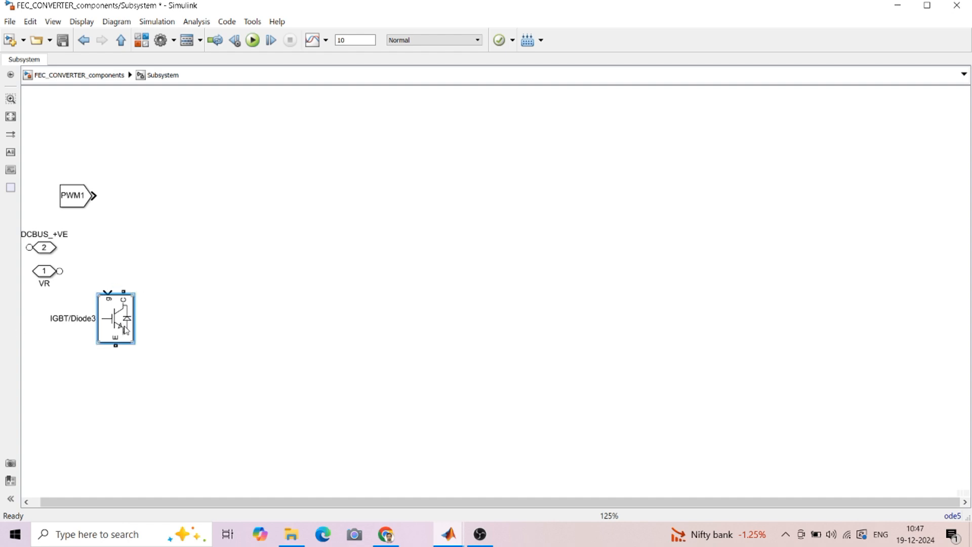
left_click(76, 198)
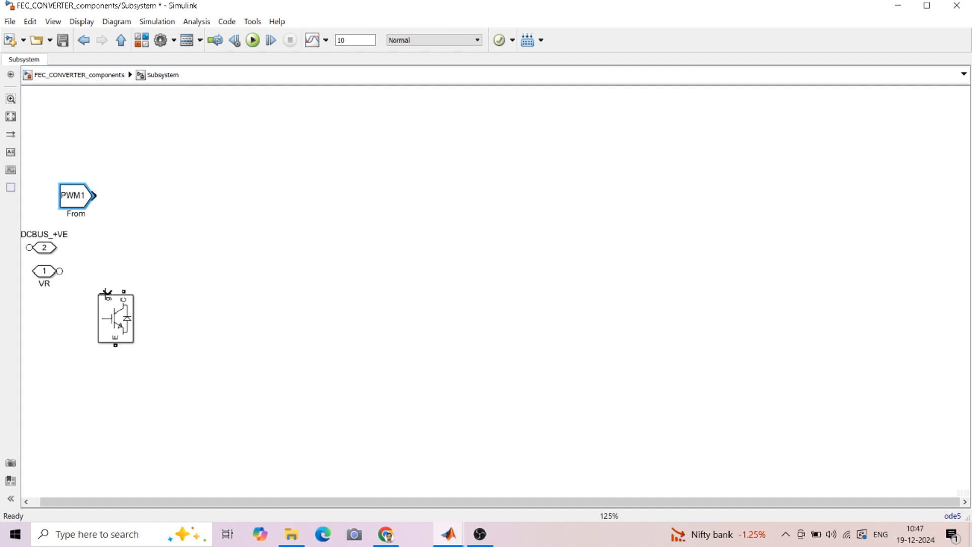
left_click(50, 250)
left_click(113, 325)
left_click_drag(113, 324, 282, 338)
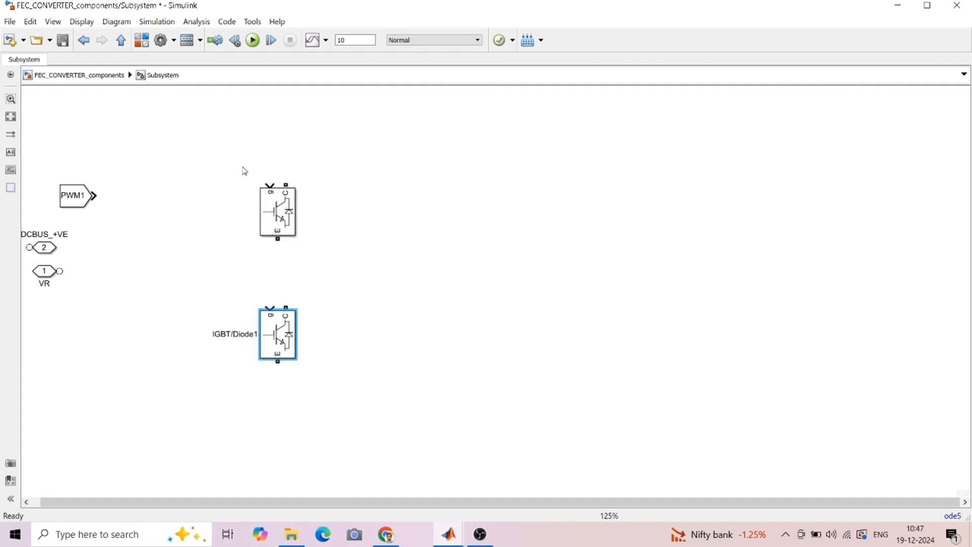
left_click_drag(241, 167, 304, 401)
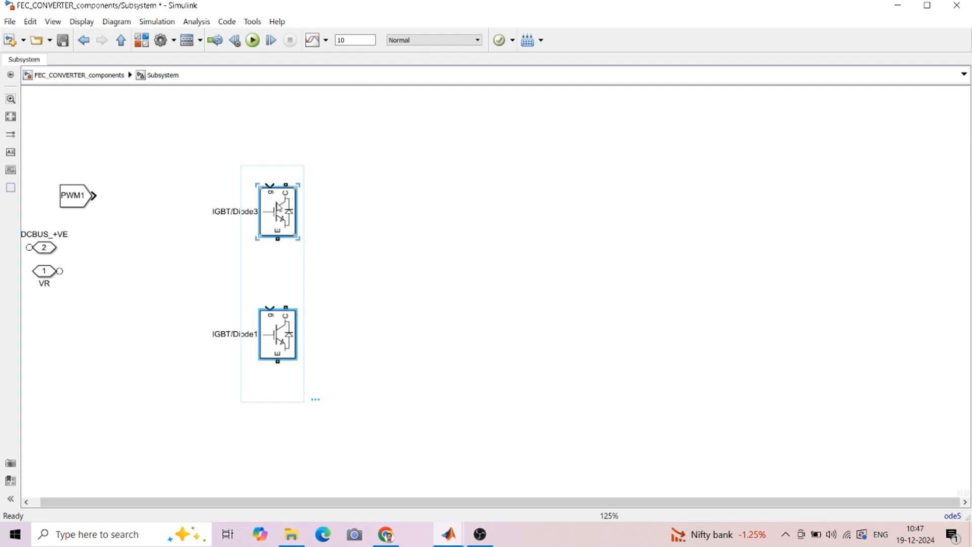
left_click_drag(279, 208, 557, 212)
Move the PWM1 From block above the IGBTs and start a wire across the upper row
left_click(649, 214)
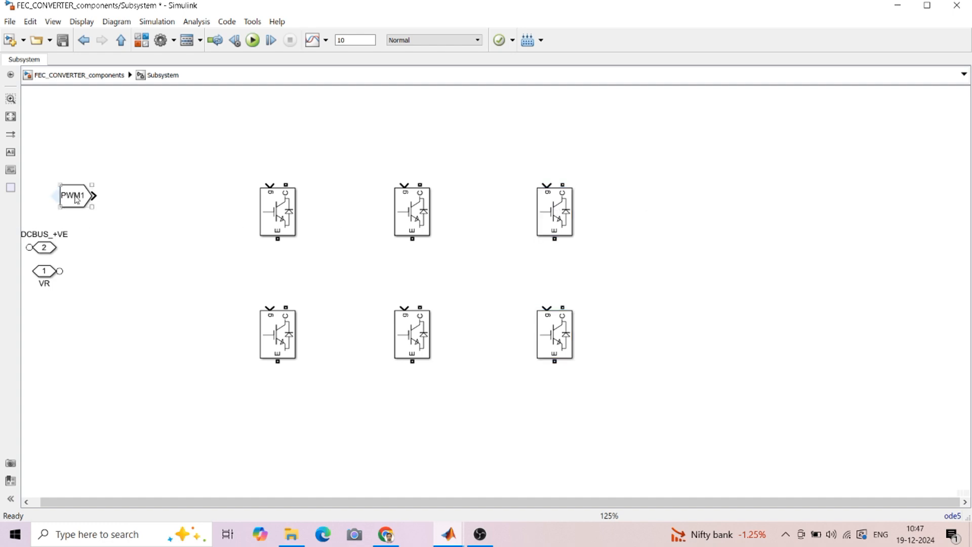
left_click_drag(79, 197, 222, 150)
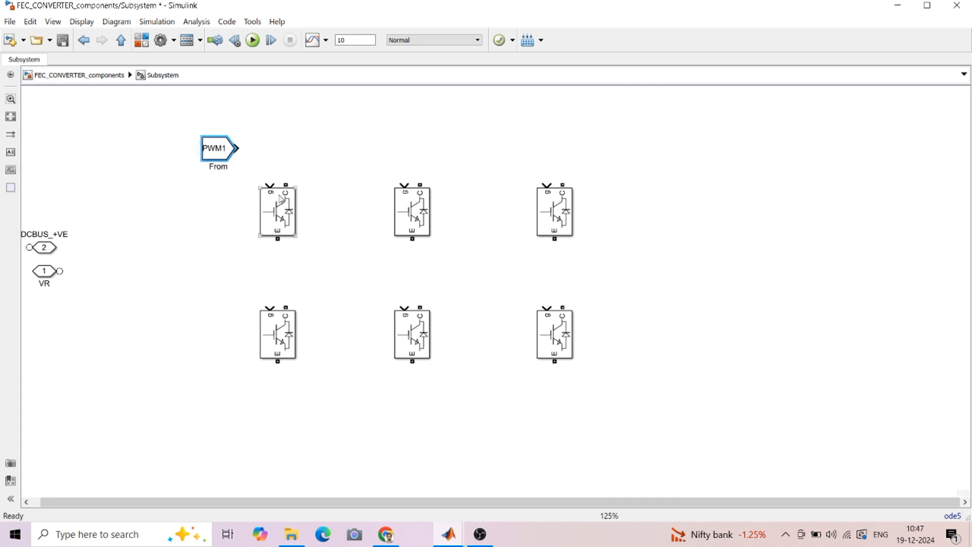
mouse_move(285, 185)
left_mouse_down()
mouse_move(291, 147)
mouse_move(565, 151)
mouse_move(556, 150)
mouse_move(563, 184)
left_mouse_up()
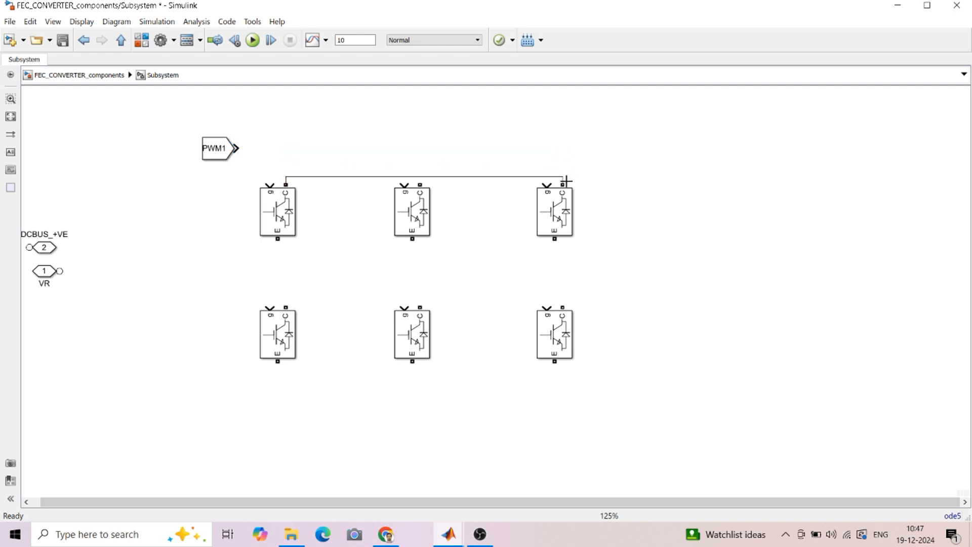
Join the IGBT collectors into a top rail and the emitters into a bottom rail
left_click_drag(439, 177, 434, 141)
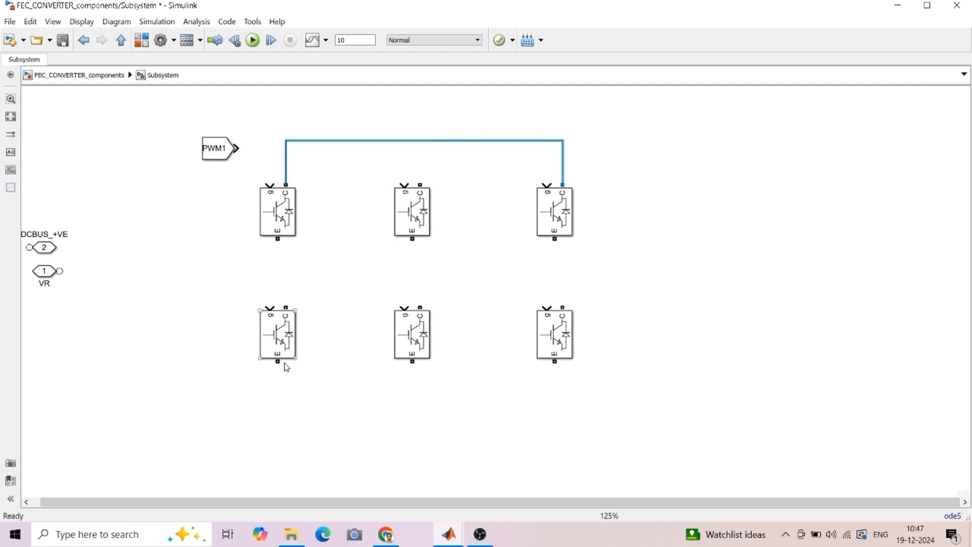
mouse_move(277, 363)
left_mouse_down()
mouse_move(366, 406)
mouse_move(545, 404)
mouse_move(554, 366)
left_mouse_up()
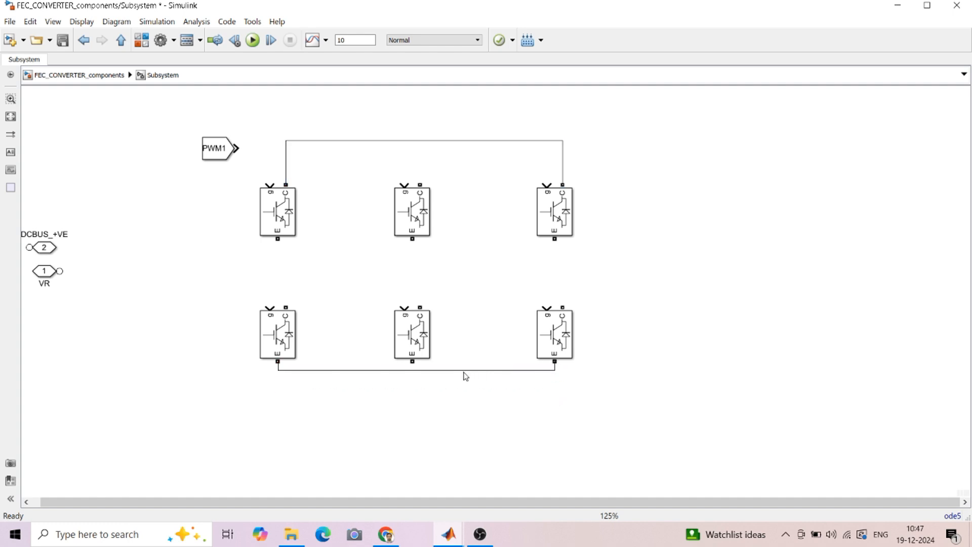
left_click(458, 399)
left_click_drag(458, 400, 458, 406)
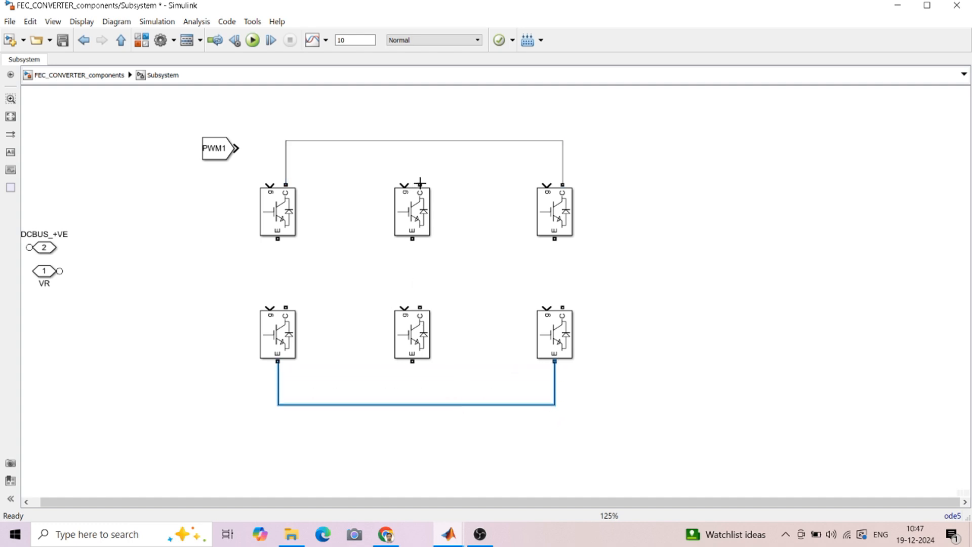
left_click_drag(420, 183, 421, 142)
left_click_drag(412, 361, 414, 404)
Link each upper IGBT to its lower one, put VR at leg one, and copy it for leg two
left_click_drag(278, 240, 286, 307)
left_click_drag(412, 240, 418, 304)
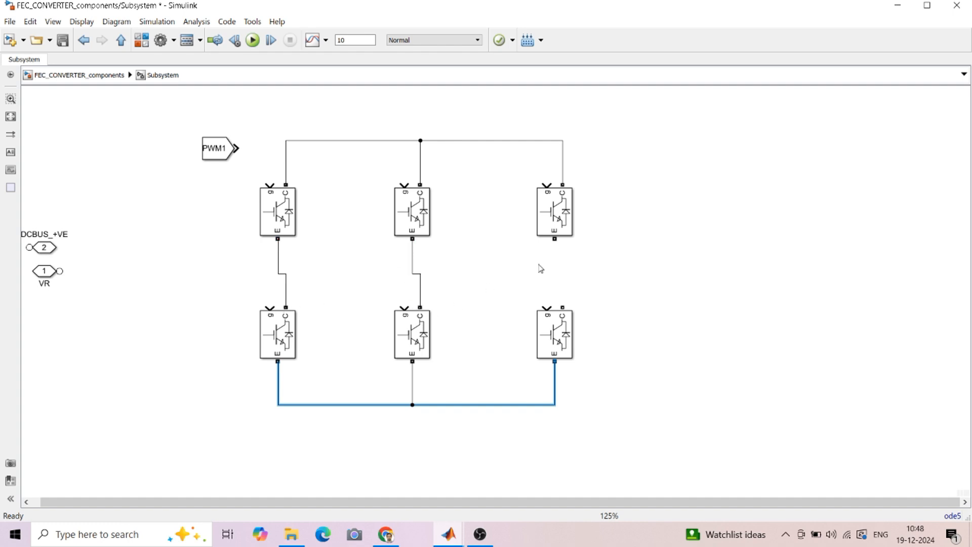
left_click_drag(555, 239, 563, 307)
left_click(47, 274)
mouse_move(48, 276)
left_mouse_down()
mouse_move(168, 250)
mouse_move(161, 262)
mouse_move(277, 259)
left_mouse_up()
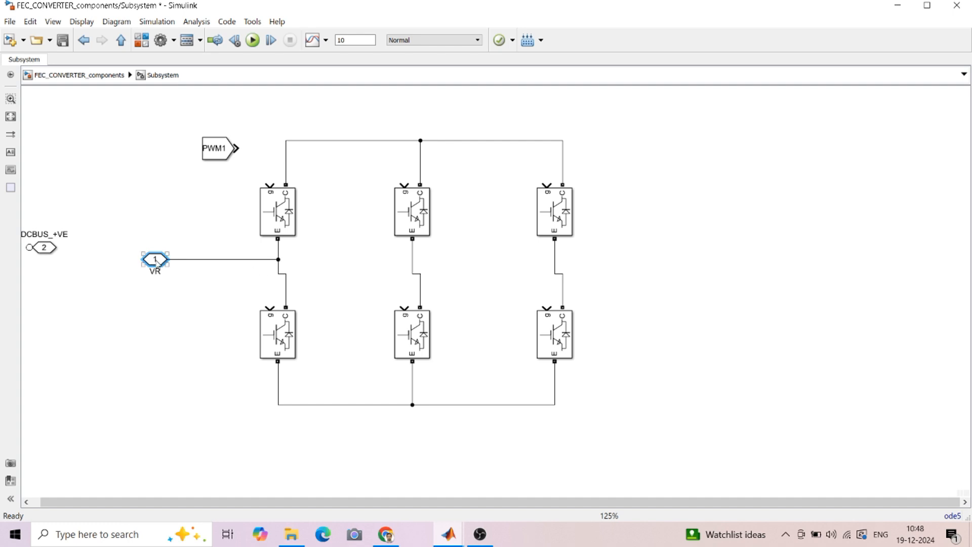
mouse_move(156, 261)
left_mouse_down()
mouse_move(157, 304)
mouse_move(342, 265)
mouse_move(412, 267)
left_mouse_up()
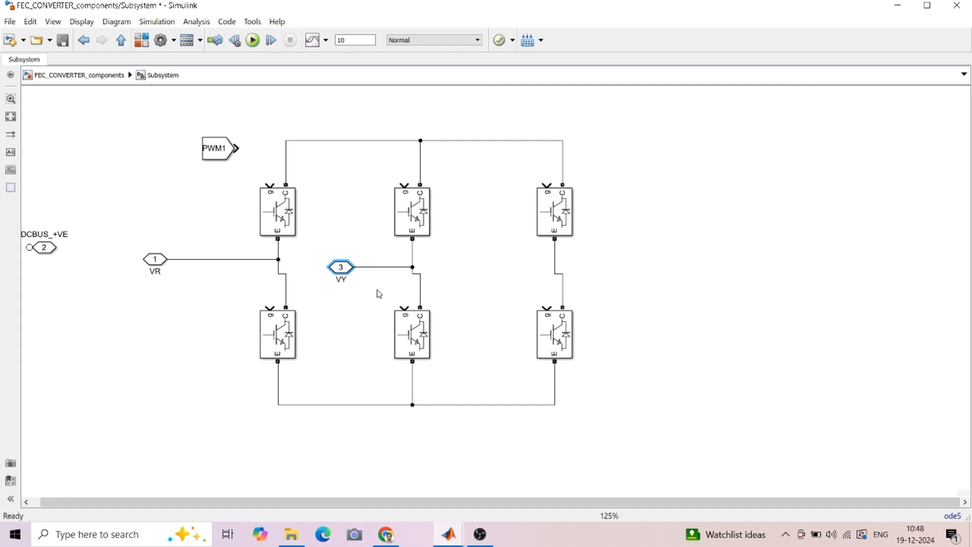
Name the second port VY and copy it as VB for leg three
left_click(507, 272)
left_click_drag(341, 269, 555, 267)
left_click(483, 279)
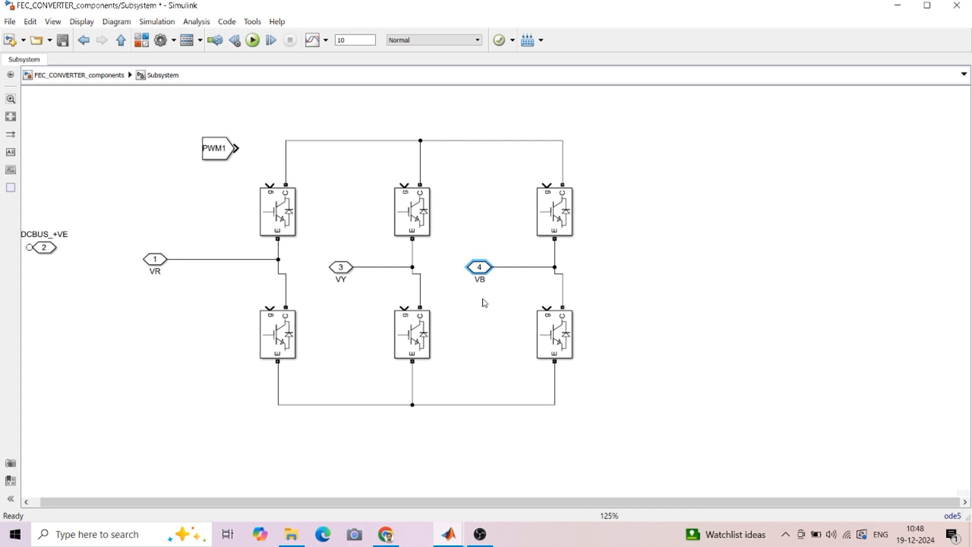
left_click(479, 344)
Put DCBUS_+VE and DCBUS_-VE (port 5) on the rails, and wire PWM1 to the first gate
mouse_move(47, 250)
left_mouse_down()
mouse_move(491, 168)
mouse_move(674, 149)
mouse_move(681, 138)
mouse_move(564, 142)
left_mouse_up()
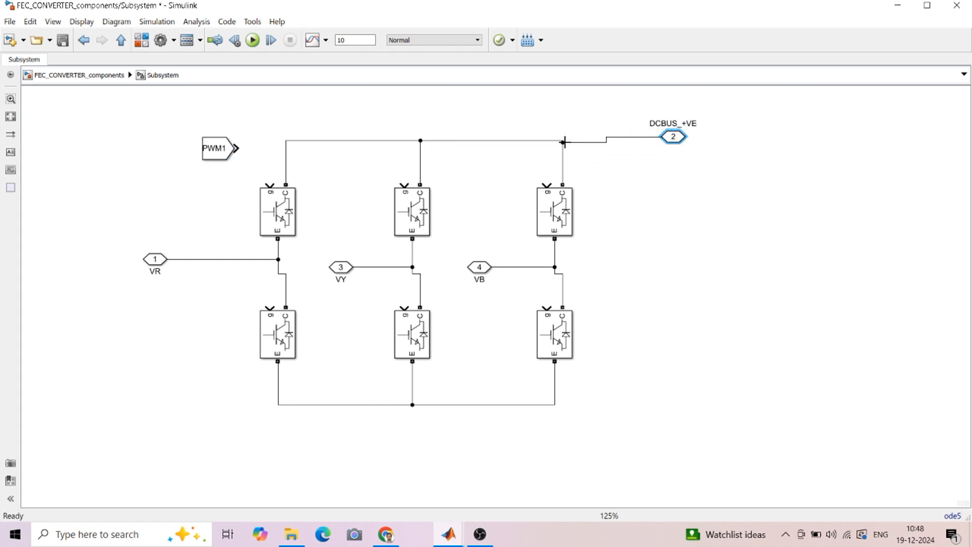
mouse_move(673, 143)
left_mouse_down()
mouse_move(681, 416)
mouse_move(696, 414)
mouse_move(555, 405)
left_mouse_up()
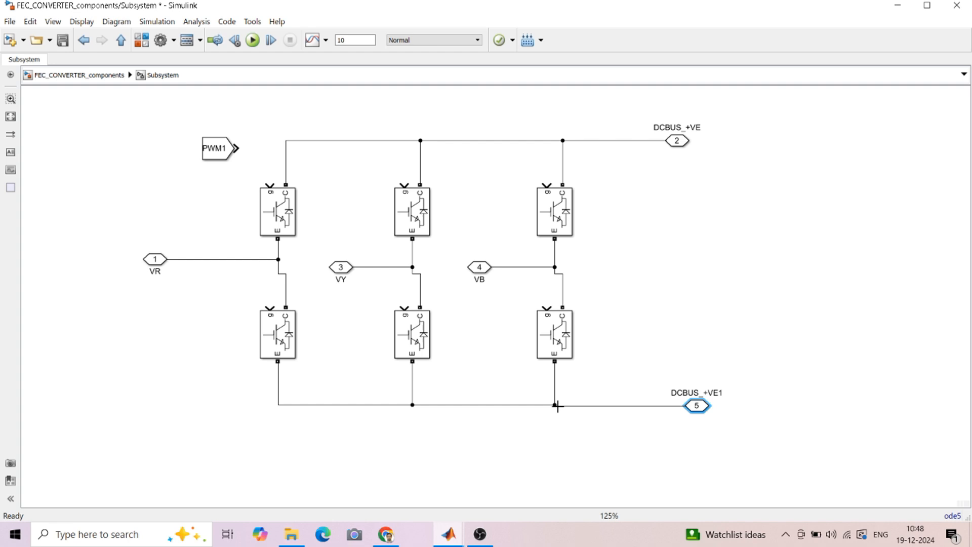
double_click(705, 412)
left_click(854, 389)
key("BackSpace")
key("Return")
key("Delete")
type("-")
left_click(734, 352)
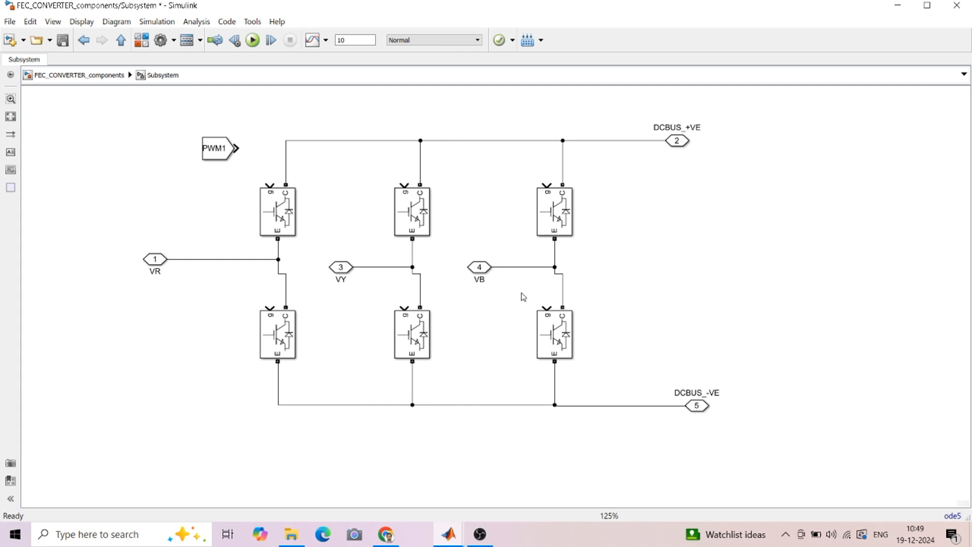
left_click_drag(236, 148, 270, 187)
left_click_drag(213, 151, 63, 175)
Change the copied From block's Goto tag to PWM2
double_click(63, 175)
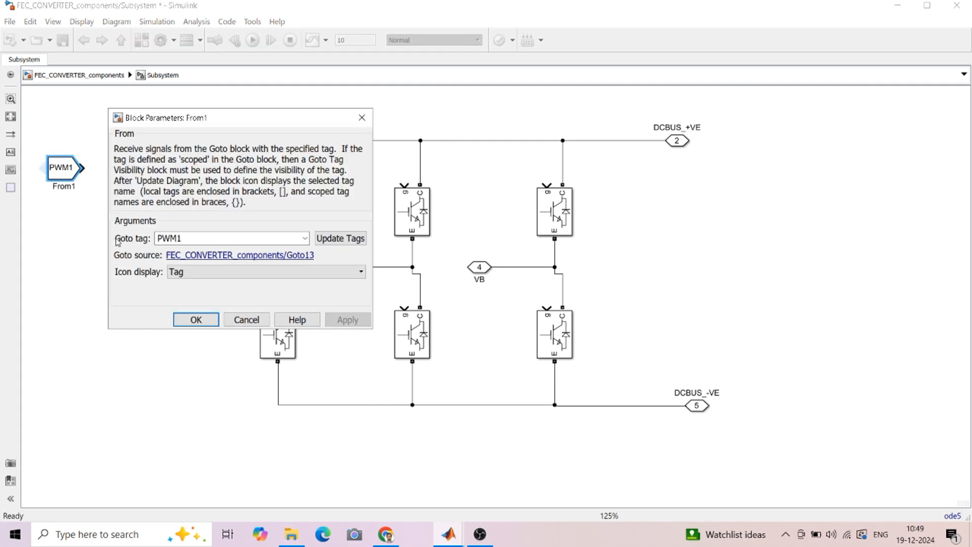
double_click(181, 239)
left_click(191, 242)
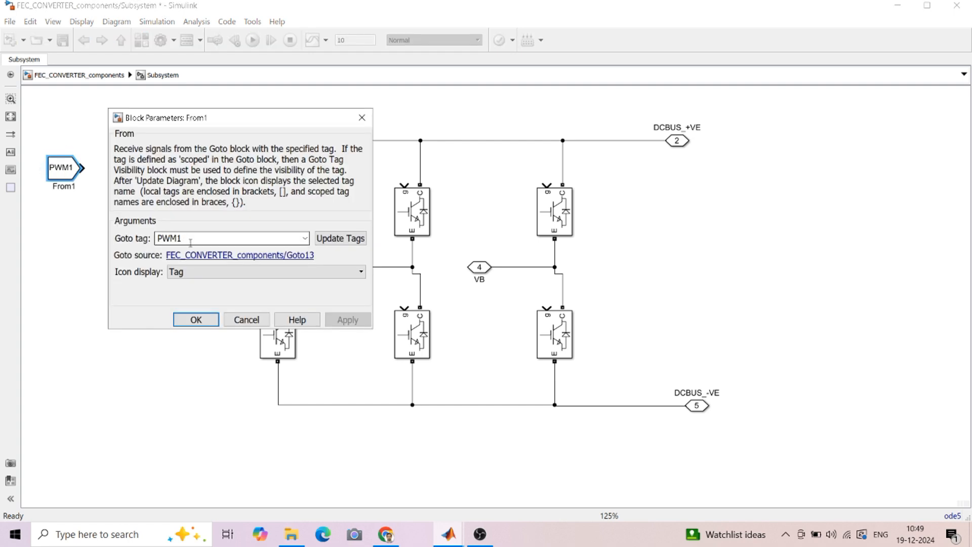
key("BackSpace")
type("2")
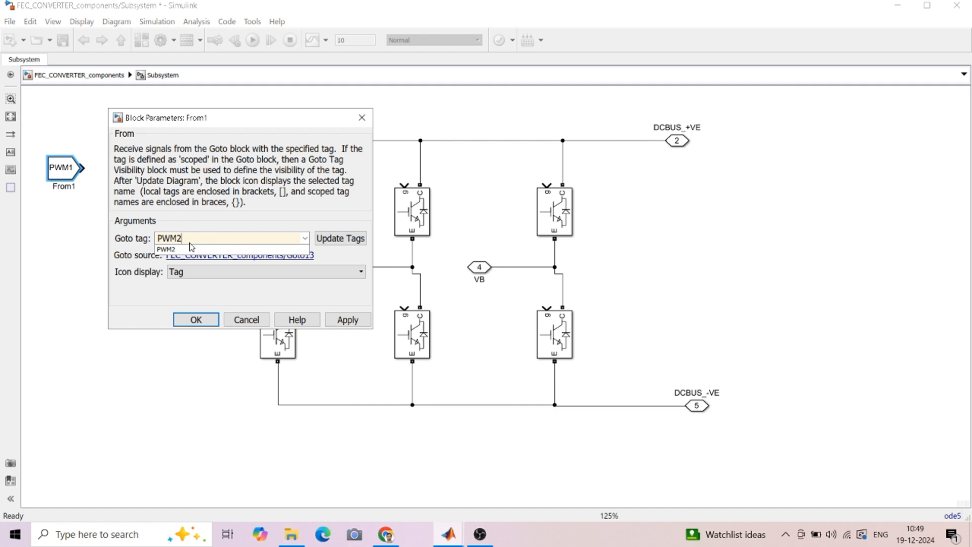
left_click(196, 320)
Copy the PWM2 block downward and retag the copy PWM3
left_click_drag(62, 177, 64, 240)
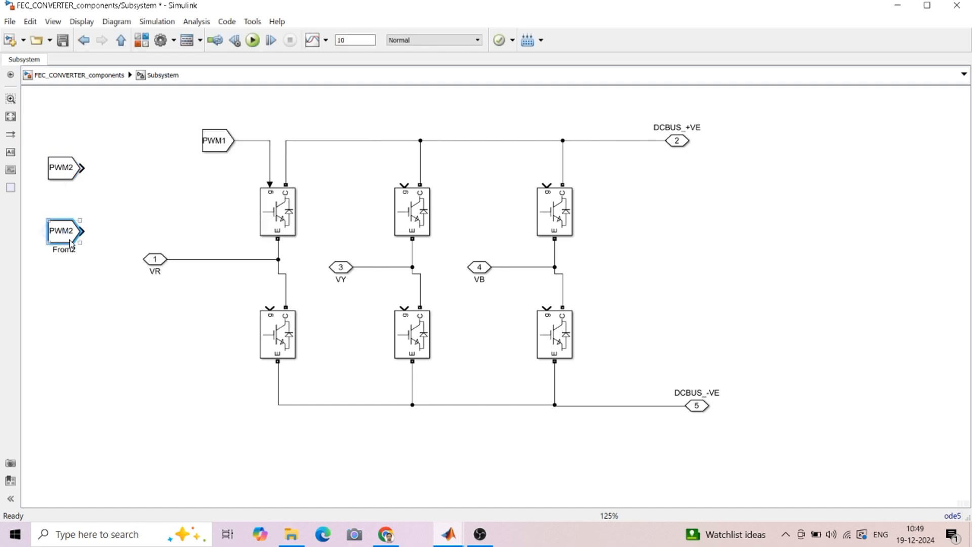
double_click(69, 232)
double_click(187, 319)
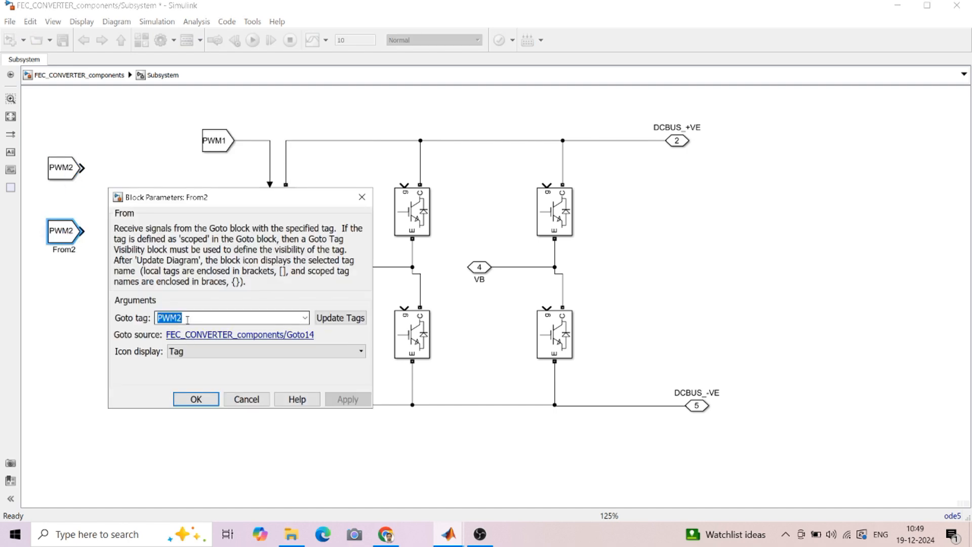
left_click(186, 318)
key("BackSpace")
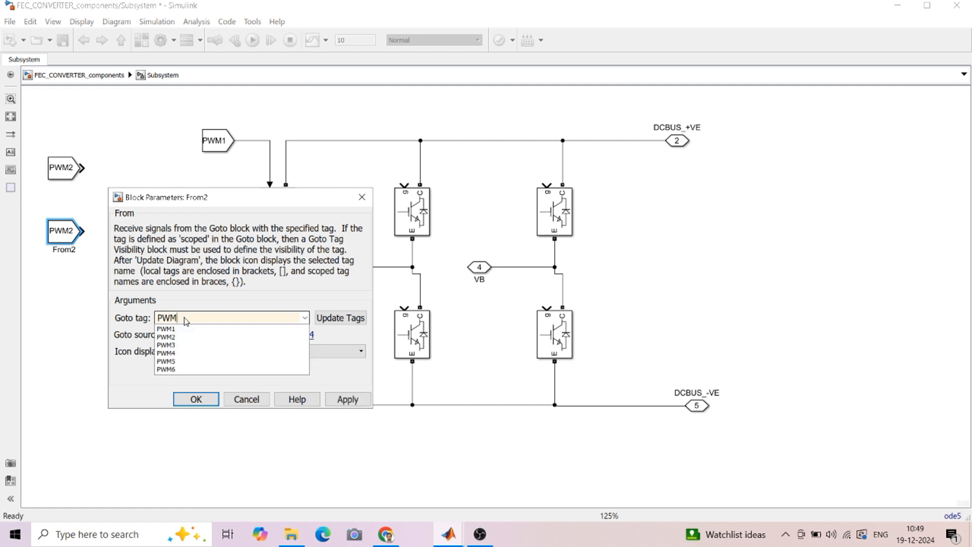
type("3")
left_click(191, 401)
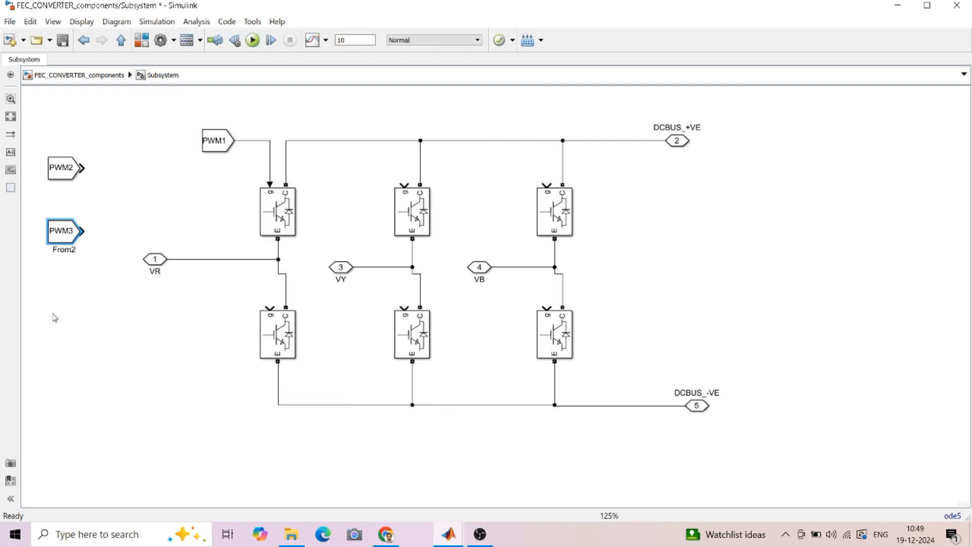
Place a copy below PWM3 and set its tag to PWM4
right_click(52, 314)
left_click(31, 313)
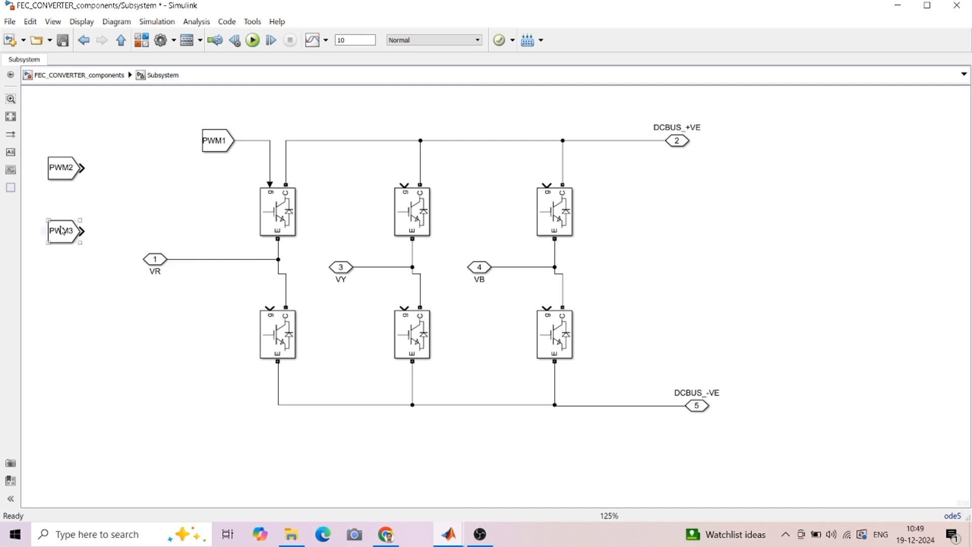
left_click_drag(61, 227, 69, 315)
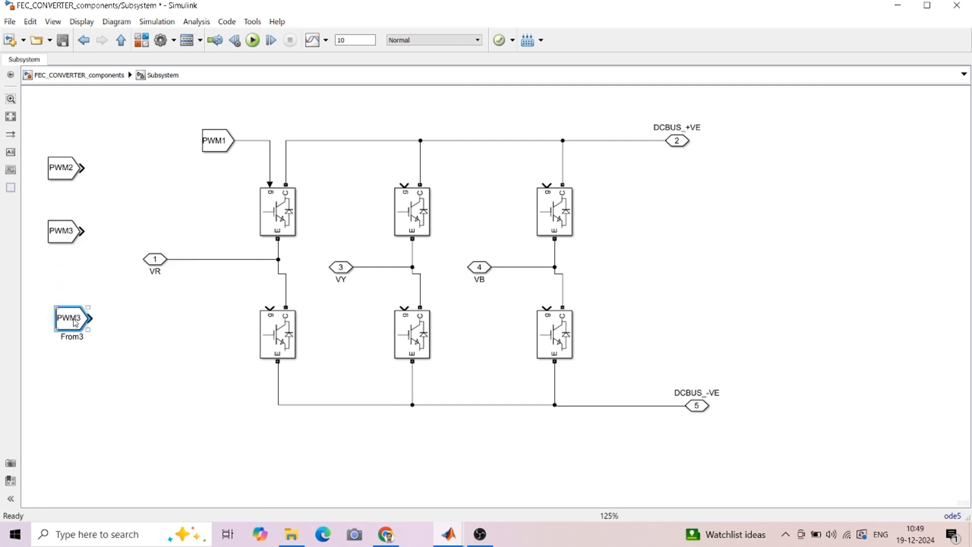
double_click(76, 323)
double_click(195, 428)
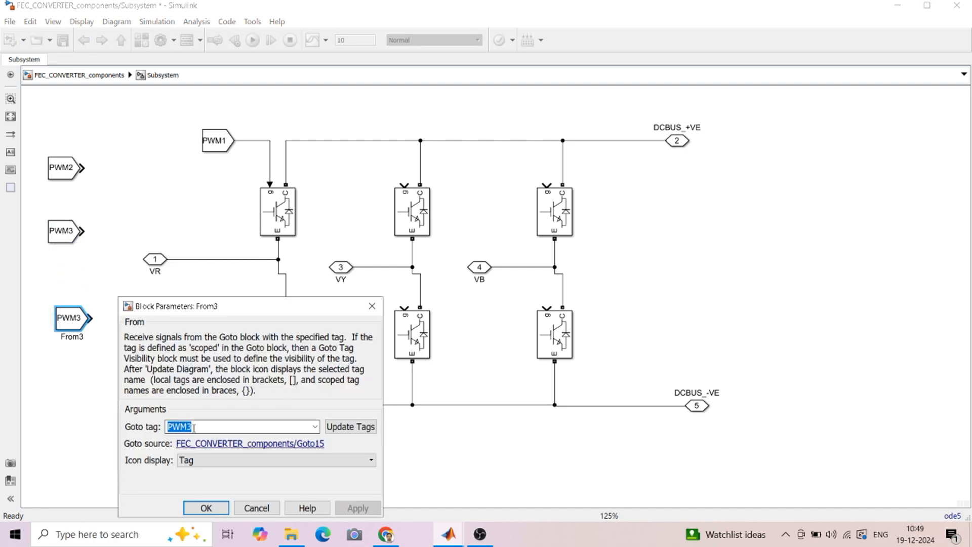
left_click(193, 428)
key("BackSpace")
type("4")
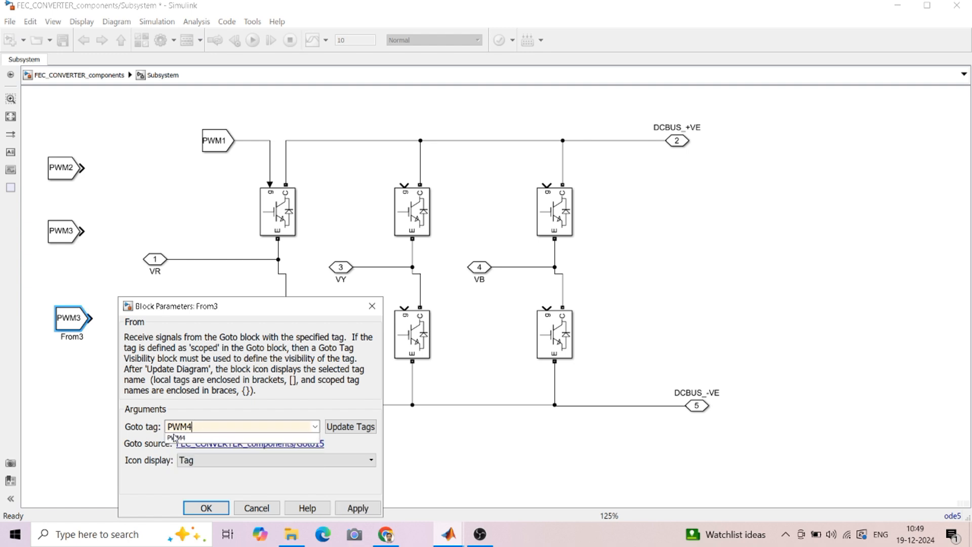
left_click(206, 508)
Copy the block further down and enter PWM5 as its tag
left_click_drag(77, 323, 95, 383)
double_click(94, 382)
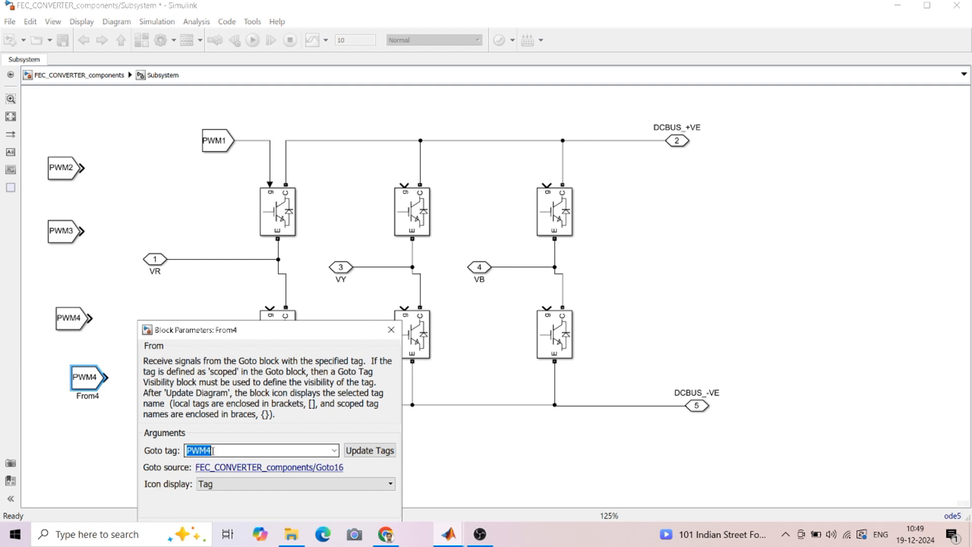
left_click(218, 451)
key("BackSpace")
type("5")
left_click(75, 447)
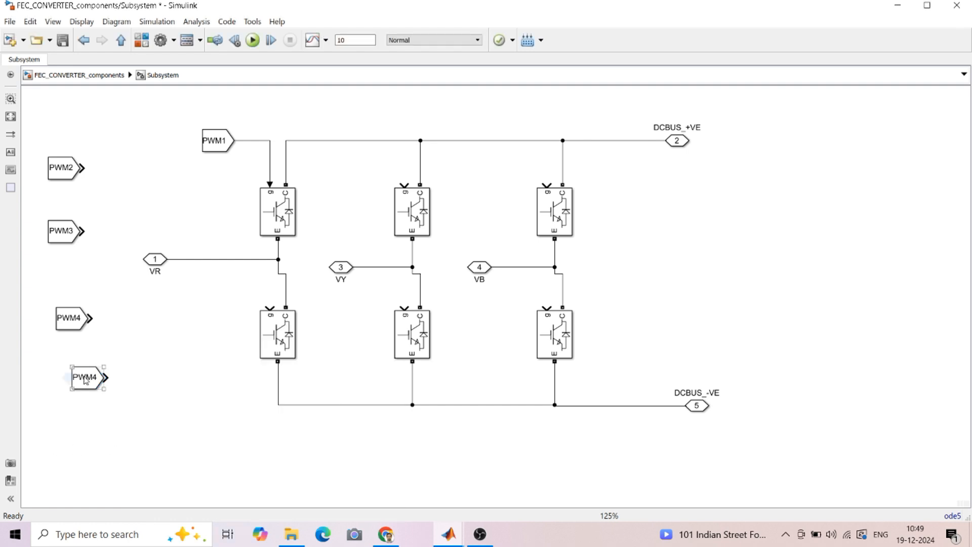
Add another From copy below and set its tag to PWM6
left_click_drag(86, 381, 132, 432)
double_click(132, 430)
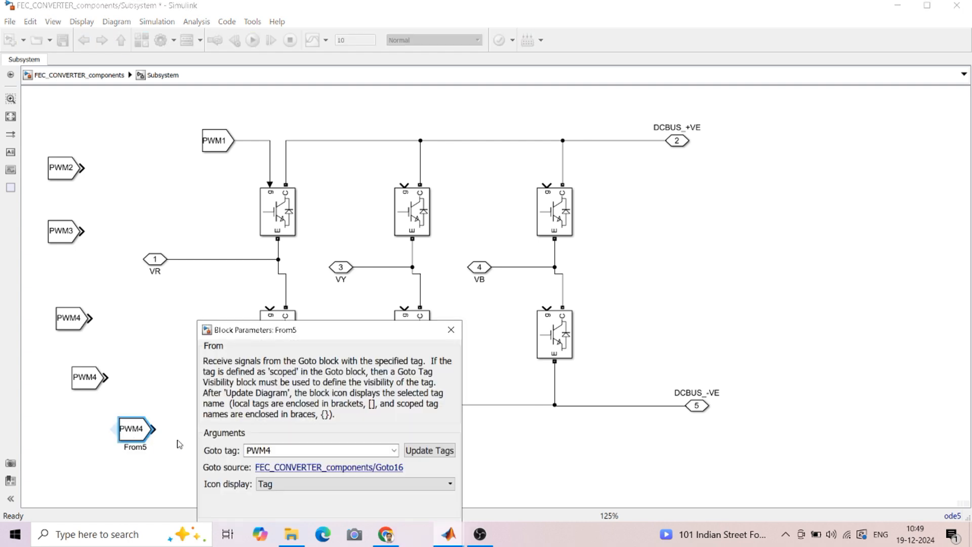
double_click(275, 449)
left_click(275, 449)
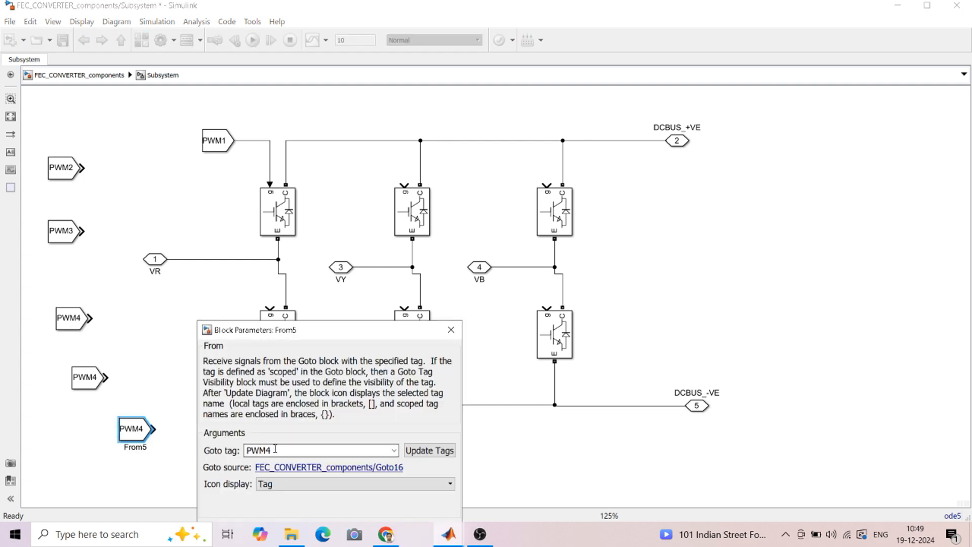
key("BackSpace")
type("6")
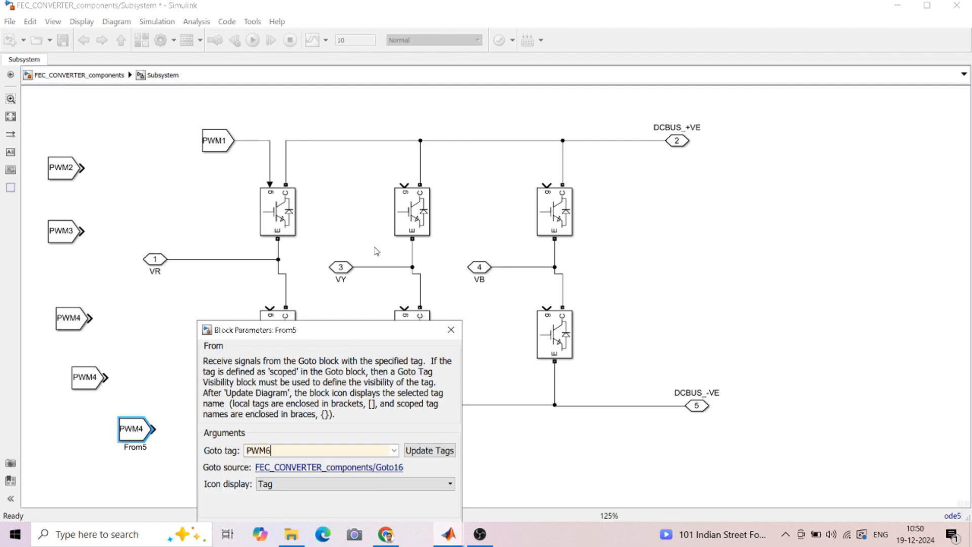
left_click_drag(345, 338, 360, 252)
left_click(301, 446)
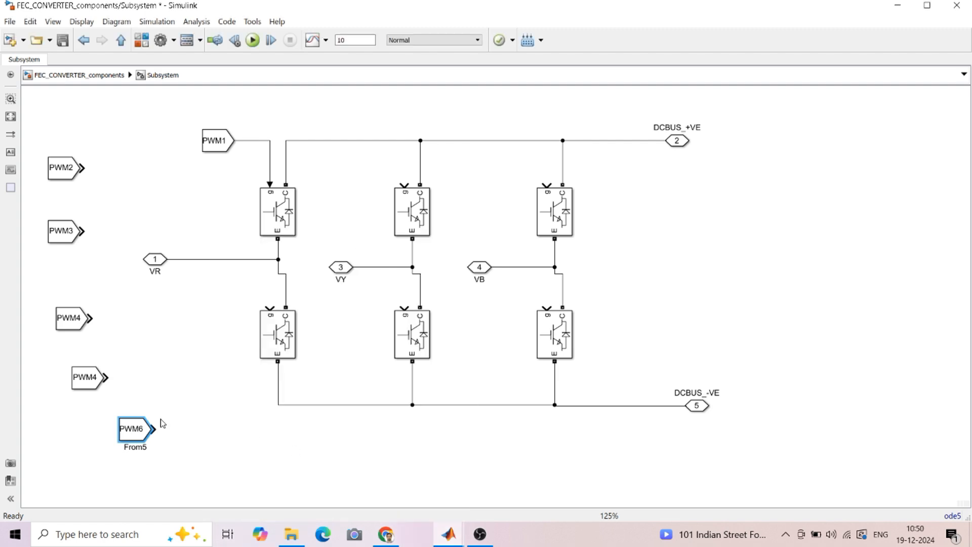
Reopen the fifth From block and apply its PWM5 tag
double_click(86, 376)
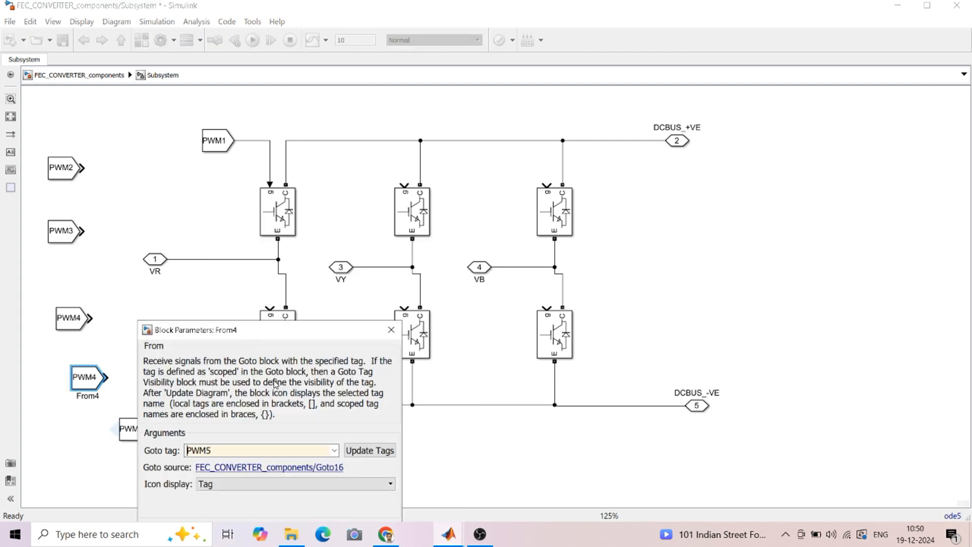
left_click_drag(288, 336, 302, 249)
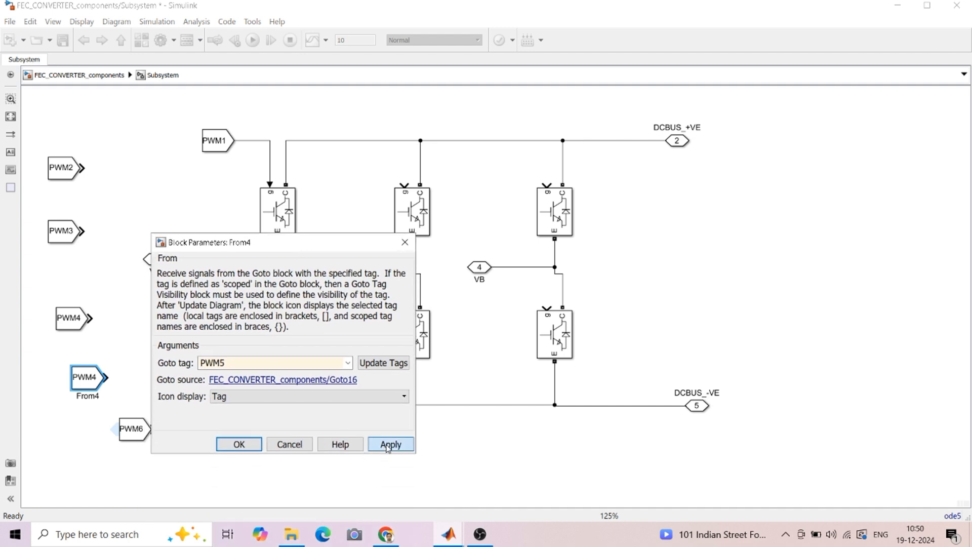
left_click(391, 444)
left_click(239, 444)
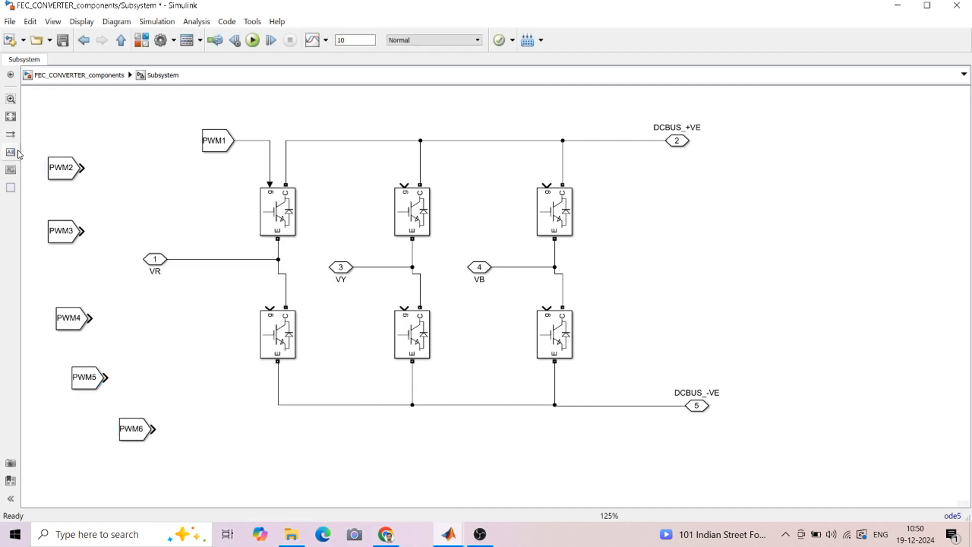
Connect PWM2 through PWM6 to the gates of their IGBT switches
mouse_move(62, 172)
left_mouse_down()
mouse_move(461, 291)
mouse_move(478, 305)
mouse_move(552, 306)
left_mouse_up()
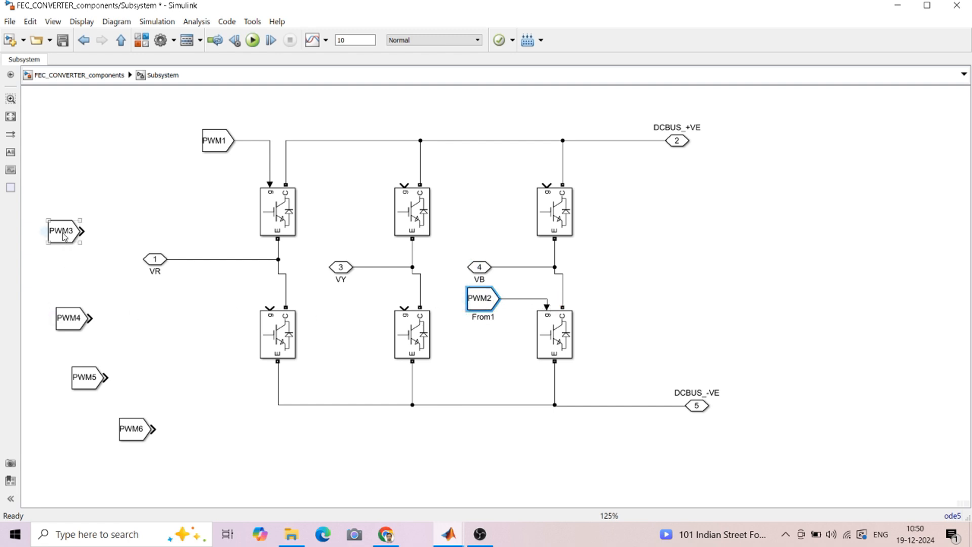
mouse_move(65, 235)
left_mouse_down()
mouse_move(252, 173)
mouse_move(343, 159)
mouse_move(404, 186)
left_mouse_up()
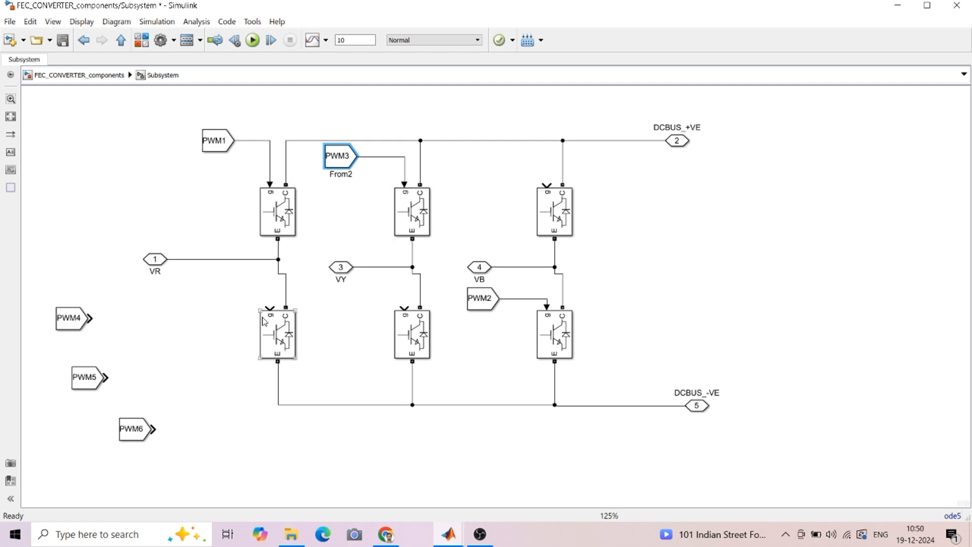
left_click_drag(69, 314, 215, 294)
left_click_drag(241, 299, 270, 307)
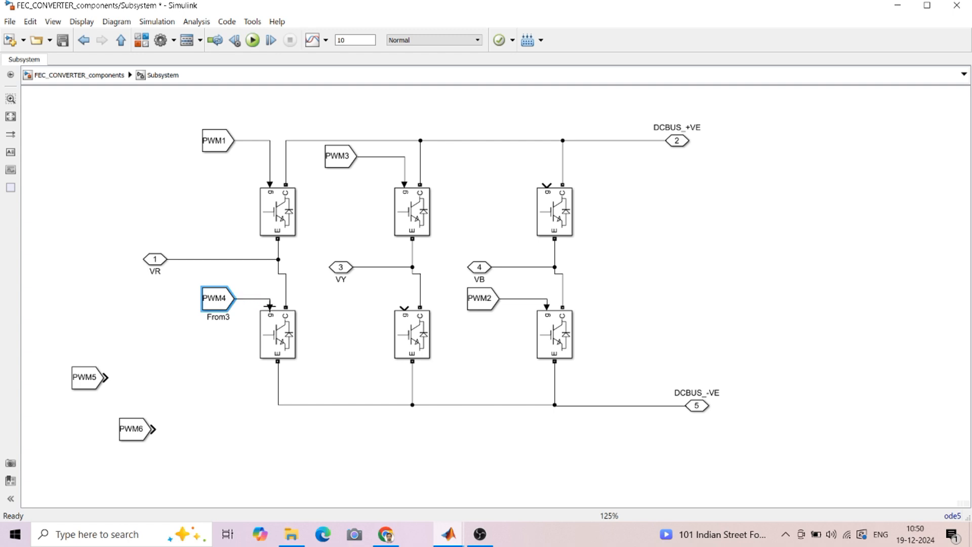
left_click_drag(98, 388, 550, 188)
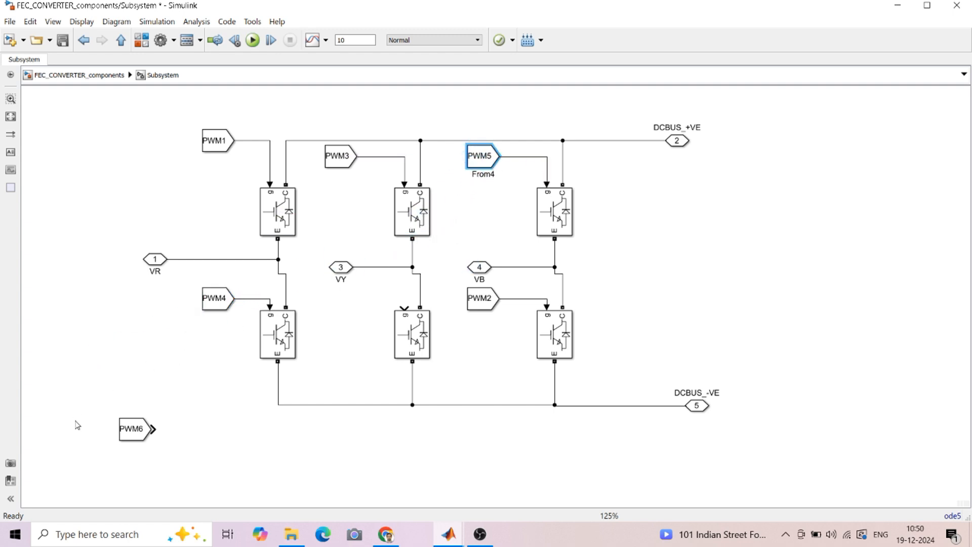
left_click_drag(135, 432, 405, 307)
Align the VY input with its wire and box-select the whole bridge circuit
left_click_drag(338, 268, 338, 251)
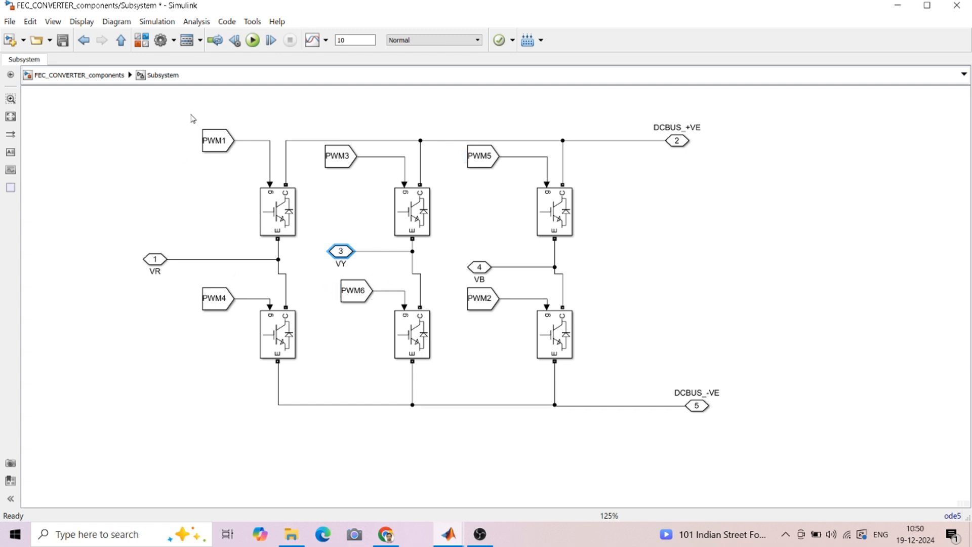
left_click_drag(141, 116, 765, 400)
scroll(709, 329, "up", 2)
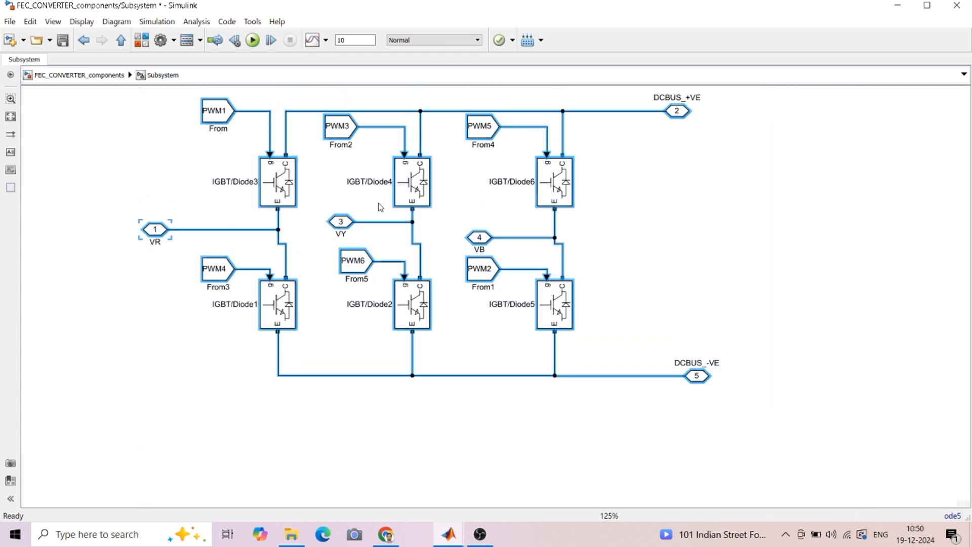
Group the bridge into a subsystem and delete the leftover VR, VY, VB and DCBUS ports
right_click(405, 181)
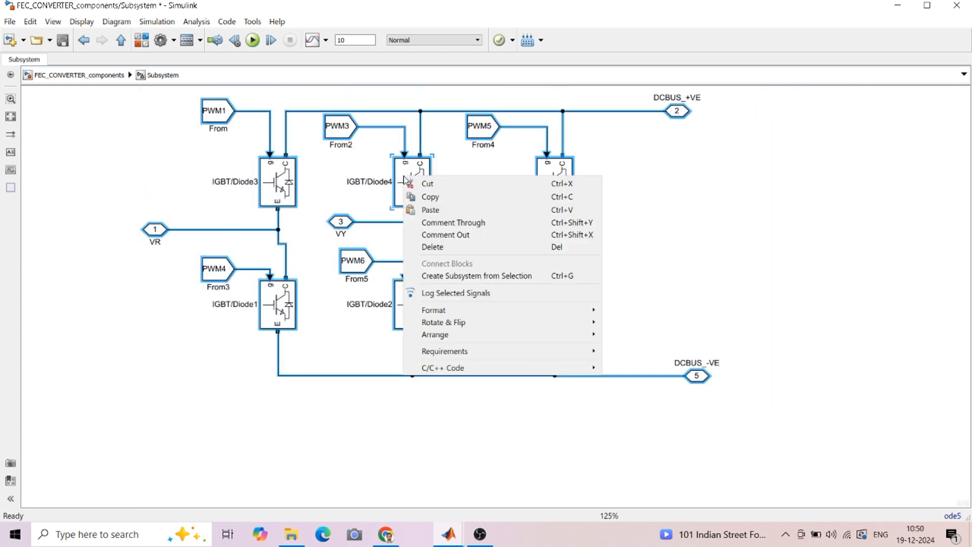
left_click(438, 282)
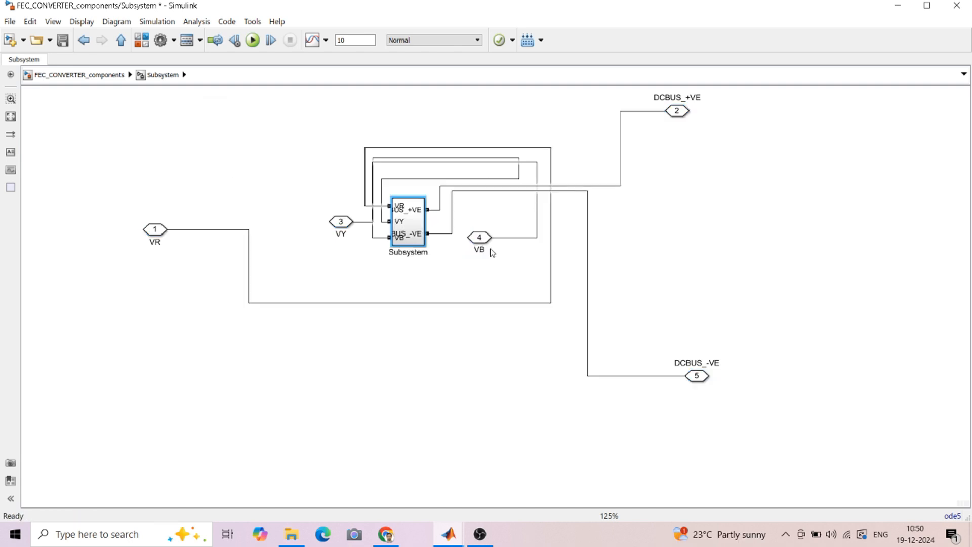
left_click_drag(466, 118, 723, 430)
key("Delete")
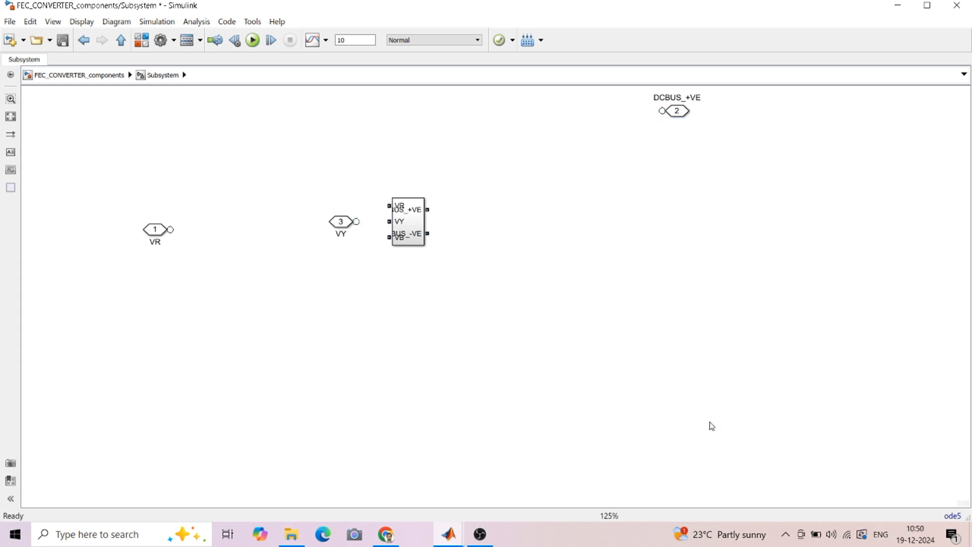
left_click_drag(622, 90, 741, 159)
left_click_drag(132, 199, 371, 310)
key("Delete")
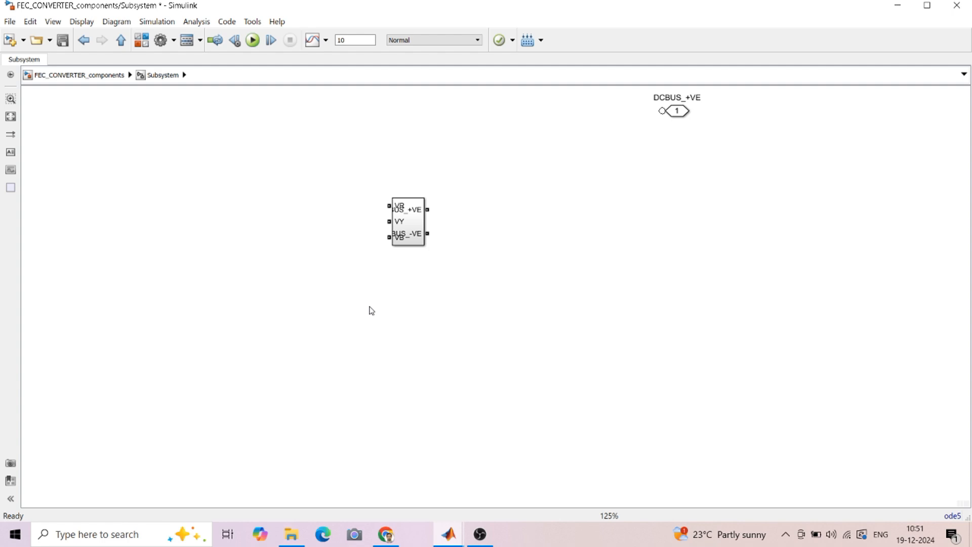
left_click_drag(641, 91, 715, 160)
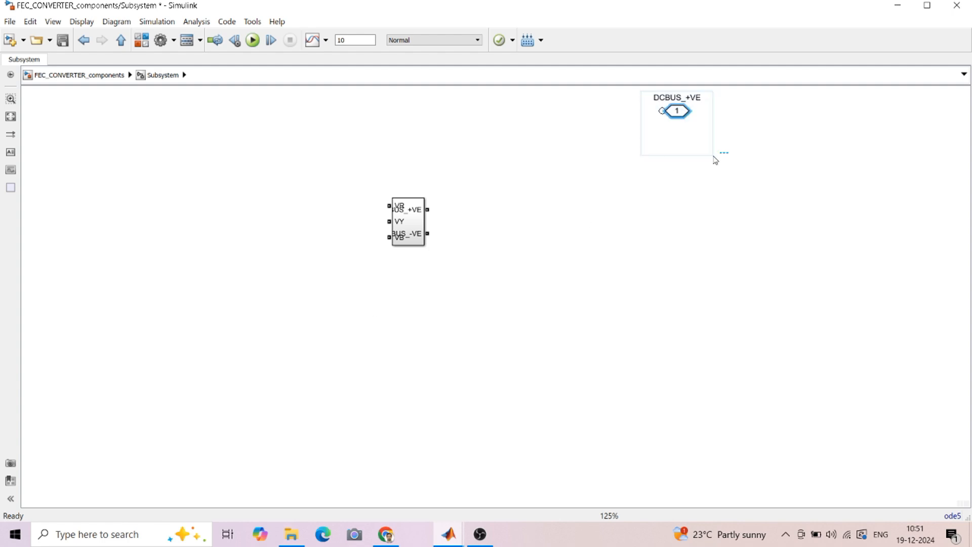
key("Delete")
Enlarge the Subsystem block, check its contents inside, and return to the top level
left_click(416, 224)
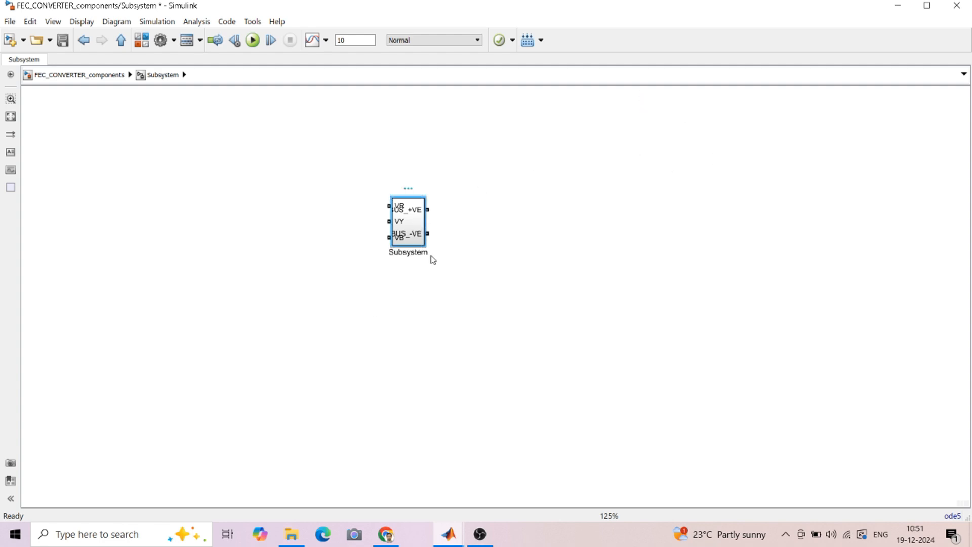
left_click_drag(423, 246, 504, 284)
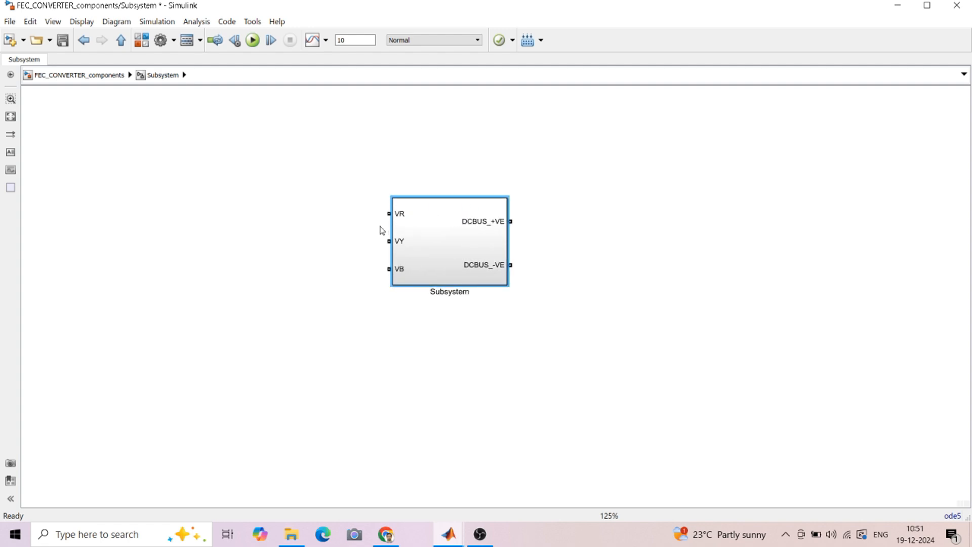
double_click(433, 248)
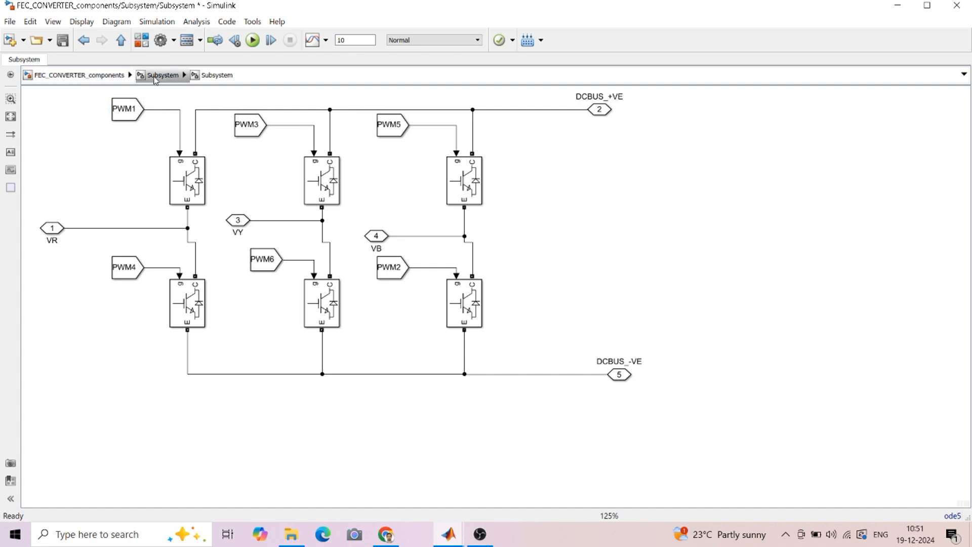
left_click(169, 80)
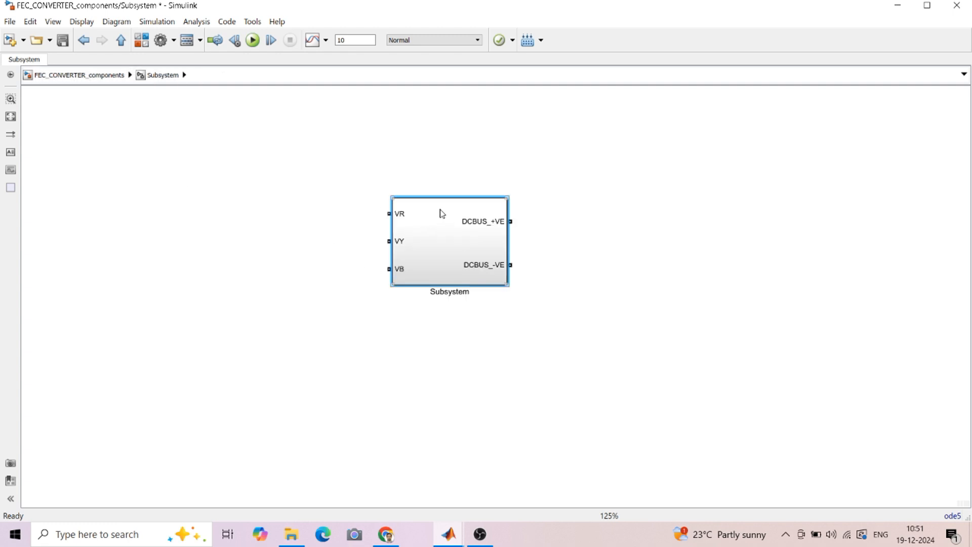
left_click(455, 292)
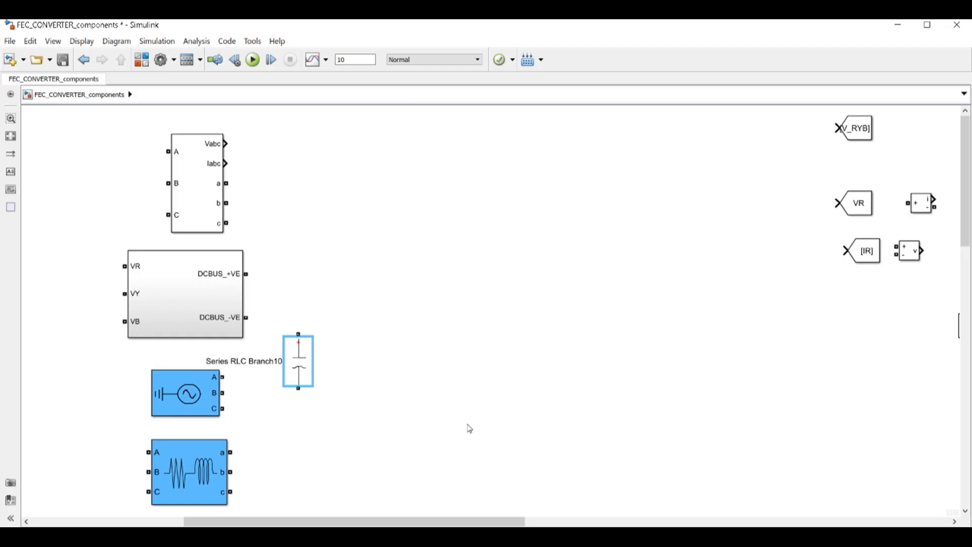
left_click(180, 320)
left_click(192, 313)
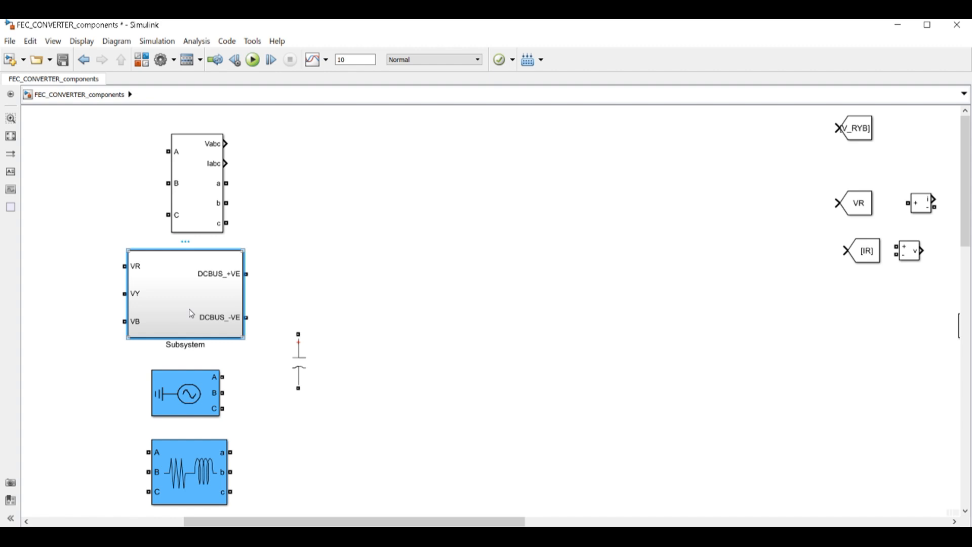
double_click(191, 314)
key("Escape")
left_click(169, 402)
double_click(175, 400)
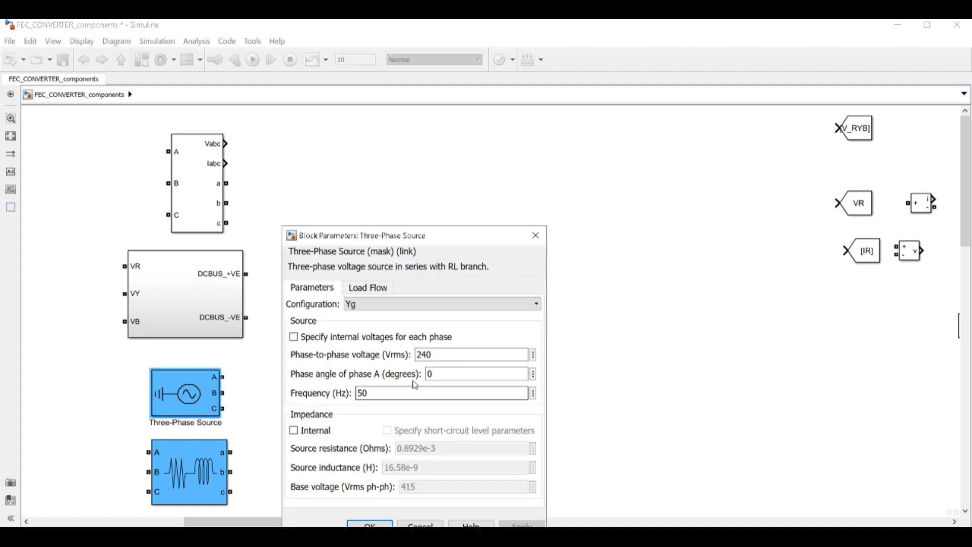
left_click(358, 306)
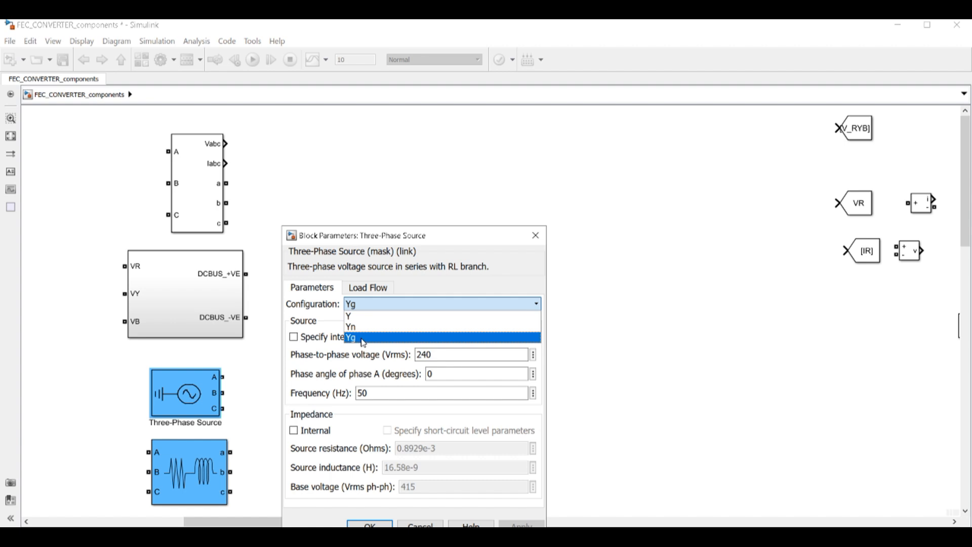
left_click(363, 338)
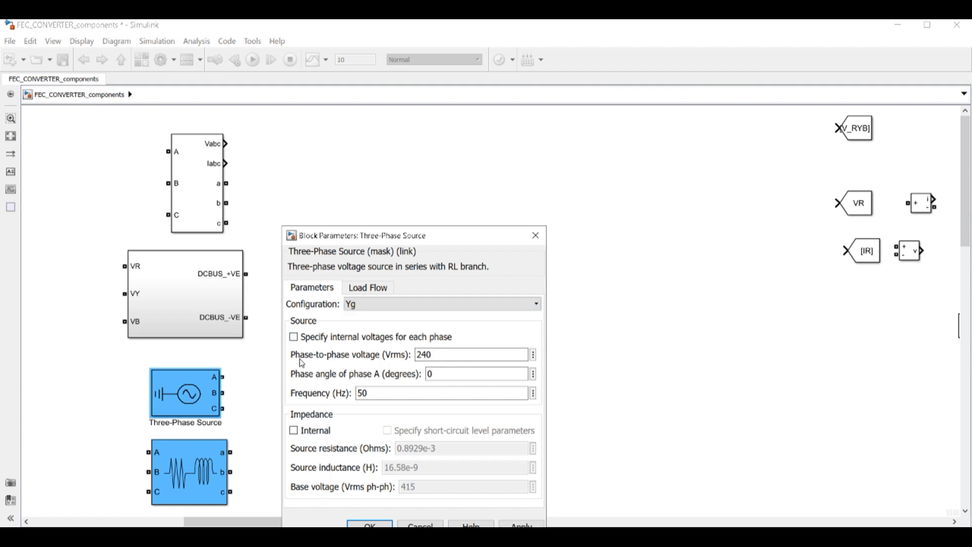
left_click(431, 360)
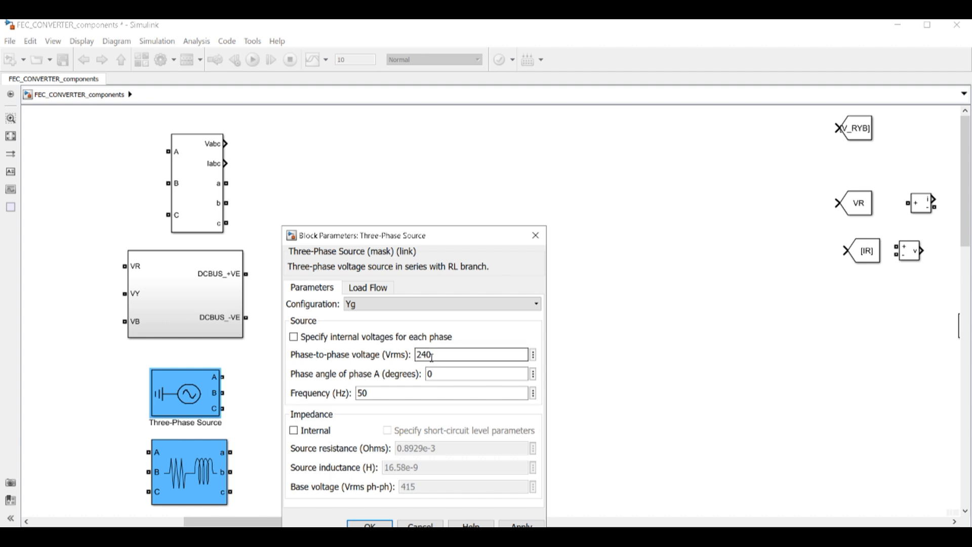
left_click(373, 393)
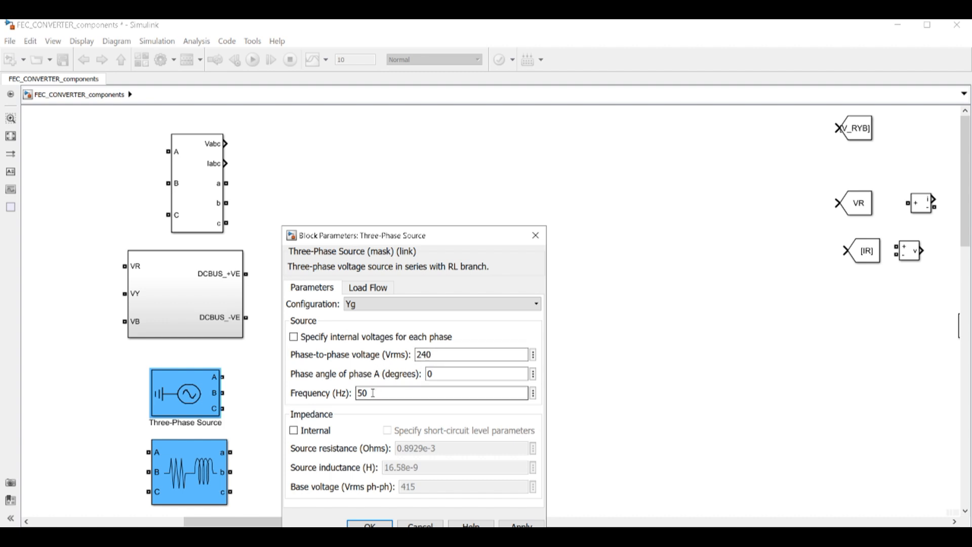
left_click(528, 239)
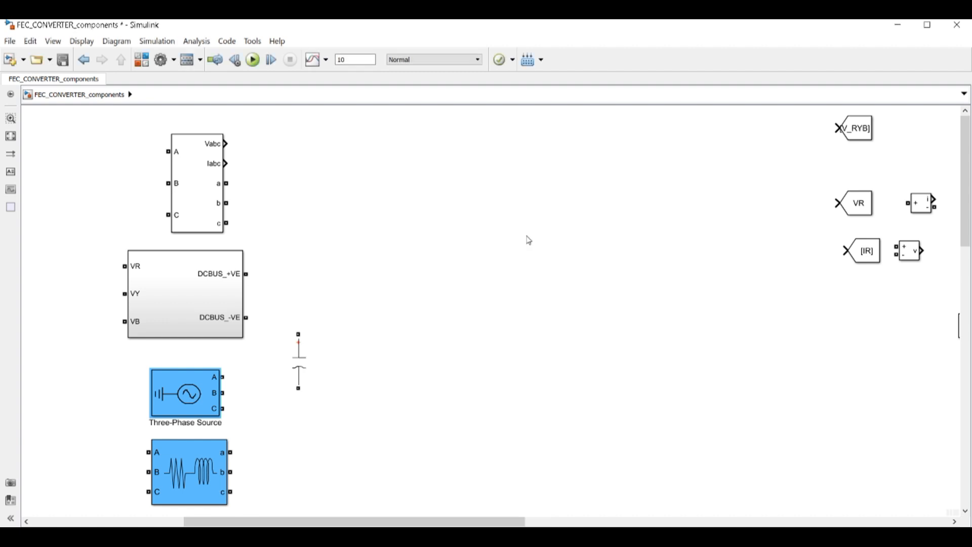
Replace R_grid with 0.005 Ω and L_grid with 120*10^(-6) H in the RLC branch
left_click(203, 474)
double_click(194, 474)
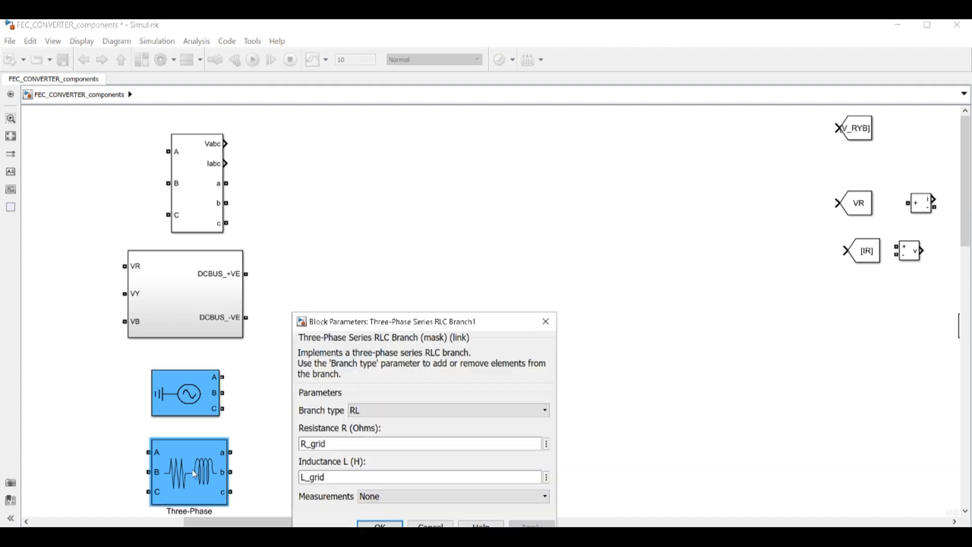
double_click(332, 445)
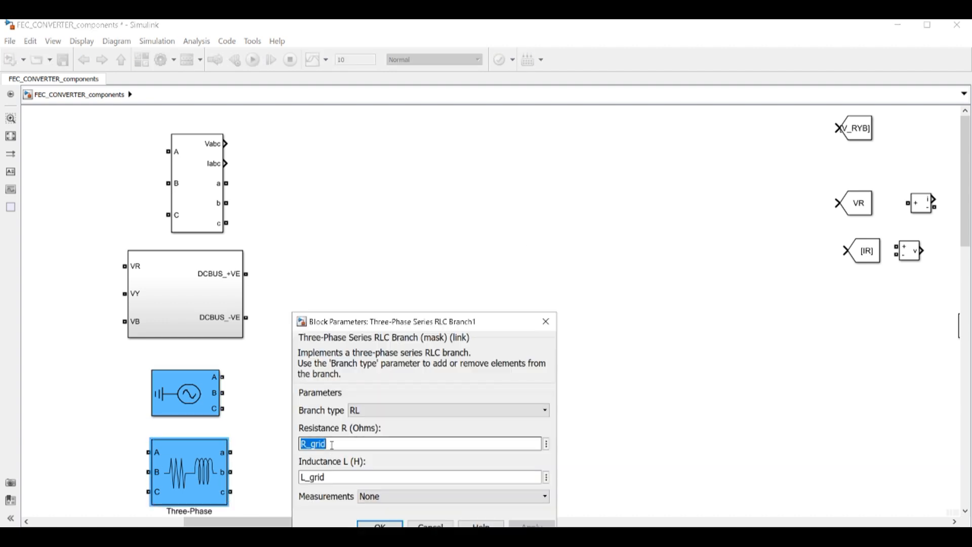
type("5")
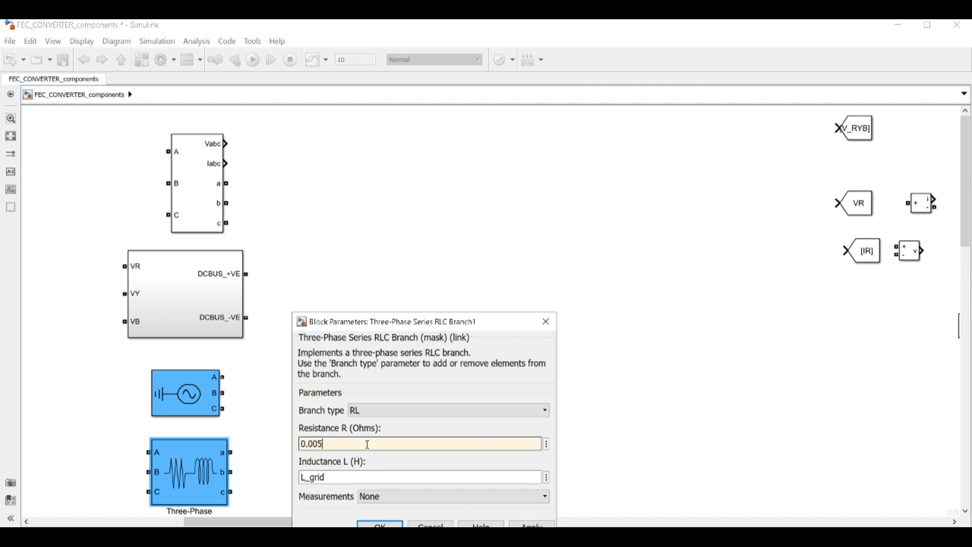
left_click(344, 478)
double_click(343, 478)
type("120*10^(-6")
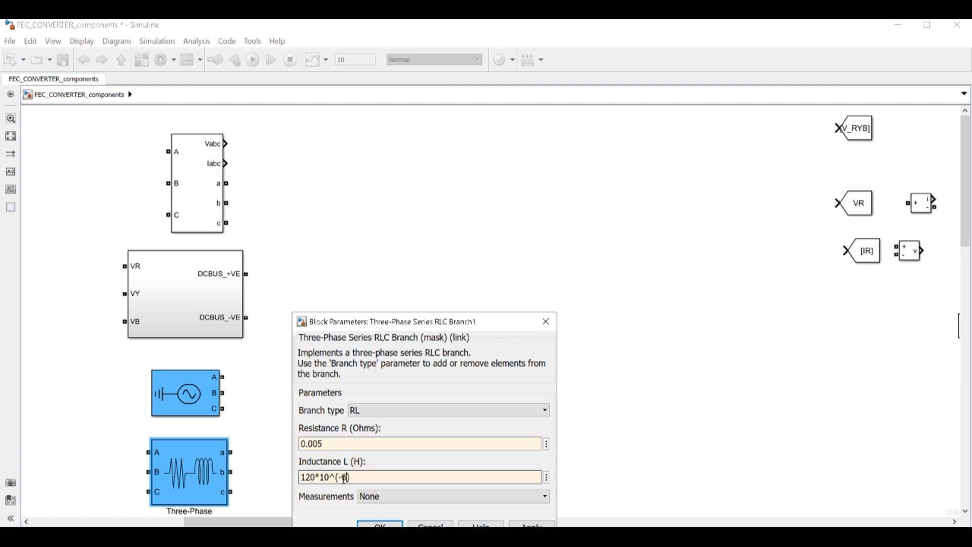
left_click(380, 524)
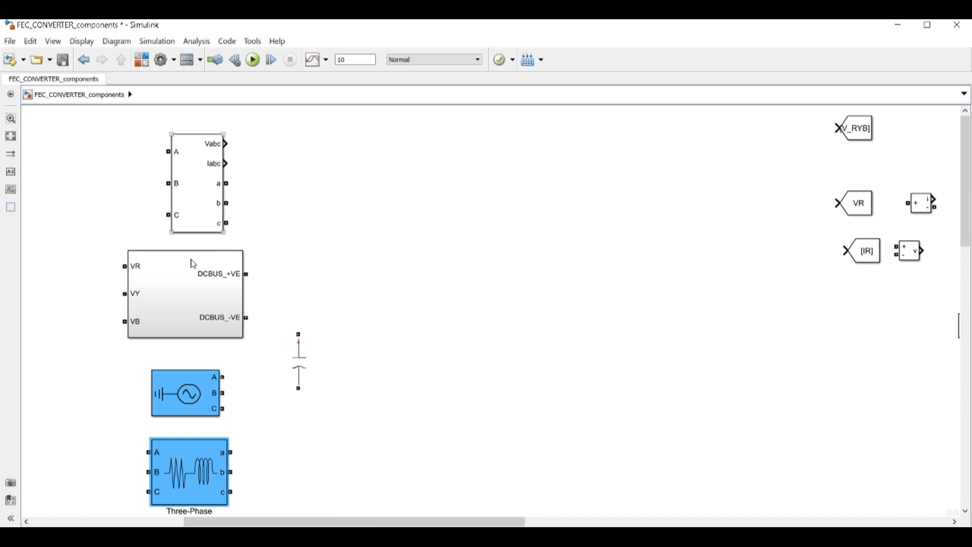
Rearrange the Subsystem, source, capacitor branch and V-I measurement blocks left to right
left_click(195, 299)
left_click_drag(195, 299, 674, 367)
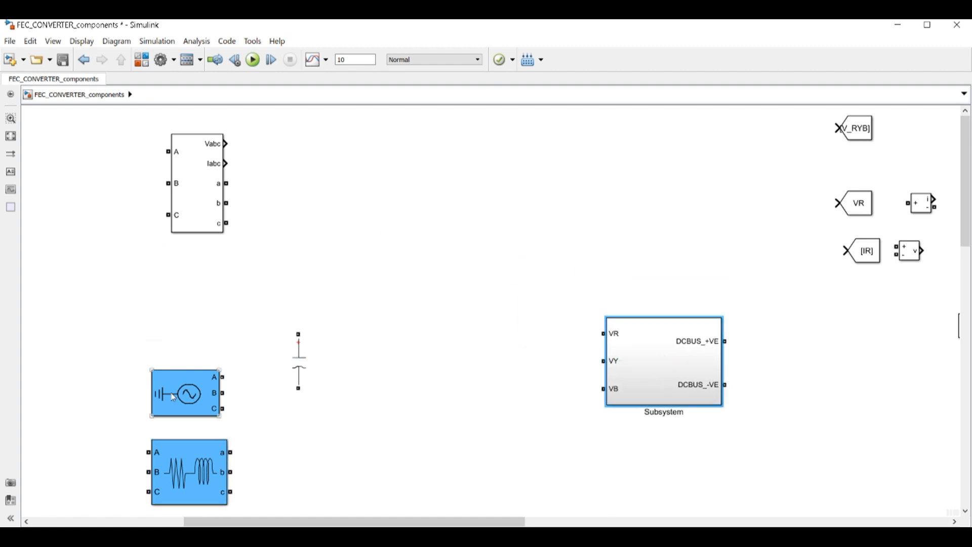
left_click_drag(184, 394, 141, 315)
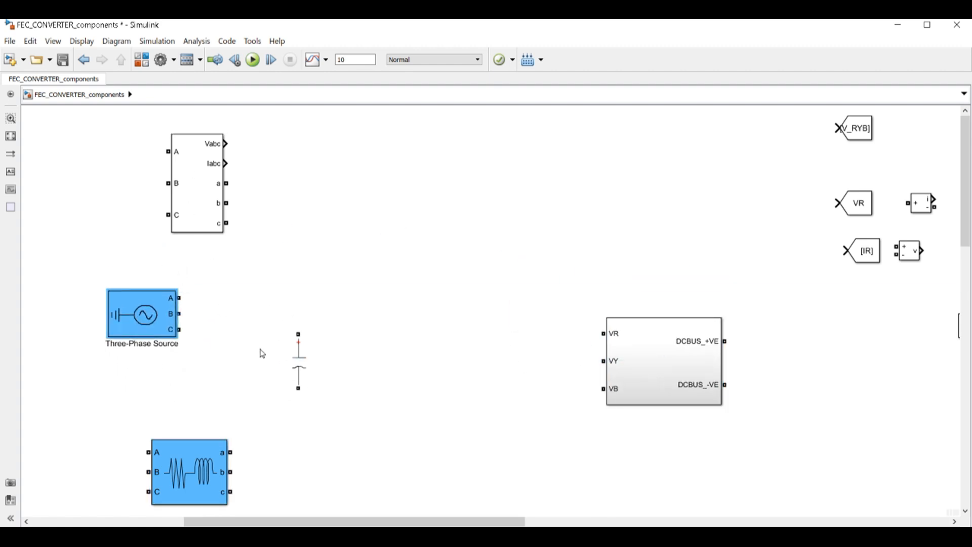
left_click(313, 374)
left_click_drag(315, 375, 920, 375)
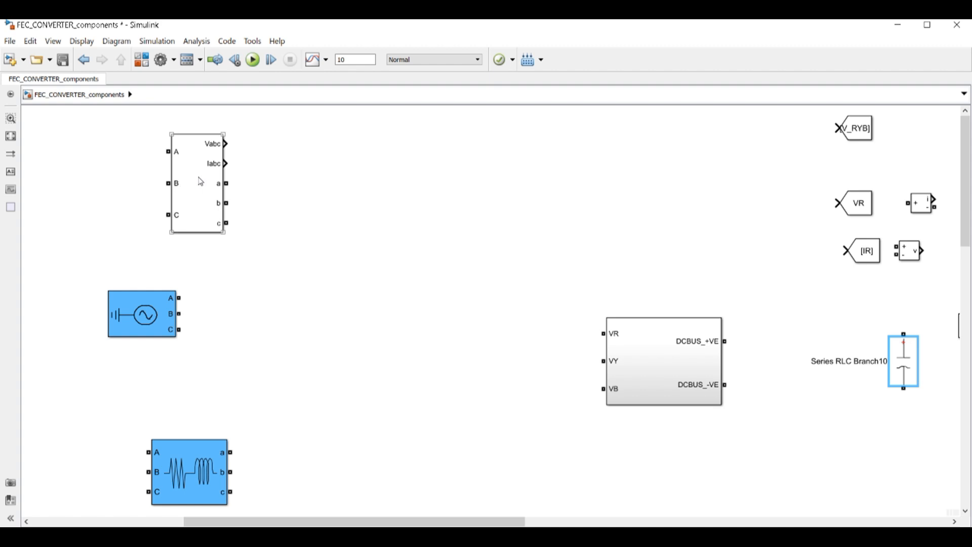
left_click_drag(202, 185, 285, 301)
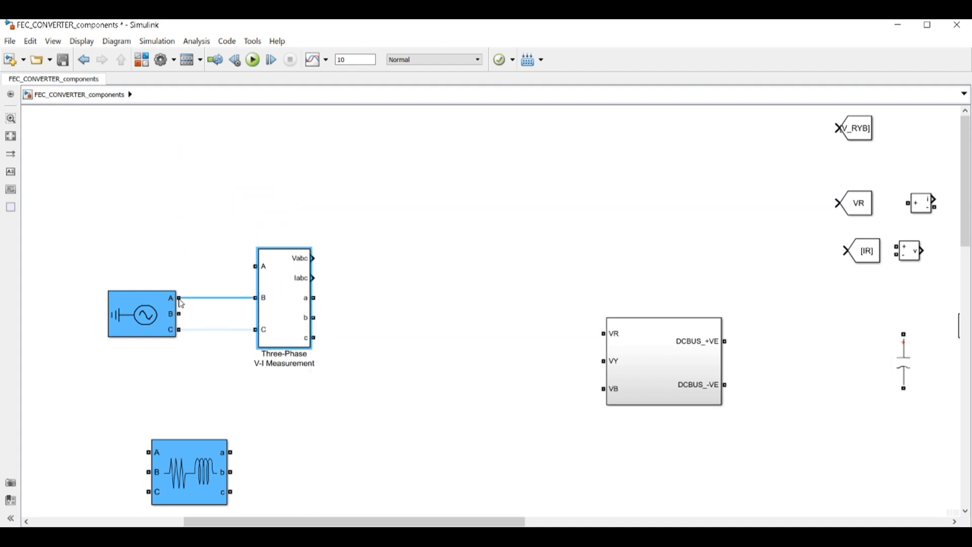
Wire source phases A, B, C to the V-I measurement inputs
left_click(216, 299)
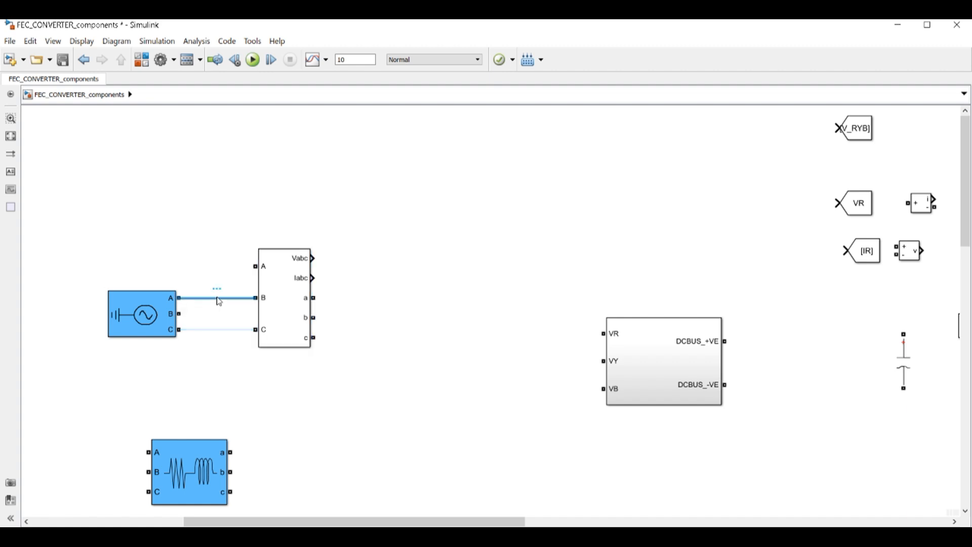
key("Delete")
left_click_drag(179, 299, 256, 267)
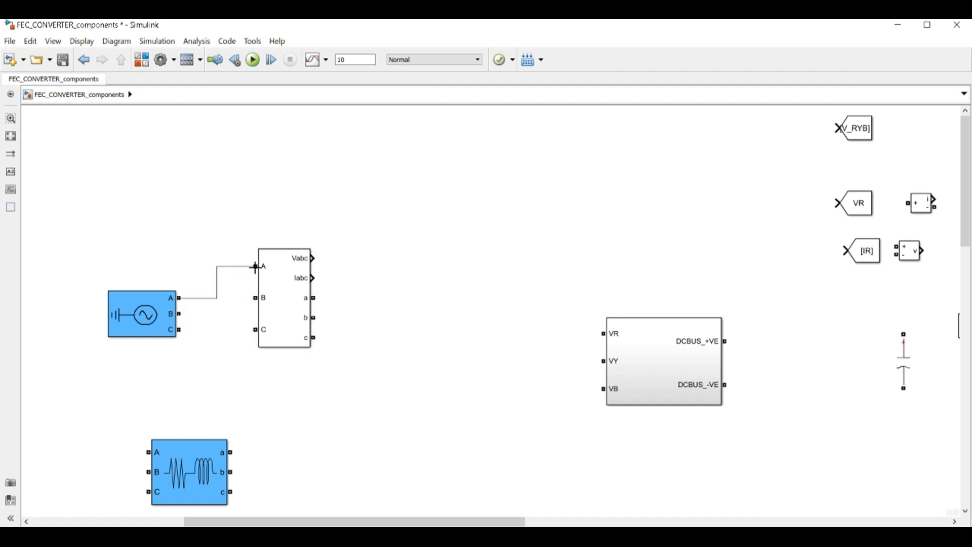
left_click_drag(178, 315, 256, 298)
left_click_drag(180, 330, 255, 330)
Place the RL branch after the measurement and wire outputs a, b, c to it
left_click(177, 483)
left_click_drag(177, 484, 389, 328)
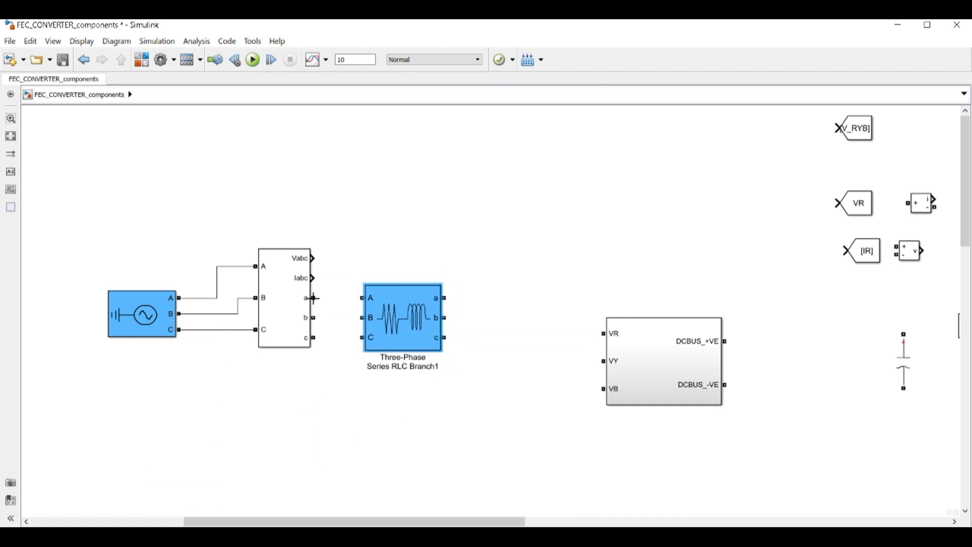
left_click_drag(313, 299, 363, 298)
left_click_drag(314, 317, 368, 318)
left_click_drag(313, 337, 363, 337)
Copy the V-I measurement after the RL branch and wire its phases in
left_click(284, 303)
mouse_move(283, 303)
left_mouse_down()
mouse_move(523, 305)
mouse_move(541, 318)
left_mouse_up()
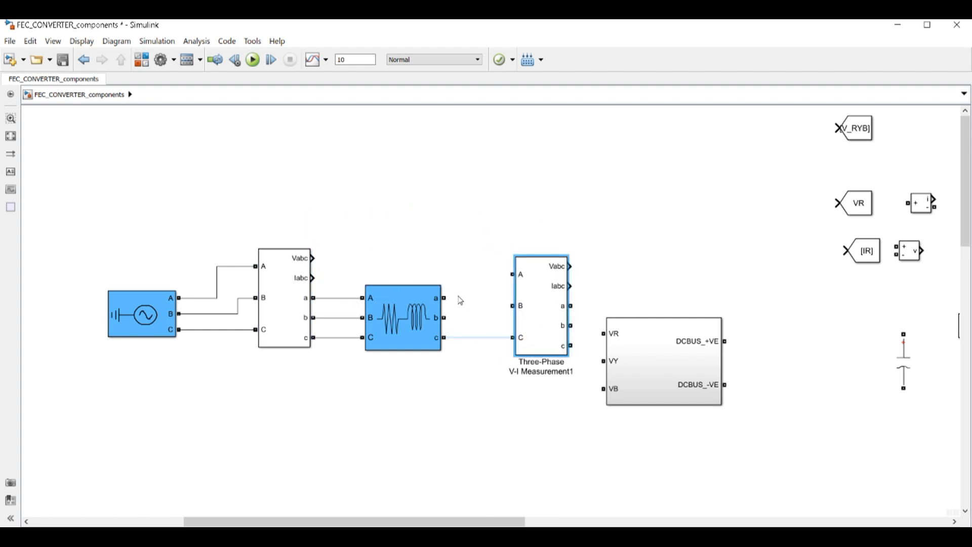
left_click_drag(444, 298, 513, 275)
left_click_drag(444, 317, 513, 306)
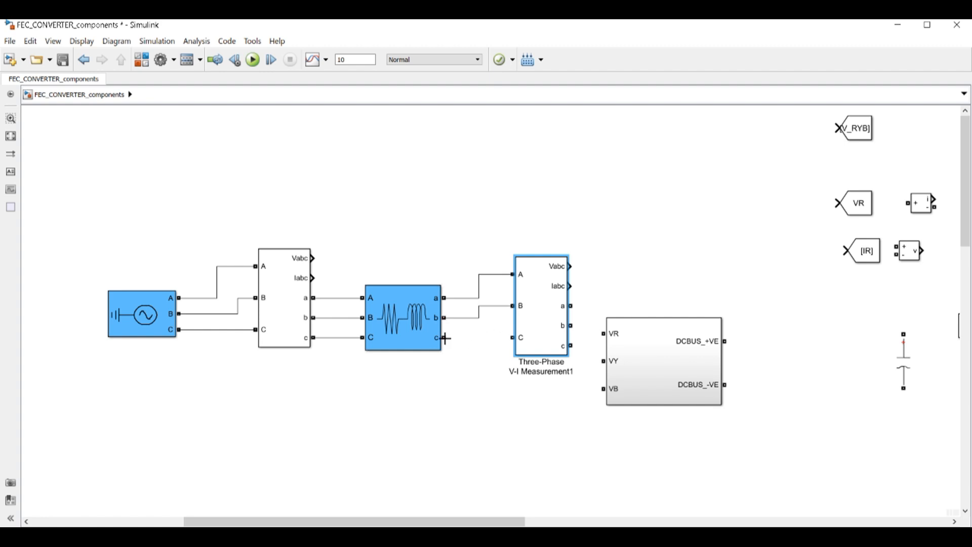
left_click_drag(445, 338, 513, 338)
Connect the second measurement's a, b, c outputs to Subsystem VR, VY, VB
left_click_drag(643, 369, 683, 327)
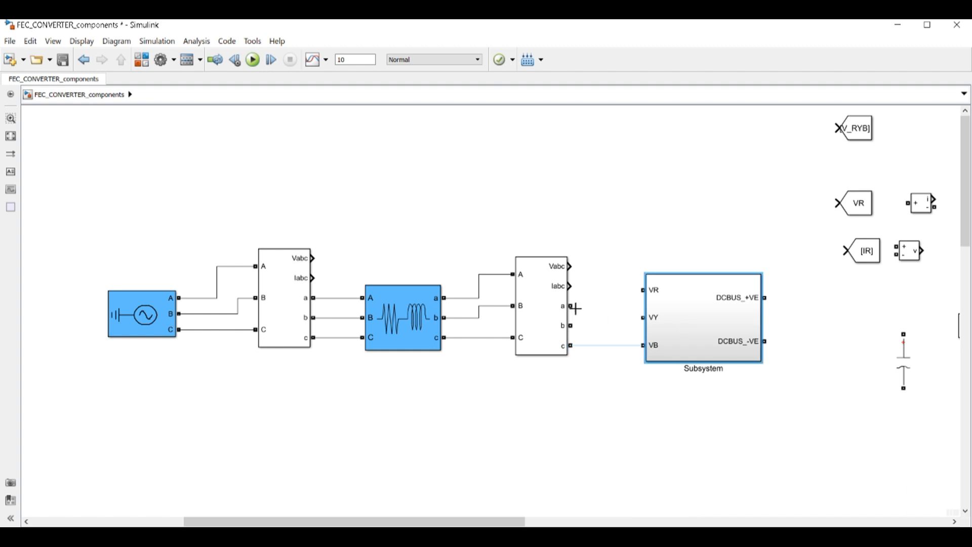
left_click_drag(571, 304, 643, 290)
left_click_drag(571, 326, 639, 317)
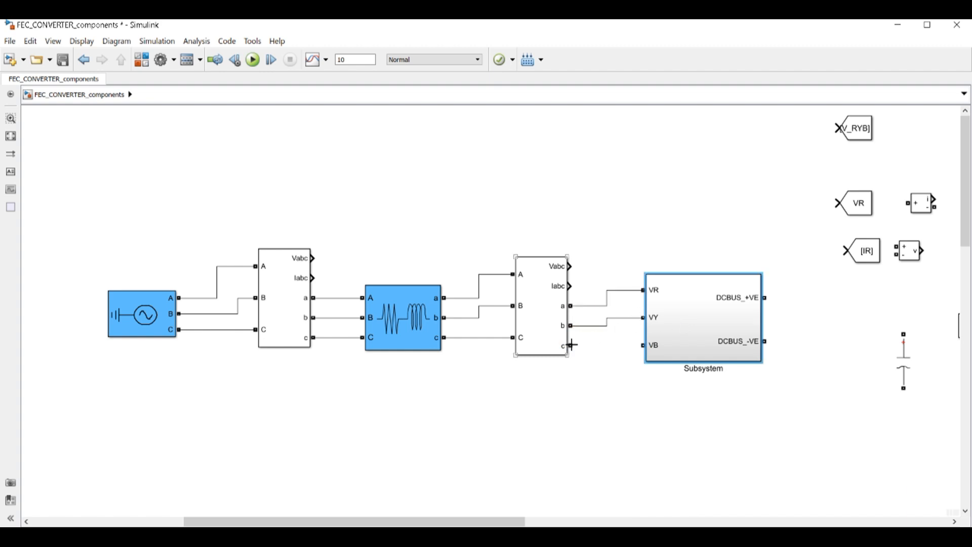
left_click_drag(571, 345, 643, 346)
left_click_drag(505, 521, 586, 521)
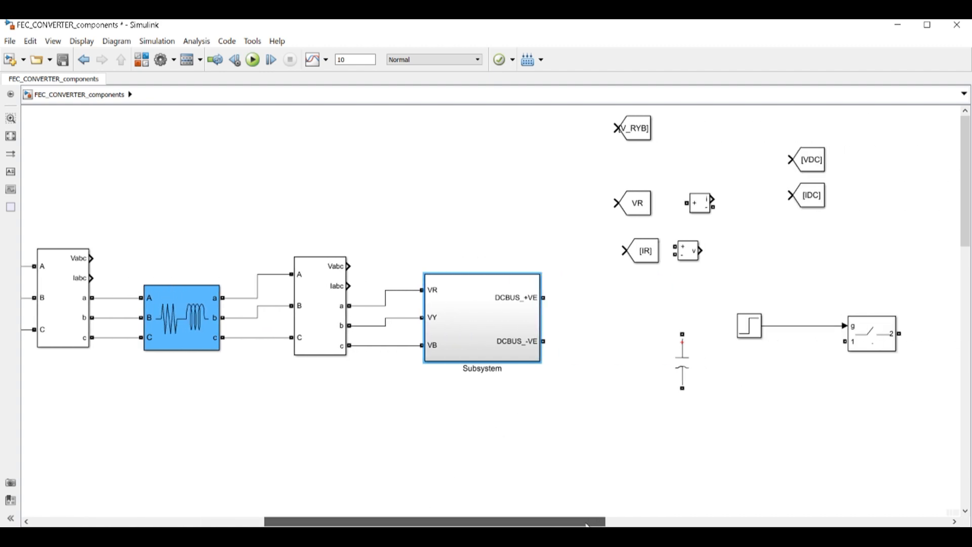
Place the C_DC capacitor (586 V initial voltage) beside the Subsystem and wire it across DCBUS_+VE and DCBUS_-VE
left_click(689, 380)
left_click_drag(684, 362, 666, 327)
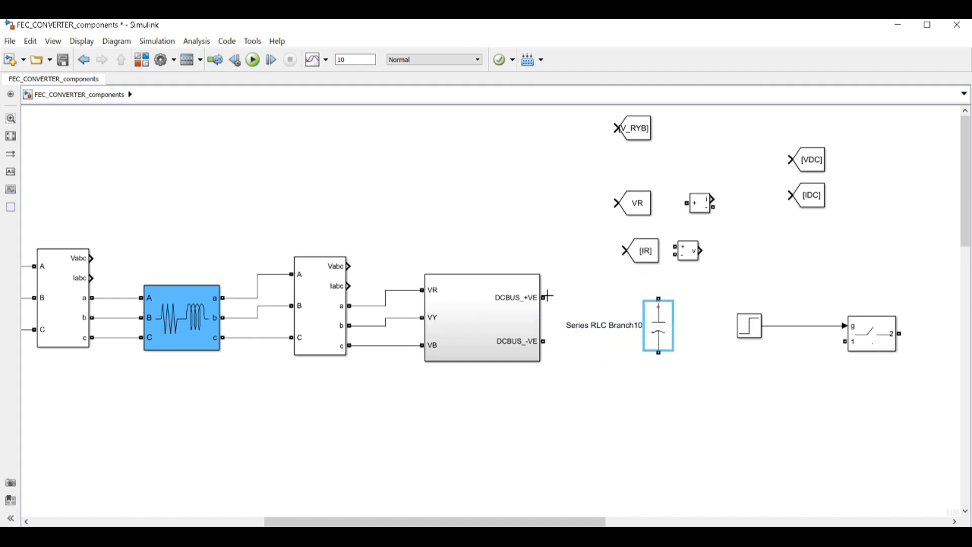
left_click_drag(544, 298, 658, 299)
left_click_drag(543, 342, 659, 353)
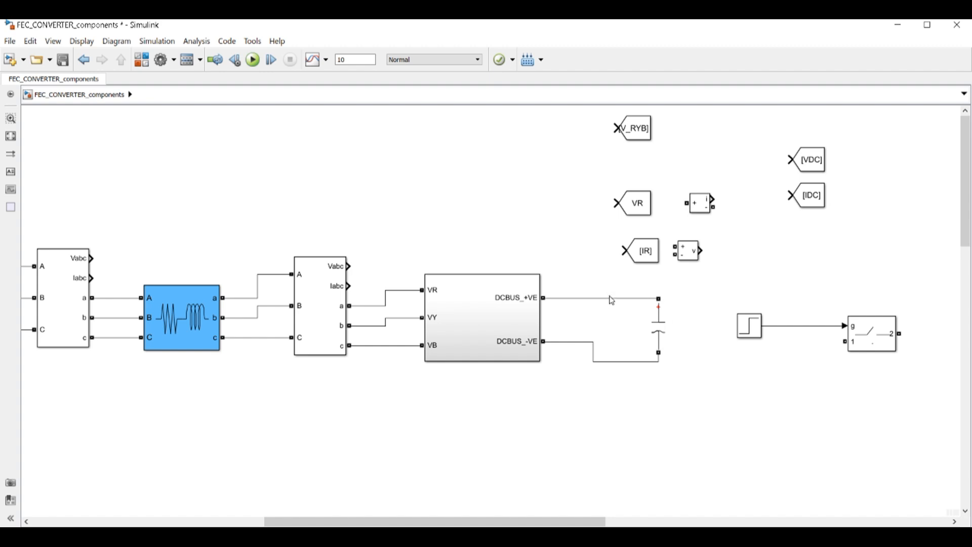
left_click_drag(610, 298, 610, 282)
double_click(660, 328)
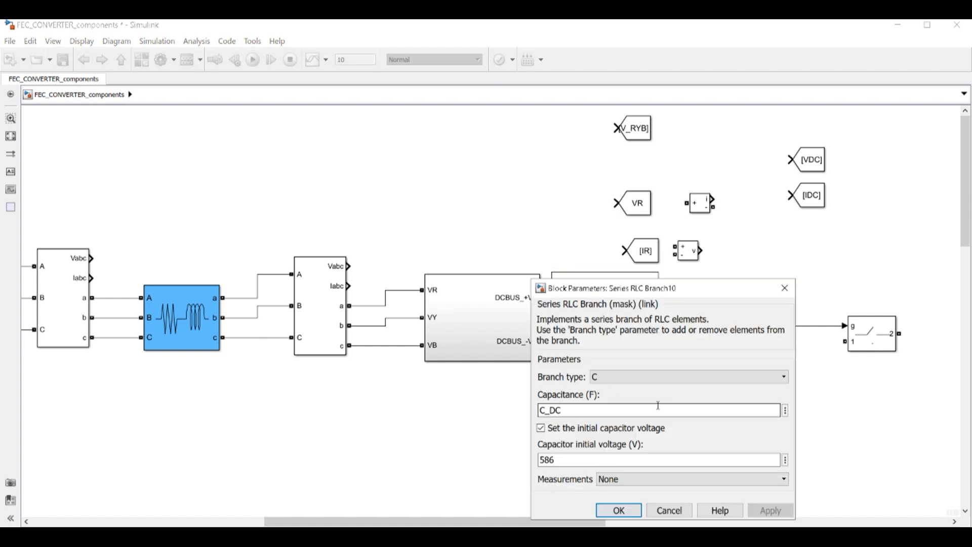
left_click(669, 511)
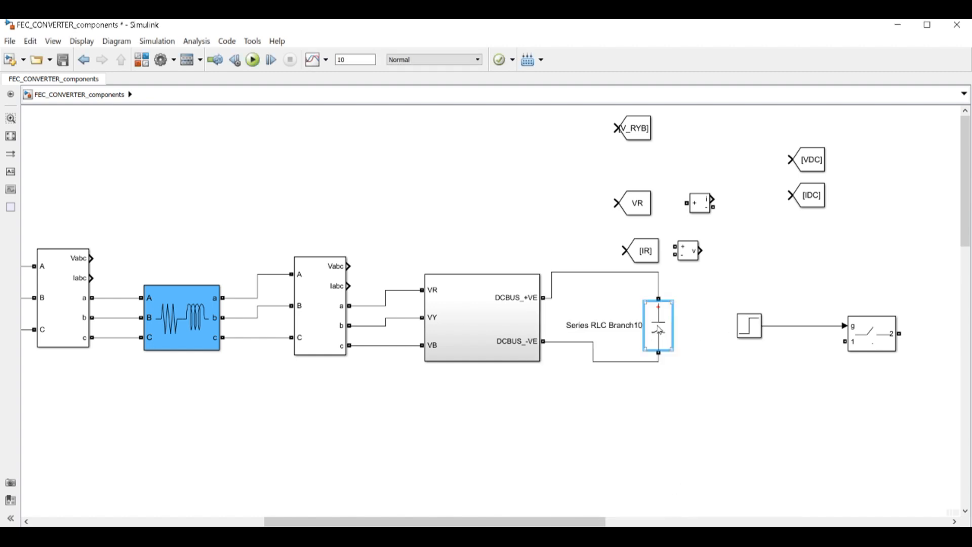
Move the Step and Ideal Switch together up and to the right
left_click(749, 325)
left_click_drag(720, 296, 929, 385)
left_click_drag(879, 334, 971, 239)
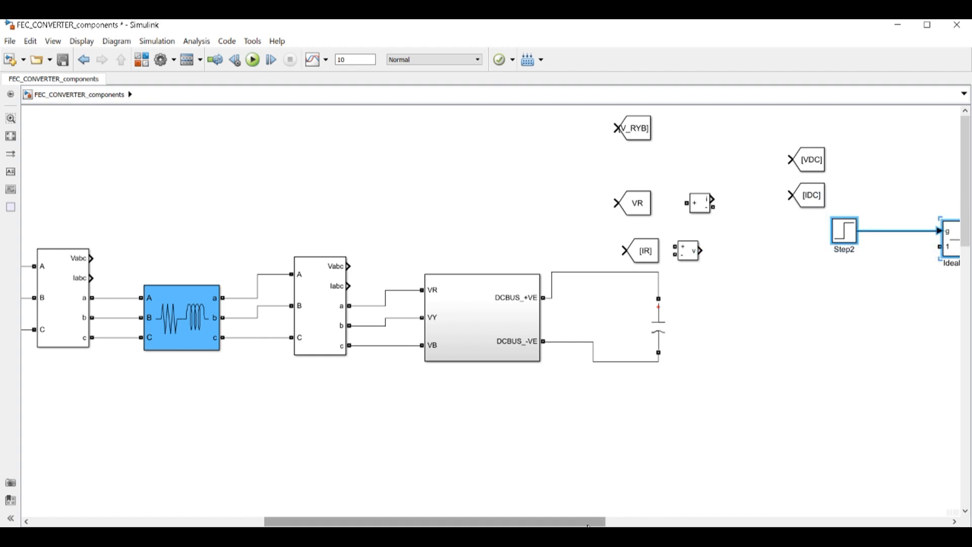
left_click_drag(589, 522, 638, 523)
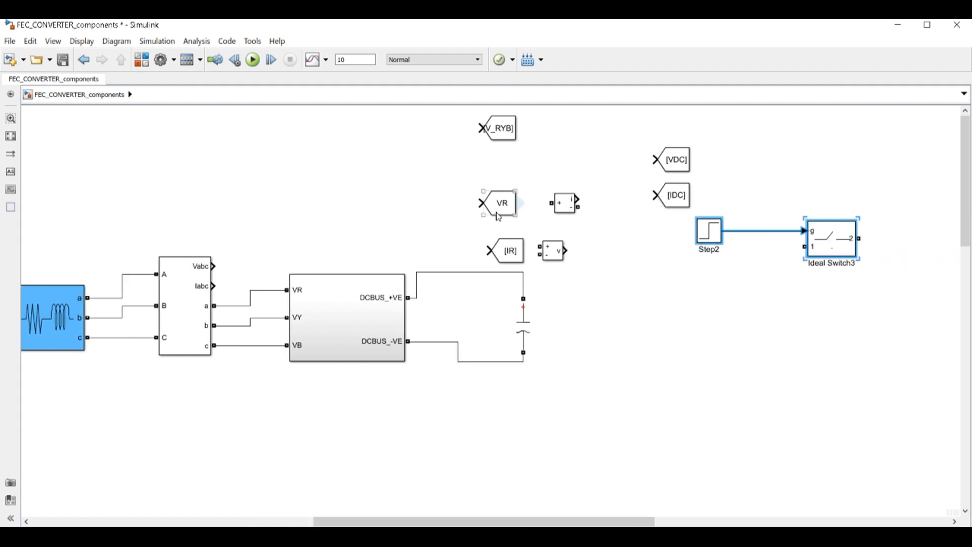
Rearrange the current and voltage measurements and the [IR] Goto, then tap the capacitor's positive wire
left_click_drag(574, 210, 601, 271)
left_click_drag(553, 251, 572, 180)
left_click_drag(512, 250, 625, 215)
left_click_drag(583, 266, 523, 272)
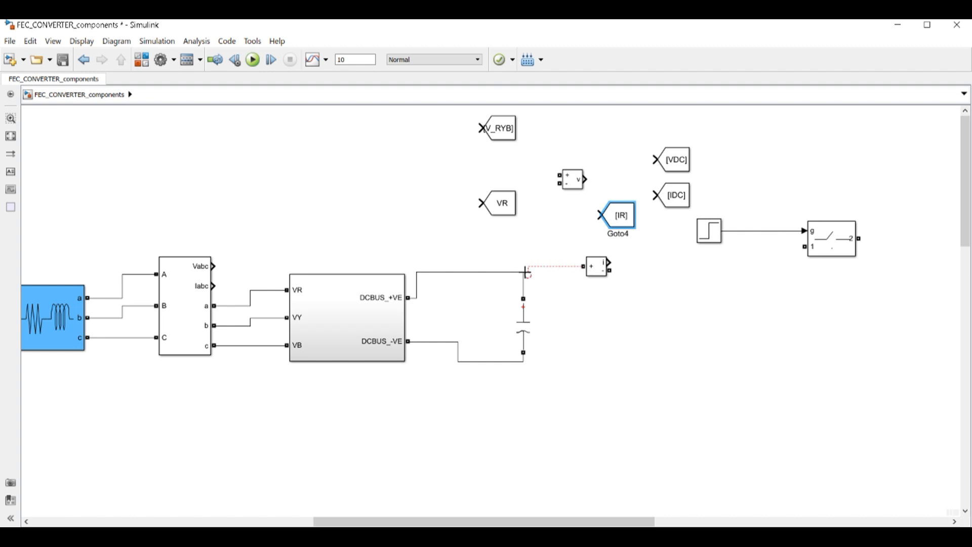
Copy the capacitor branch beside it and make the copy a 20 Ω resistor
left_click(530, 324)
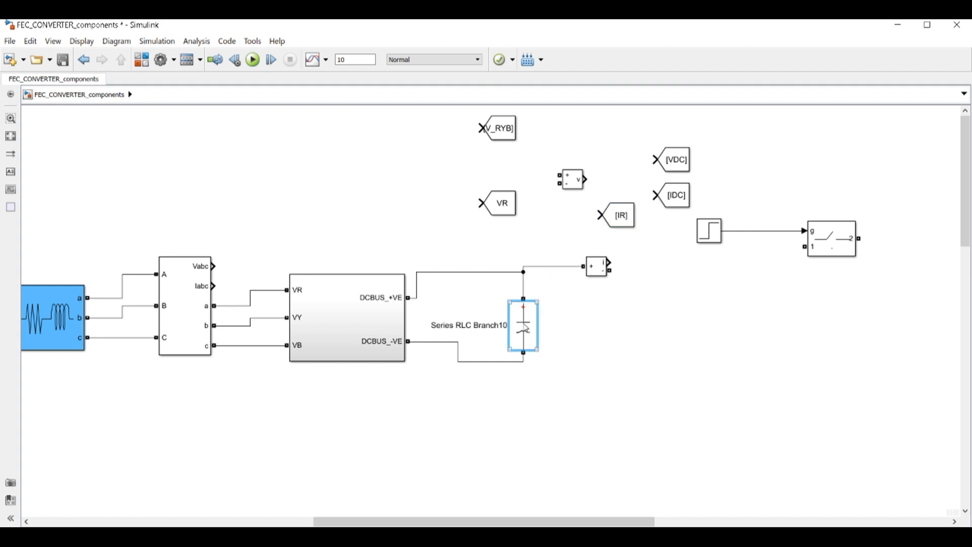
left_click_drag(530, 324, 654, 324)
double_click(652, 327)
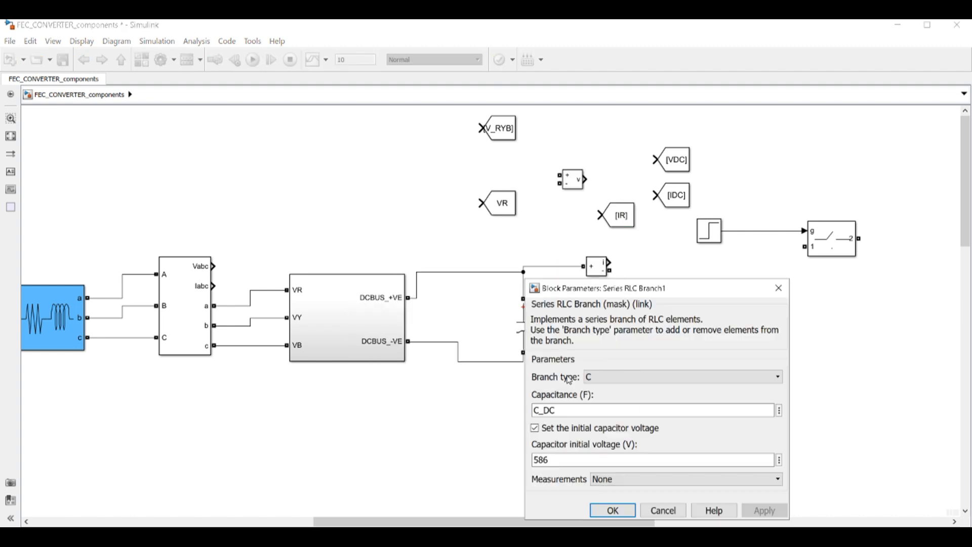
left_click(616, 377)
left_click(617, 398)
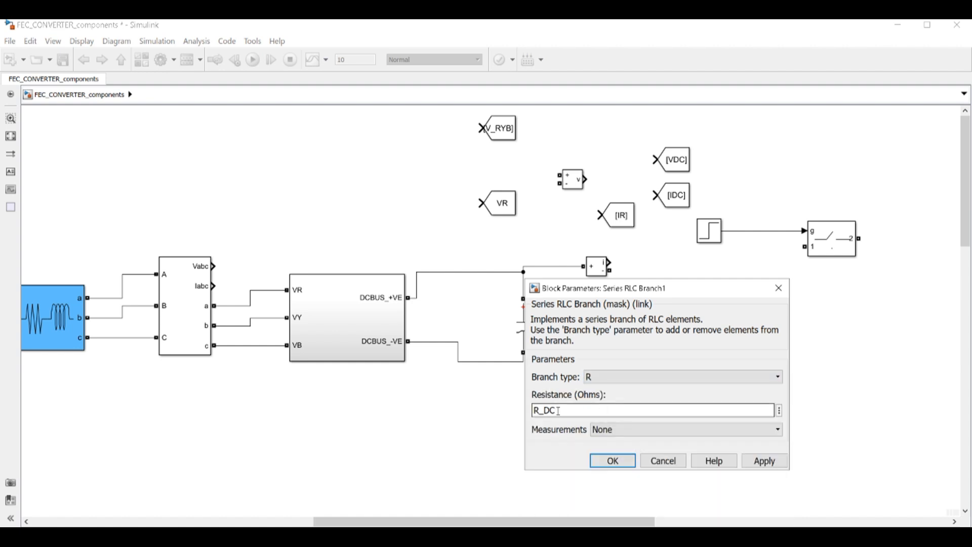
double_click(558, 411)
type("20")
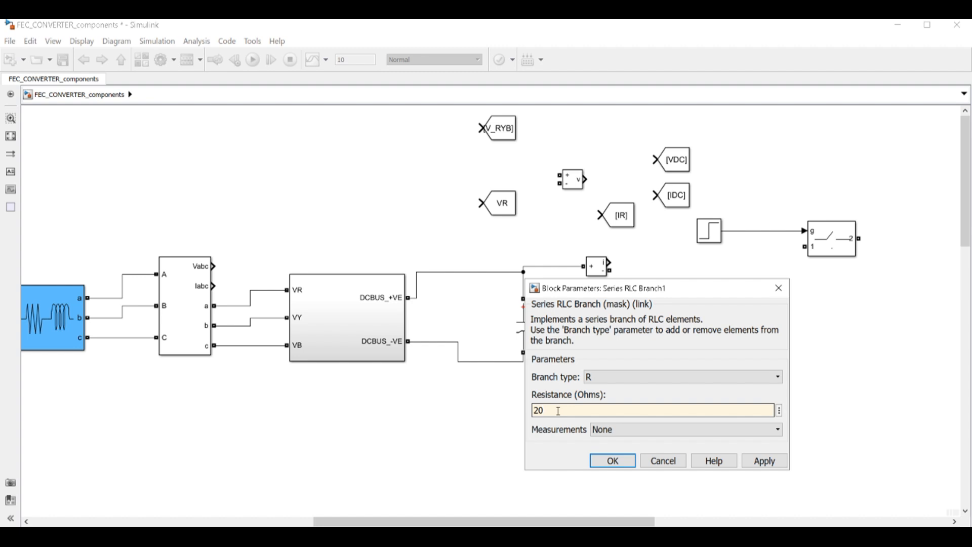
left_click(611, 461)
Set the capacitor's capacitance to 1200*10^(-6) and turn off its initial voltage setting
double_click(522, 332)
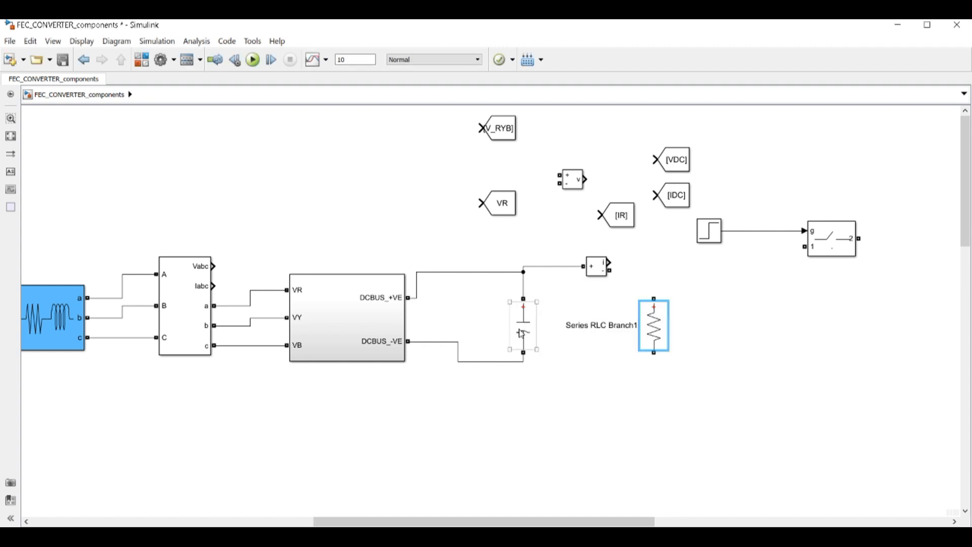
double_click(705, 410)
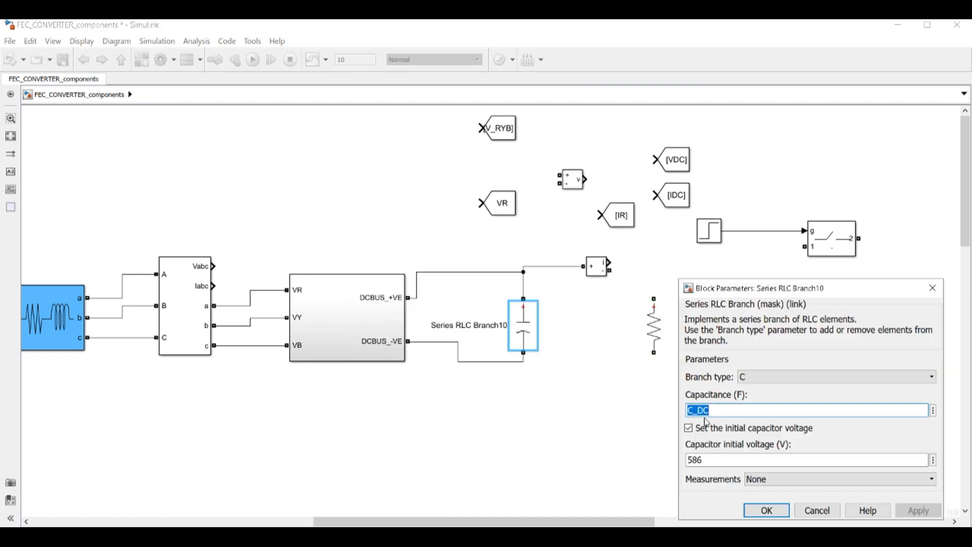
type("1200*10^(-6")
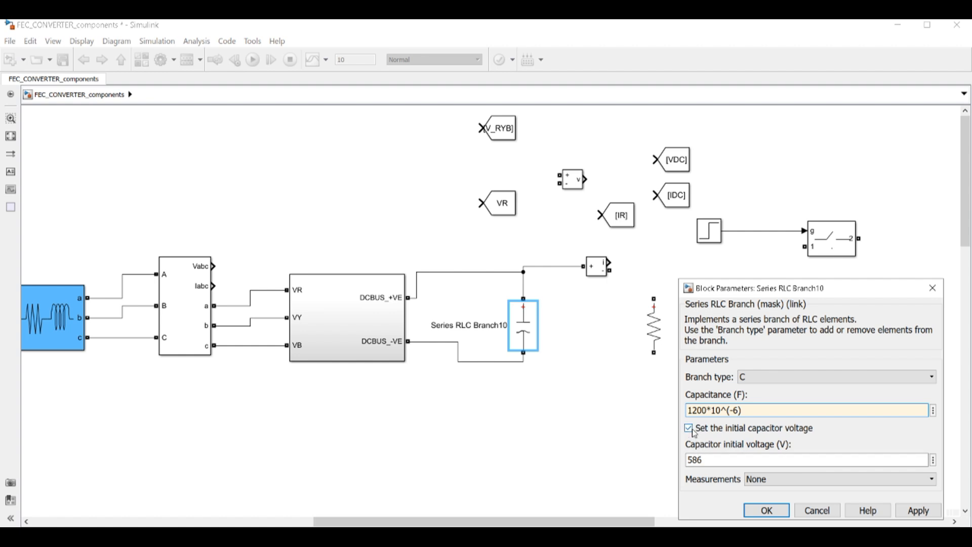
left_click(691, 429)
left_click(756, 481)
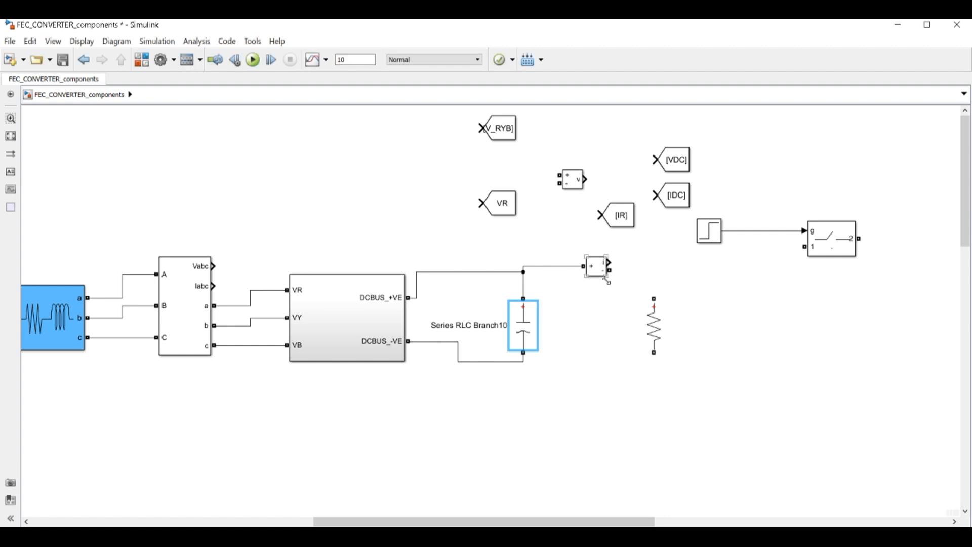
Wire the current measurement output to the resistor top and the resistor bottom to the negative rail
left_click_drag(609, 270, 653, 299)
left_click_drag(649, 356, 525, 363)
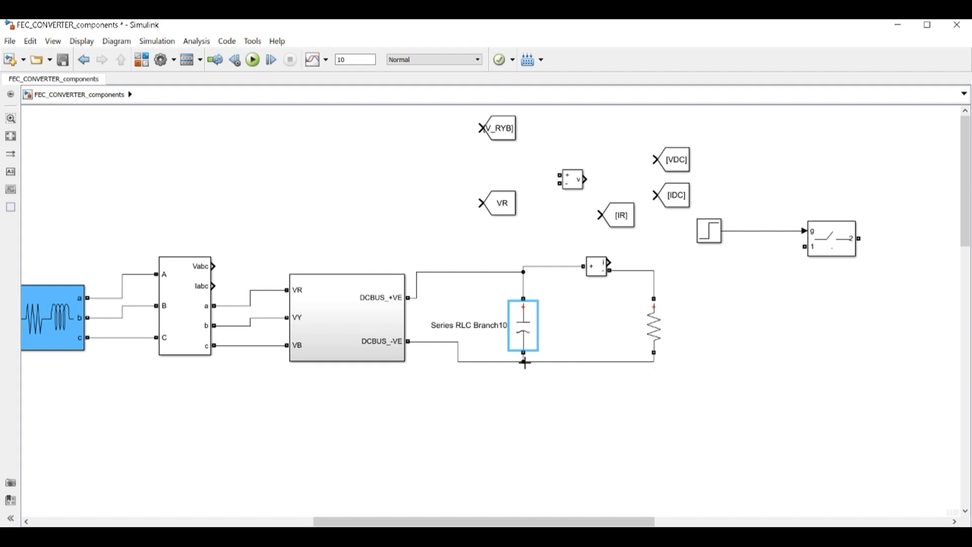
left_click_drag(580, 519, 515, 519)
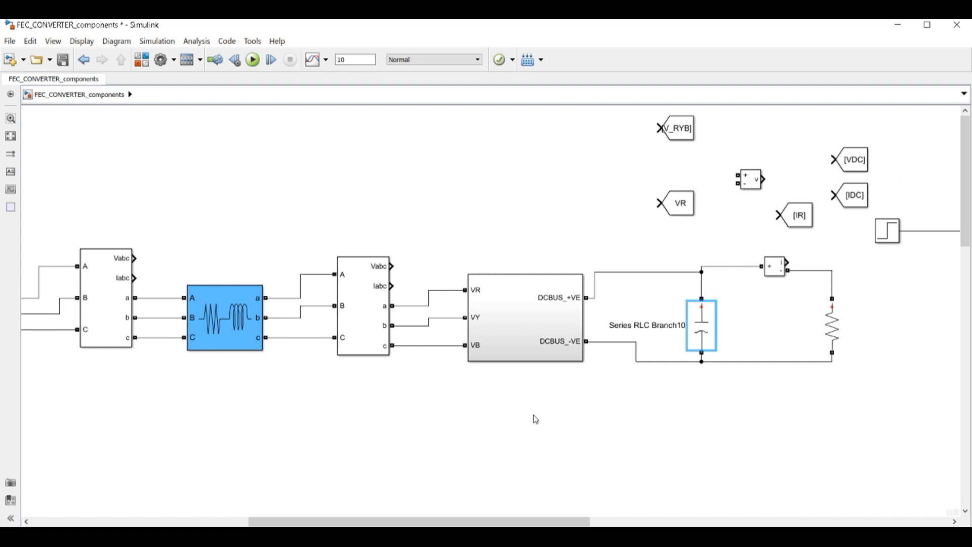
Shift the converter subsystem, capacitor, current measurement and resistor left into a compact DC link
left_click(527, 323)
left_click_drag(526, 323, 504, 323)
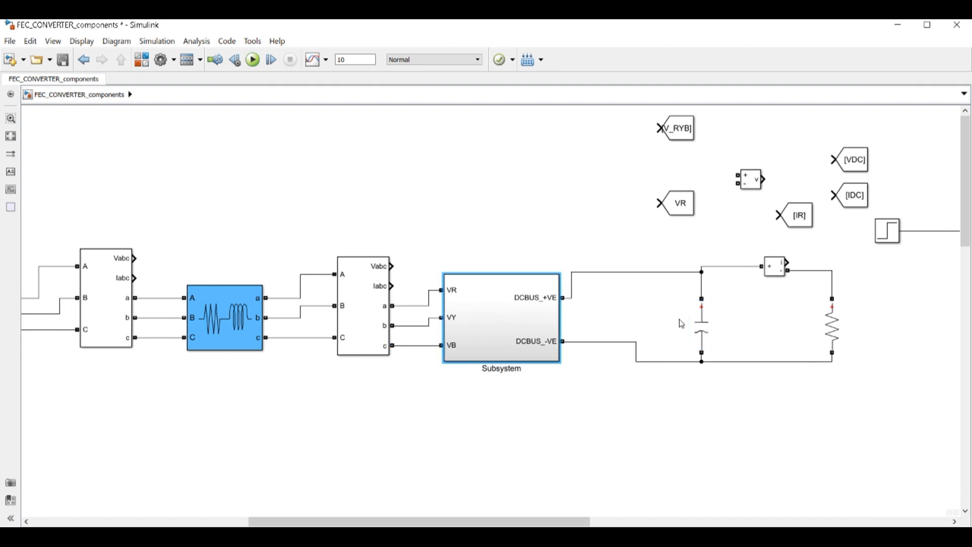
left_click(699, 322)
left_click_drag(699, 322, 649, 323)
left_click_drag(634, 361, 581, 363)
left_click_drag(777, 273, 705, 282)
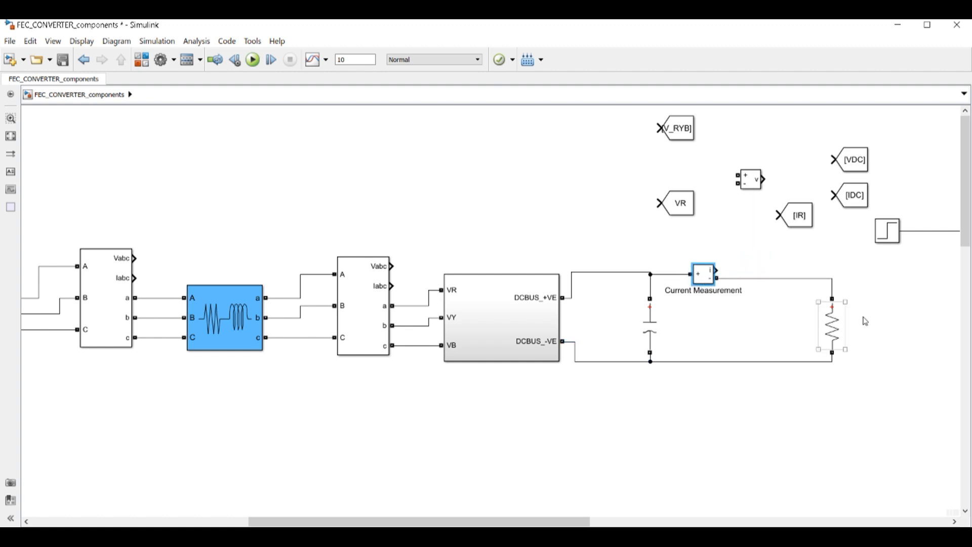
left_click_drag(845, 333, 765, 327)
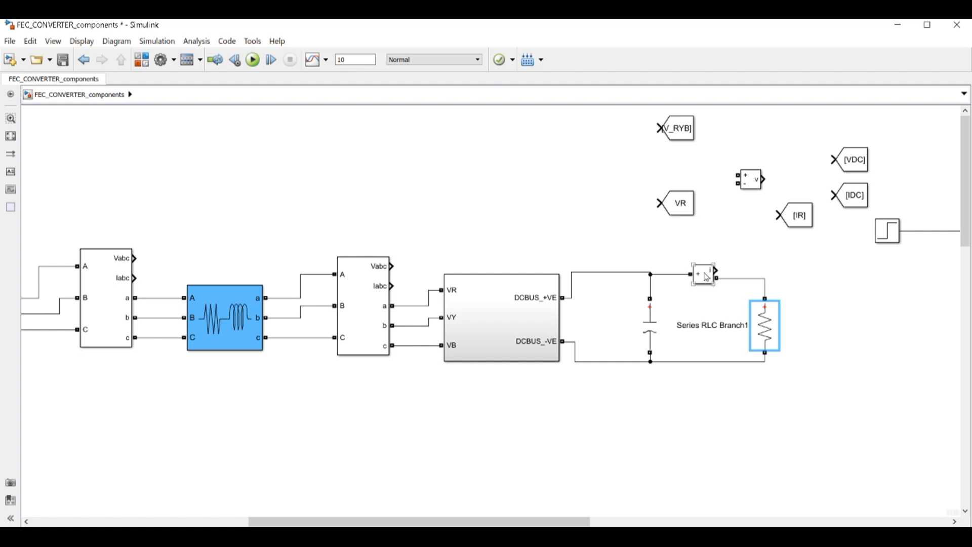
left_click_drag(708, 274, 707, 266)
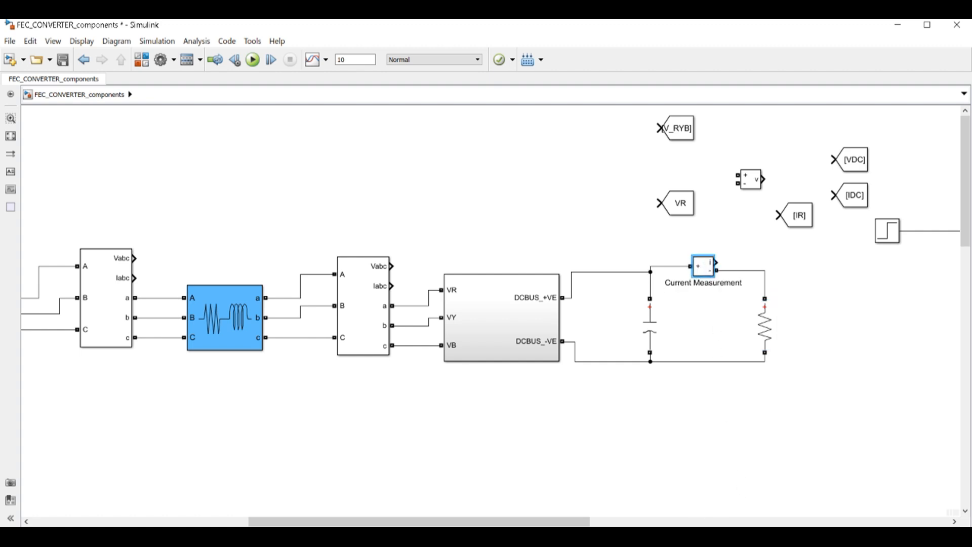
left_click_drag(564, 523, 522, 523)
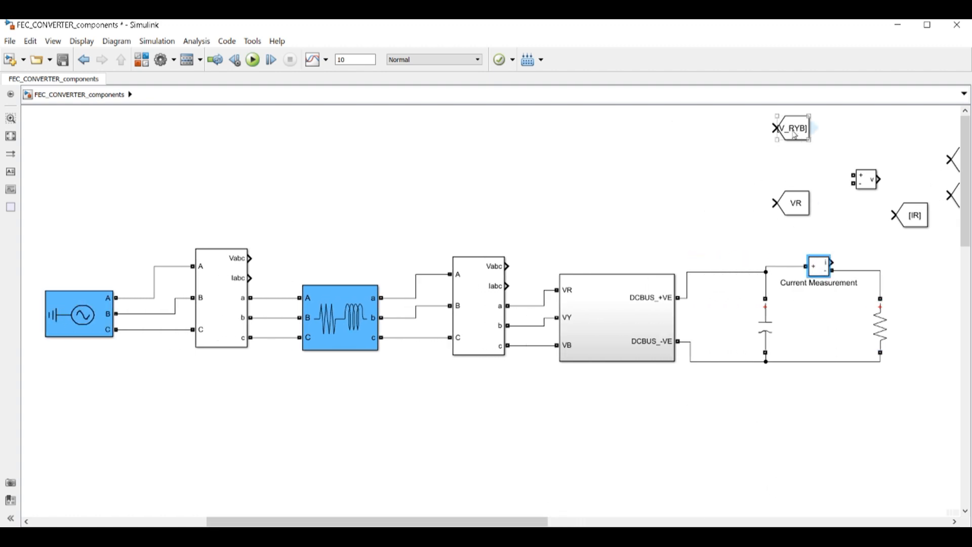
Place the V_RYB Goto above the measurement block and connect Vabc to it
left_click_drag(795, 136, 407, 230)
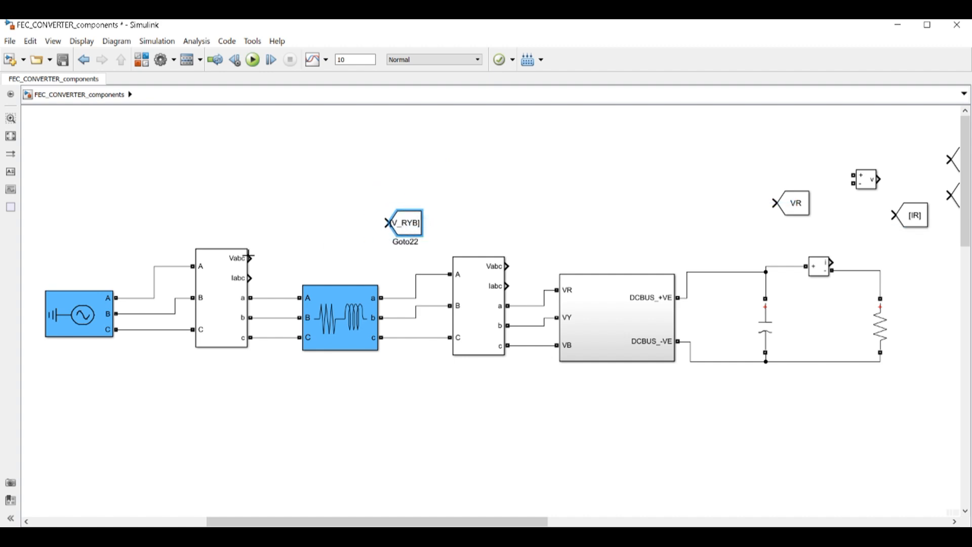
mouse_move(249, 258)
left_mouse_down()
mouse_move(389, 223)
mouse_move(288, 256)
left_mouse_up()
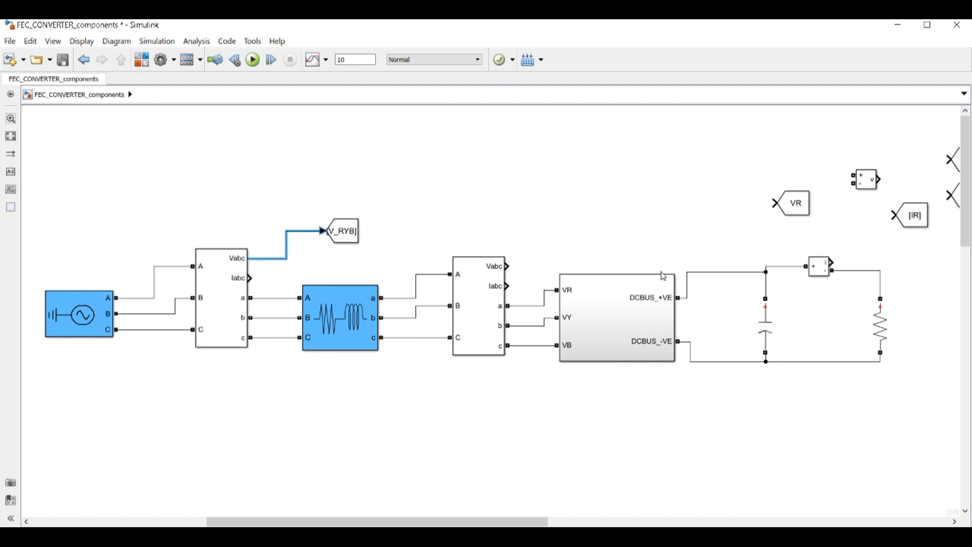
left_click_drag(488, 522, 462, 522)
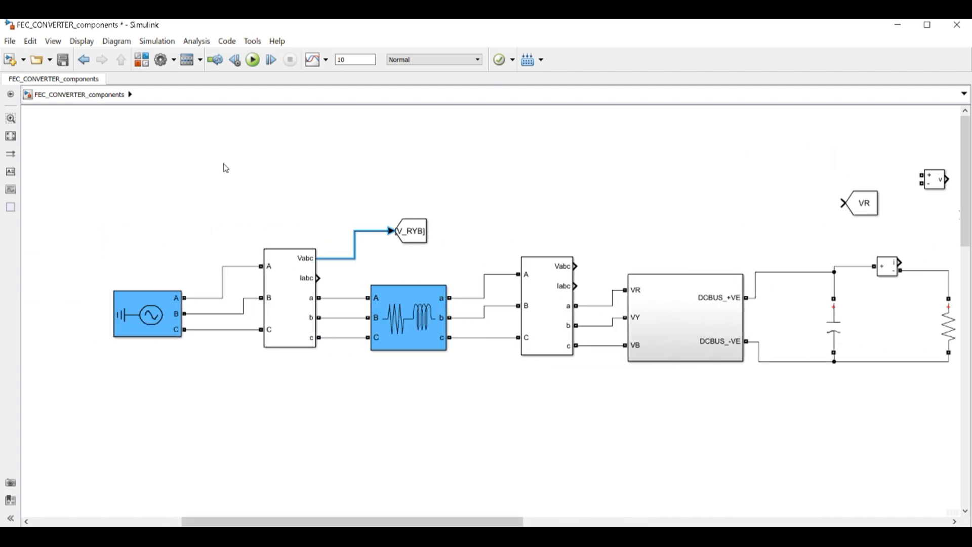
Add a Demux from the Library Browser with 3 outputs beside the measurement
left_click(142, 59)
left_click(759, 156)
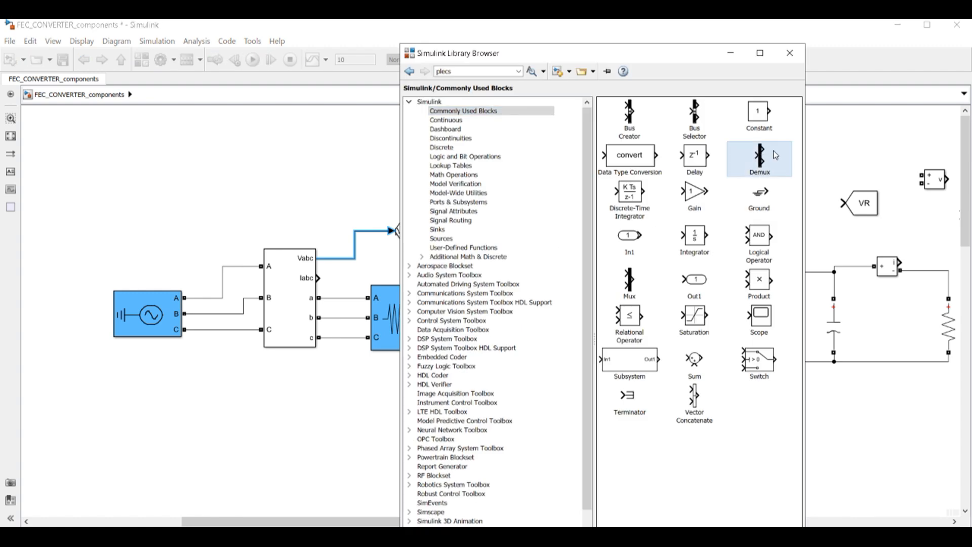
left_click_drag(768, 158, 343, 169)
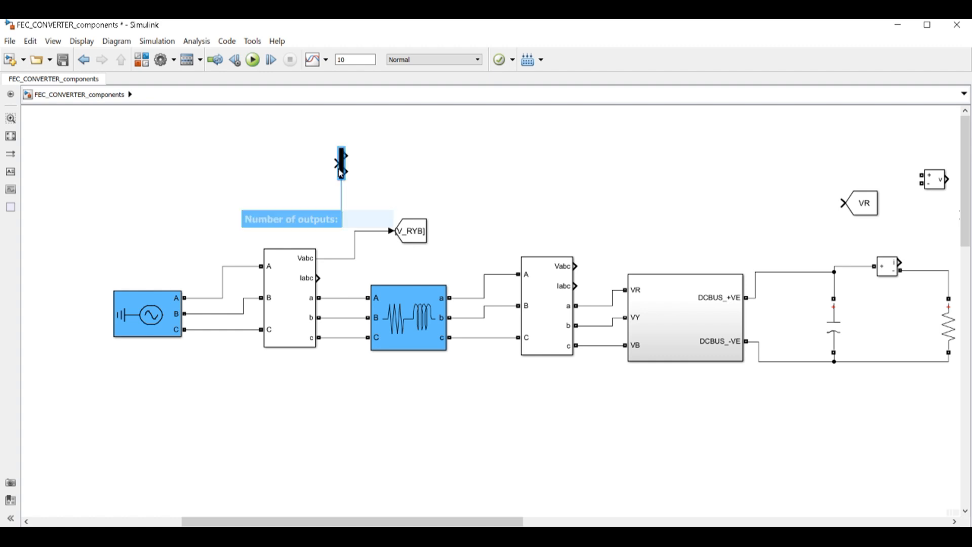
double_click(341, 162)
type("3")
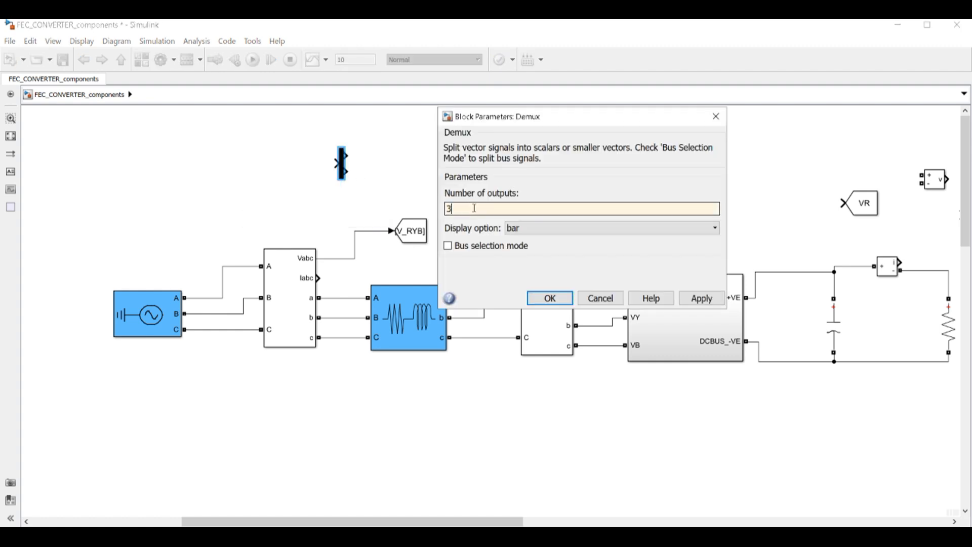
key("Return")
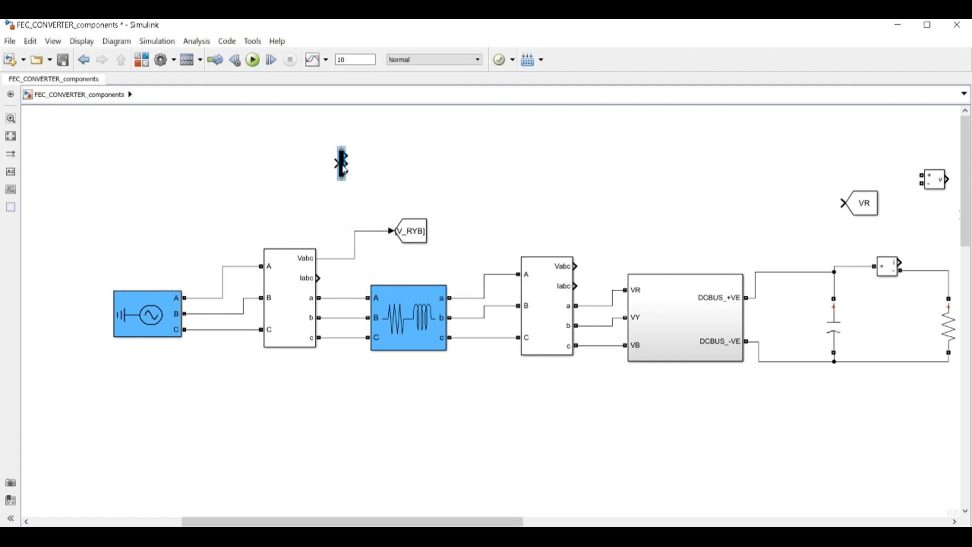
mouse_move(341, 169)
left_mouse_down()
mouse_move(397, 174)
mouse_move(354, 206)
mouse_move(334, 260)
left_mouse_up()
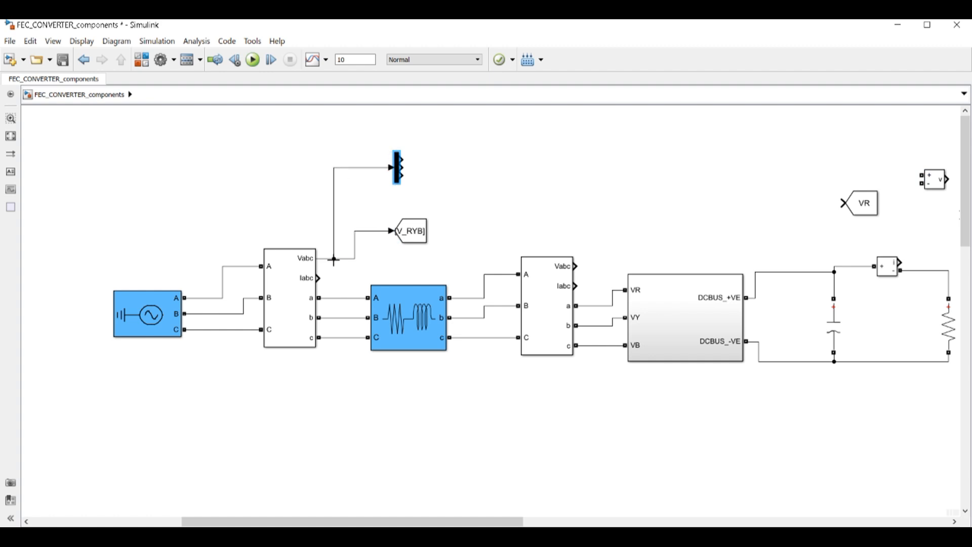
Bring the VR Goto beside the resized Demux and wire the first output to it
left_click_drag(867, 206, 467, 156)
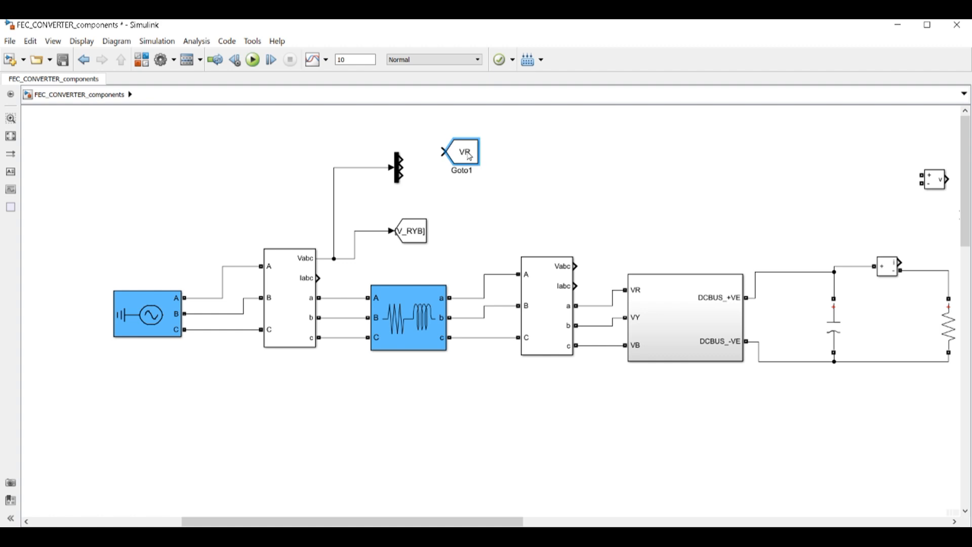
left_click(399, 171)
left_click_drag(397, 144, 406, 128)
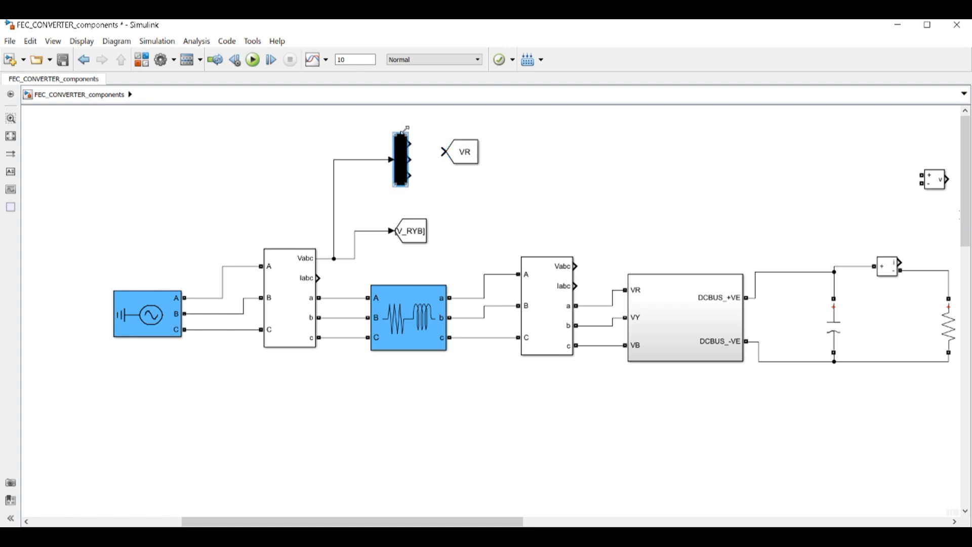
left_click_drag(408, 185, 401, 195)
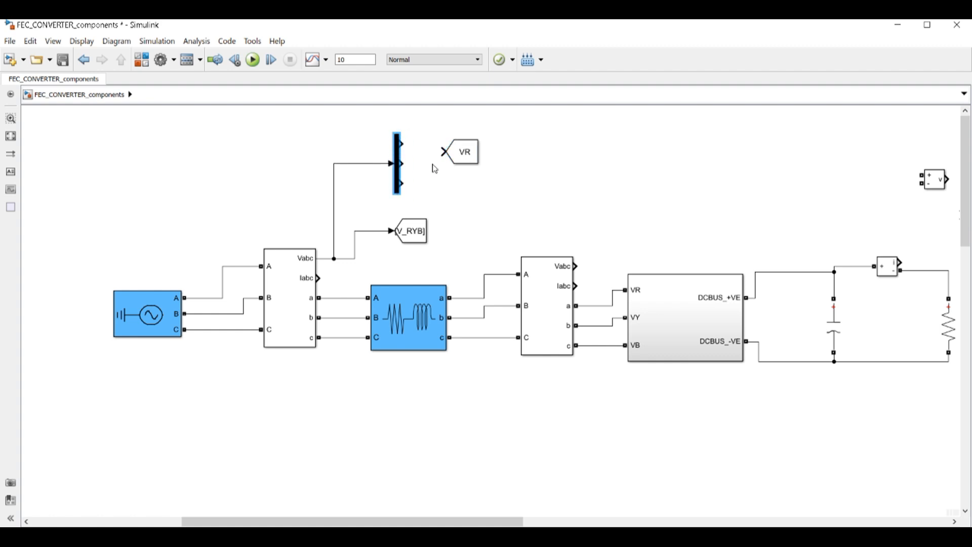
left_click_drag(407, 143, 467, 169)
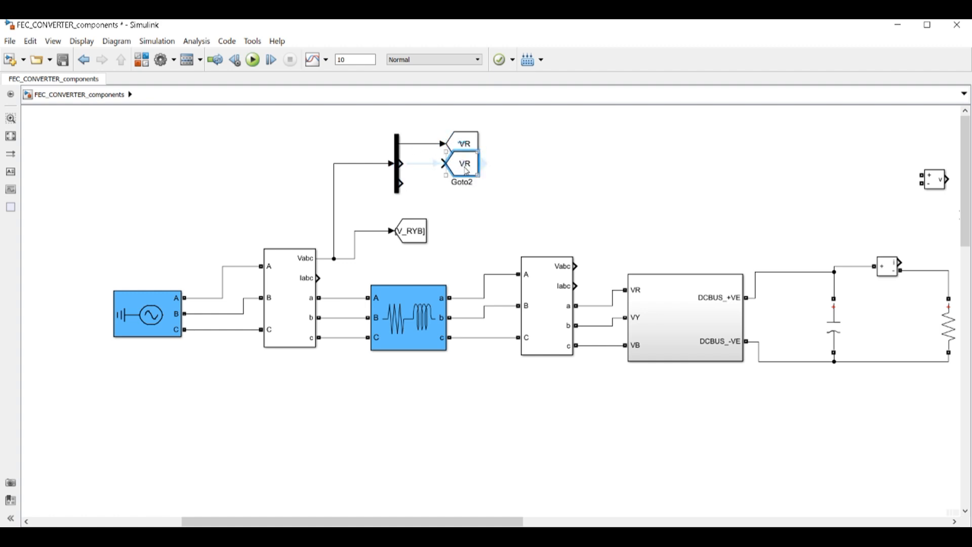
Duplicate the VR Goto and rename the copy's tag to VY
double_click(466, 169)
double_click(669, 188)
left_click(669, 186)
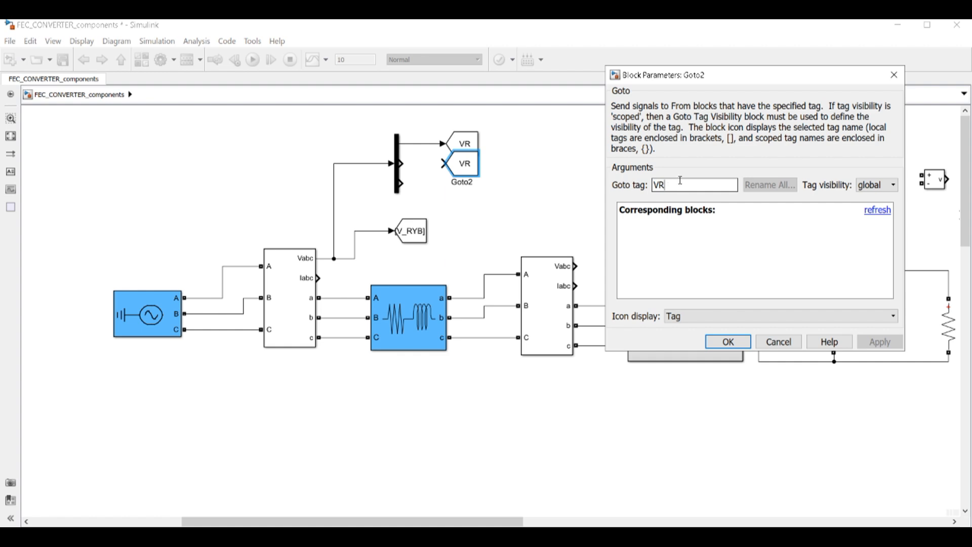
key("BackSpace")
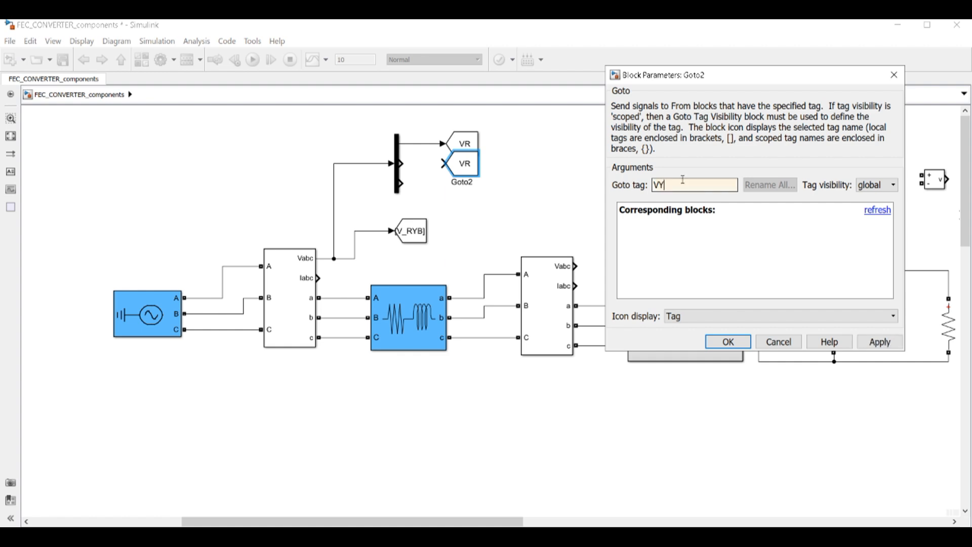
left_click(728, 342)
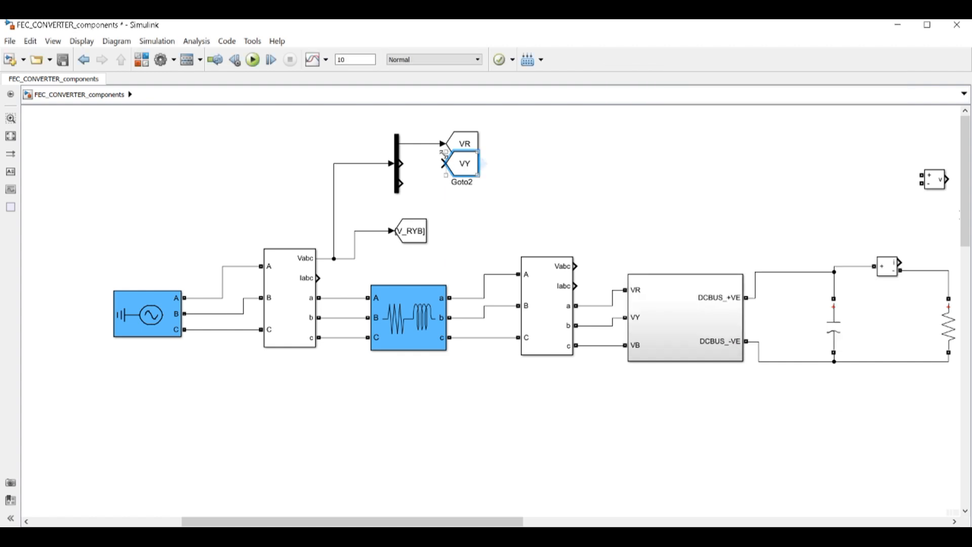
Add another Goto copy and change its tag to VB
left_click_drag(469, 169, 544, 186)
double_click(543, 186)
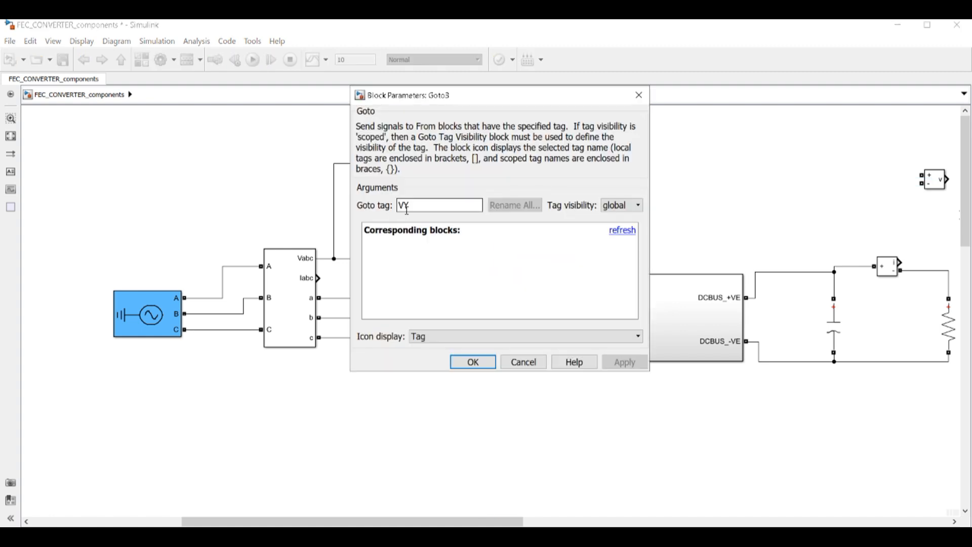
double_click(408, 206)
left_click(411, 206)
key("BackSpace")
type("B")
left_click(465, 364)
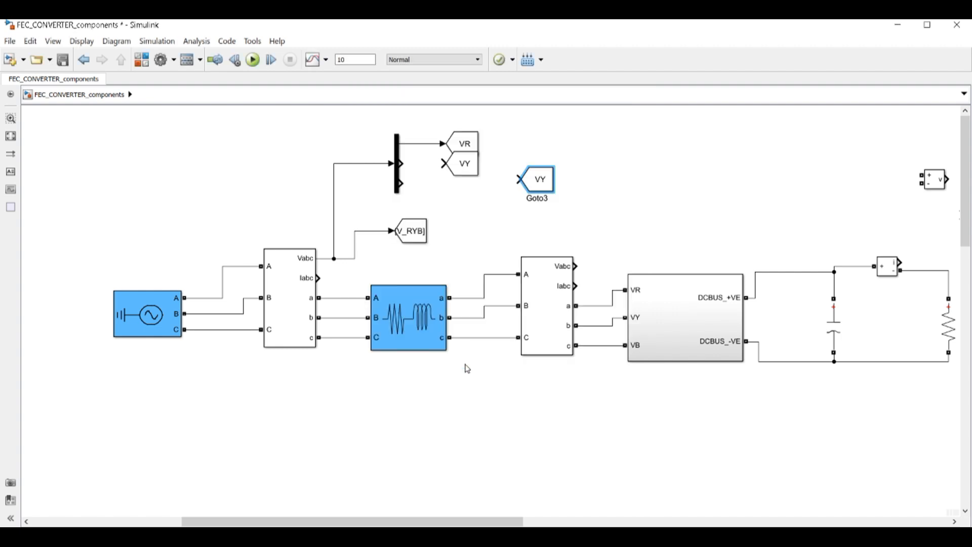
Wire the demux's second output to VY and third output to VB
left_click(401, 167)
left_click_drag(401, 163, 445, 163)
left_click_drag(538, 184, 462, 188)
left_click_drag(402, 184, 445, 185)
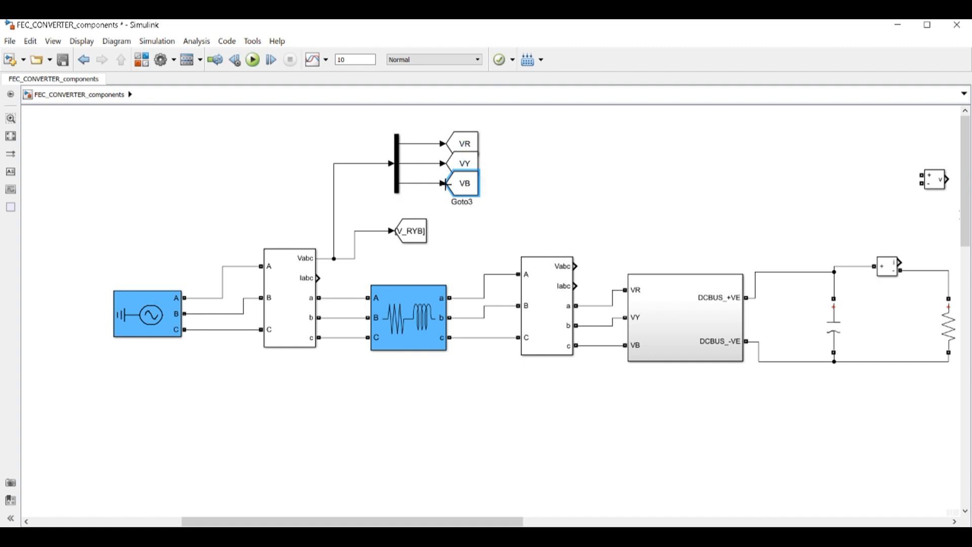
Stretch the demux taller and align VR, VY and VB so their lines run straight
left_click(398, 151)
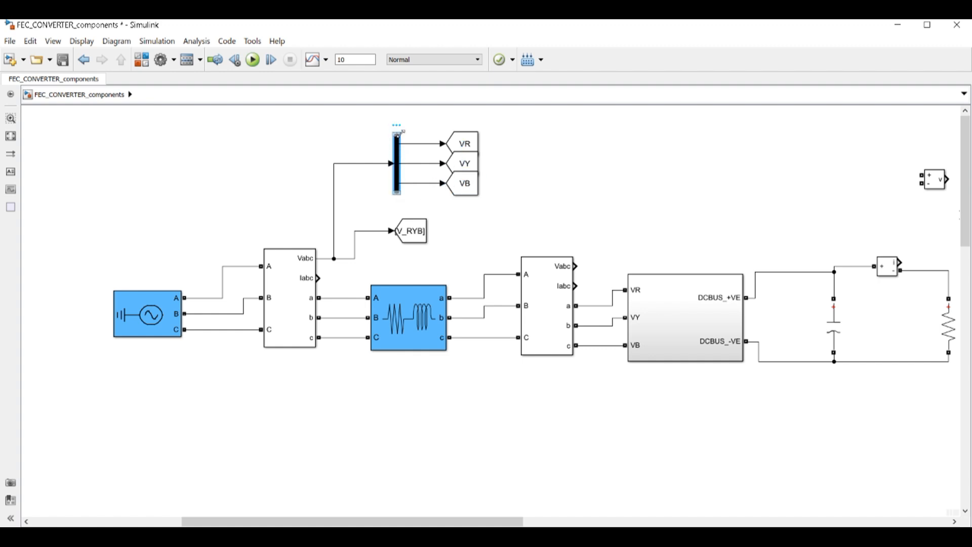
left_click_drag(398, 134, 398, 124)
left_click_drag(482, 144, 484, 136)
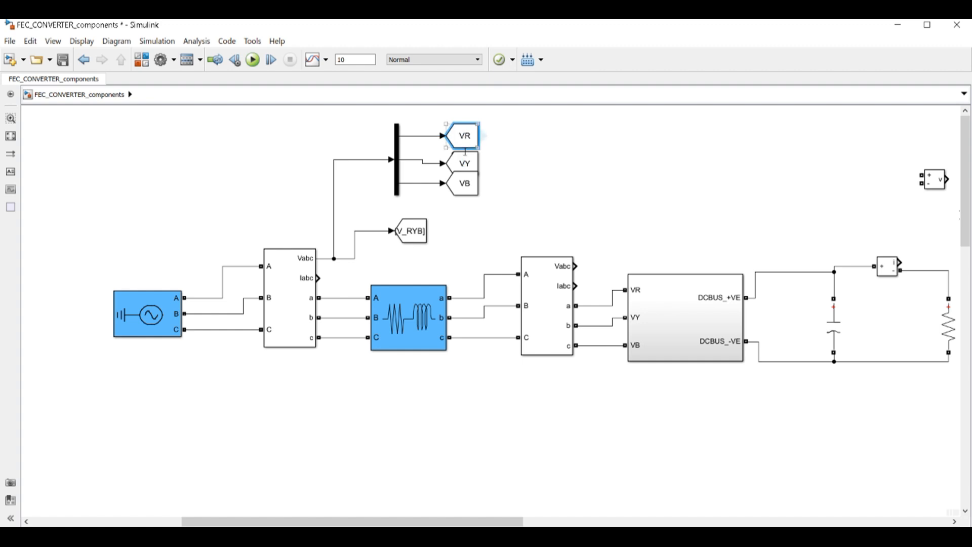
left_click(463, 187)
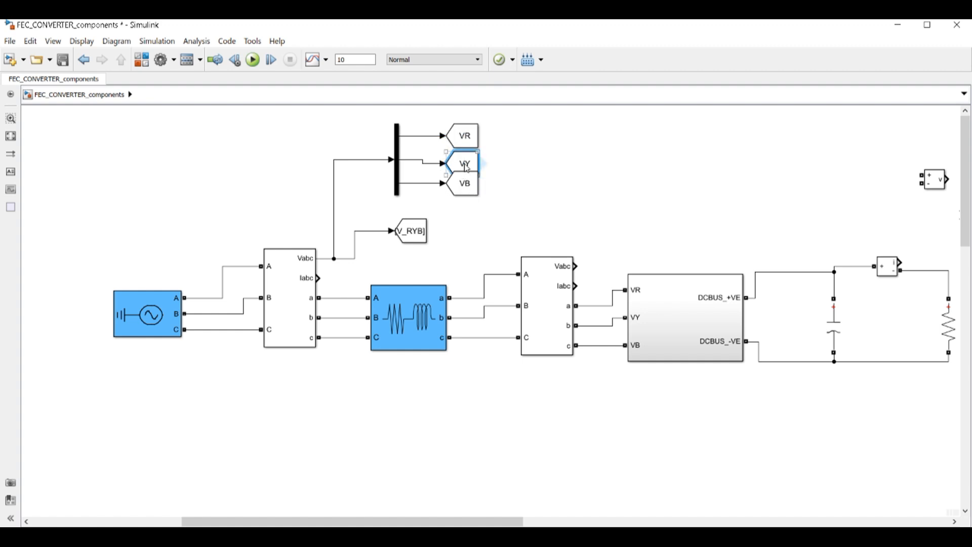
left_click_drag(461, 188, 461, 197)
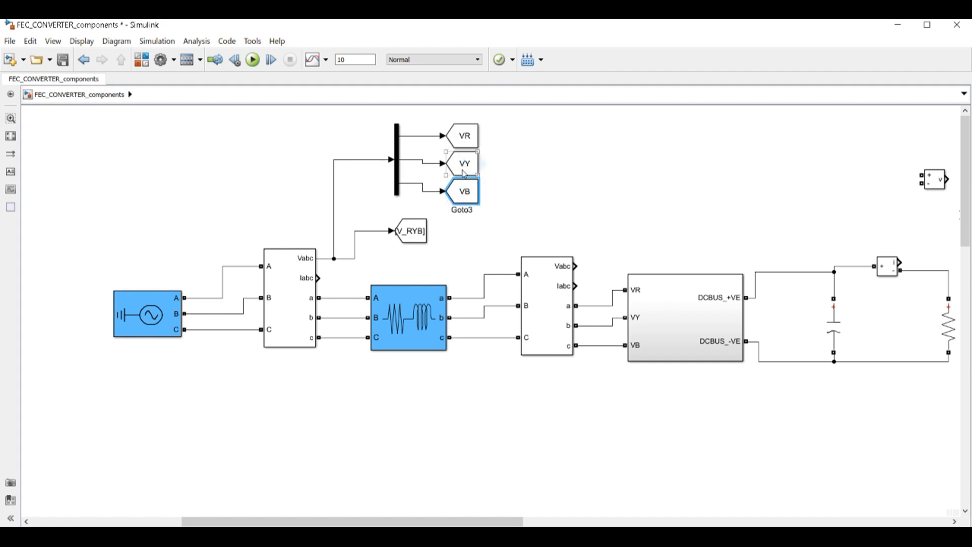
left_click_drag(465, 155, 465, 151)
left_click(465, 191)
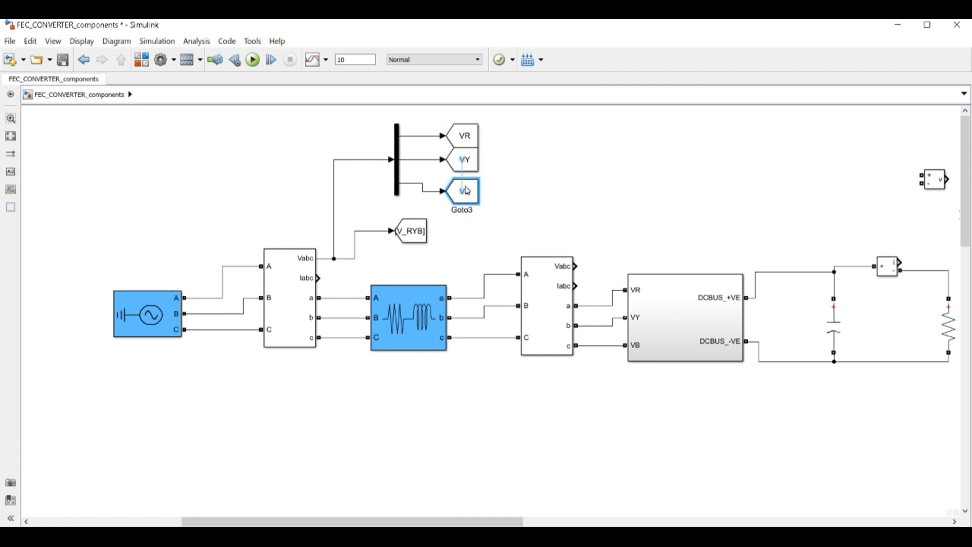
left_click_drag(464, 192, 464, 183)
left_click(699, 234)
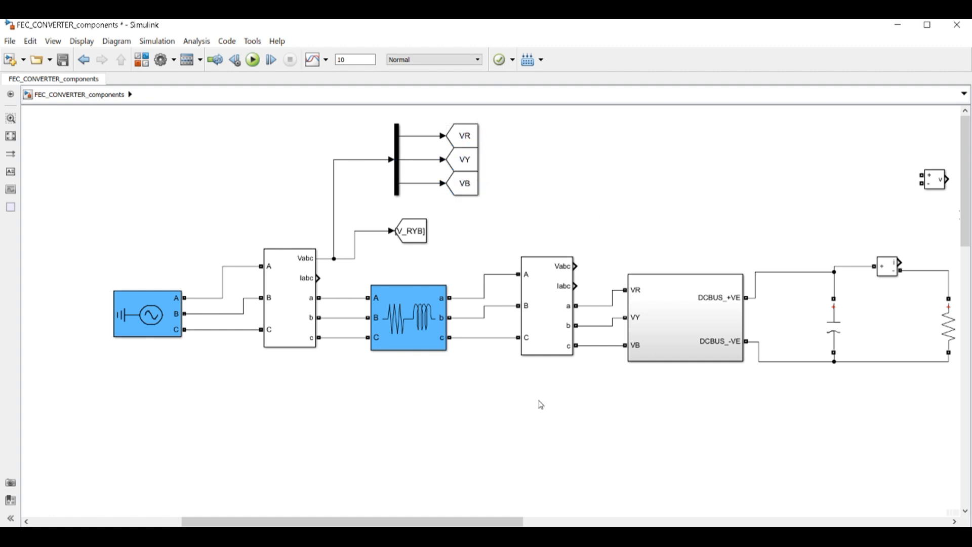
Copy the V_RYB Goto block and change the copy's tag to I_RYB
scroll(522, 521, "right", 3)
left_click_drag(528, 520, 530, 520)
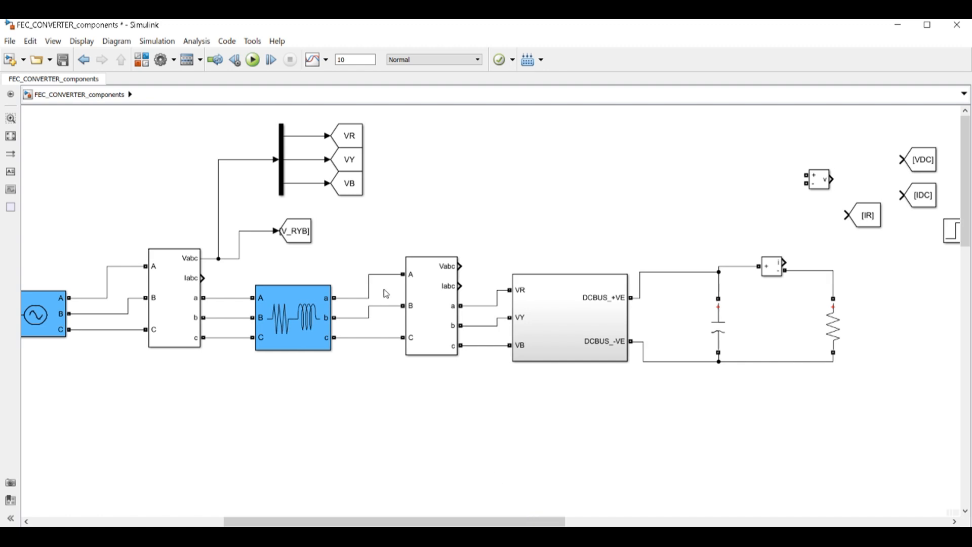
left_click_drag(299, 233, 569, 234)
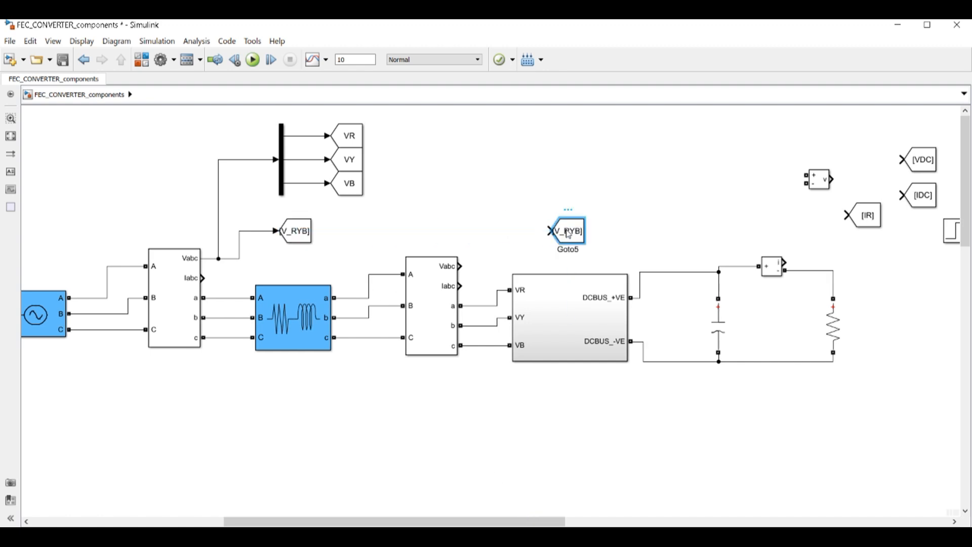
double_click(569, 232)
double_click(444, 269)
left_click(444, 269)
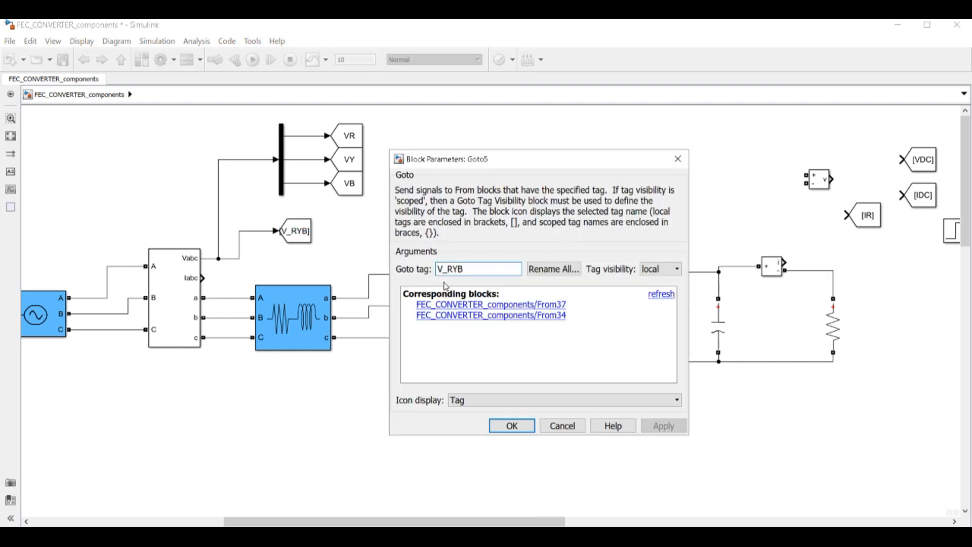
key("BackSpace")
type("I")
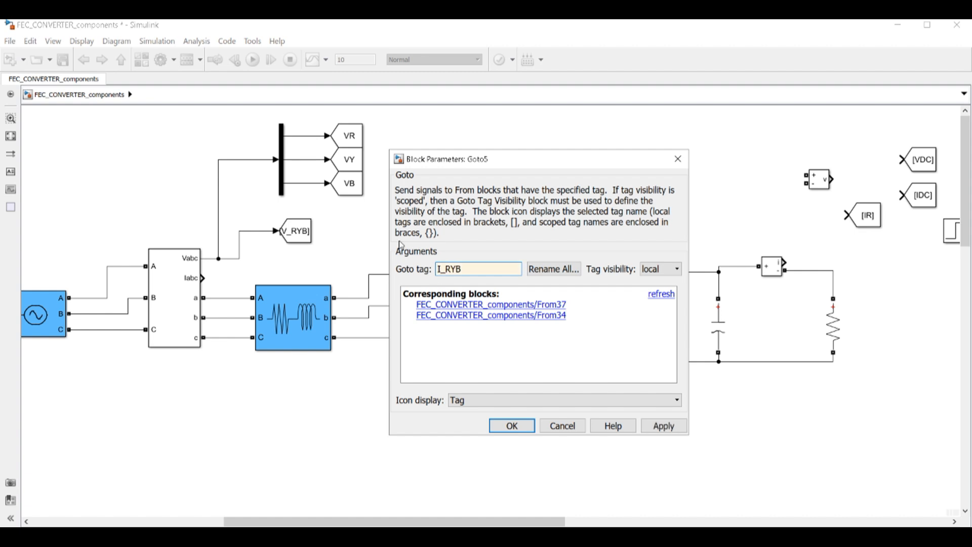
left_click(513, 427)
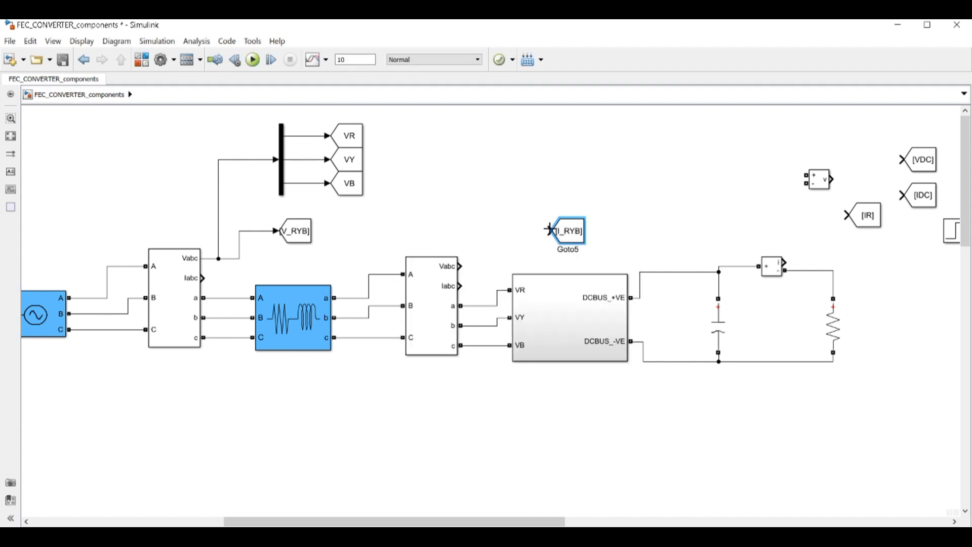
Connect the second measurement block's Iabc output to I_RYB and lower the tag slightly
left_click_drag(549, 229, 460, 286)
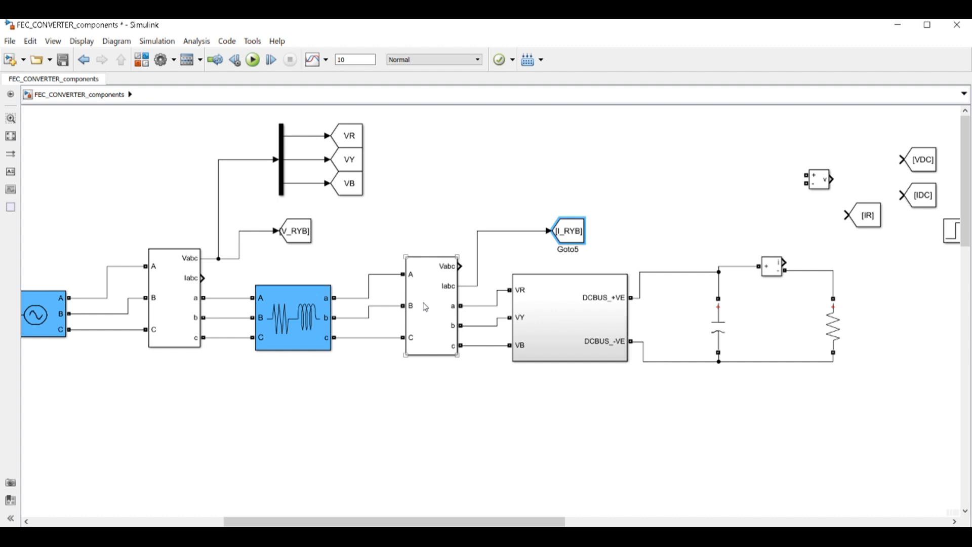
double_click(426, 307)
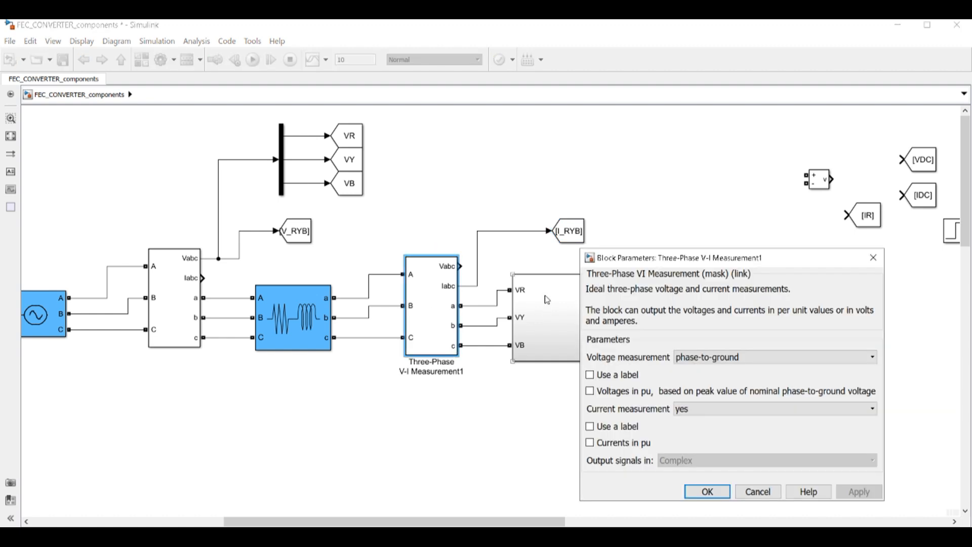
left_click(874, 258)
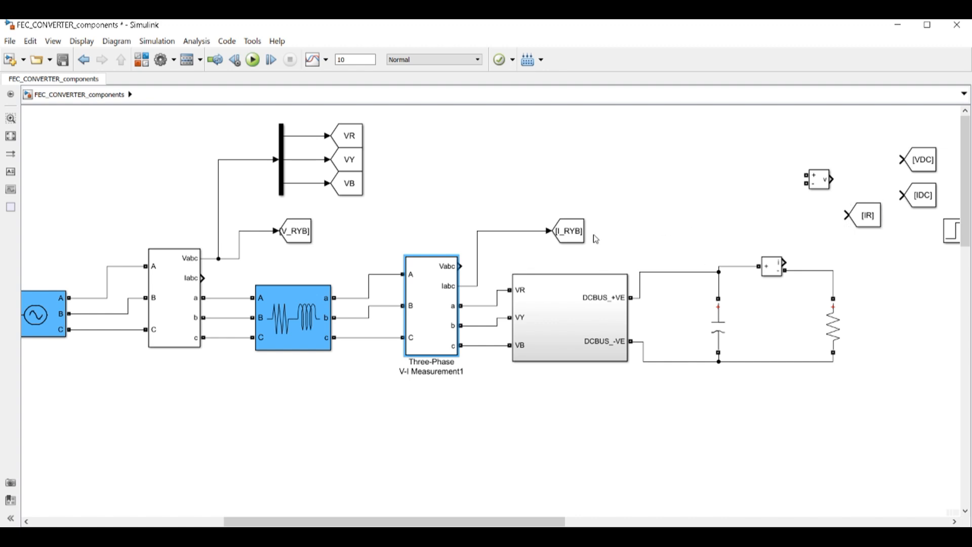
left_click_drag(581, 236, 580, 248)
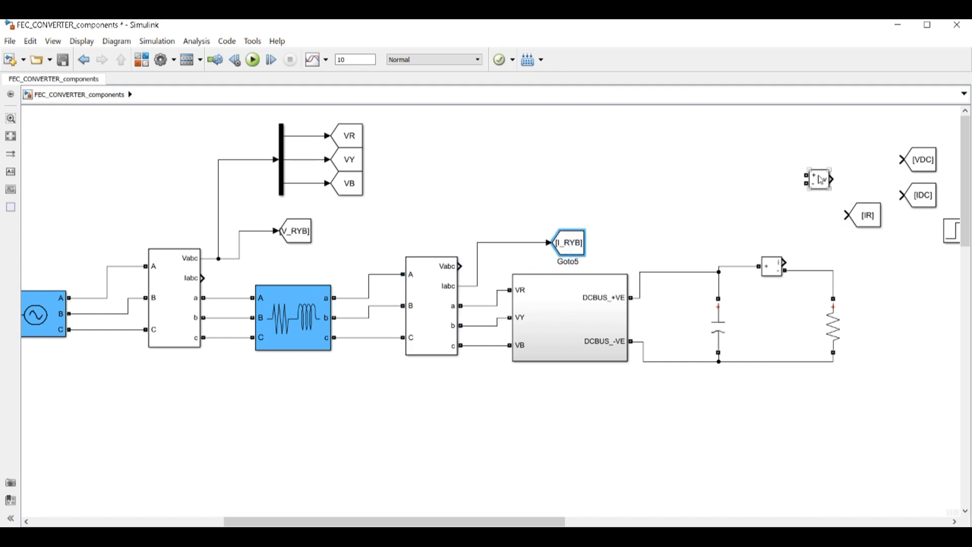
Copy the voltage demux with its three Goto blocks and feed it the Iabc signal
left_click_drag(264, 107, 373, 209)
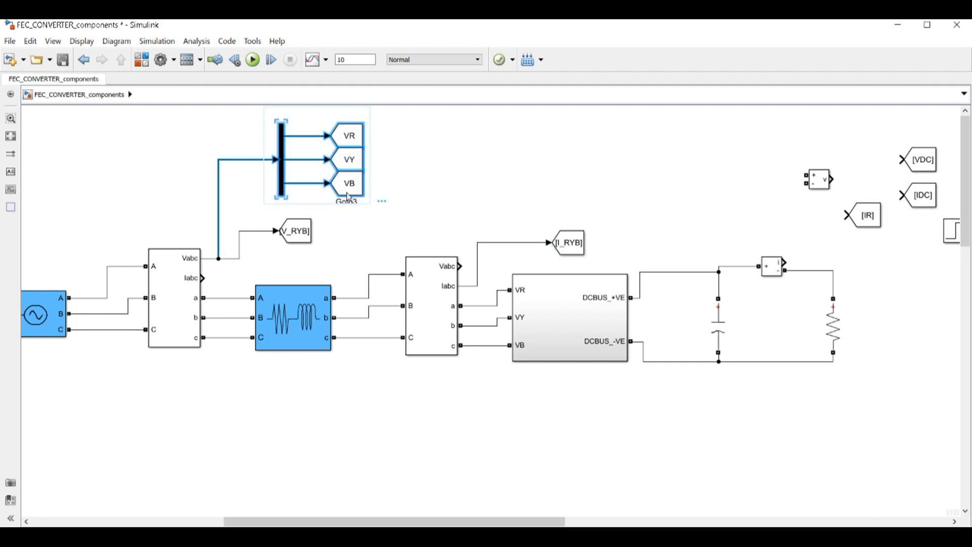
left_click_drag(354, 131, 614, 130)
left_click(591, 206)
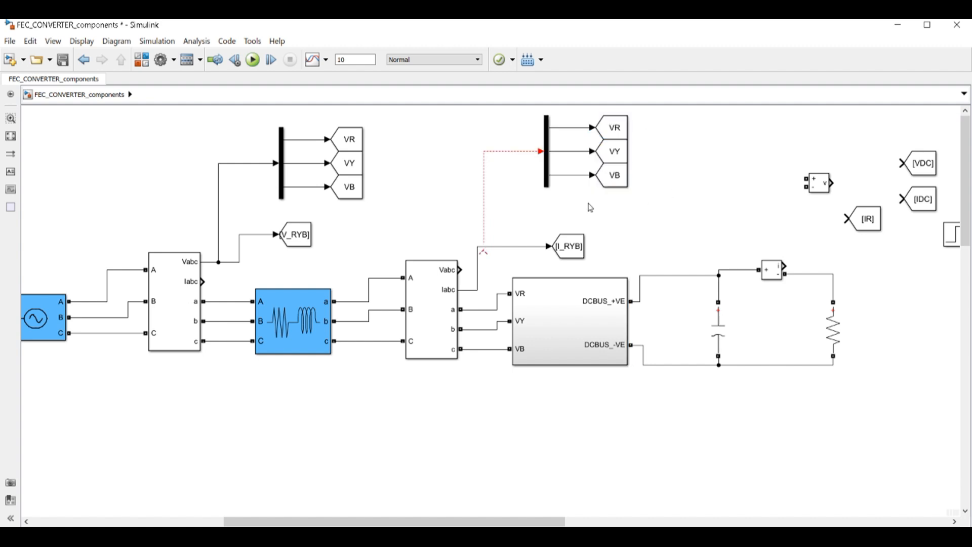
left_click_drag(484, 253, 479, 249)
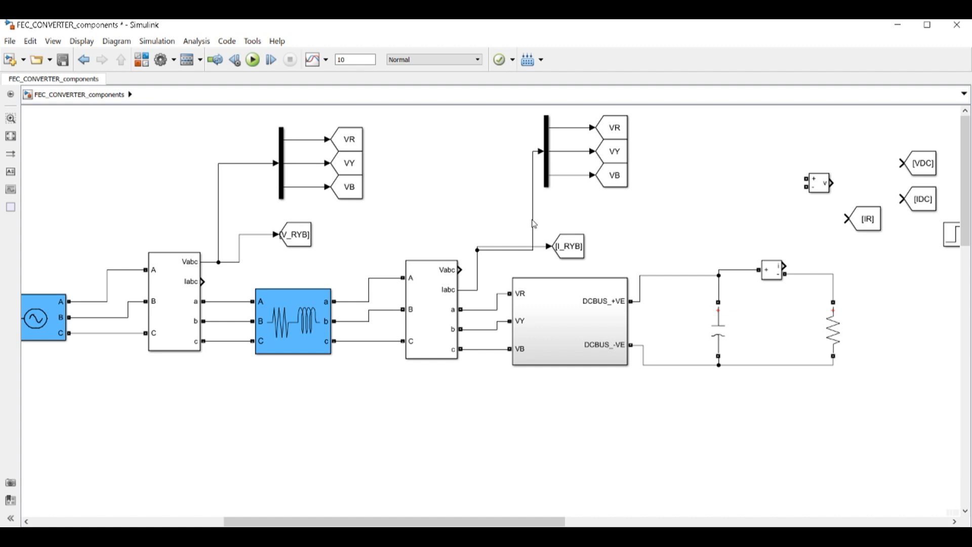
left_click_drag(534, 223, 475, 188)
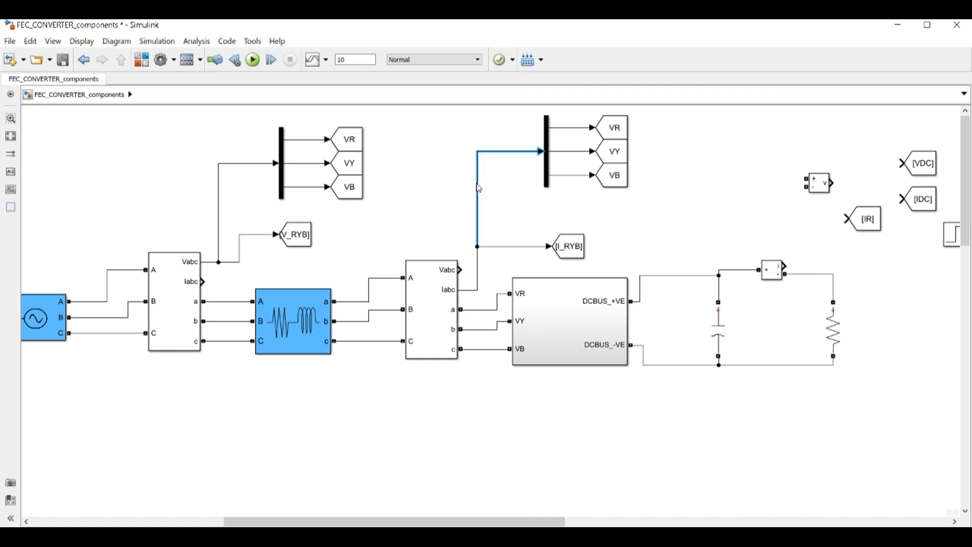
Rename the copied VR and VY tags to IR and IY
double_click(619, 129)
double_click(497, 141)
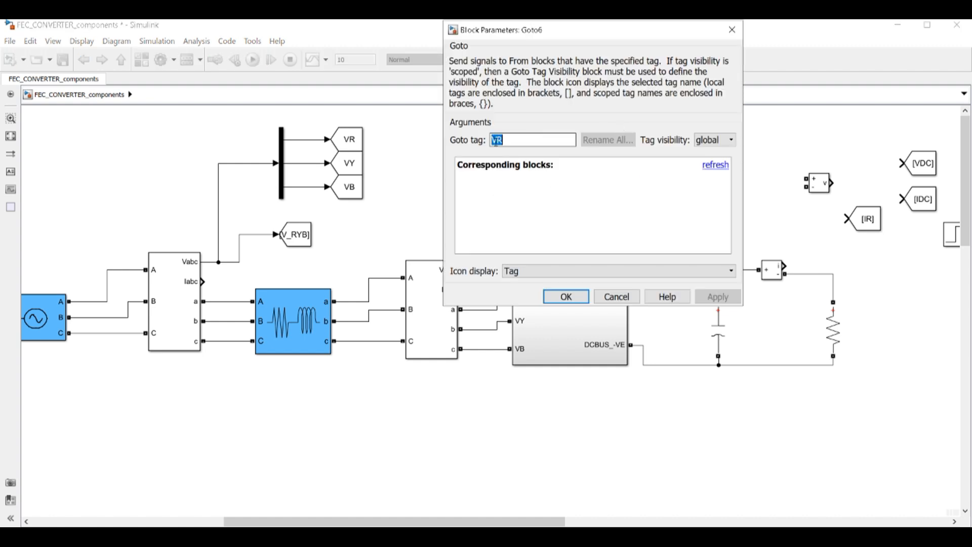
left_click(496, 141)
key("BackSpace")
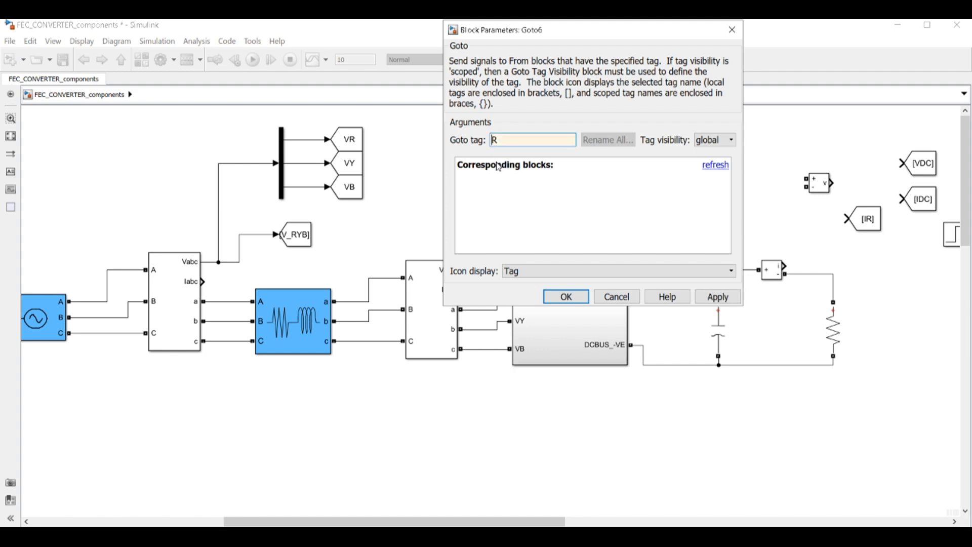
left_click(572, 299)
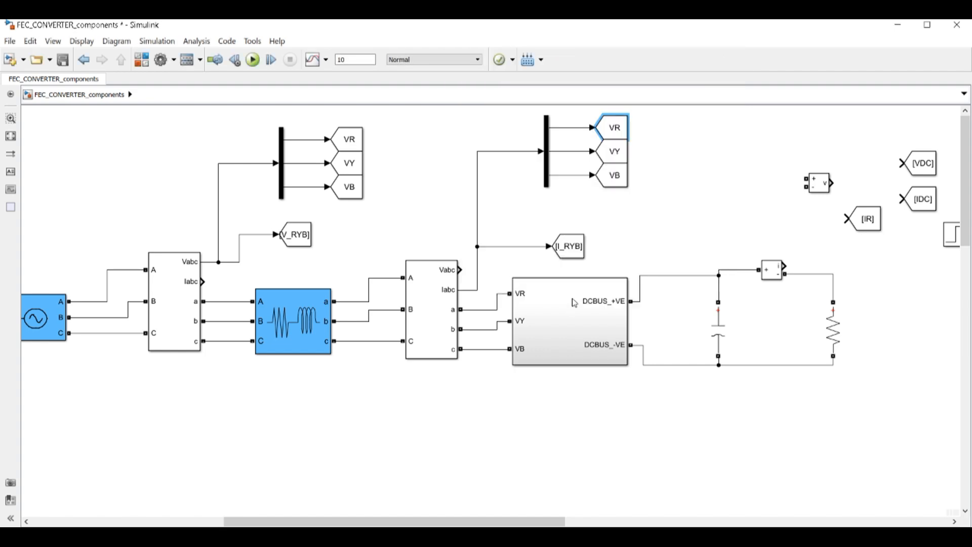
double_click(631, 154)
left_click(495, 170)
double_click(495, 170)
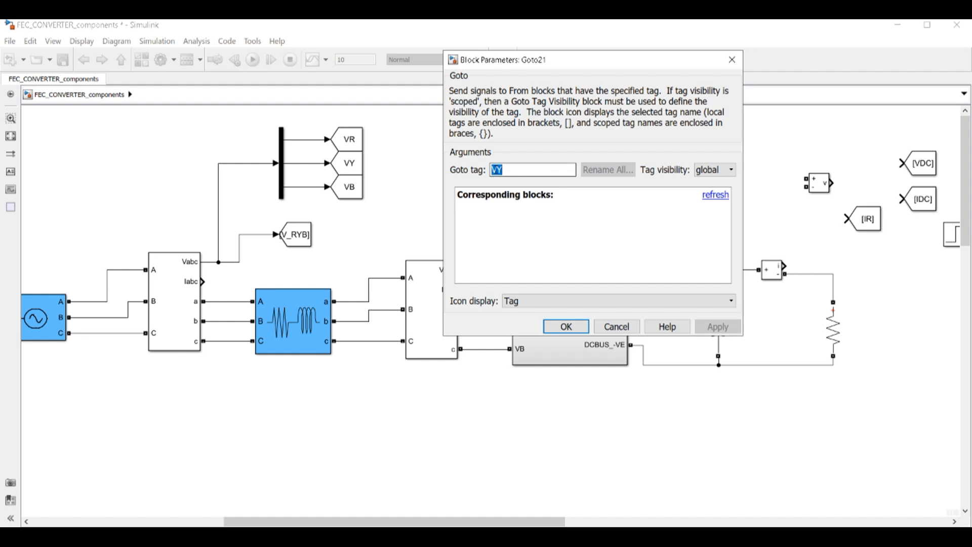
left_click(498, 171)
key("BackSpace")
left_click(546, 331)
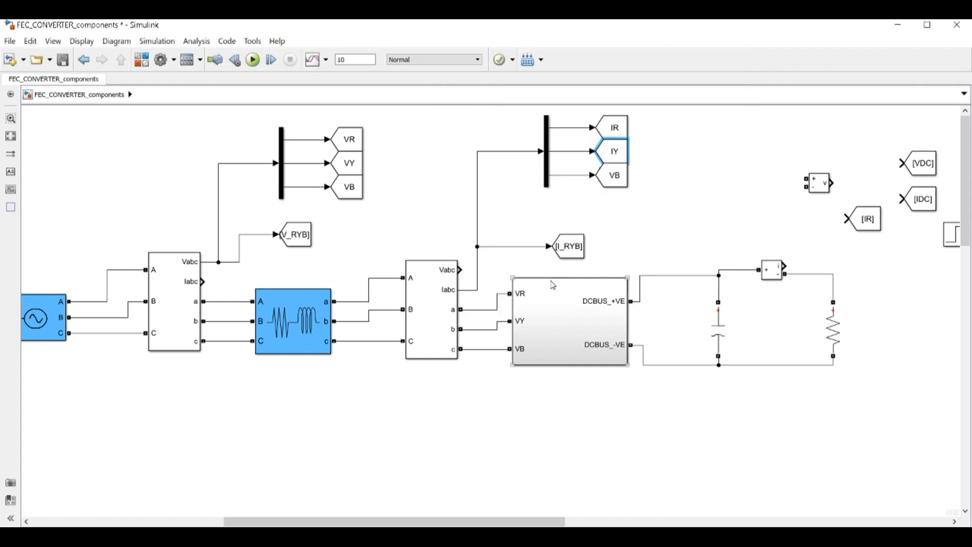
Rename the copied VB tag to IB
double_click(605, 177)
double_click(498, 199)
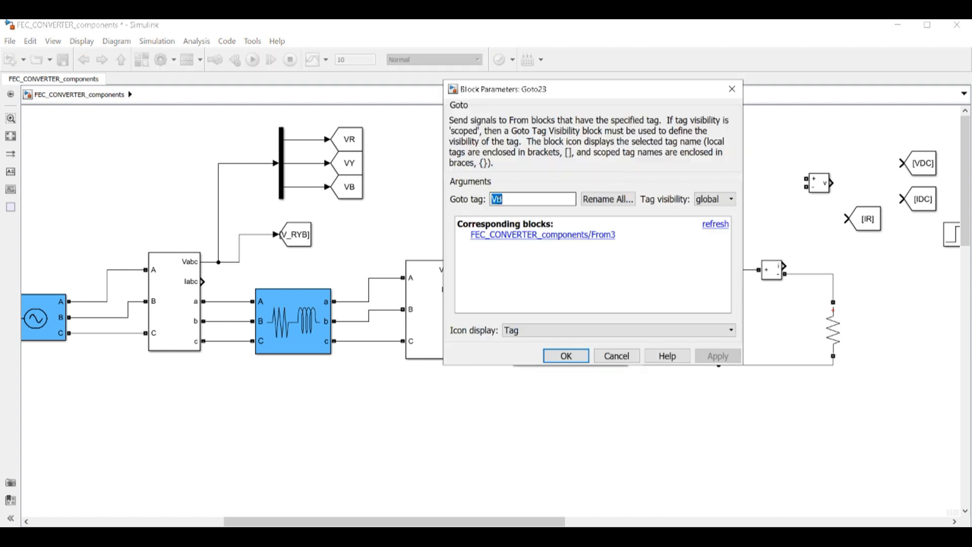
left_click(495, 199)
key("BackSpace")
type("I")
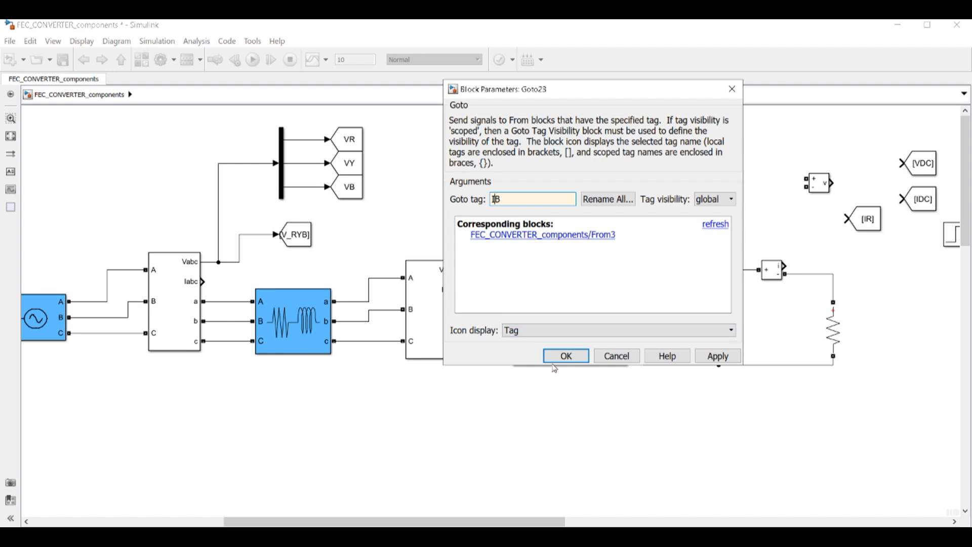
left_click(562, 359)
left_click(683, 165)
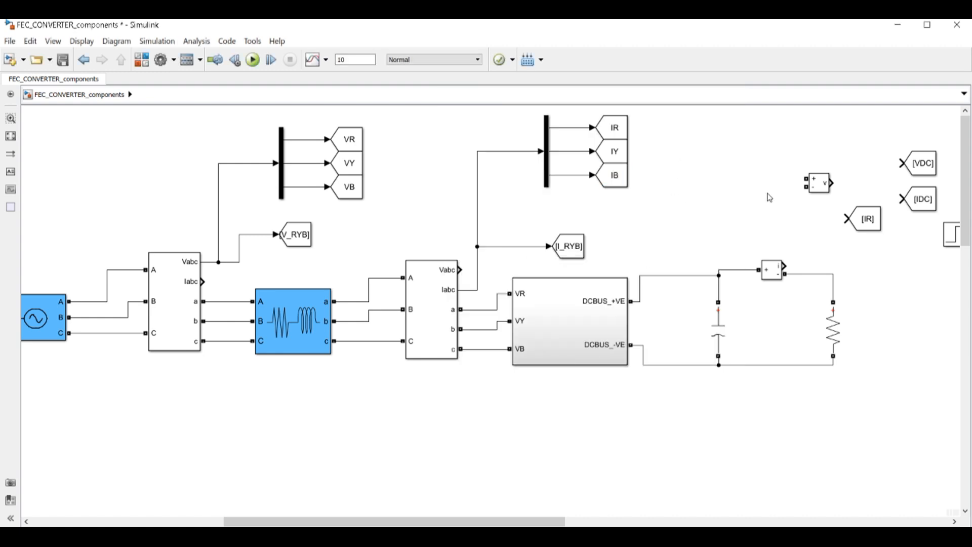
Wire the voltage measurement across the DC+ and DC- bus wires
left_click_drag(821, 183, 707, 221)
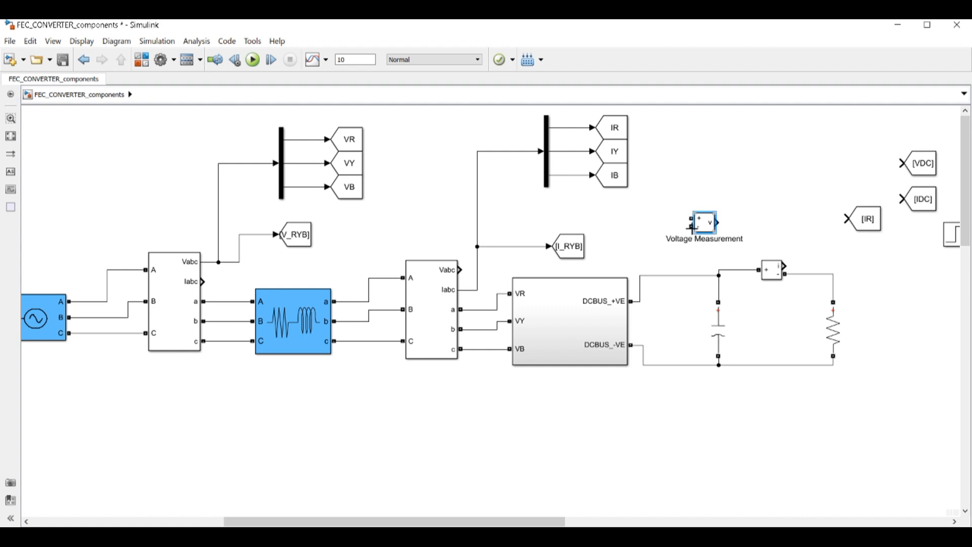
left_click_drag(718, 325, 679, 326)
left_click_drag(679, 275, 679, 266)
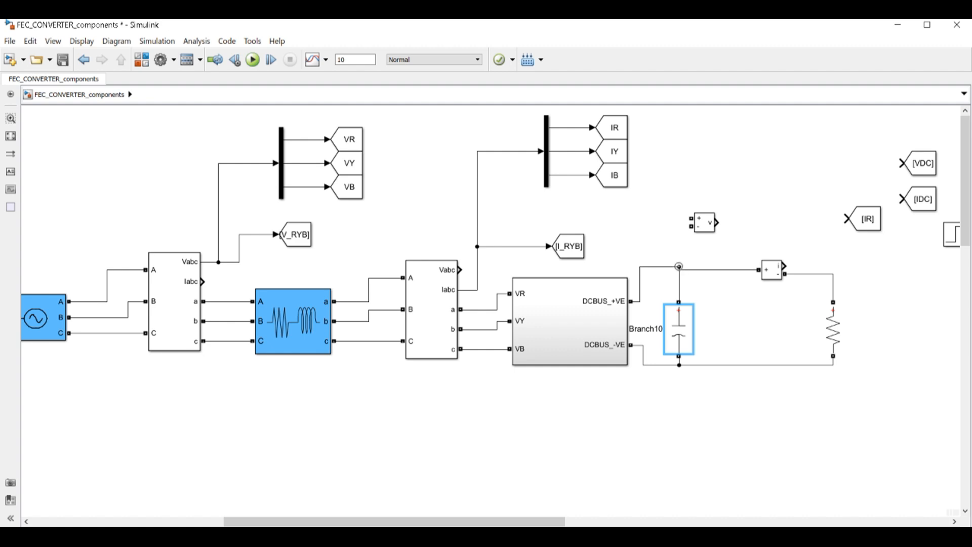
left_click(667, 267)
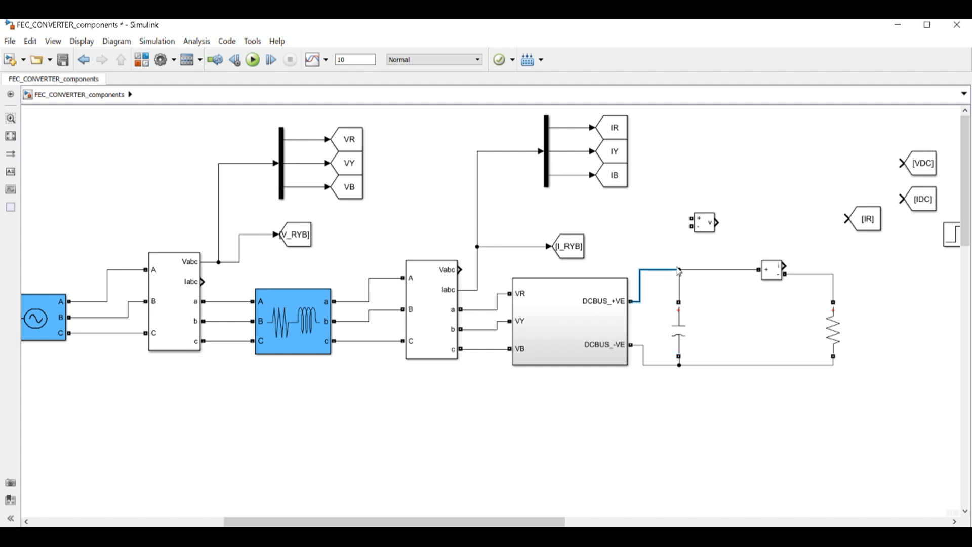
mouse_move(709, 227)
left_mouse_down()
mouse_move(726, 224)
mouse_move(706, 254)
mouse_move(708, 365)
left_mouse_up()
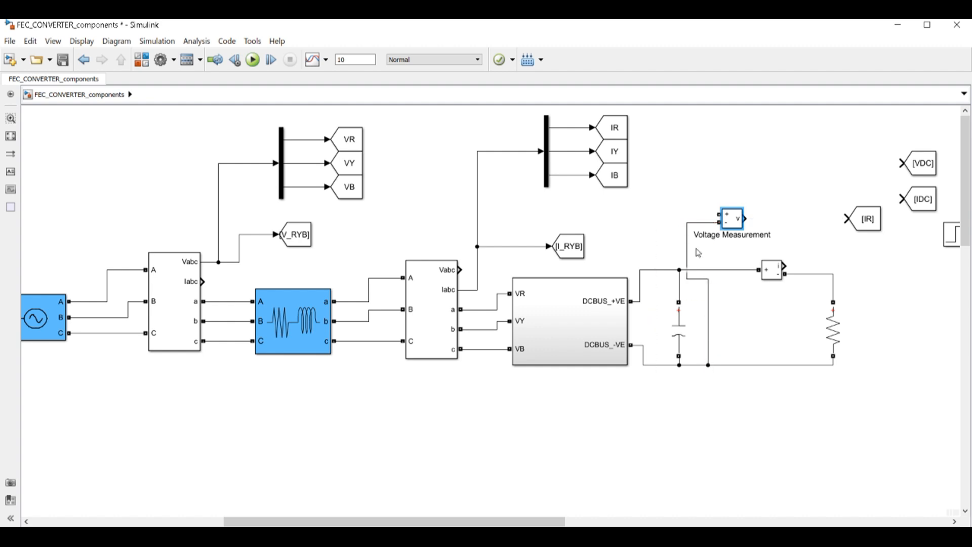
left_click_drag(687, 250, 719, 250)
mouse_move(731, 217)
left_mouse_down()
mouse_move(769, 218)
mouse_move(699, 223)
mouse_move(689, 272)
left_mouse_up()
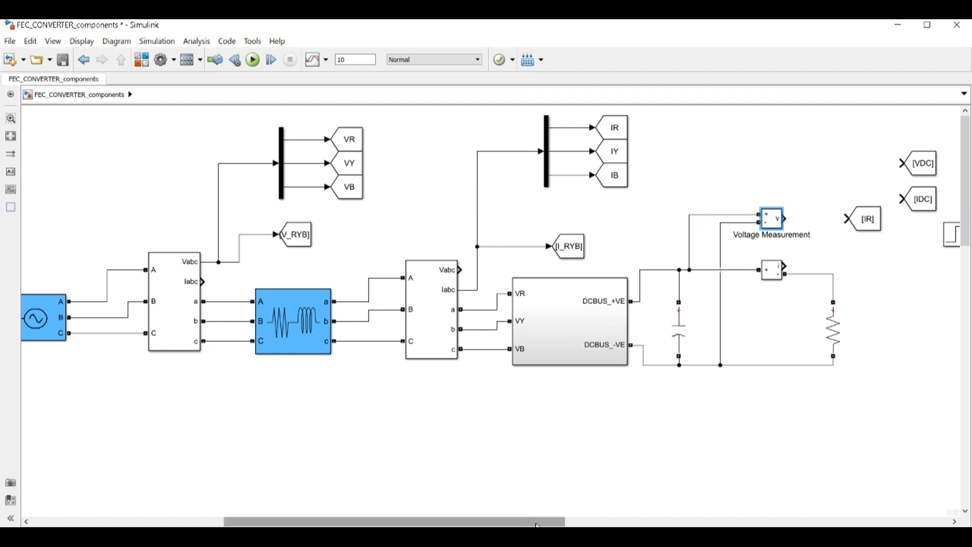
Connect the voltage measurement output to the [VDC] Goto tag
left_click_drag(530, 520, 607, 521)
left_click_drag(667, 219, 922, 356)
left_click_drag(679, 163, 574, 219)
left_click_drag(699, 164, 647, 219)
left_click_drag(727, 187, 691, 257)
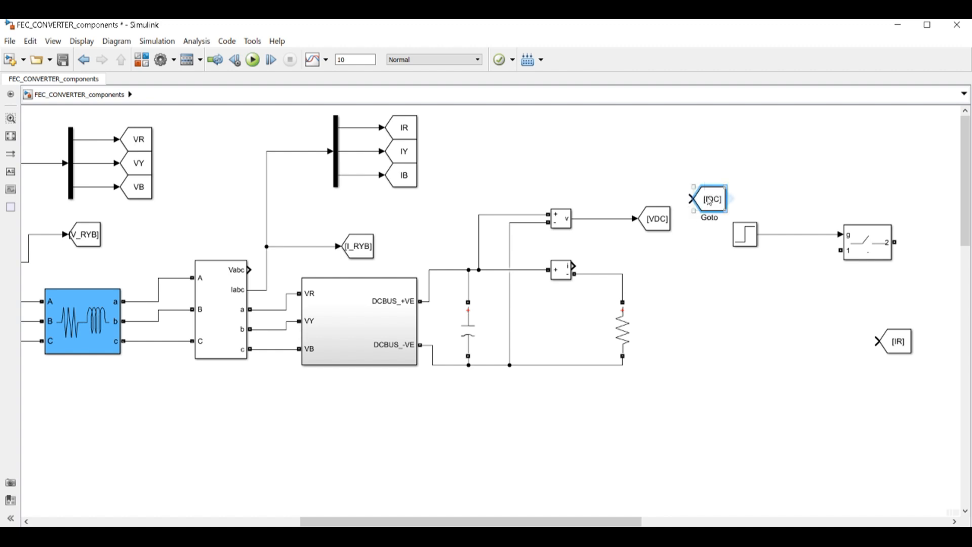
Line [IDC] up with the current measurement output and delete the unused [IR] tag
mouse_move(709, 202)
left_mouse_down()
mouse_move(657, 185)
mouse_move(677, 261)
mouse_move(603, 256)
mouse_move(574, 267)
left_mouse_up()
left_click(676, 254)
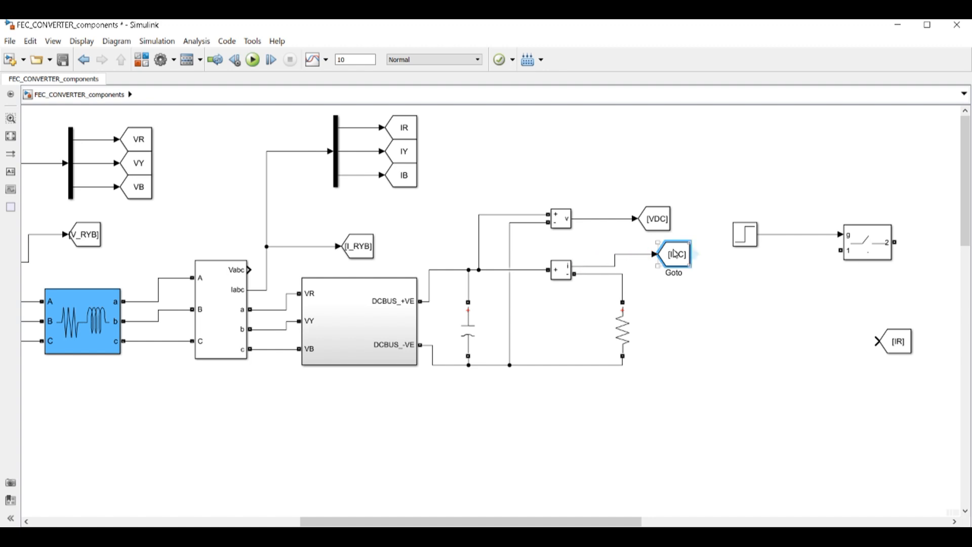
left_click_drag(676, 255, 676, 266)
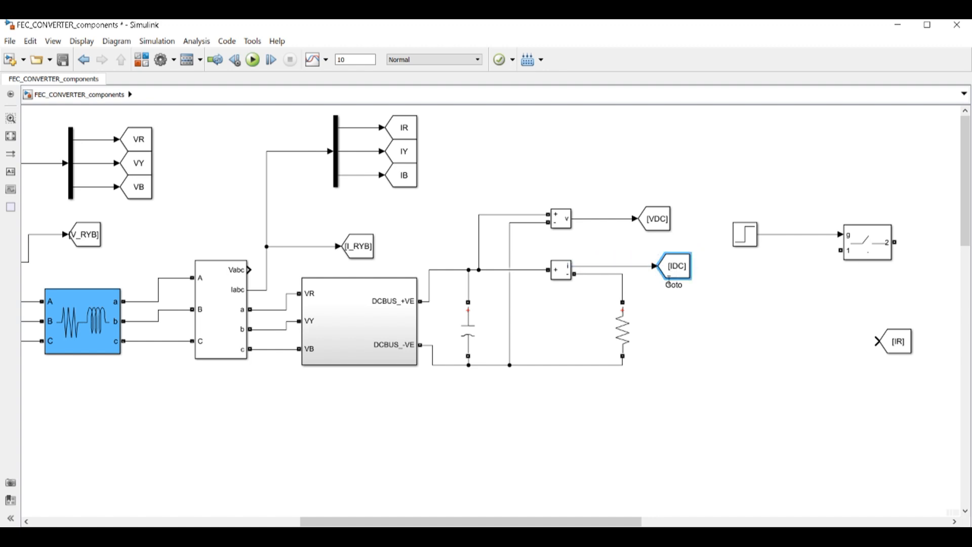
left_click_drag(537, 181, 657, 191)
left_click_drag(673, 263, 654, 247)
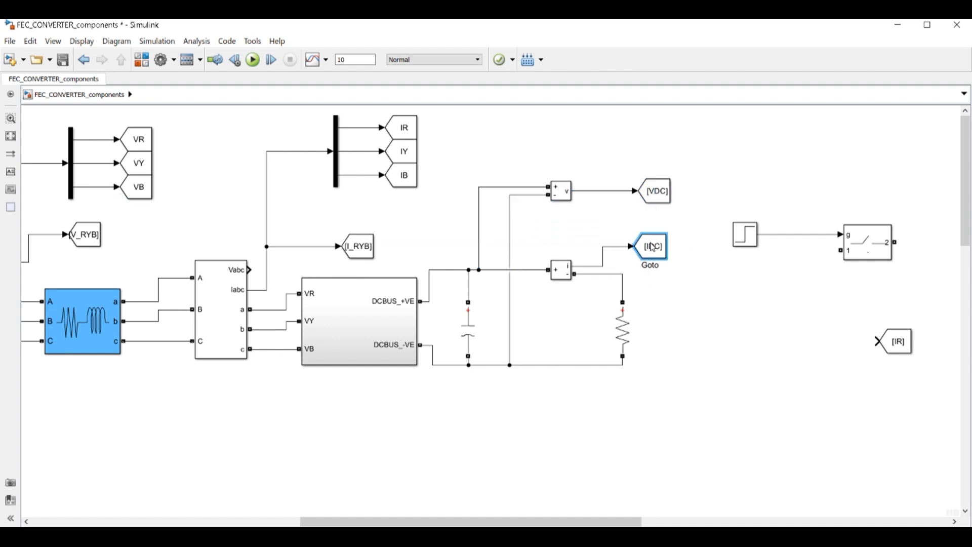
left_click_drag(849, 312, 944, 374)
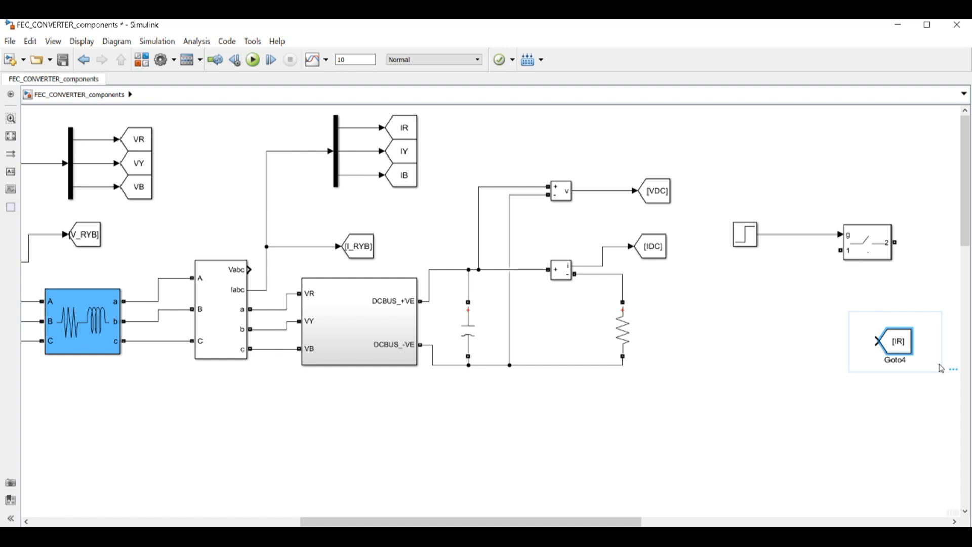
key("Delete")
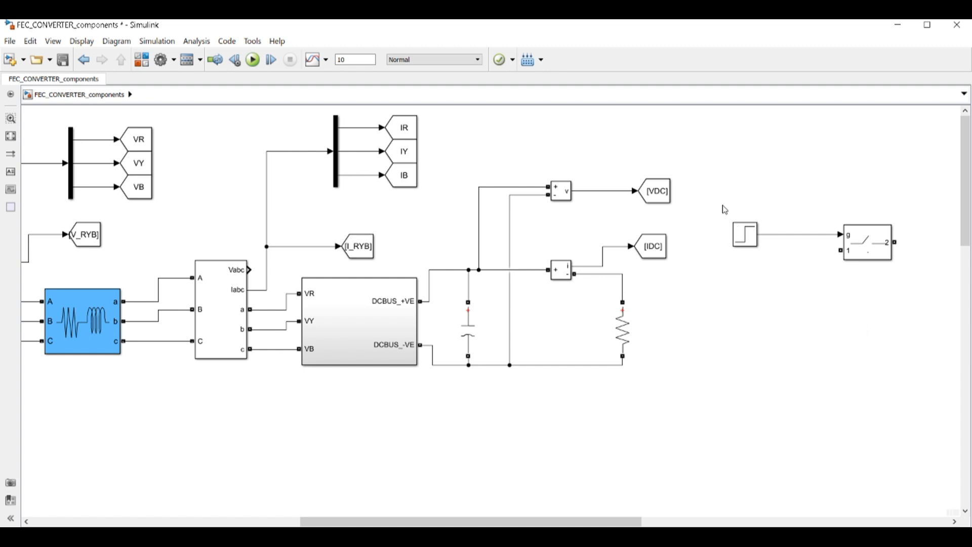
Place the Step beside the Ideal Switch and wire a copied resistor through the switch from DC+ to DC-
left_click(749, 239)
left_click_drag(742, 221, 706, 211)
left_click_drag(855, 242, 762, 259)
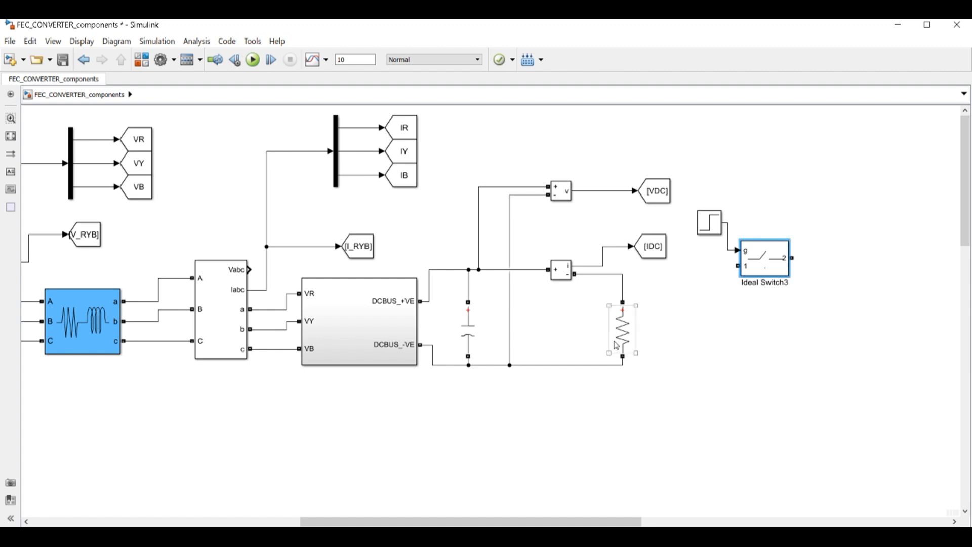
left_click_drag(619, 331, 847, 331)
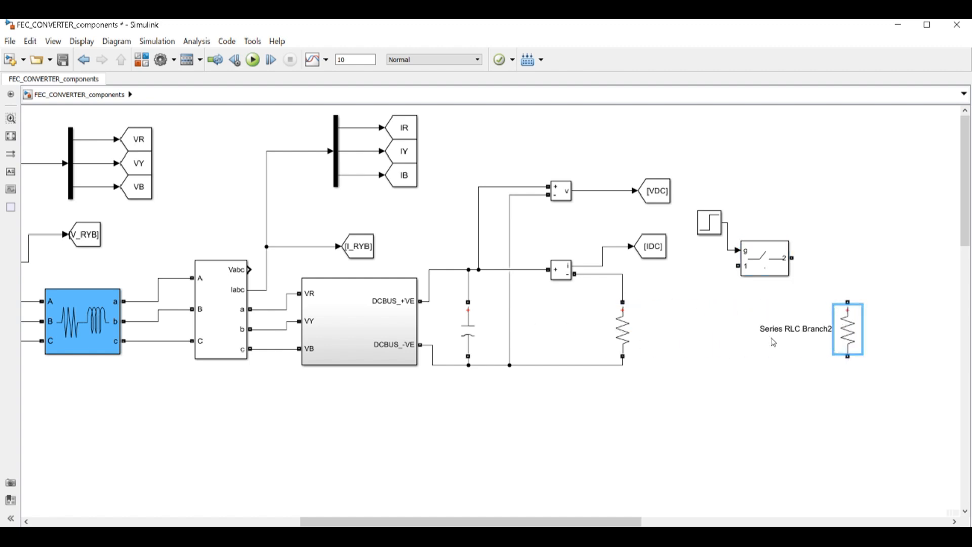
left_click_drag(738, 266, 624, 274)
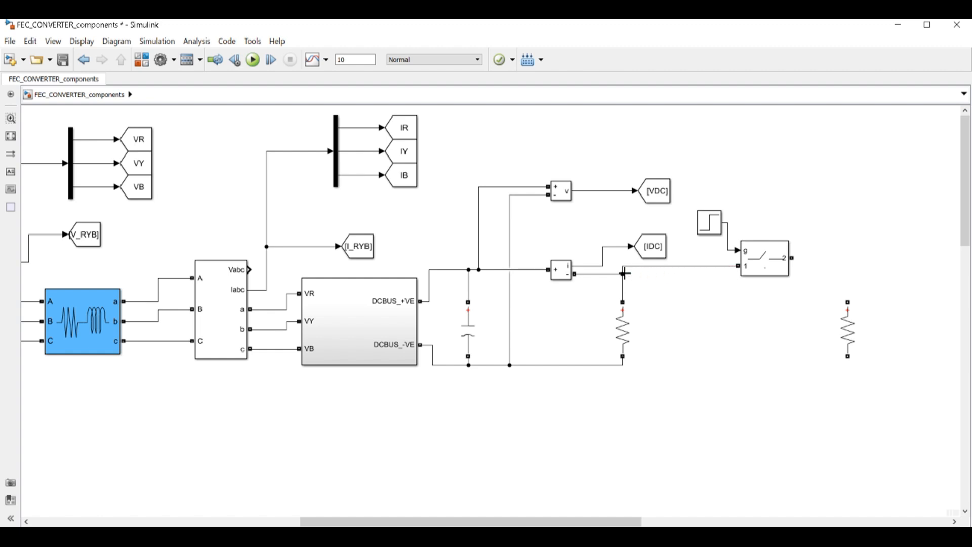
mouse_move(792, 258)
left_mouse_down()
mouse_move(814, 261)
mouse_move(847, 301)
left_mouse_up()
left_click_drag(849, 356, 622, 359)
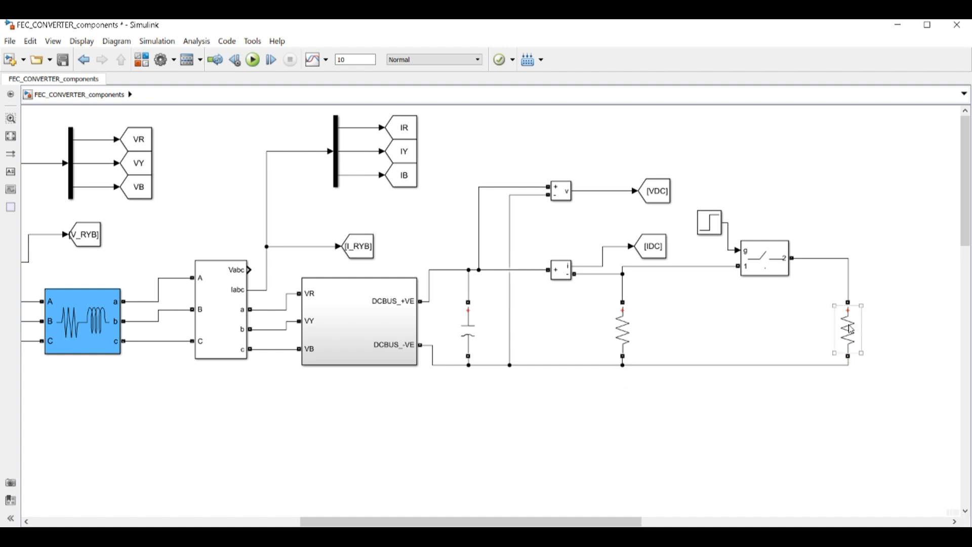
left_click_drag(853, 320, 852, 313)
Leave the Ideal Switch parameters unchanged and confirm Step2 has step time 2.5 and final value 0
left_click(779, 253)
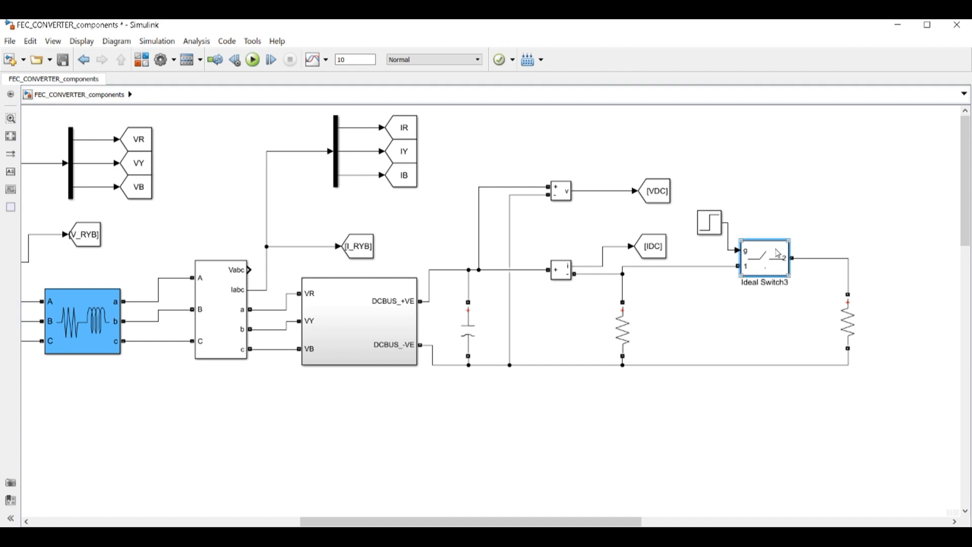
double_click(779, 254)
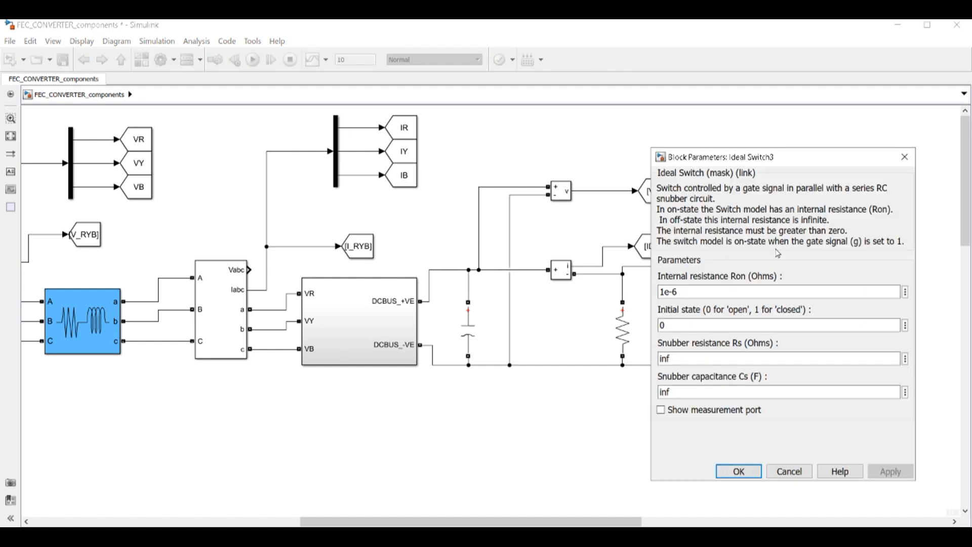
left_click(742, 470)
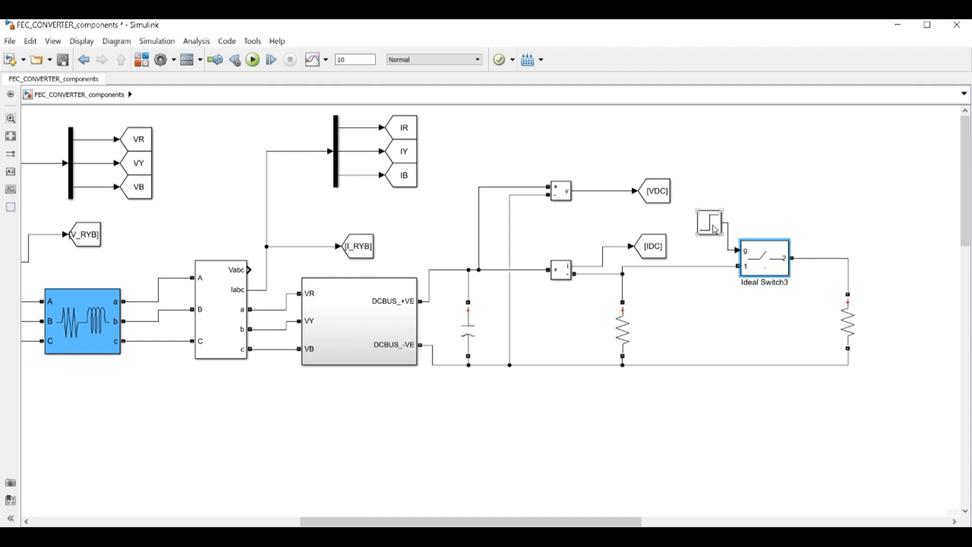
double_click(711, 223)
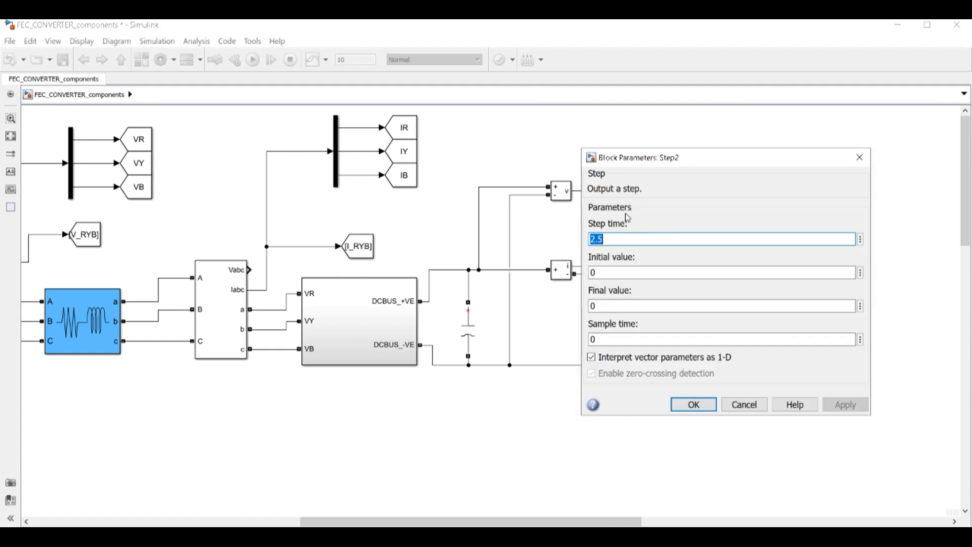
double_click(604, 274)
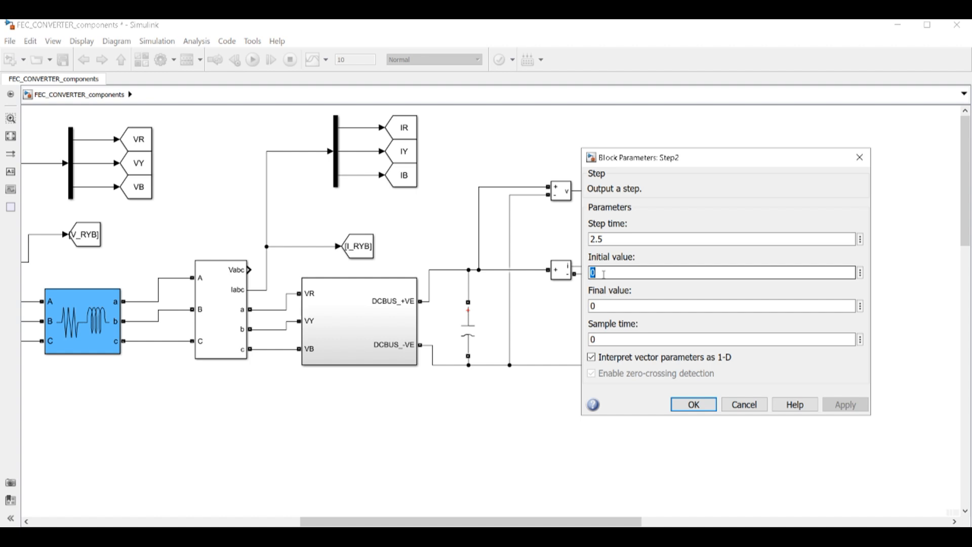
left_click(686, 404)
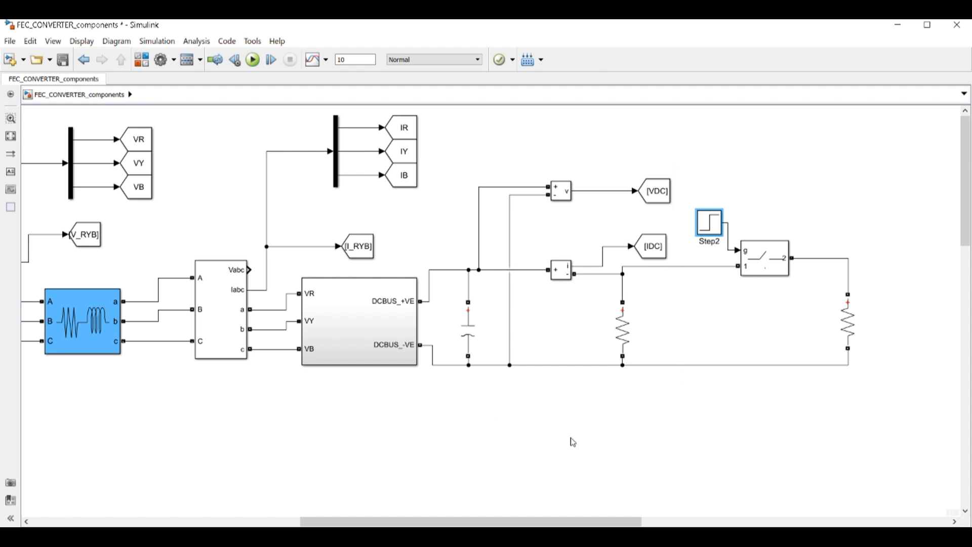
left_click_drag(589, 520, 475, 517)
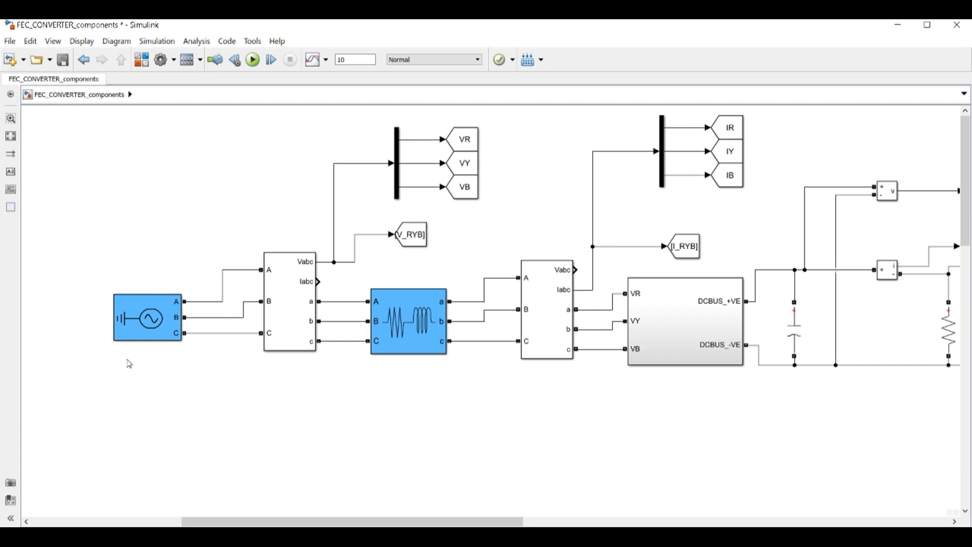
left_click(126, 327)
left_click(296, 297)
left_click(432, 311)
left_click(560, 316)
left_click(659, 337)
double_click(680, 326)
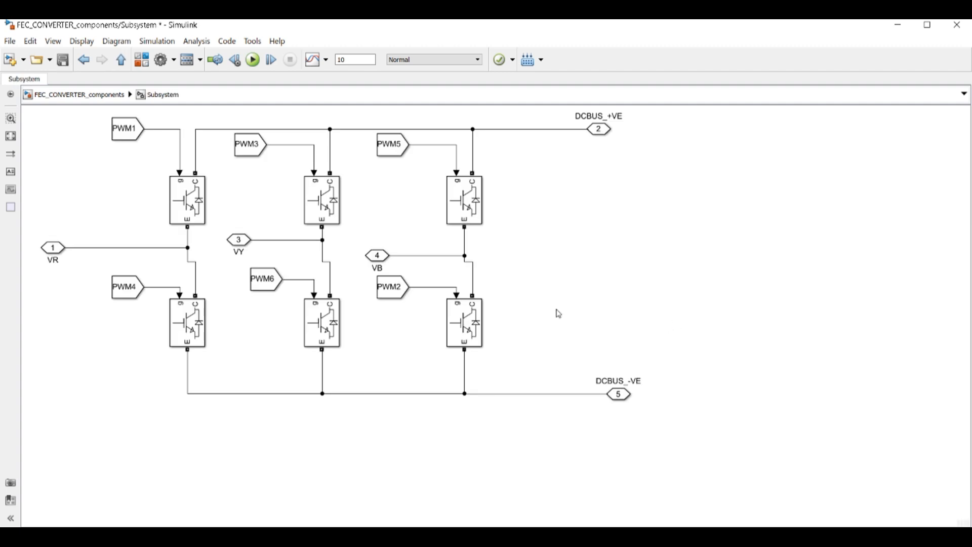
left_click(76, 95)
left_click_drag(448, 521, 559, 521)
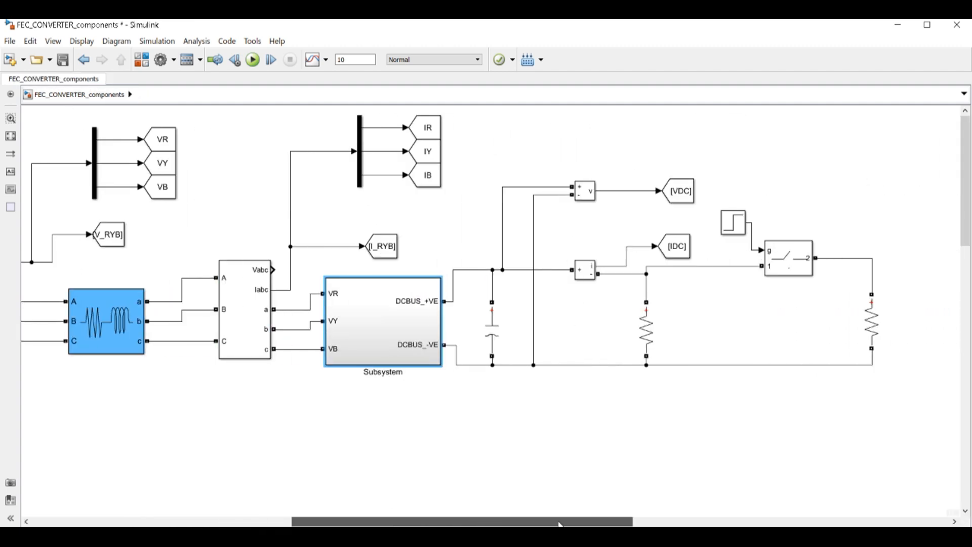
left_click(484, 337)
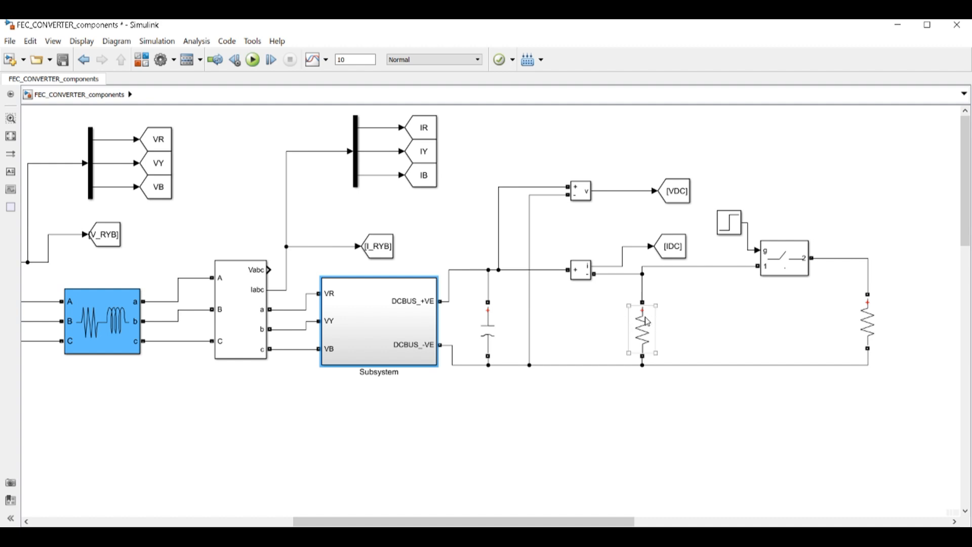
left_click(576, 196)
left_click(582, 277)
left_click_drag(476, 522, 404, 523)
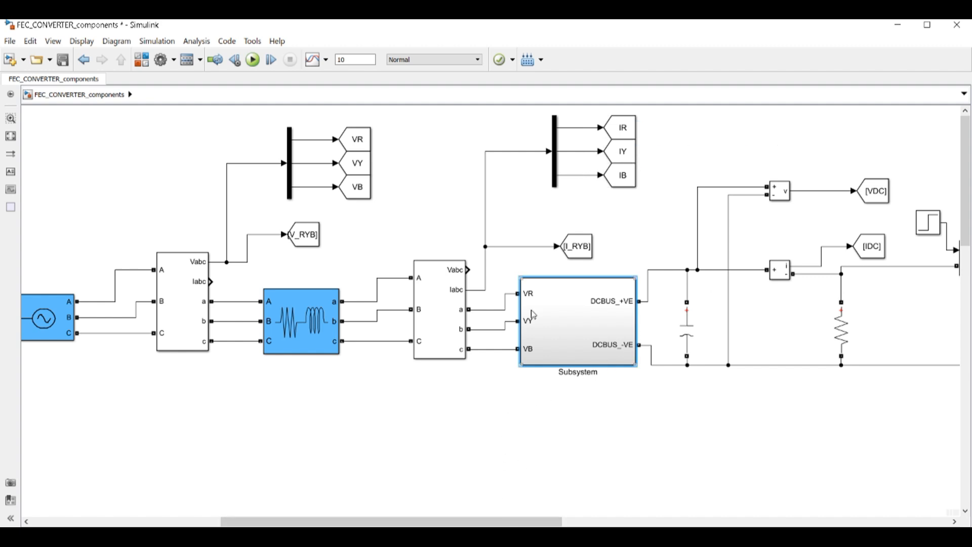
scroll(532, 311, "down", 1)
left_click_drag(497, 524, 524, 523)
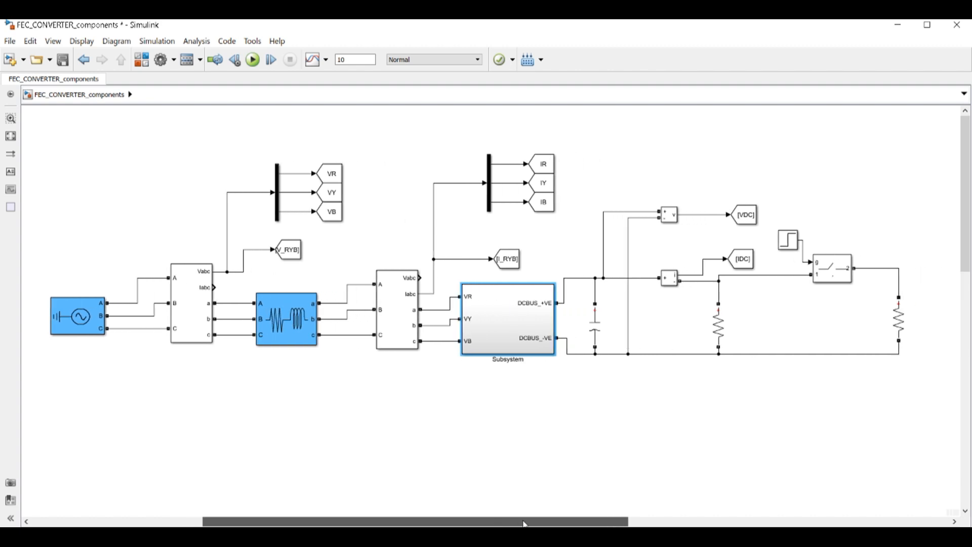
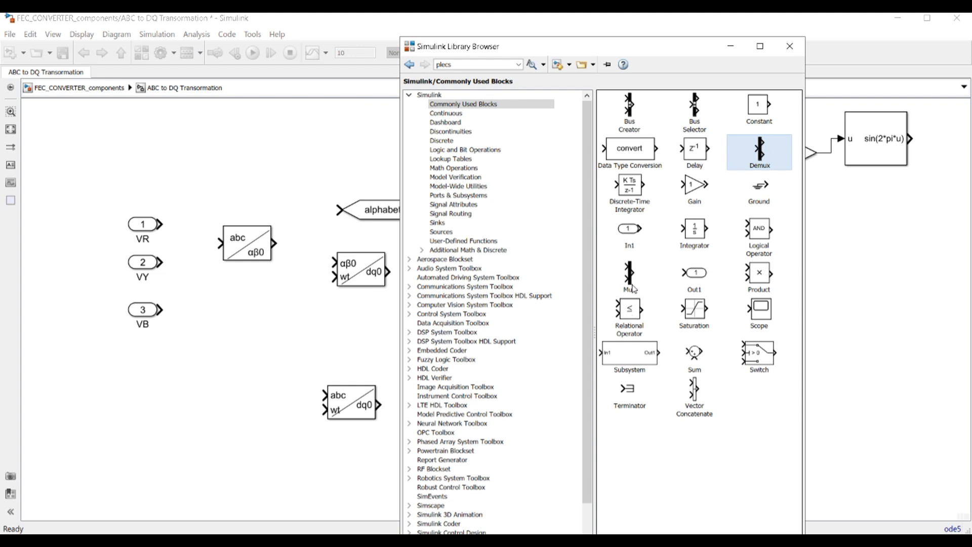
Add a Mux block to the subsystem and set its number of inputs to 3
left_click(629, 272)
left_click_drag(636, 273, 237, 341)
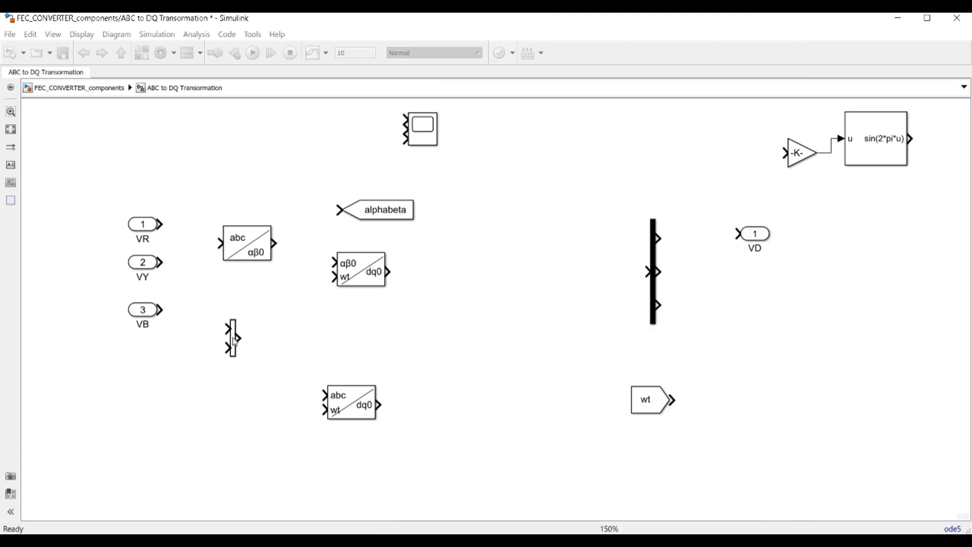
double_click(235, 338)
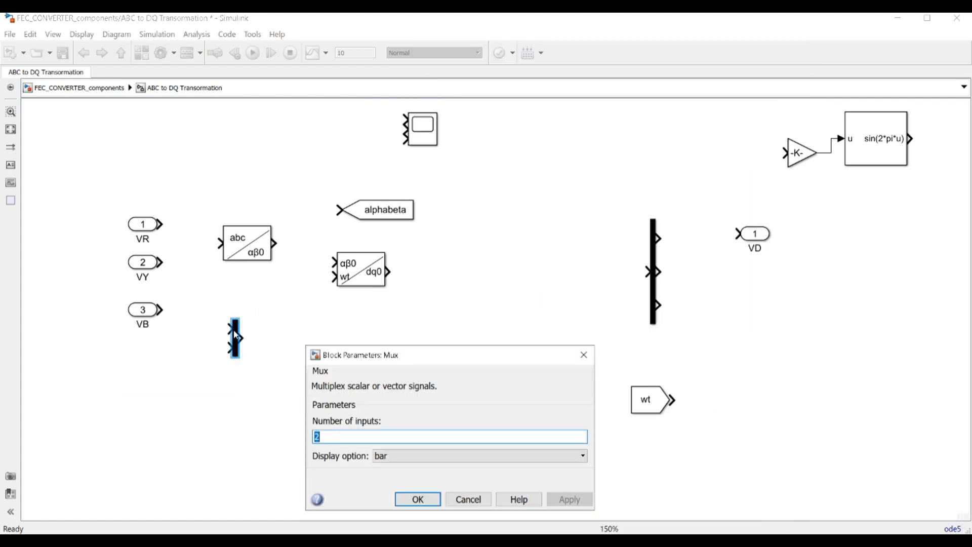
type("3")
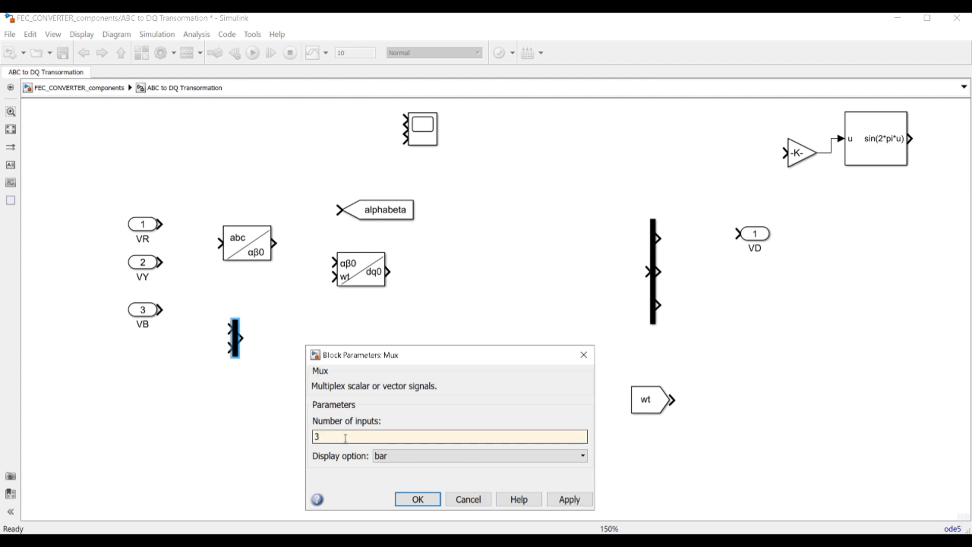
left_click(418, 499)
Wire VR, VY and VB into the three Mux inputs
left_click_drag(253, 242, 522, 241)
left_click_drag(235, 339, 222, 261)
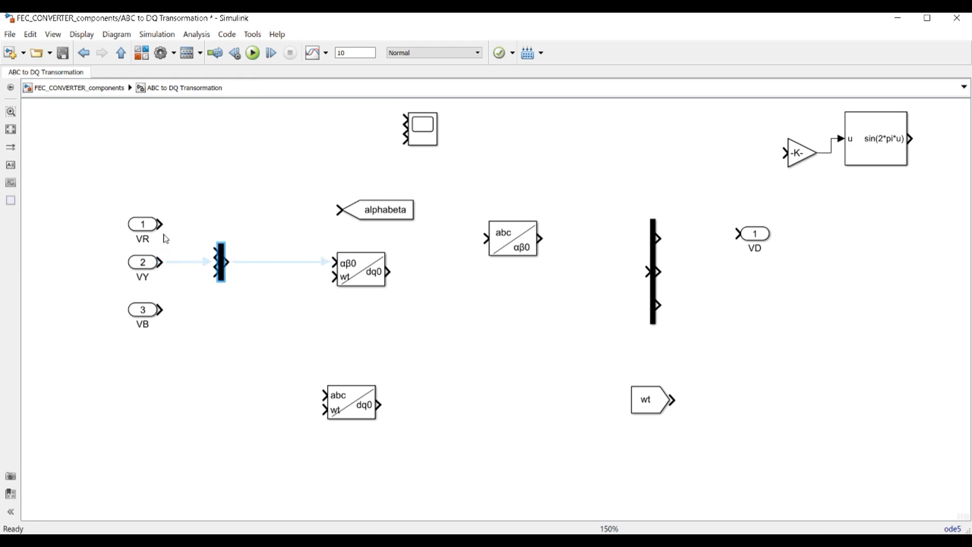
mouse_move(160, 224)
left_mouse_down()
mouse_move(200, 235)
mouse_move(215, 252)
mouse_move(185, 262)
mouse_move(202, 278)
mouse_move(218, 278)
mouse_move(220, 262)
left_mouse_up()
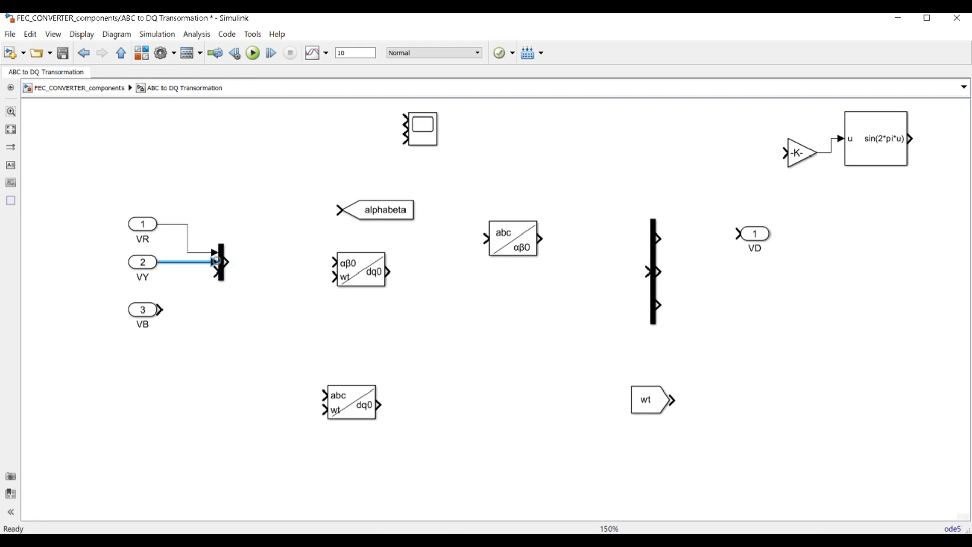
left_click_drag(160, 310, 216, 272)
Connect the Mux output to the abc-to-αβ0 block and shift the alphabeta Goto right
left_click(363, 270)
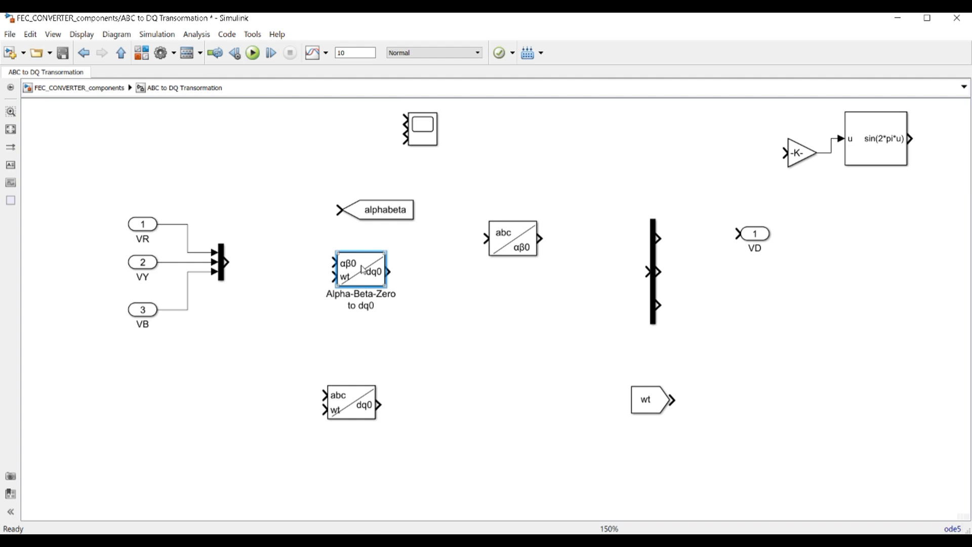
left_click_drag(362, 278, 541, 311)
left_click_drag(514, 240, 338, 263)
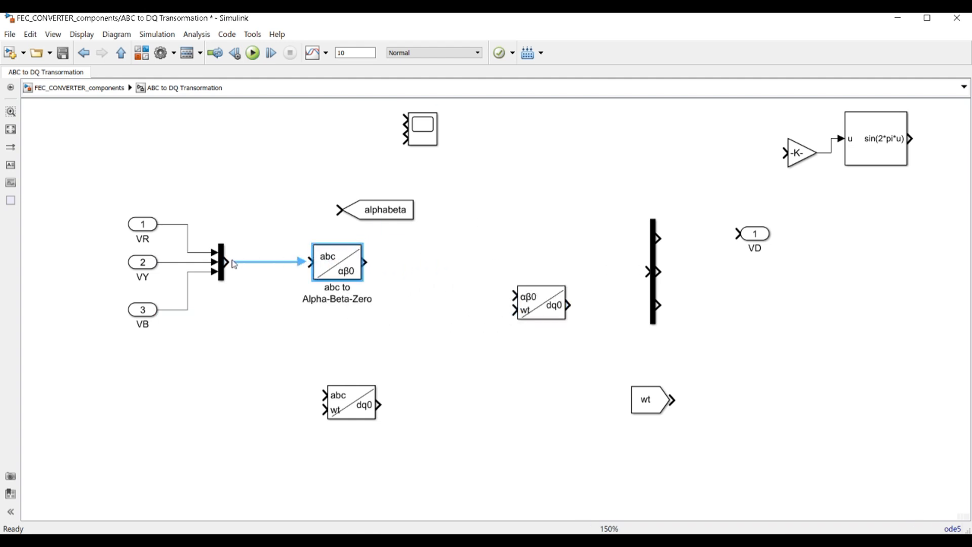
left_click_drag(229, 261, 308, 262)
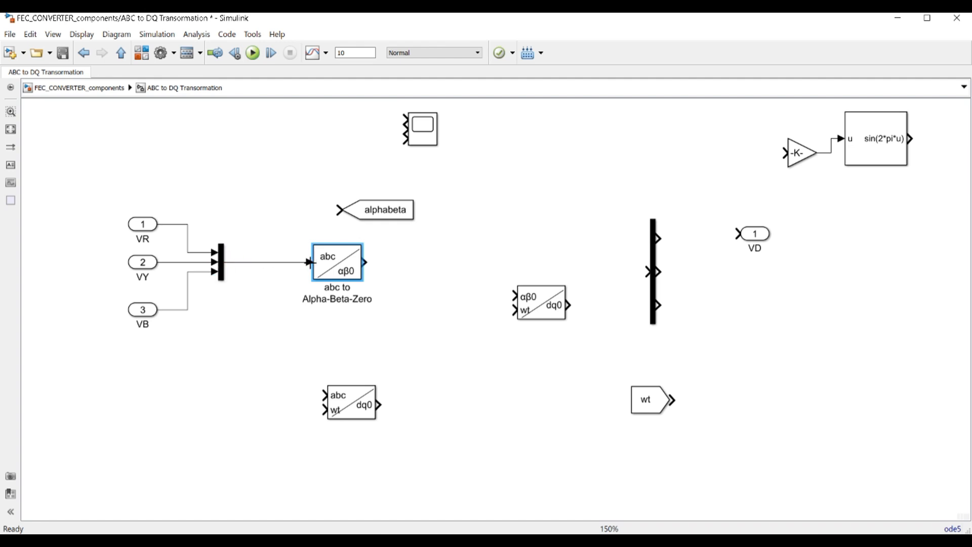
left_click(385, 212)
left_click_drag(385, 212, 490, 199)
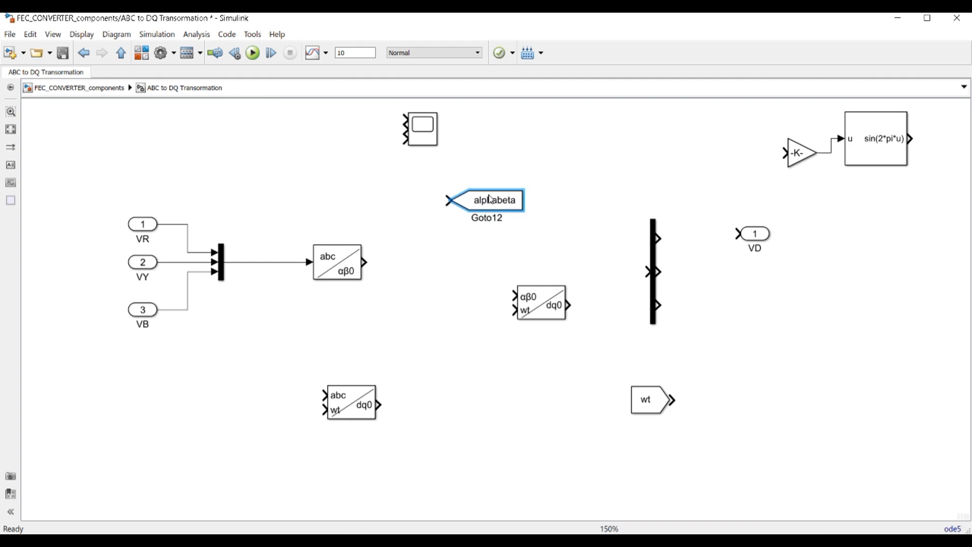
Move and shorten the Demux, feed the αβ0 output into it, and align the alphabeta Goto
left_click(653, 263)
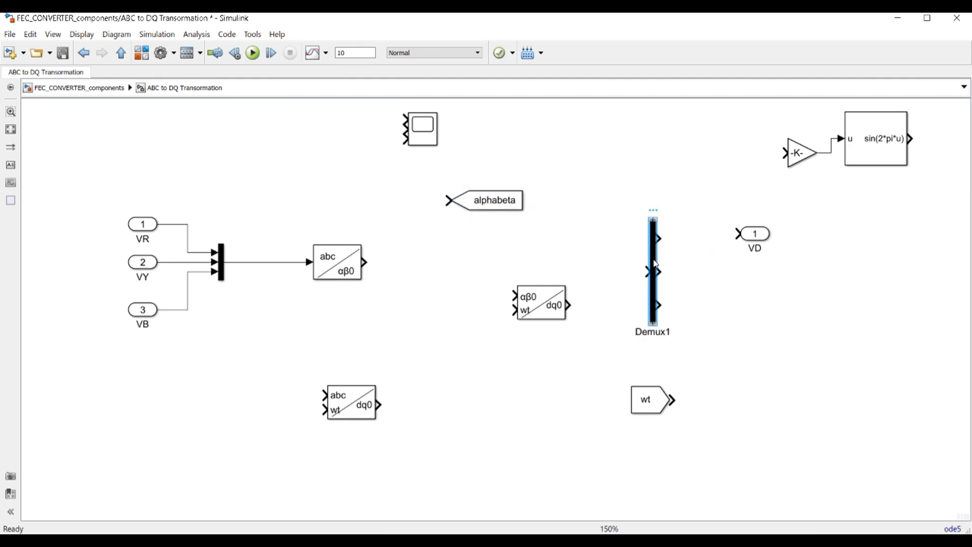
left_click_drag(655, 263, 394, 216)
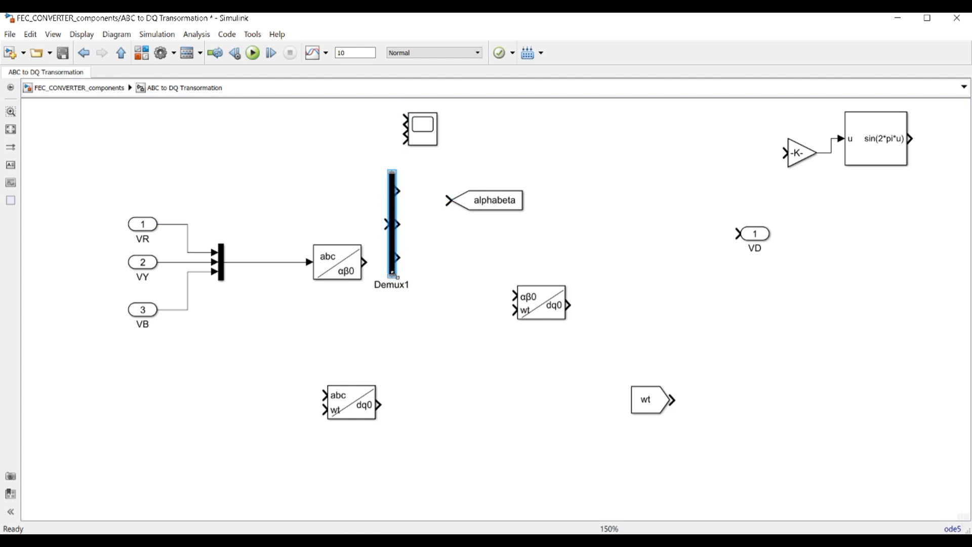
left_click_drag(393, 274, 423, 197)
left_click_drag(365, 261, 413, 201)
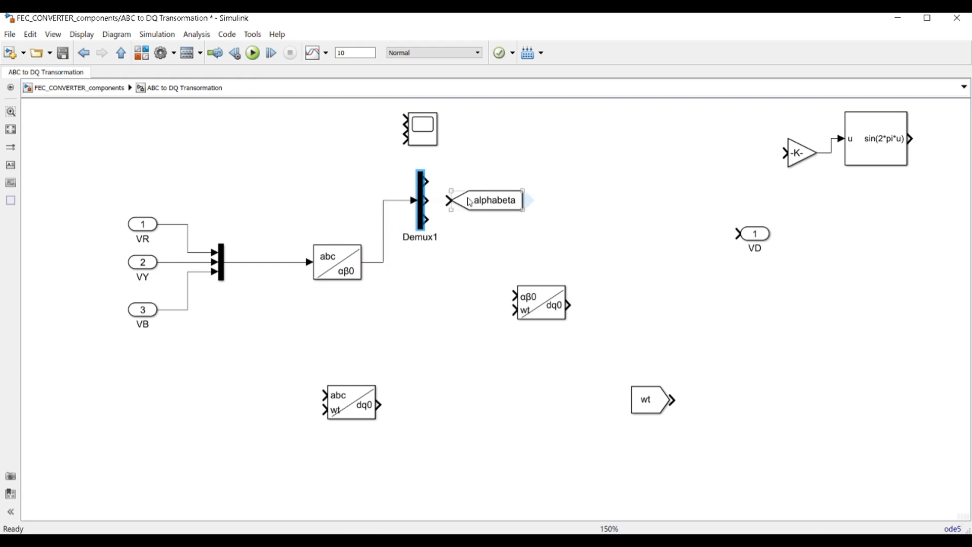
left_click_drag(479, 201, 523, 183)
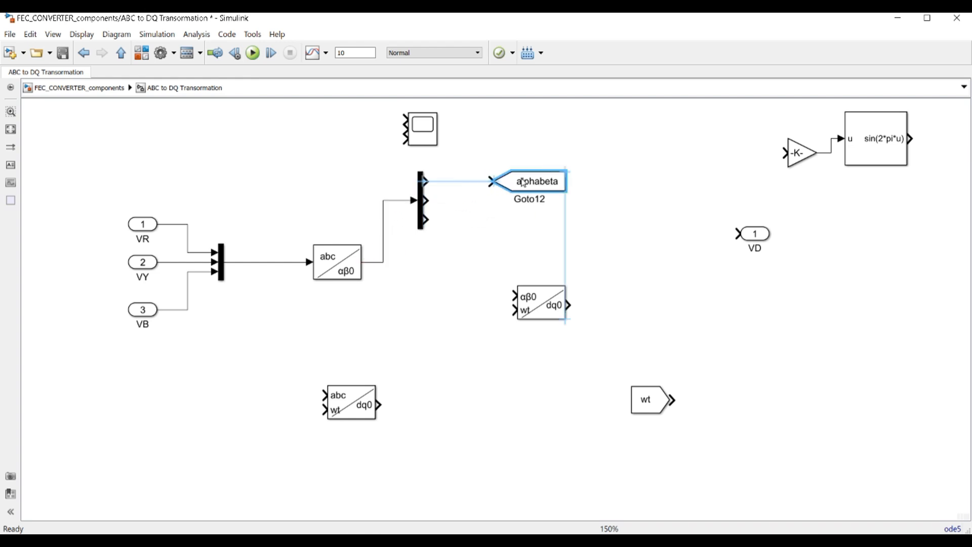
left_click(509, 240)
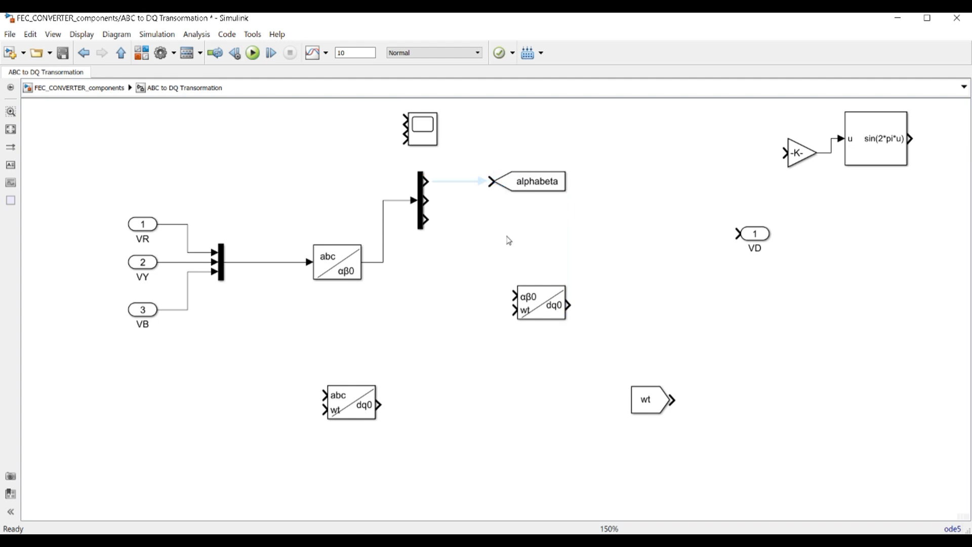
left_click(535, 181)
left_click_drag(530, 182, 585, 182)
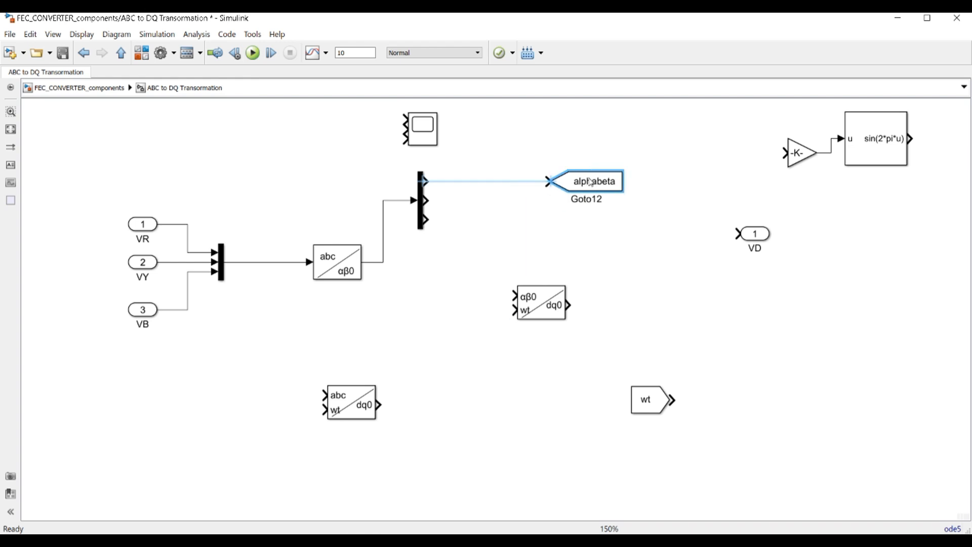
left_click(519, 223)
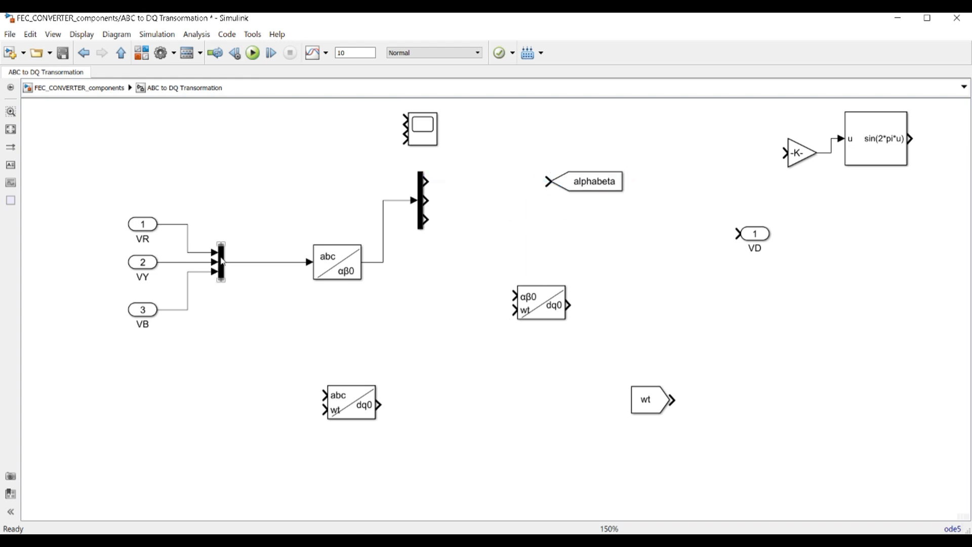
Add a two-input Mux fed by the Demux outputs and route it to alphabeta Goto
left_click_drag(221, 259, 486, 193)
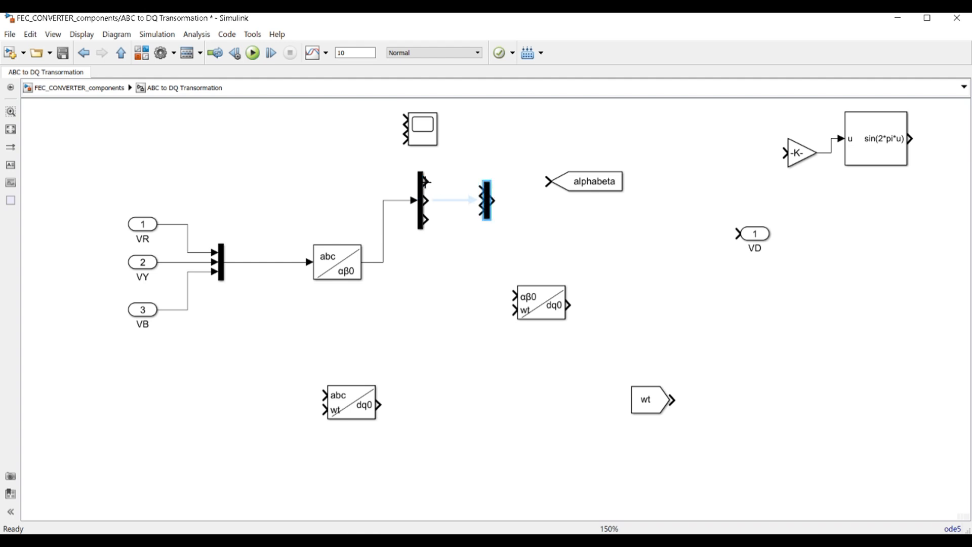
mouse_move(426, 181)
left_mouse_down()
mouse_move(480, 190)
mouse_move(434, 200)
mouse_move(481, 200)
left_mouse_up()
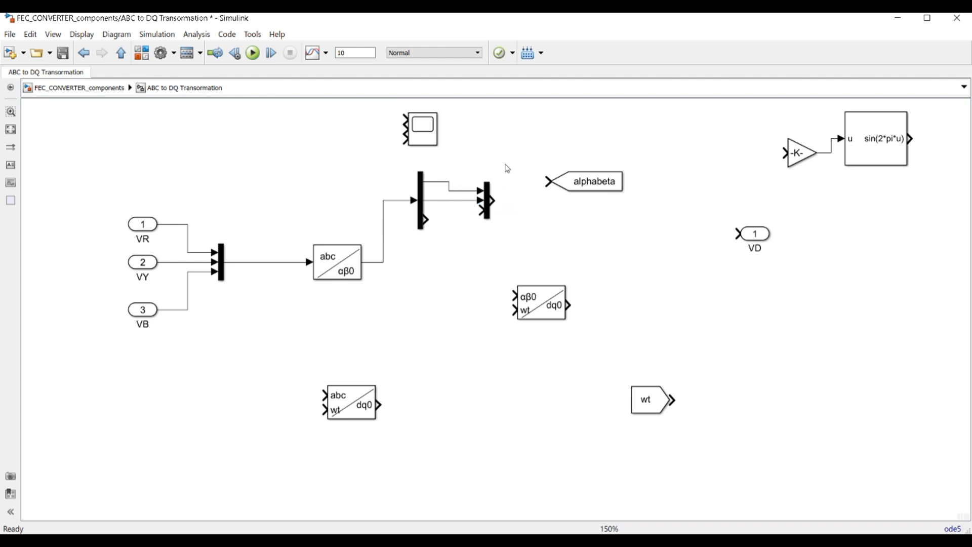
left_click(487, 201)
double_click(488, 201)
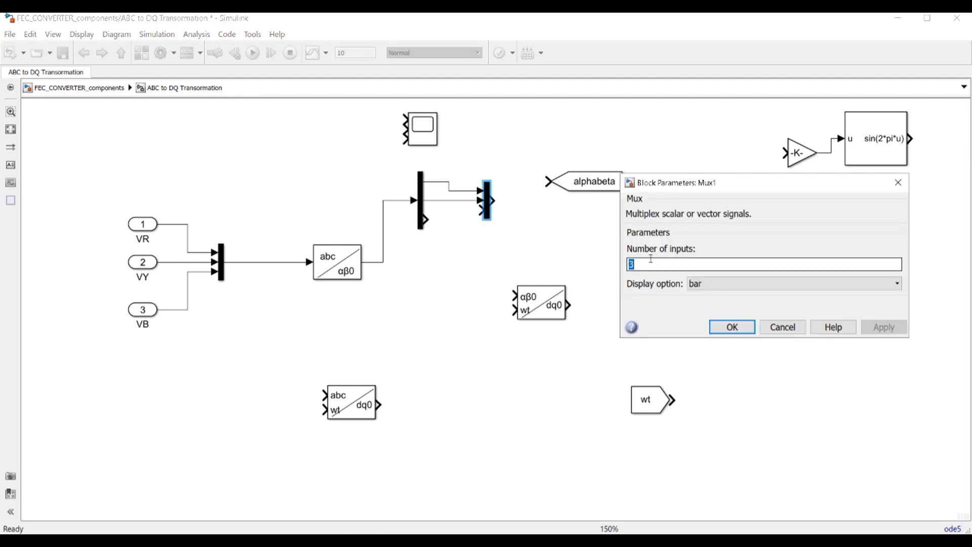
type("2")
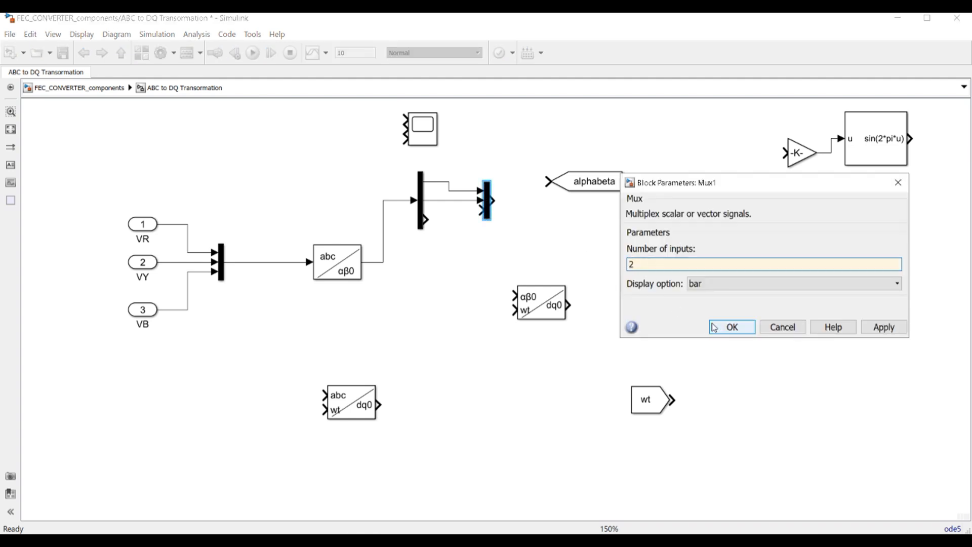
left_click(732, 327)
left_click_drag(481, 199, 545, 181)
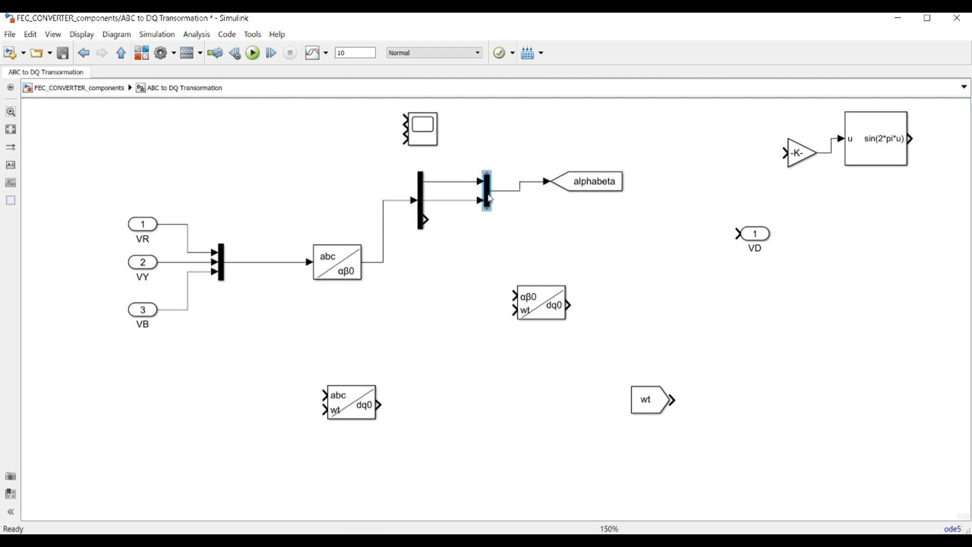
left_click(549, 231)
left_click(354, 411)
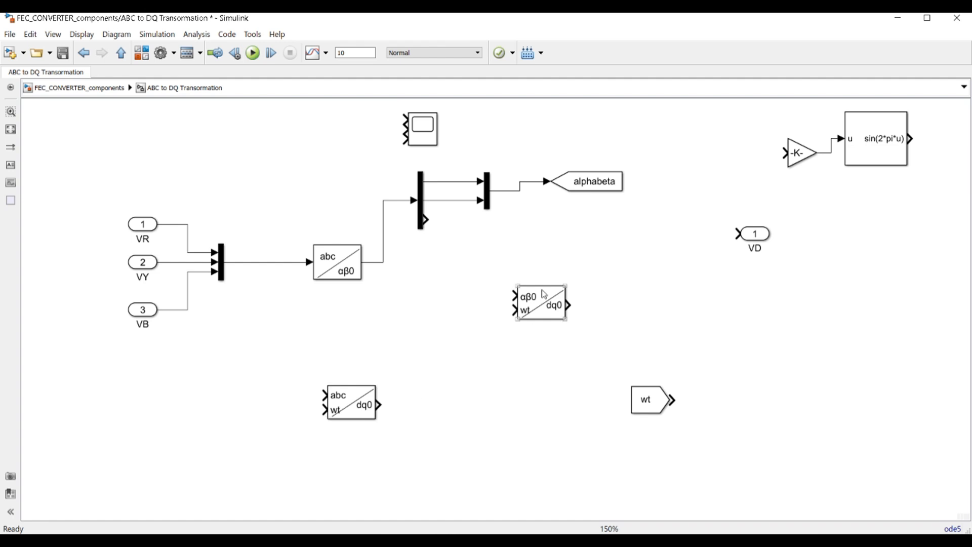
left_click_drag(546, 319, 783, 337)
left_click(648, 323)
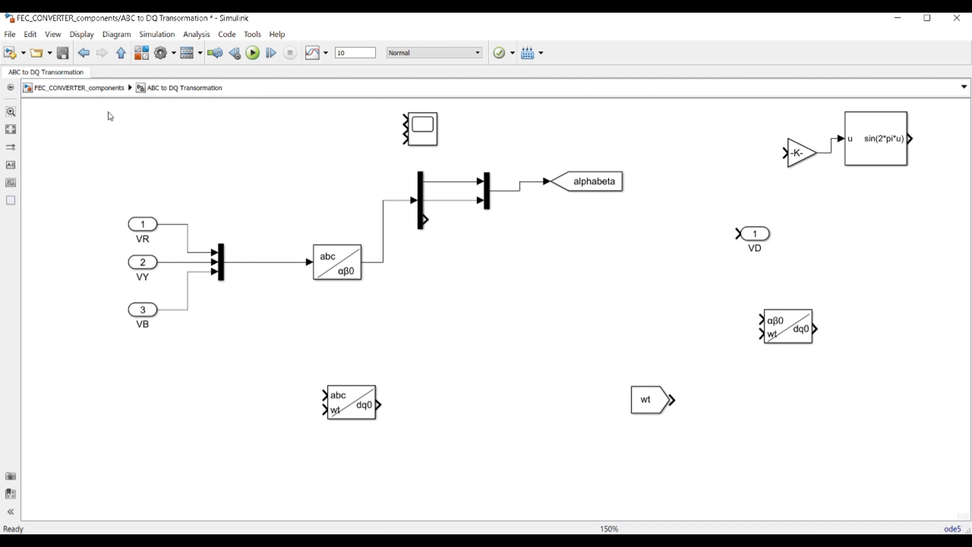
Open the 2 LPF_PLL subsystem from the top-level model and narrow its Demux
left_click(78, 87)
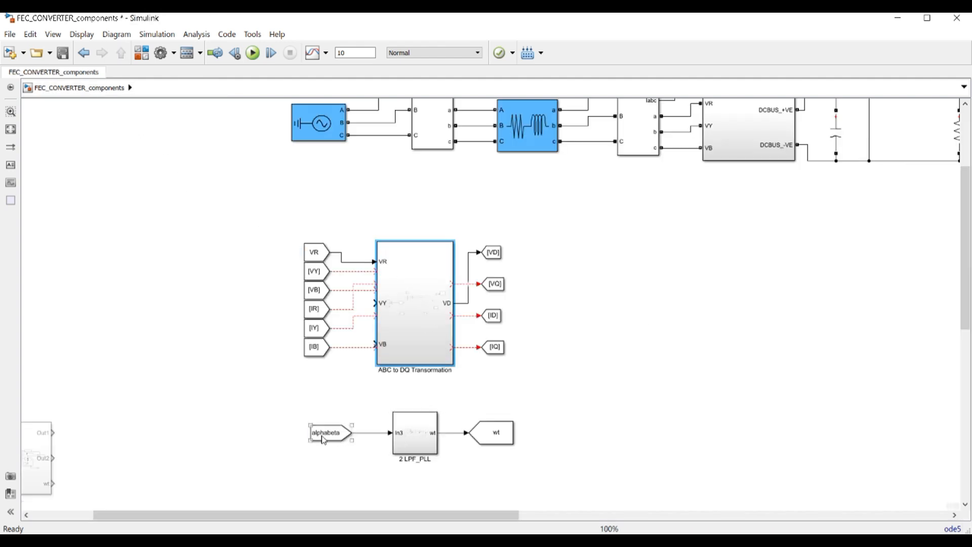
left_click(422, 438)
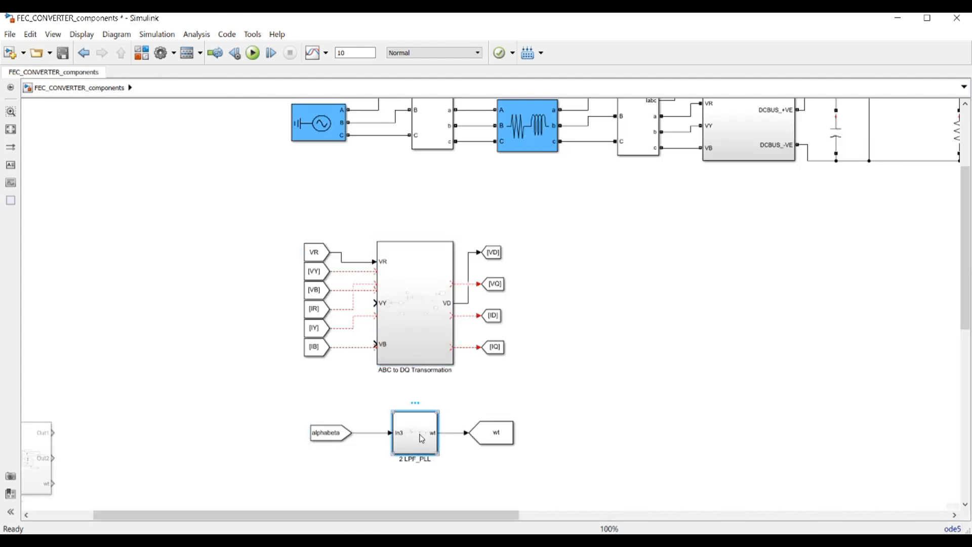
double_click(422, 439)
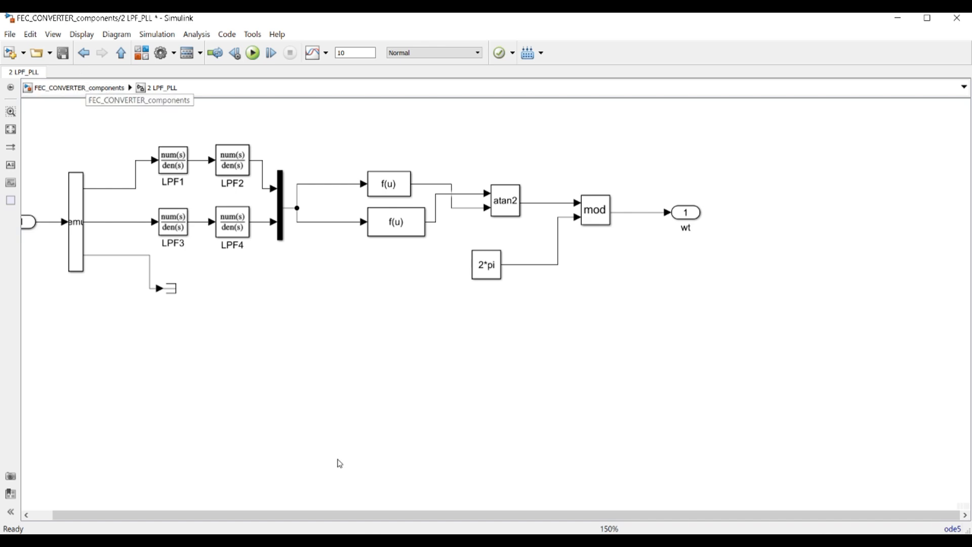
left_click_drag(360, 515, 314, 521)
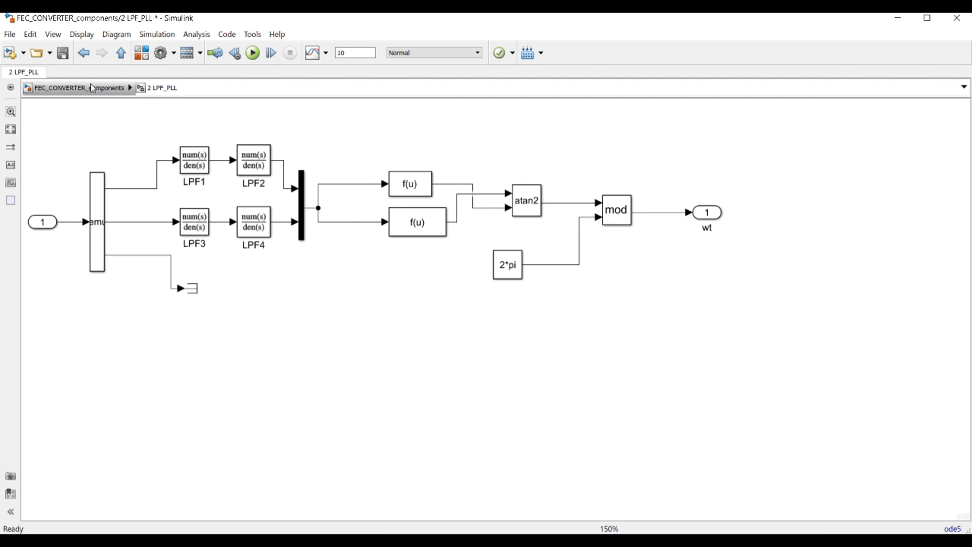
left_click(26, 225)
left_click(47, 227)
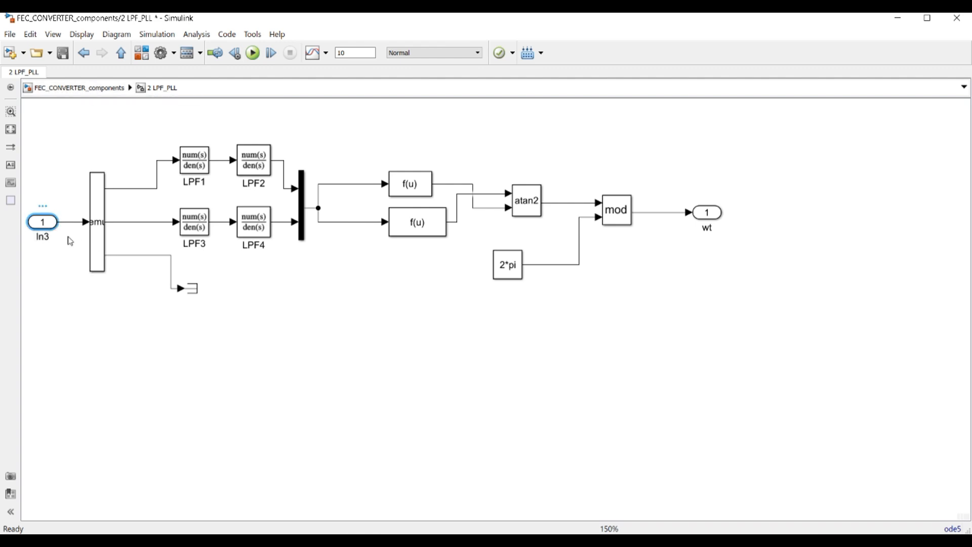
left_click(104, 231)
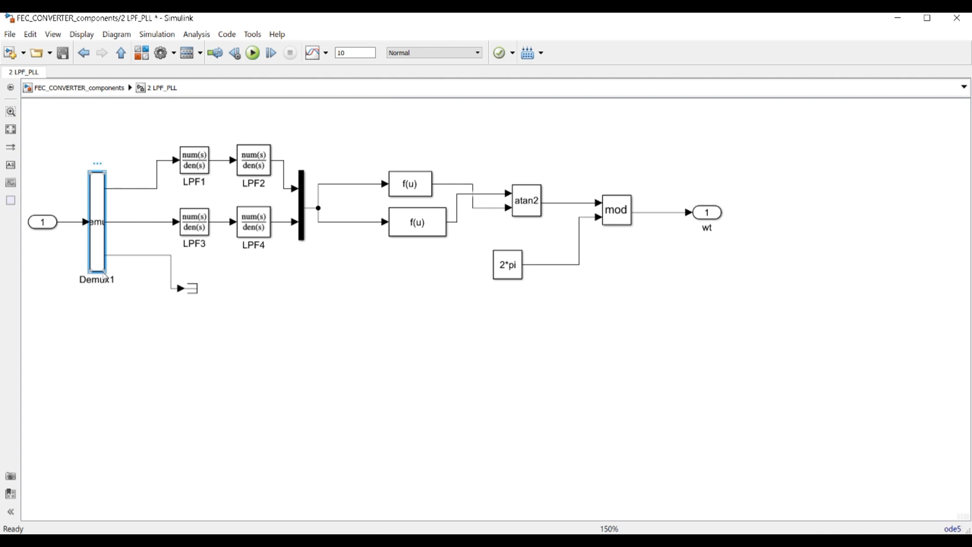
left_click_drag(104, 274, 94, 265)
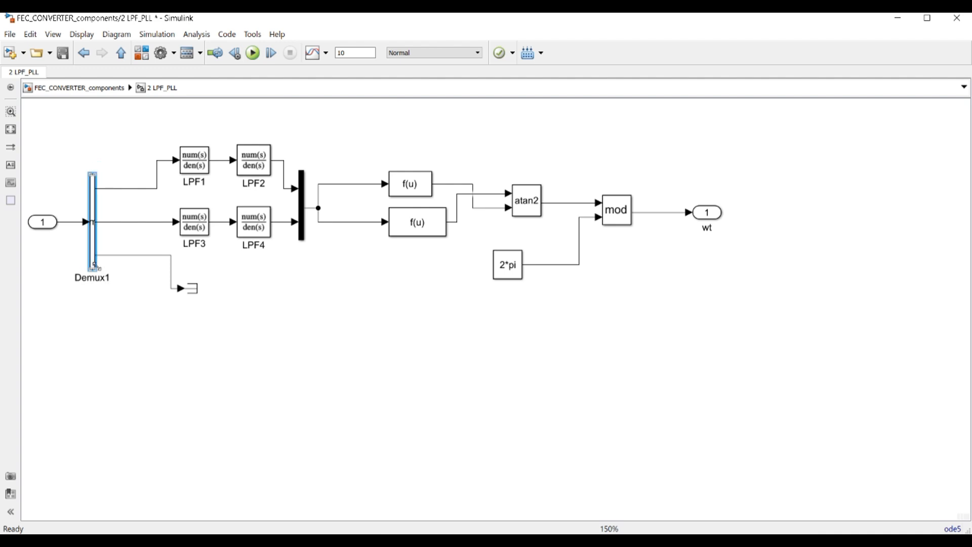
Review the LPF1 and LPF2 filter coefficients without changes
double_click(195, 160)
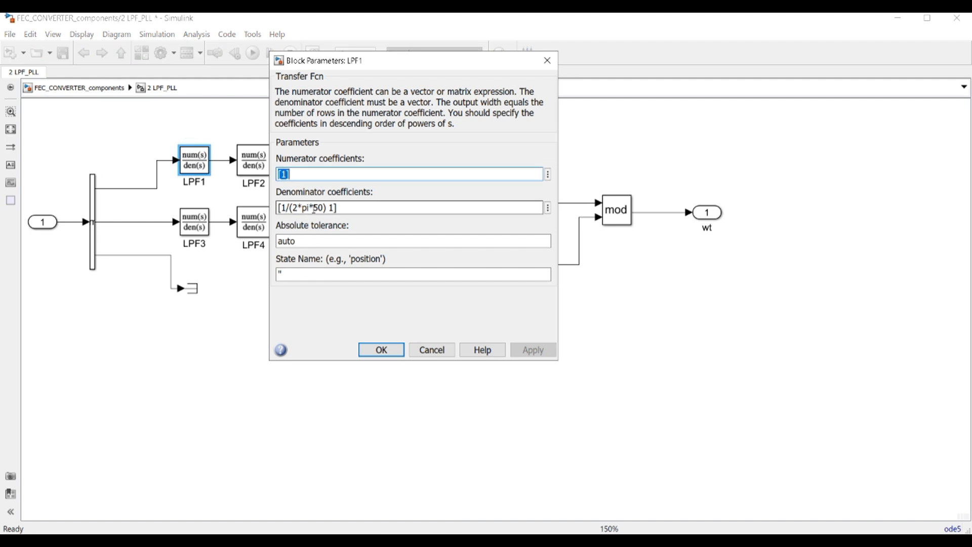
left_click(382, 350)
double_click(253, 165)
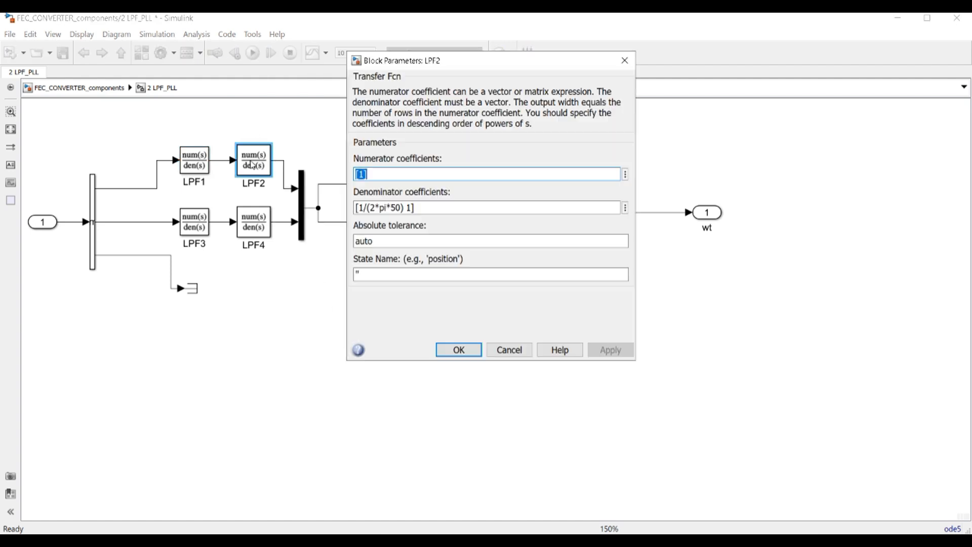
left_click(458, 350)
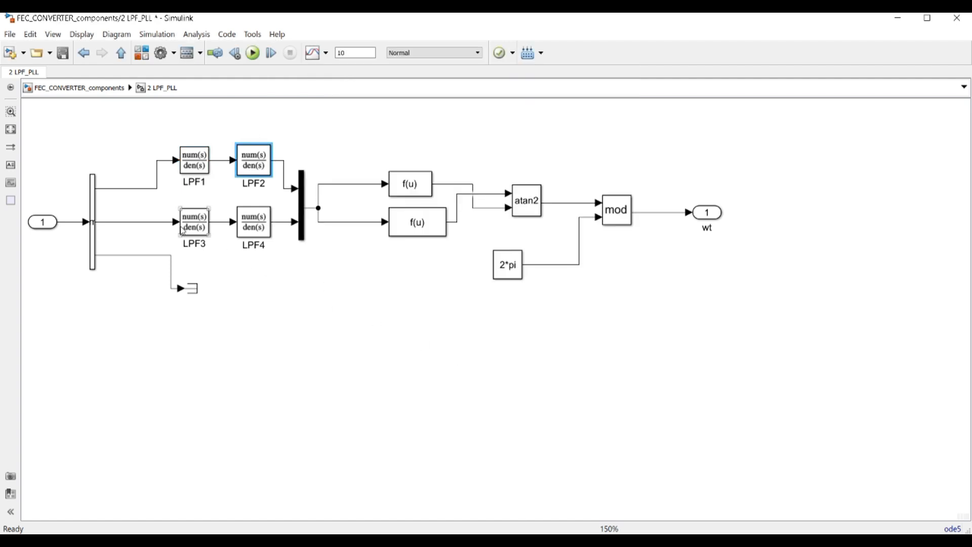
Widen the upper Fcn block to the left and check its expression
left_click(403, 191)
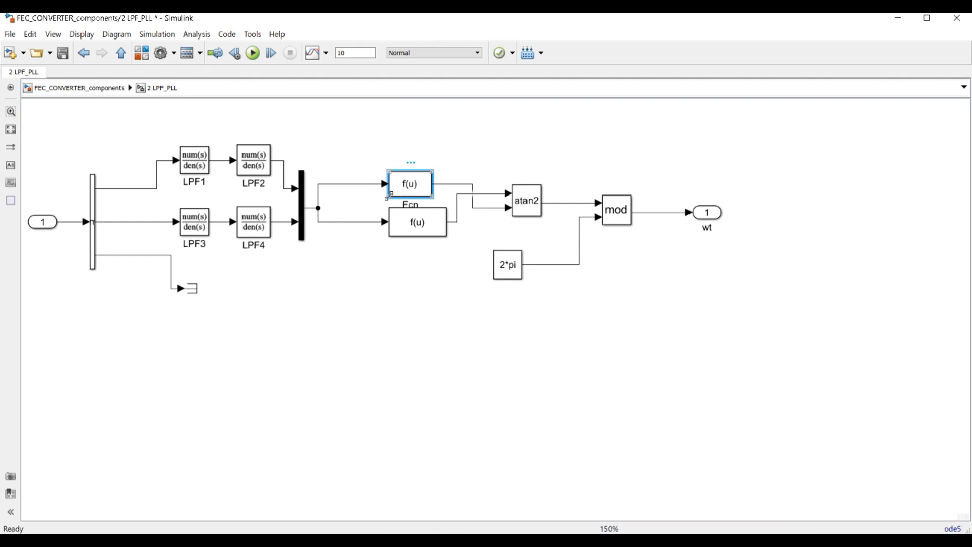
left_click_drag(390, 195, 359, 197)
double_click(385, 190)
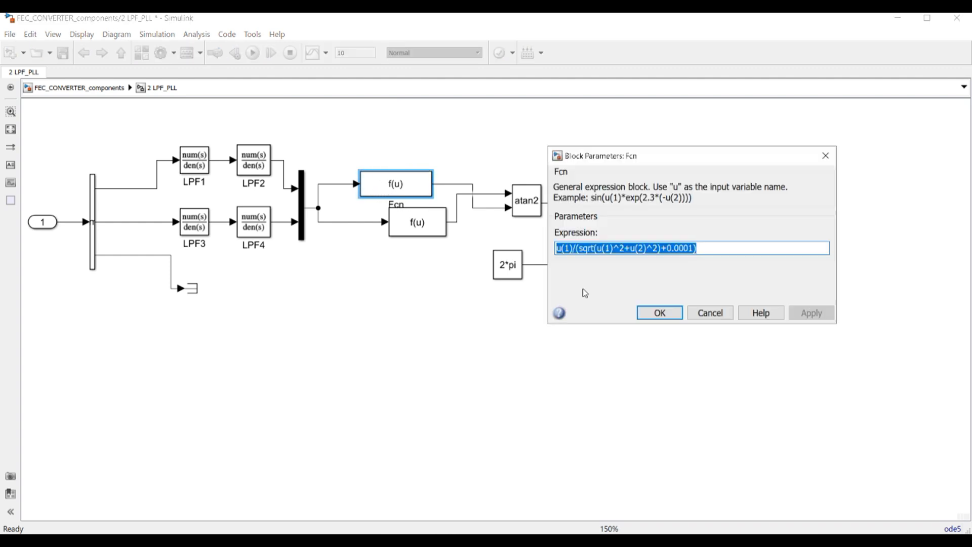
key("Return")
Try the canvas quick block search, typing x, and dismiss it without adding anything
double_click(331, 176)
left_click(331, 177)
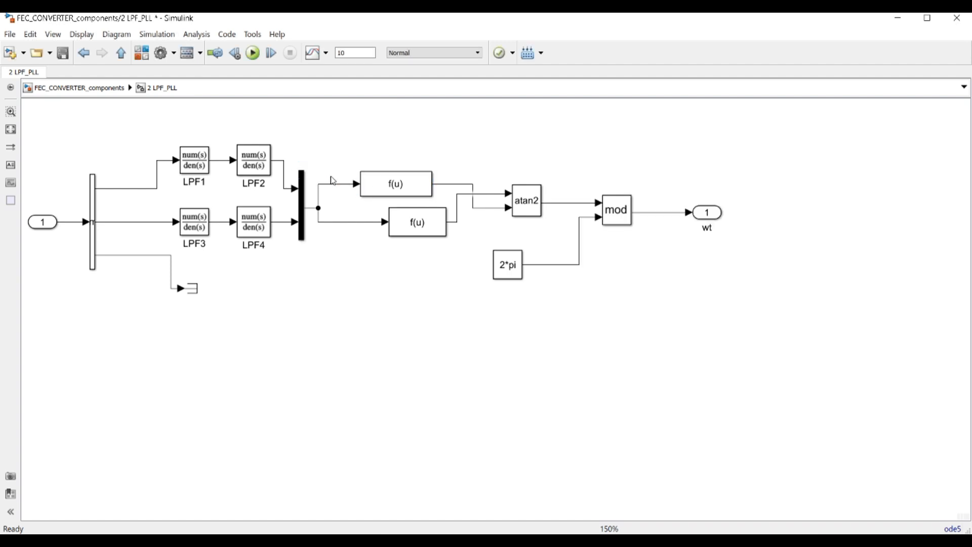
double_click(331, 176)
double_click(330, 177)
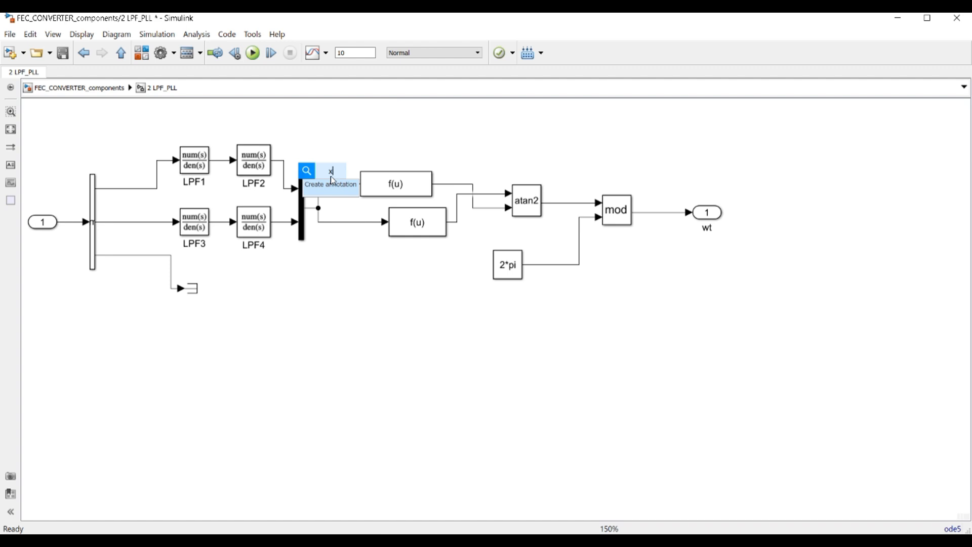
left_click(338, 345)
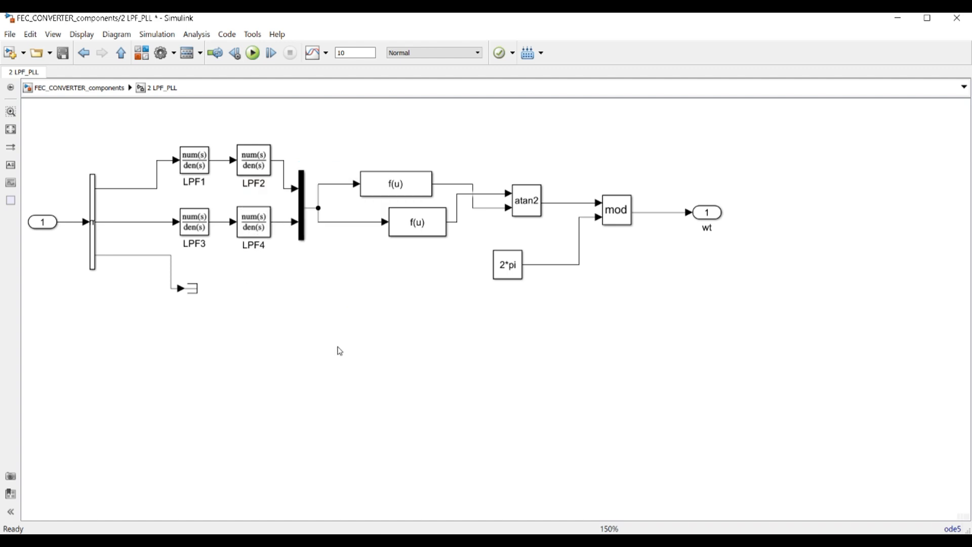
double_click(336, 181)
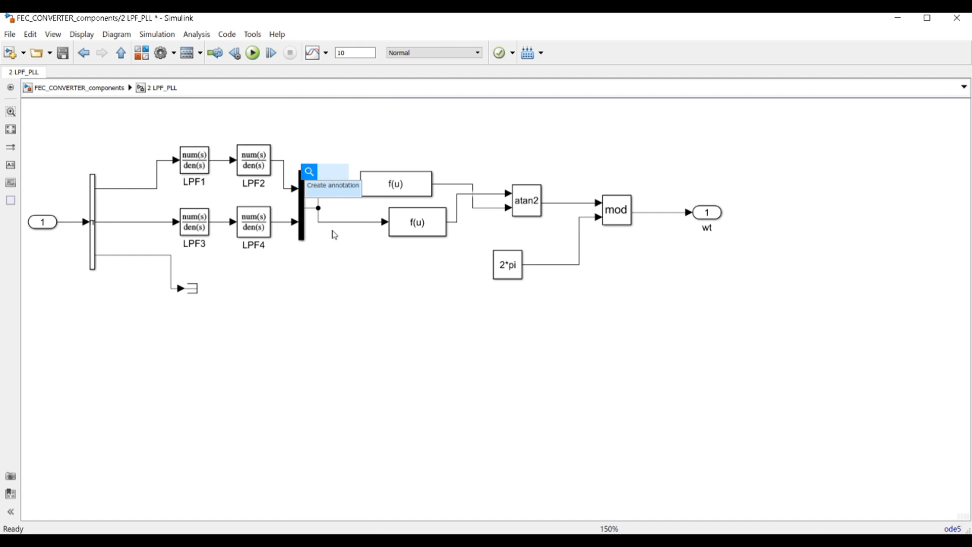
type("x")
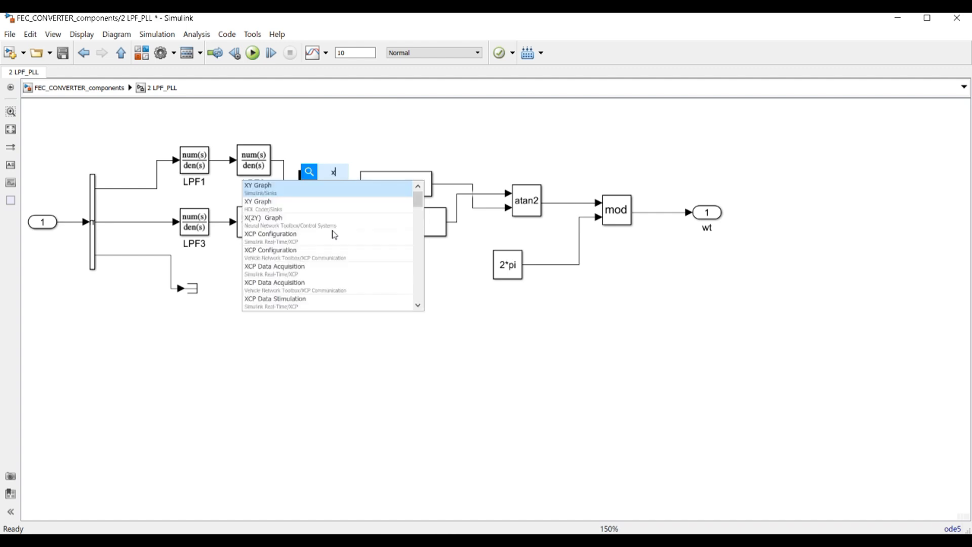
left_click(459, 290)
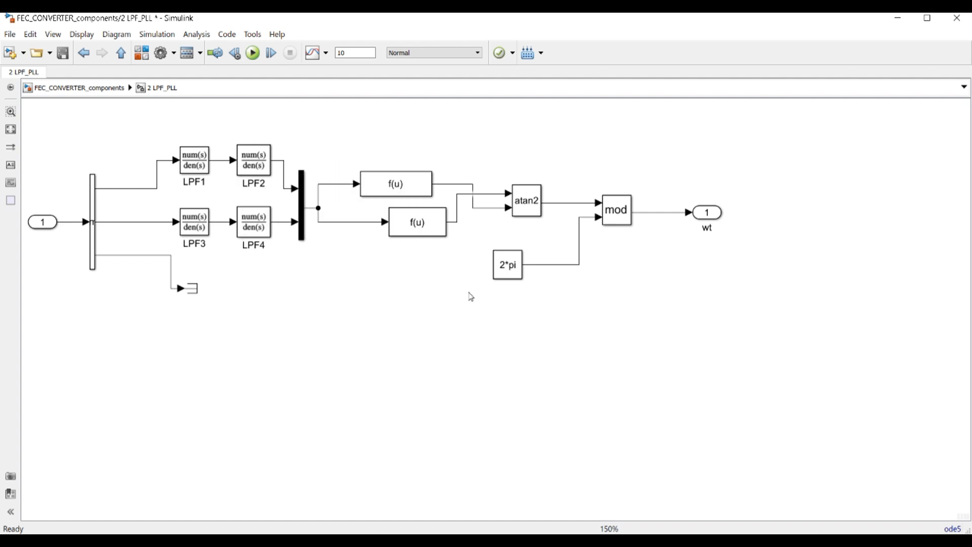
right_click(319, 168)
left_click(332, 155)
double_click(336, 180)
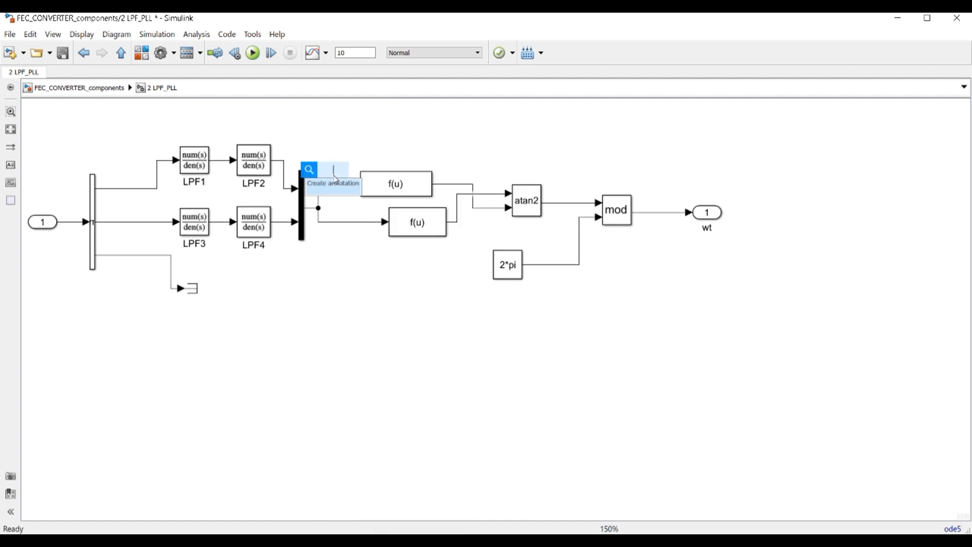
left_click(344, 162)
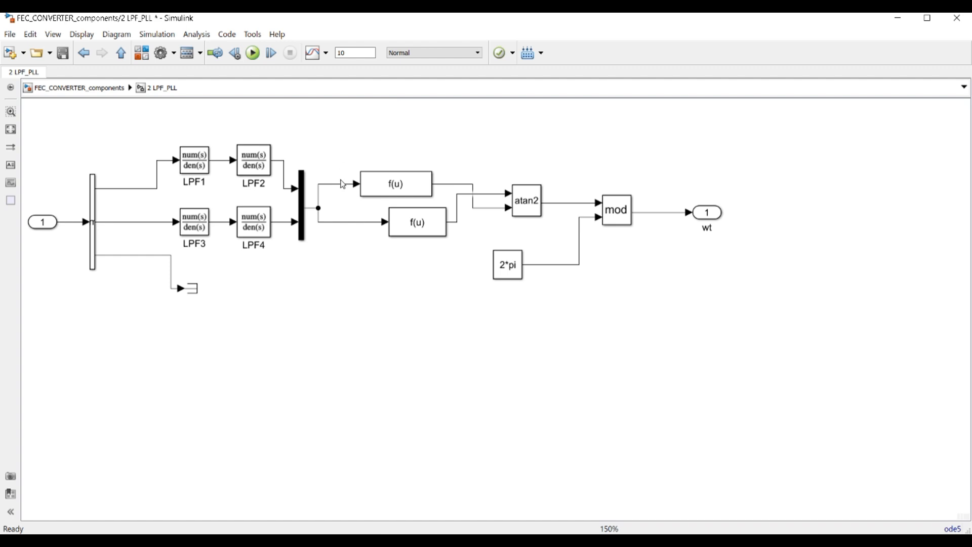
double_click(343, 184)
type("x")
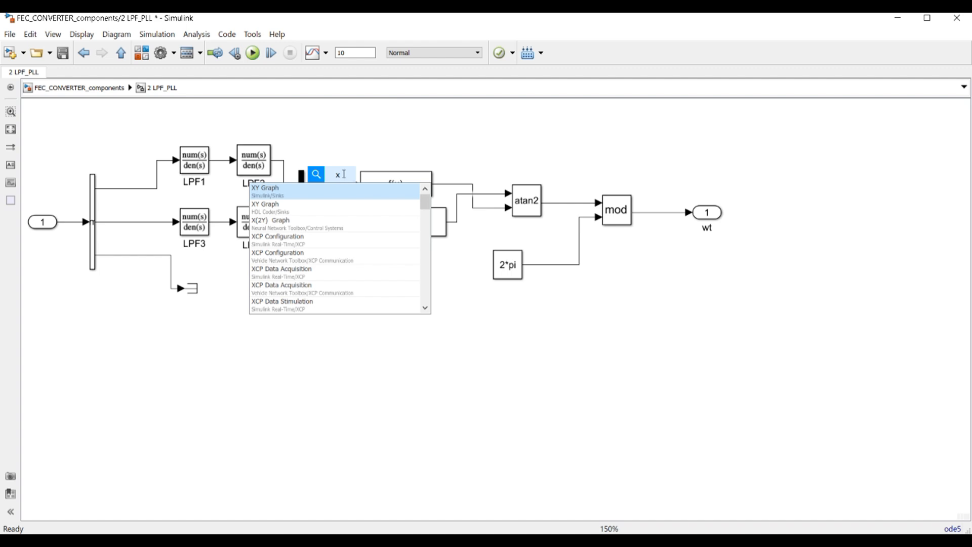
left_click(353, 149)
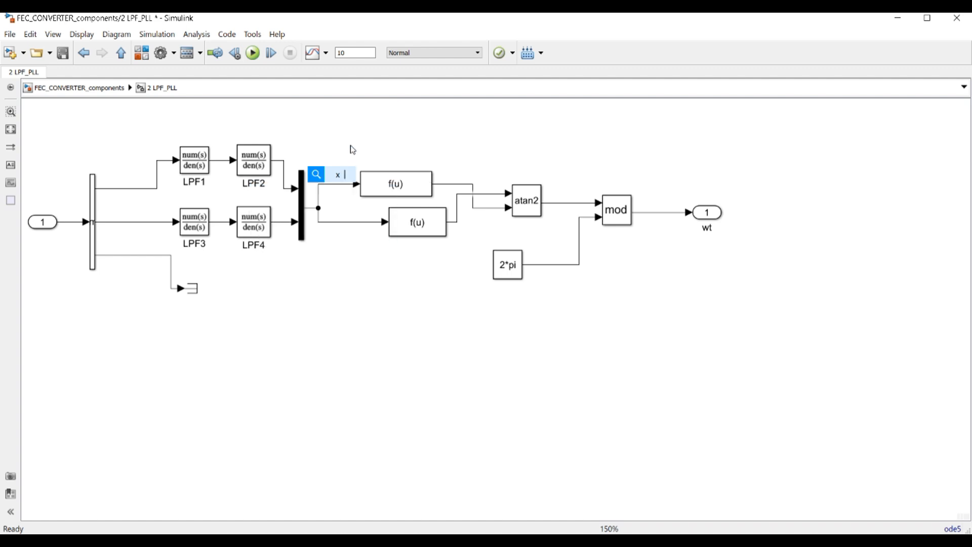
double_click(333, 232)
left_click(390, 263)
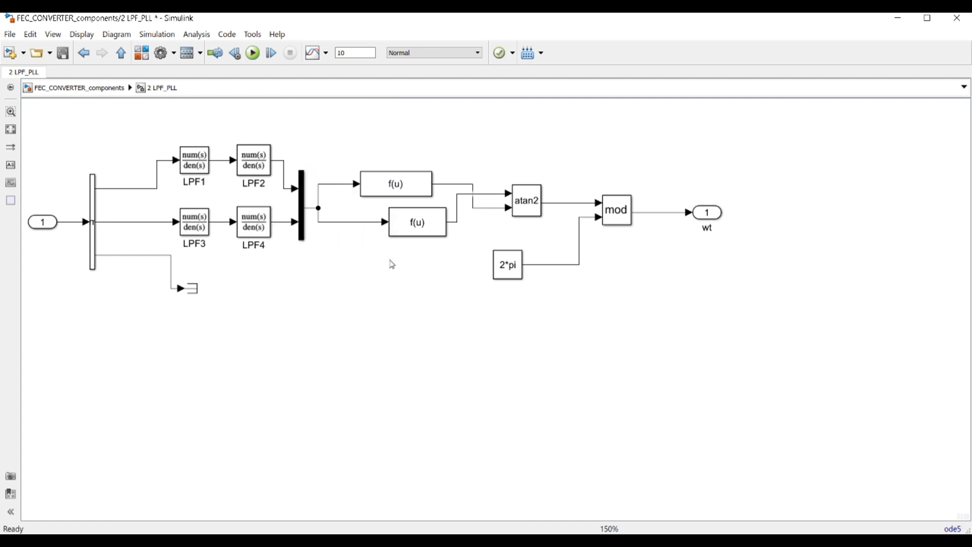
Review and accept the upper and lower Fcn block expressions
double_click(397, 188)
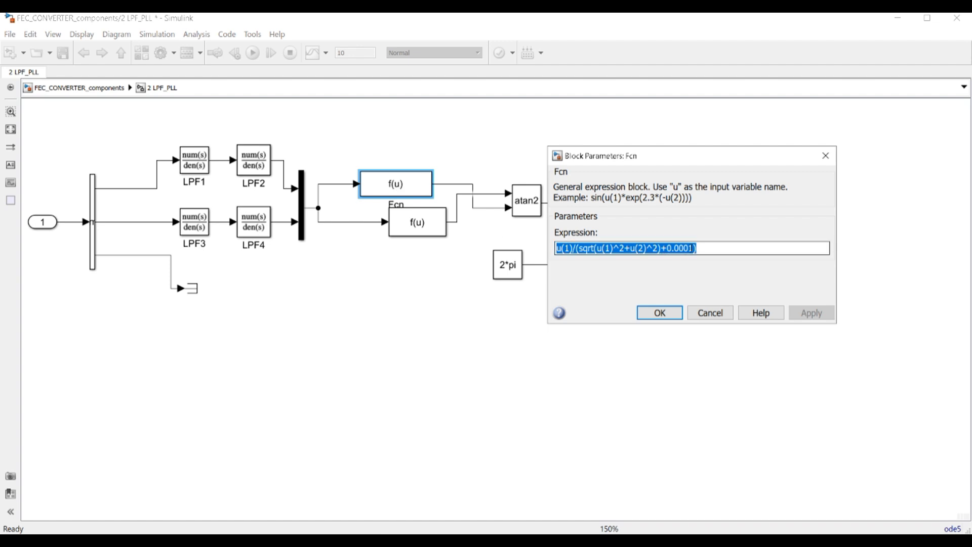
left_click(694, 248)
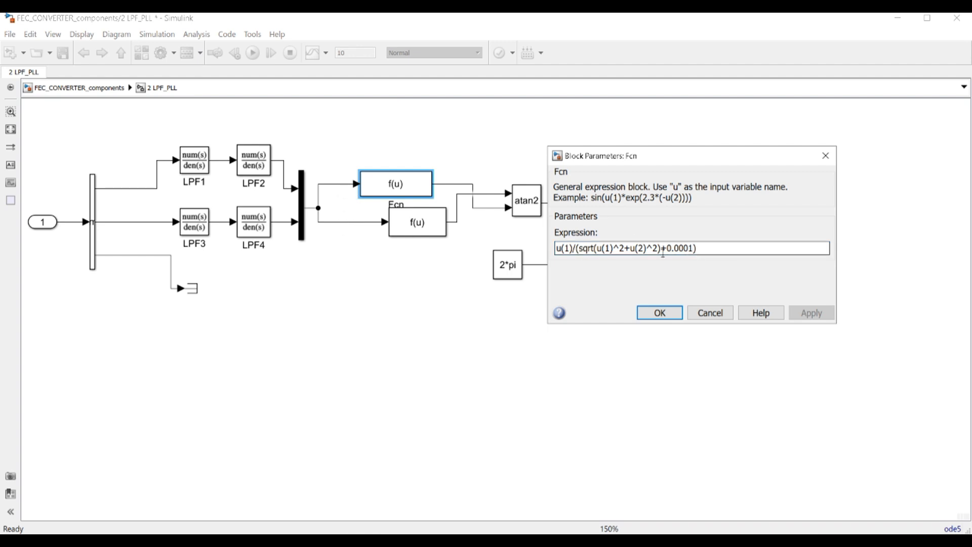
left_click(660, 313)
double_click(427, 231)
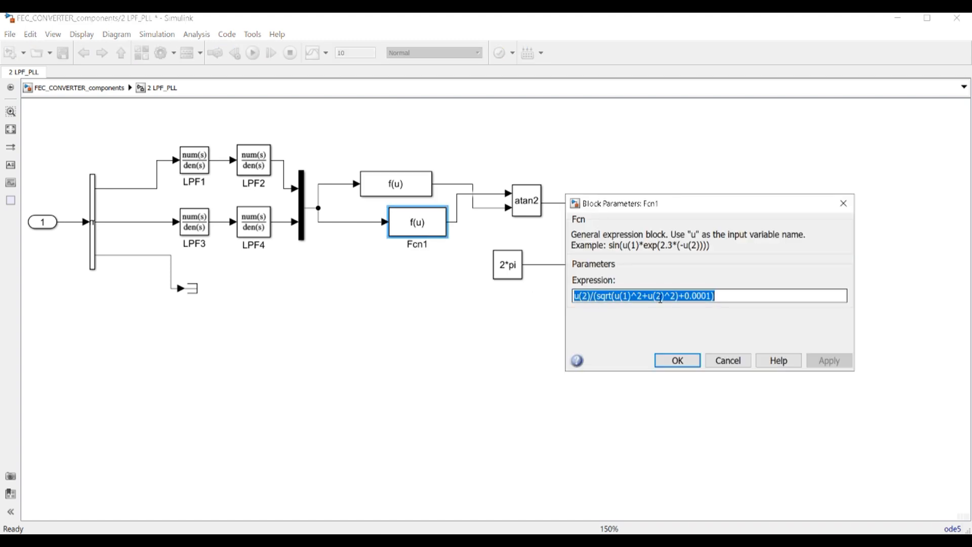
left_click(678, 361)
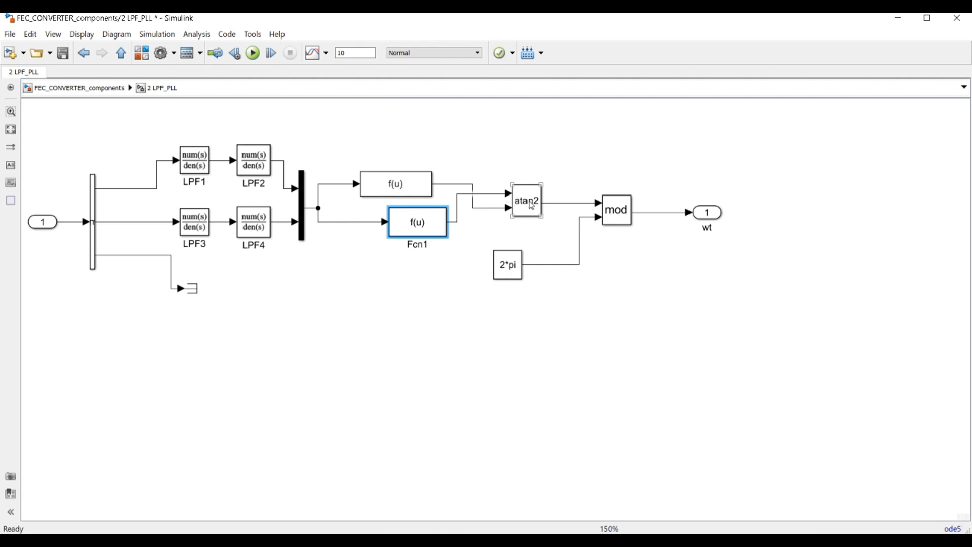
Check the mod block settings and the 2*pi constant value
double_click(622, 215)
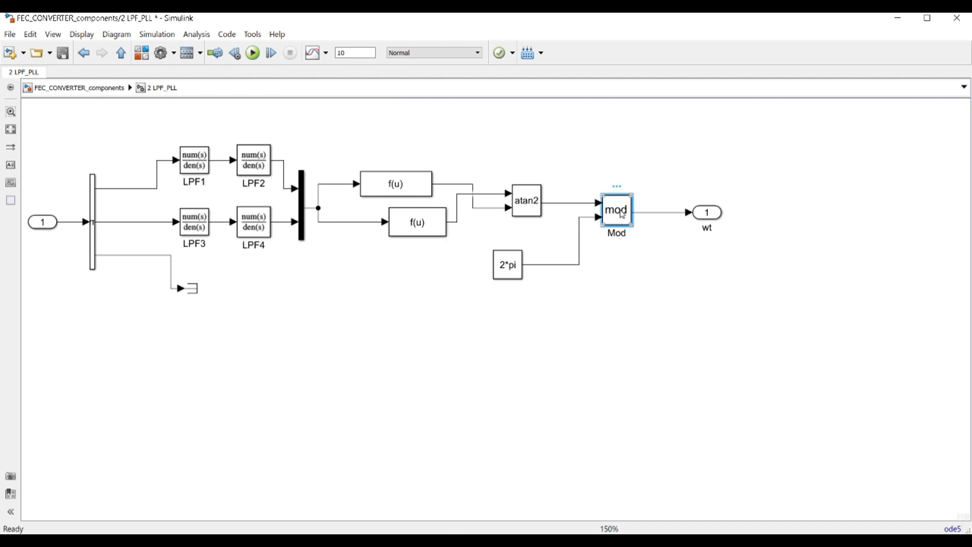
left_click(586, 353)
double_click(507, 264)
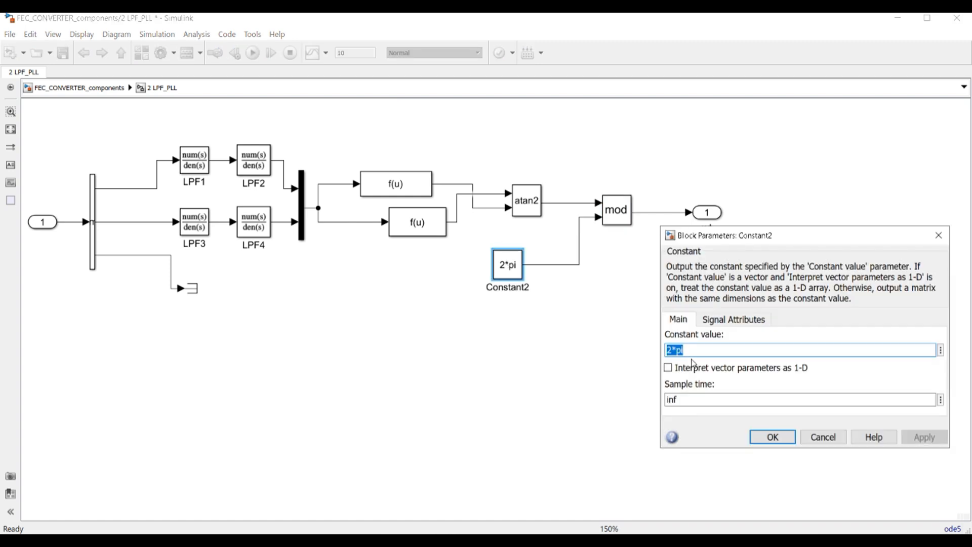
left_click(772, 437)
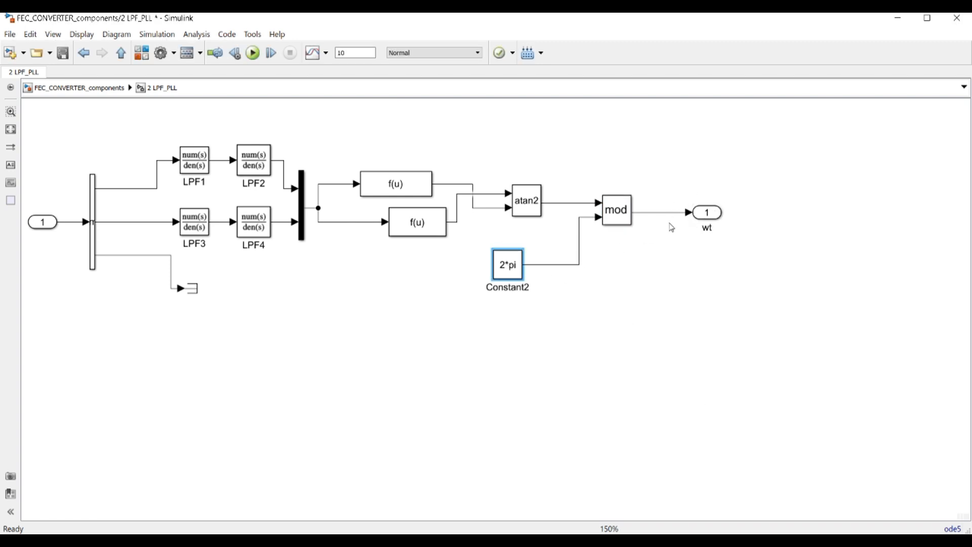
Return to the ABC to DQ Transformation subsystem and reposition the wt From and αβ0-to-dq0 blocks
left_click(79, 87)
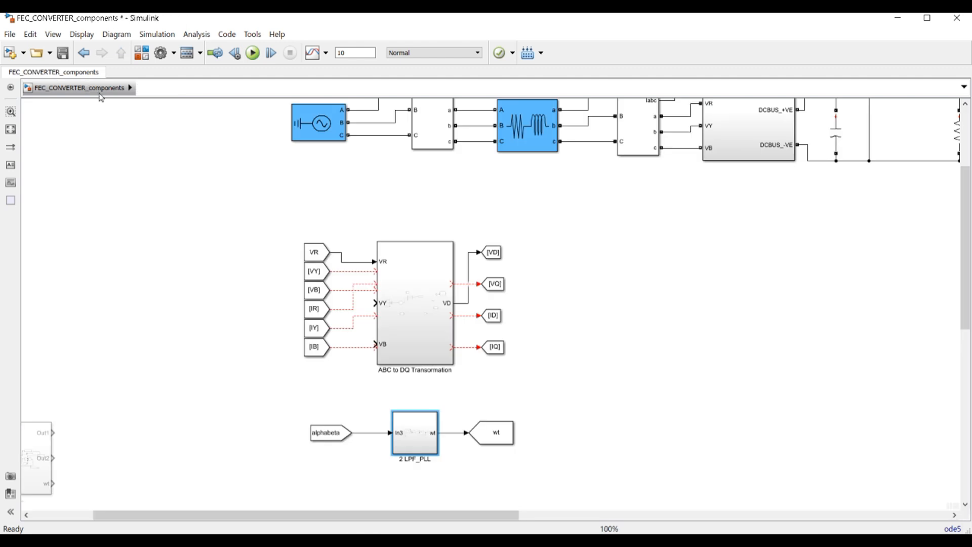
double_click(399, 273)
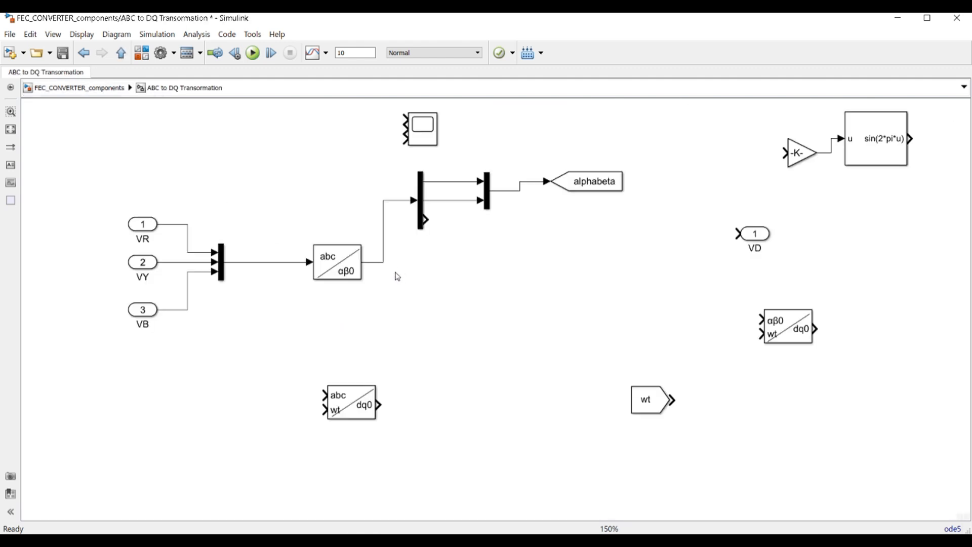
left_click_drag(650, 406, 265, 358)
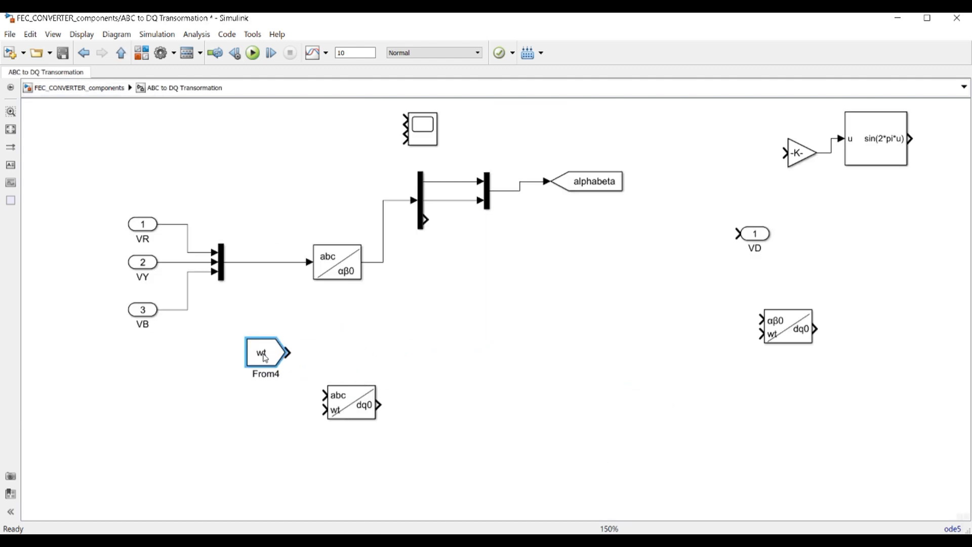
left_click(546, 318)
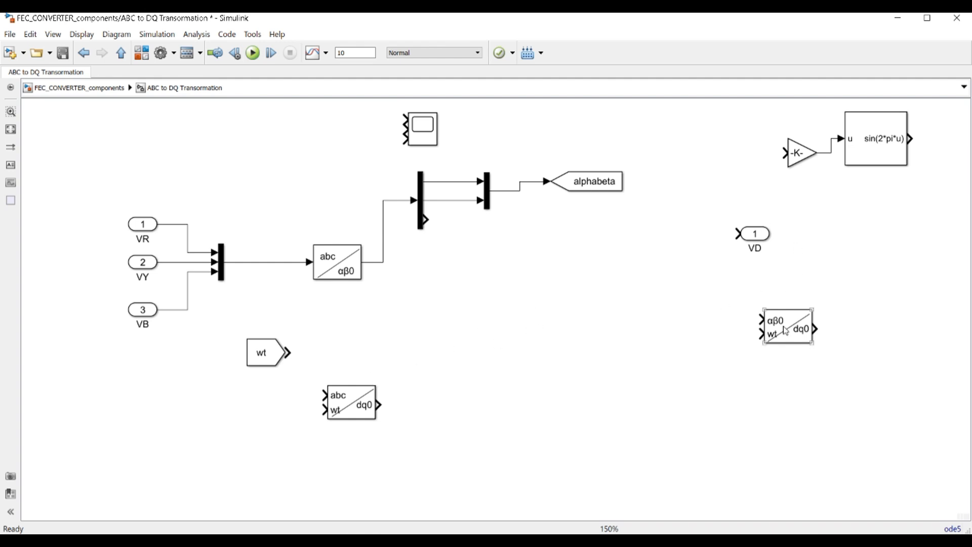
left_click_drag(785, 331, 383, 262)
left_click(601, 262)
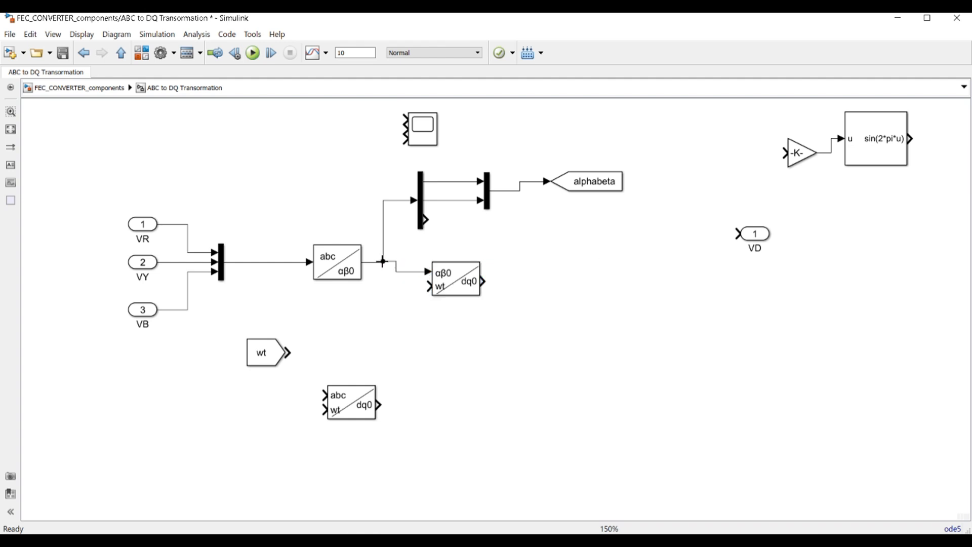
Feed αβ0 and wt into the αβ0-to-dq0 block, with wt moved beside it
left_click_drag(459, 284, 458, 274)
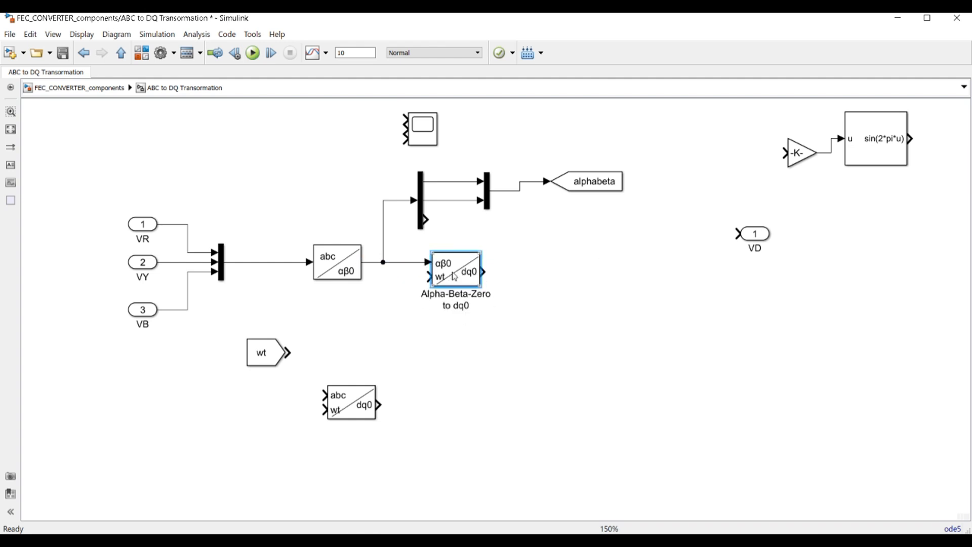
left_click_drag(287, 353, 427, 276)
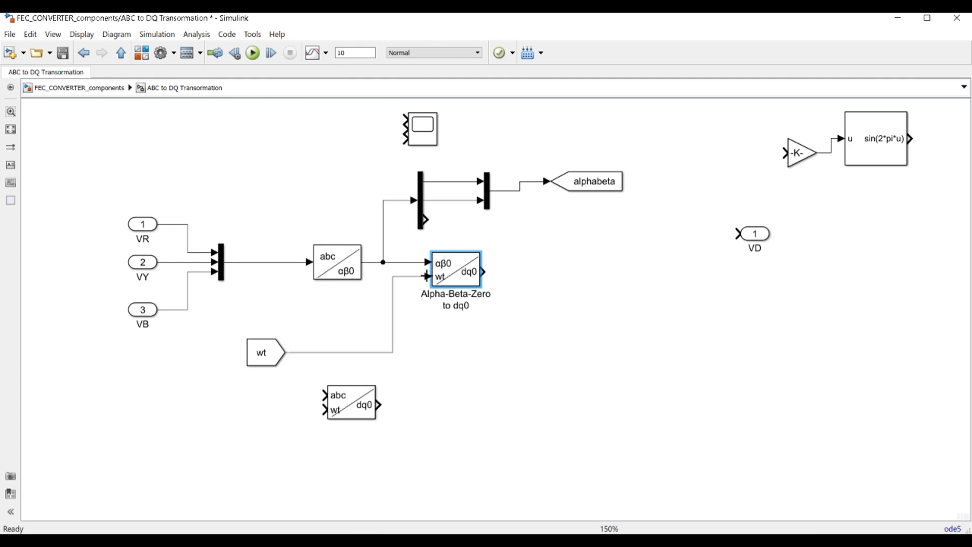
left_click_drag(261, 353, 318, 320)
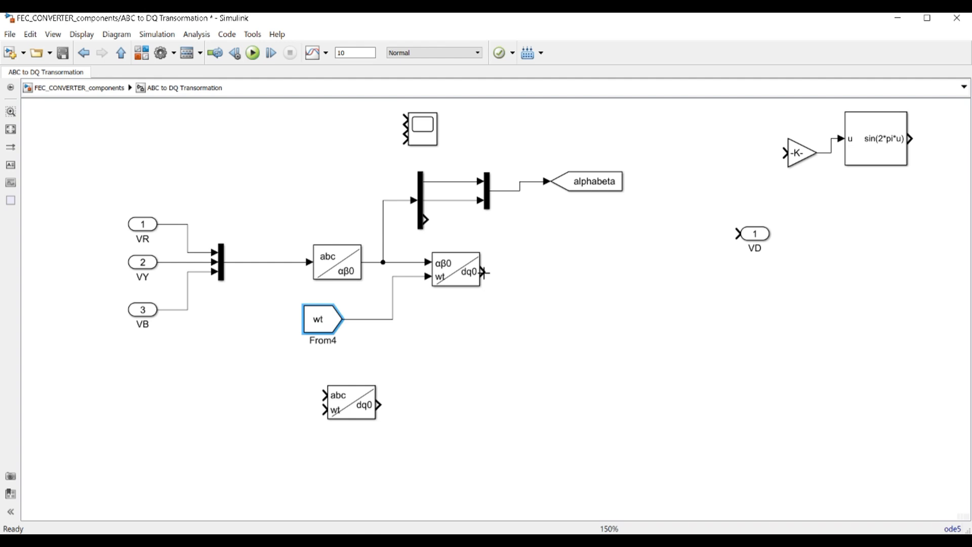
left_click_drag(484, 273, 503, 272)
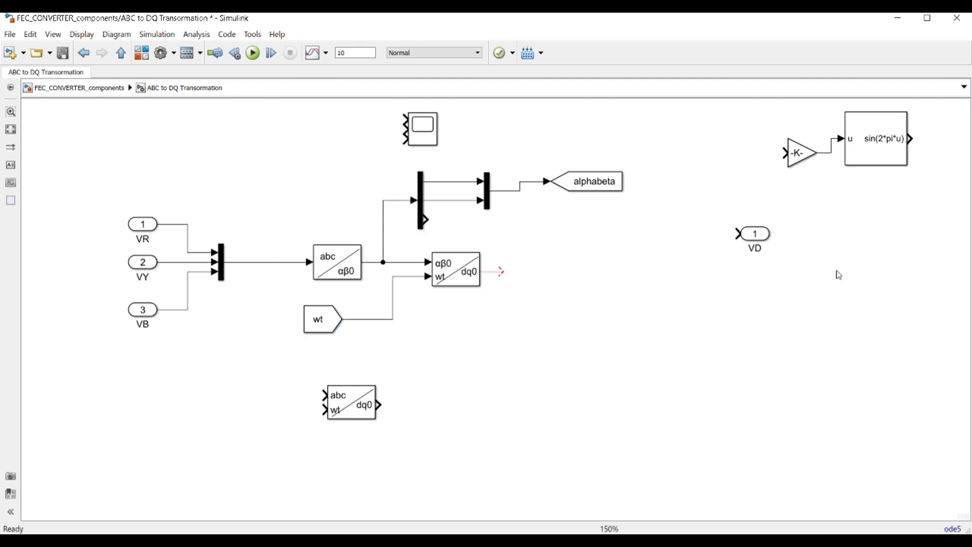
Try a copied three-input mux on the dq0 output, then delete it
left_click(488, 199)
left_click_drag(487, 199, 568, 275)
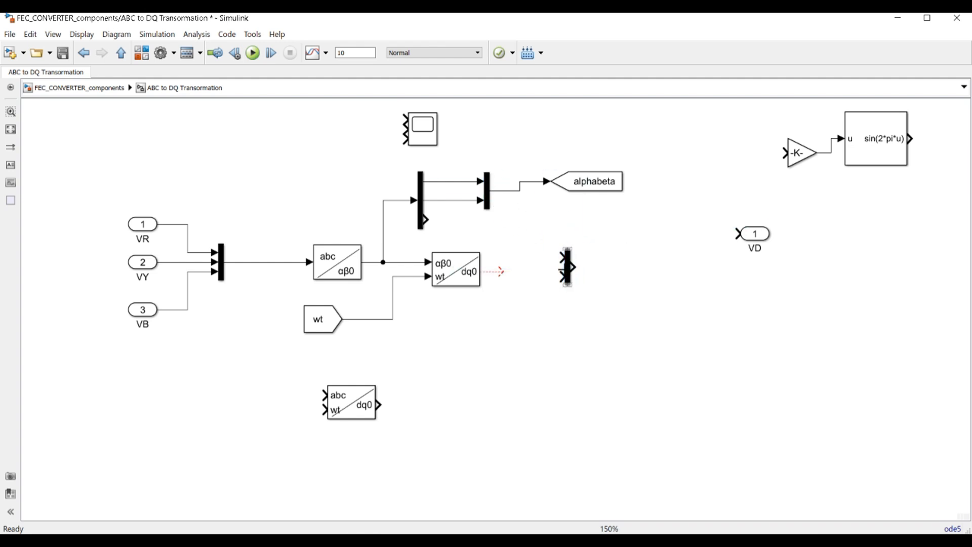
double_click(569, 269)
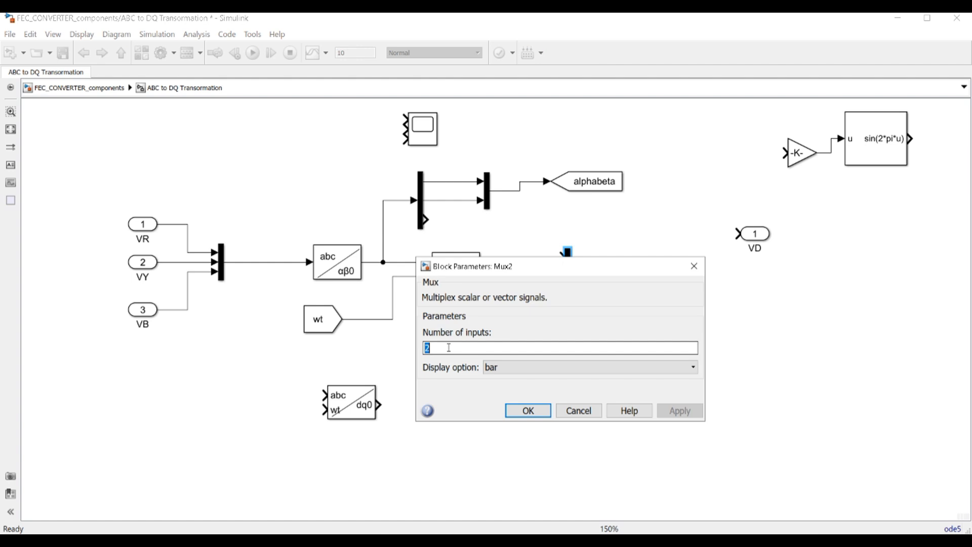
type("3")
key("Return")
left_click_drag(483, 271, 559, 272)
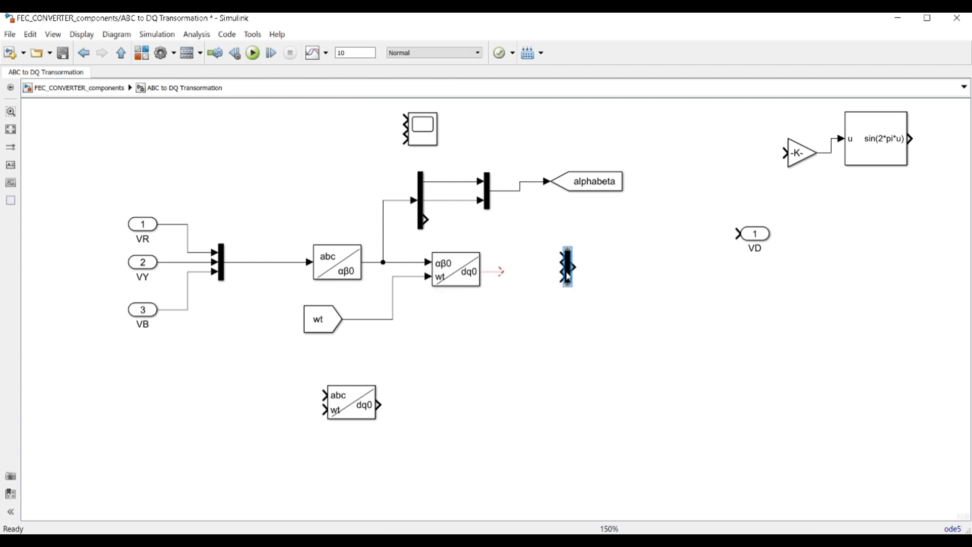
key("Delete")
Split dq0 with a copied Demux into VD and a new outport renamed VQ
left_click_drag(423, 217, 534, 272)
left_click_drag(755, 234, 635, 299)
left_click(549, 253)
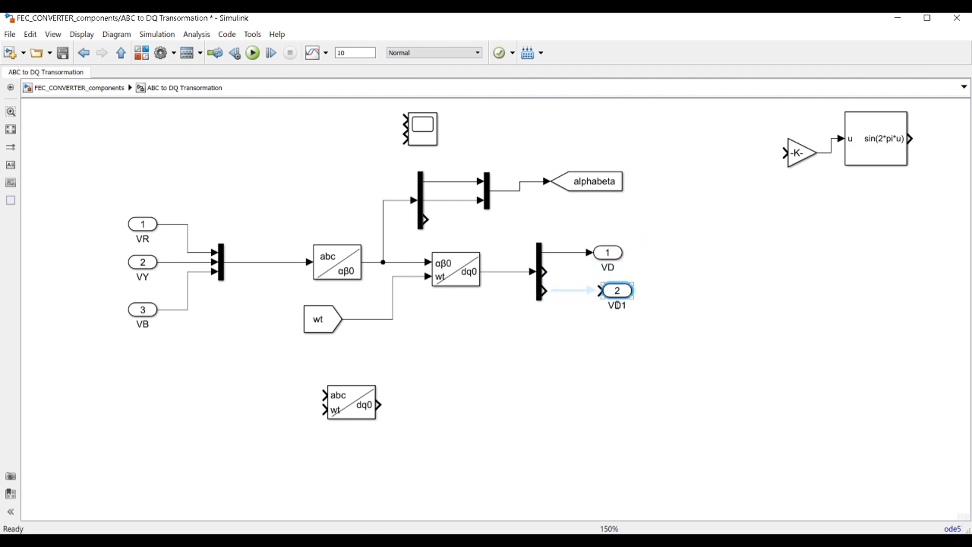
double_click(628, 306)
key("Home")
key("Delete")
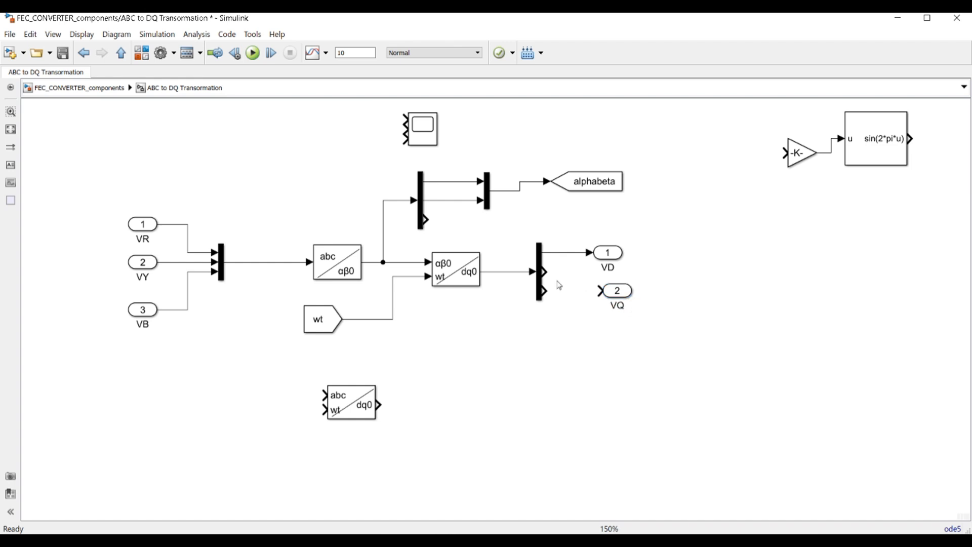
left_click_drag(546, 272, 604, 299)
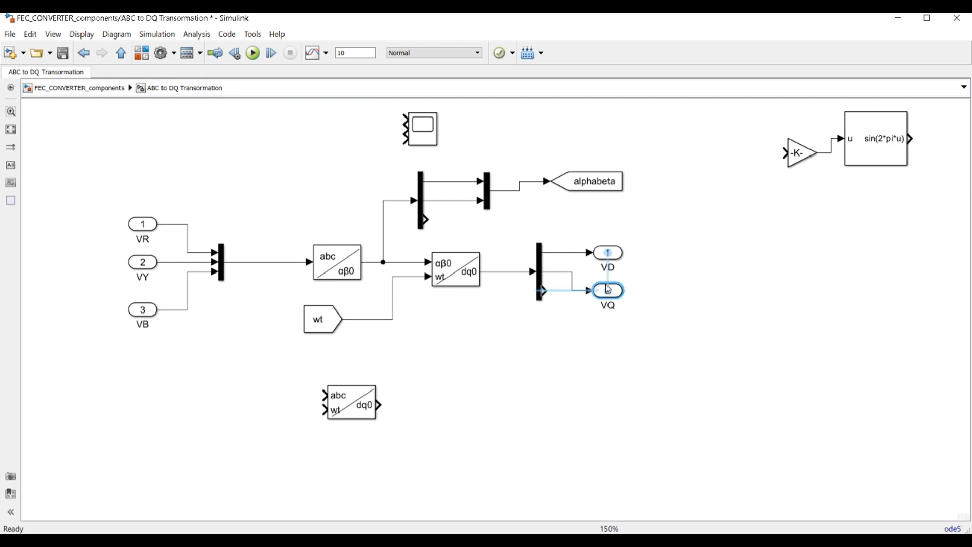
left_click(716, 284)
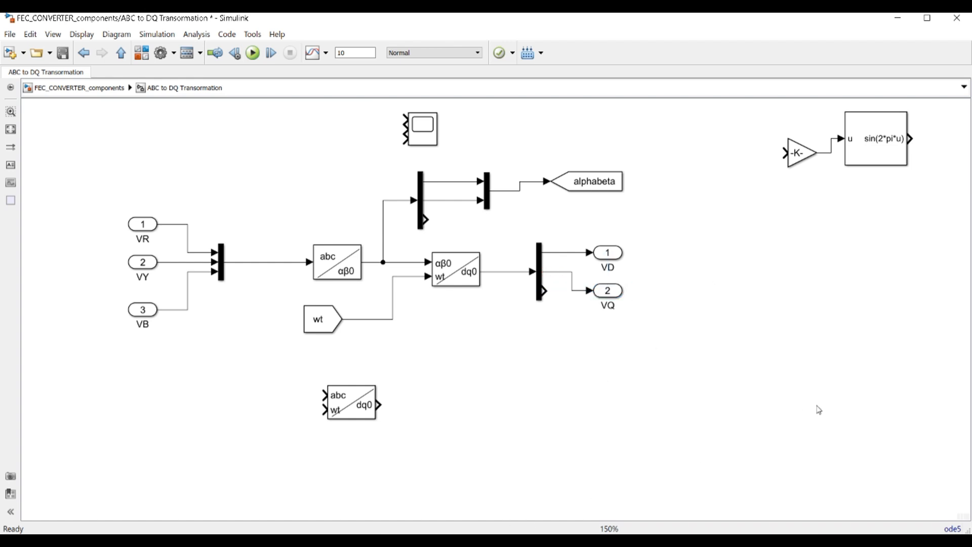
Copy and paste the VR, VY, VB inports together with their mux
scroll(766, 395, "down", 2)
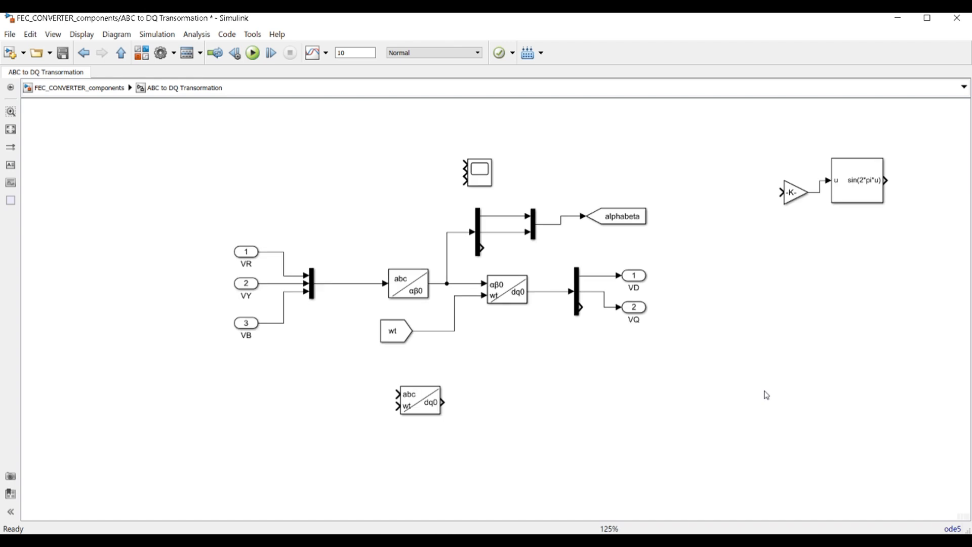
scroll(767, 395, "up", 2)
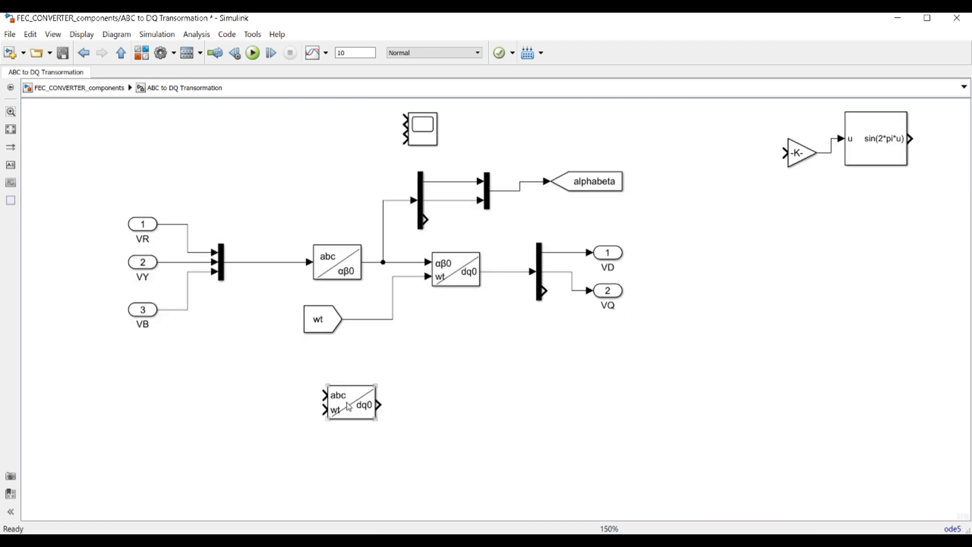
left_click_drag(349, 408, 333, 437)
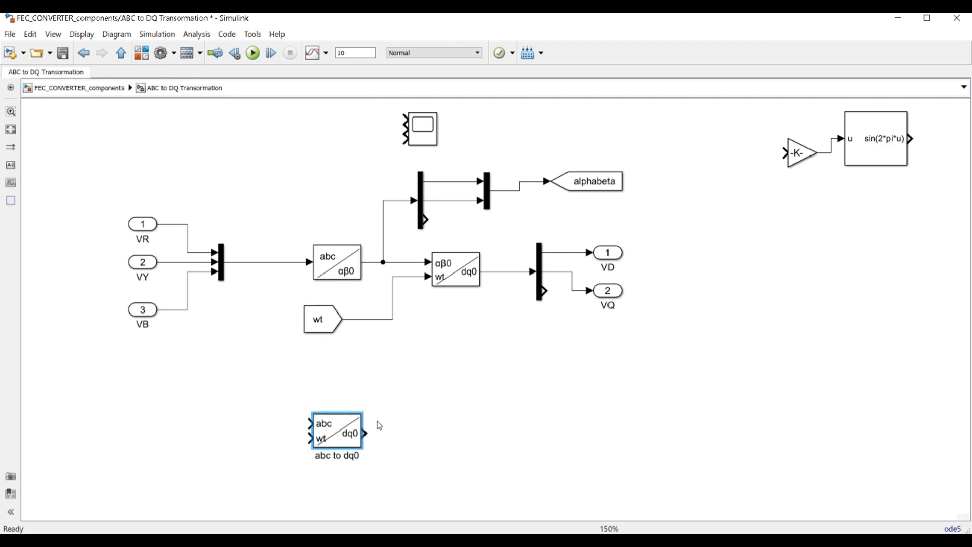
left_click_drag(79, 185, 246, 355)
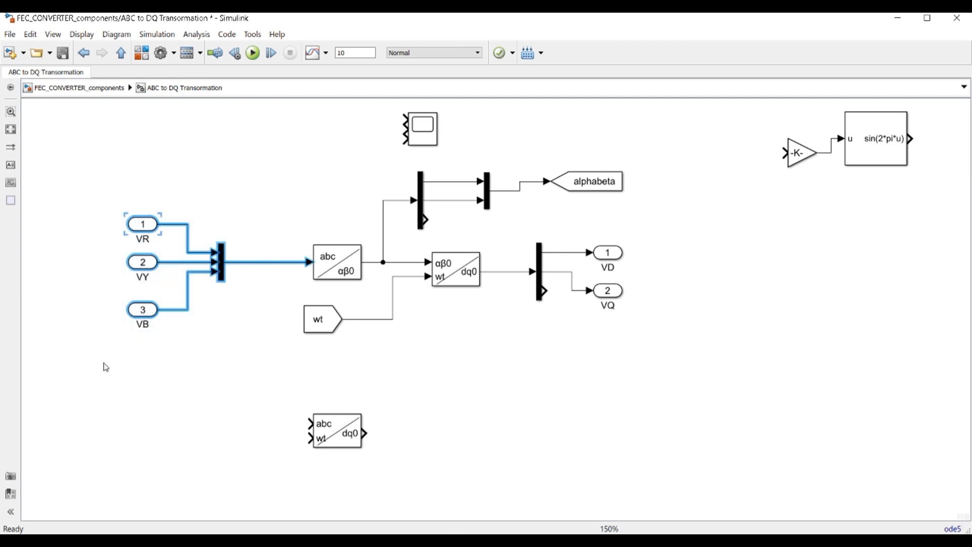
left_click(127, 393)
key("ctrl+v")
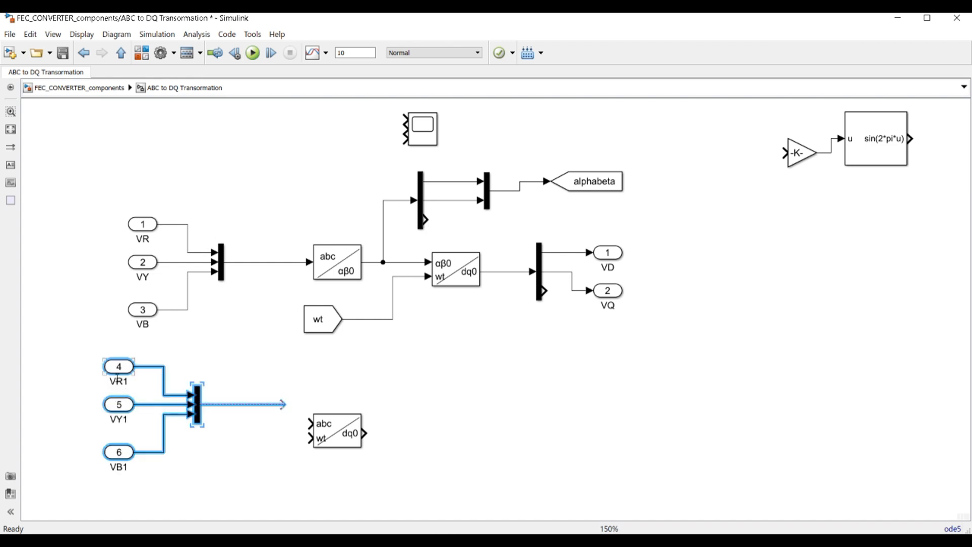
Rename the pasted inports 4–6 to IR, IY and IB
left_click(118, 383)
key("BackSpace")
type("IR")
left_click(117, 419)
left_click(118, 467)
key("BackSpace")
type("I")
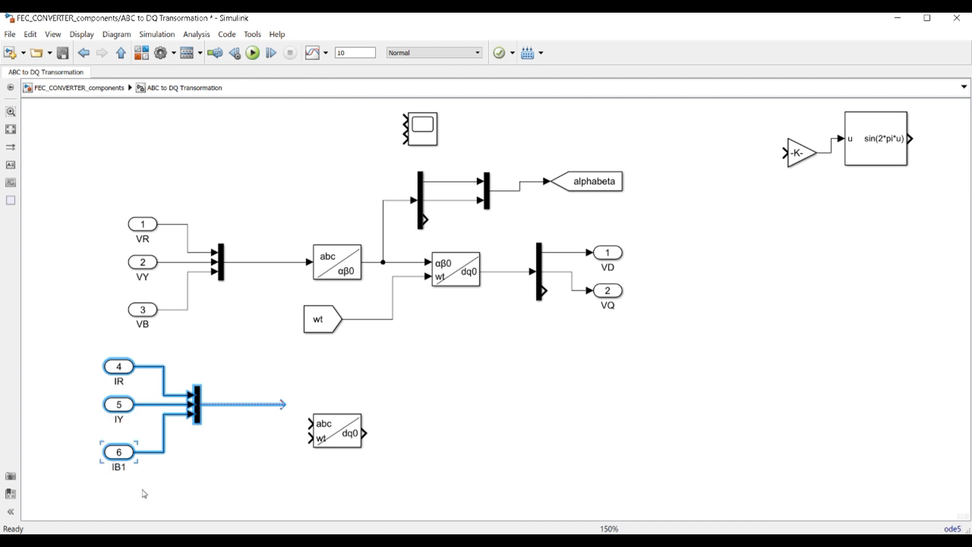
key("End")
key("BackSpace")
Connect the current mux to the abc input of the abc to dq0 block
left_click_drag(285, 404, 310, 423)
left_click_drag(56, 354, 217, 477)
left_click(196, 431)
left_click_drag(72, 356, 214, 476)
left_click_drag(202, 428, 202, 447)
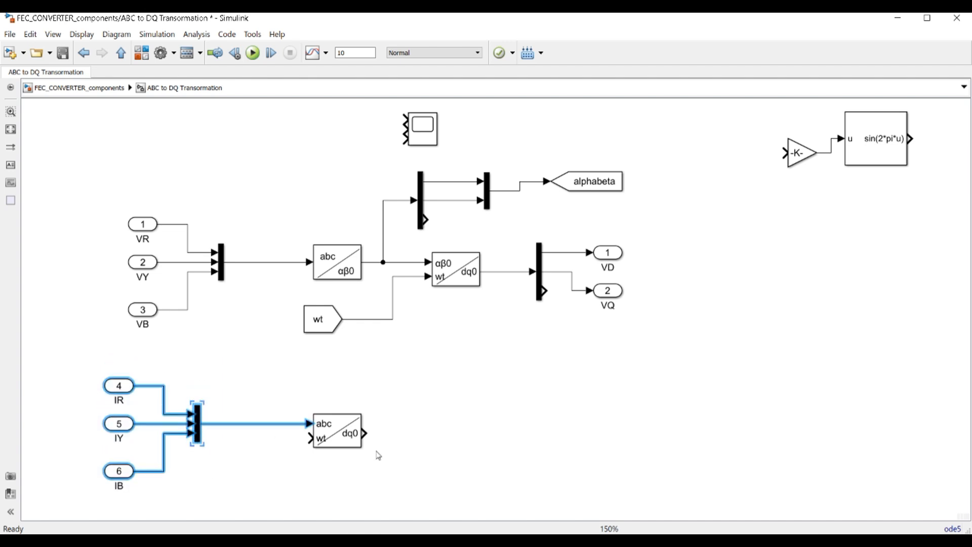
left_click(574, 376)
left_click(330, 324)
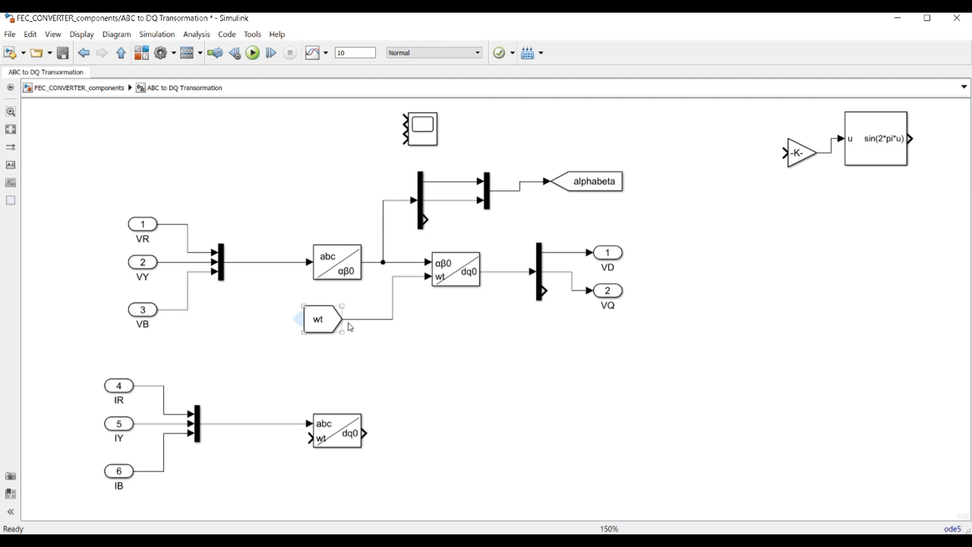
Branch wt into the lower abc to dq0 block and copy the Demux/VD/VQ group to its output
left_click_drag(343, 443, 392, 323)
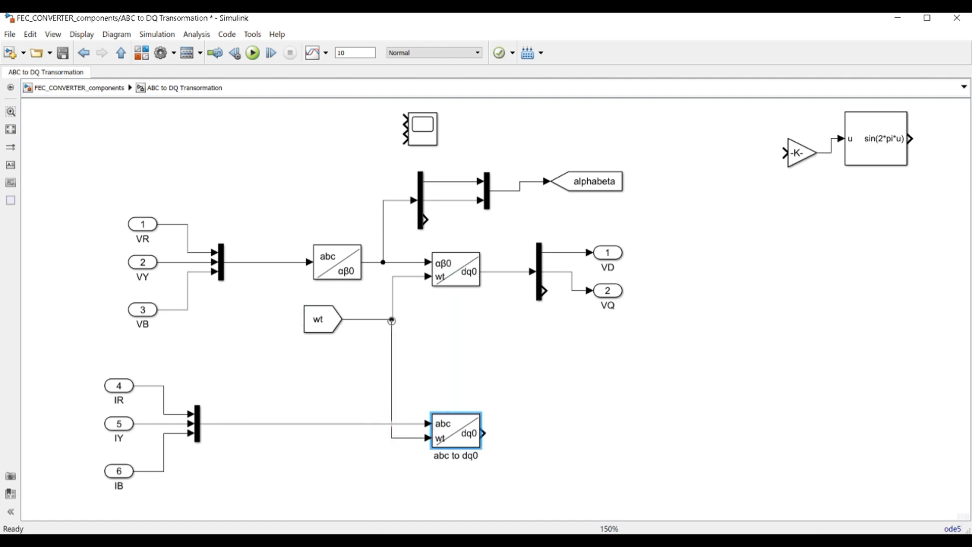
left_click_drag(498, 228, 656, 331)
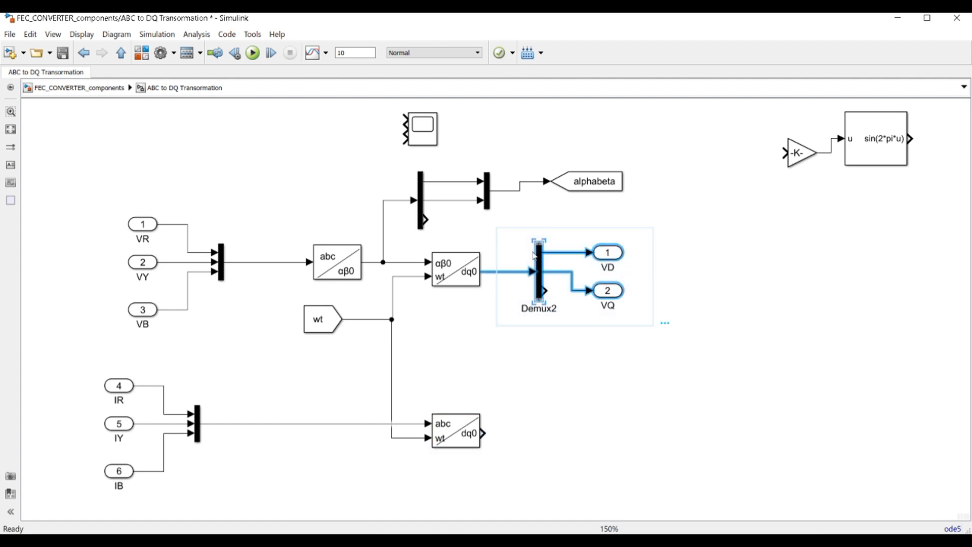
left_click_drag(540, 260, 552, 417)
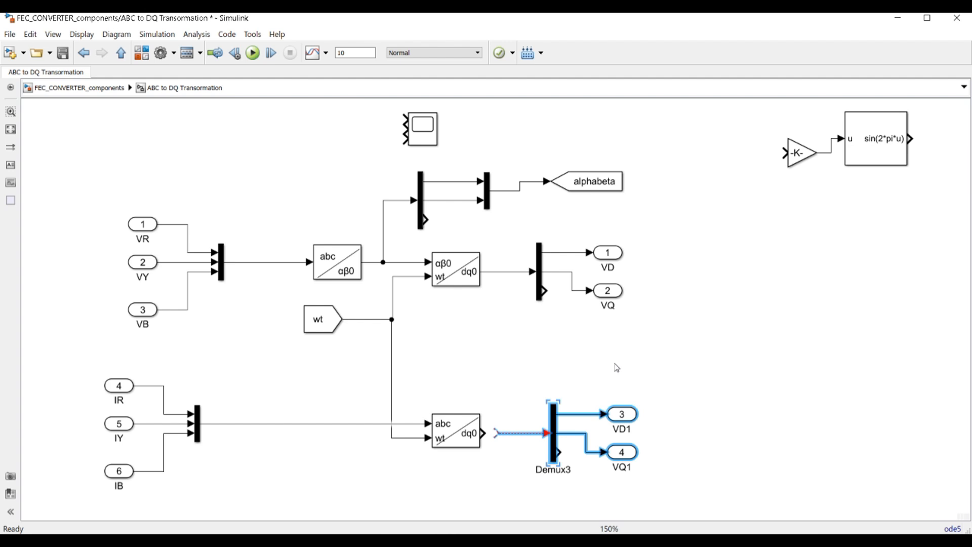
key("Left")
key("Left")
key("Left")
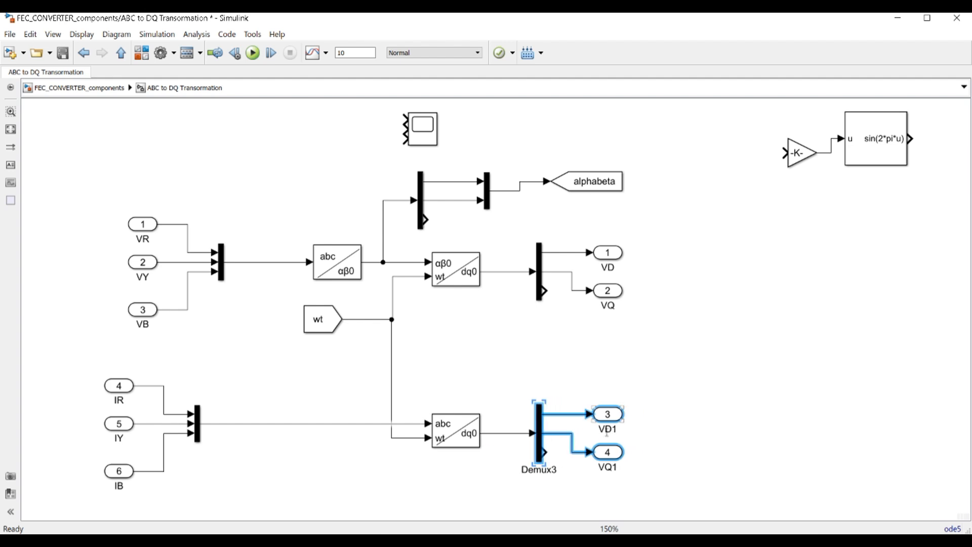
Rename the copied outports to ID and IQ and move the Scope below the sin block
key("BackSpace")
left_click(606, 467)
key("BackSpace")
type("I")
key("BackSpace")
left_click_drag(421, 133, 878, 212)
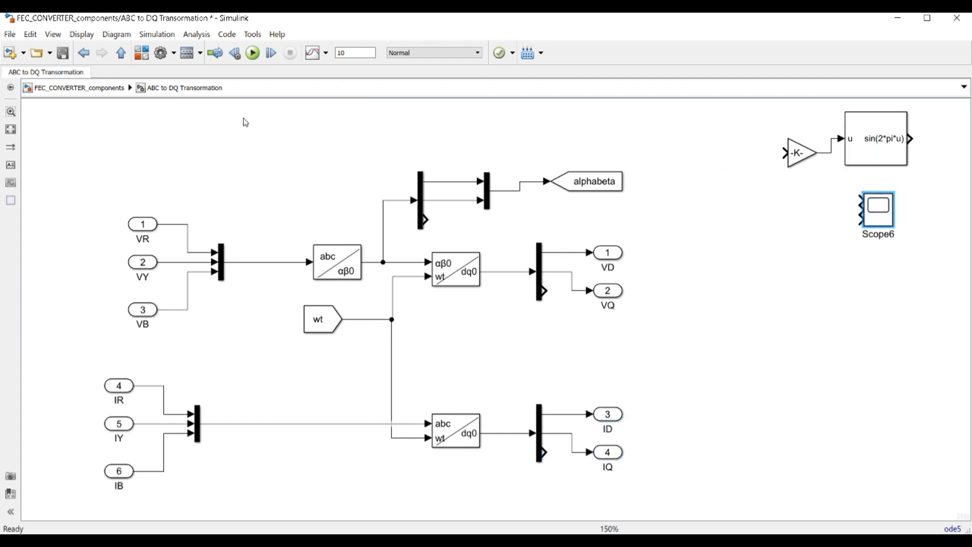
Place Terminators on the third outputs of both dq0 demuxes and the αβ0 demux
left_click(141, 52)
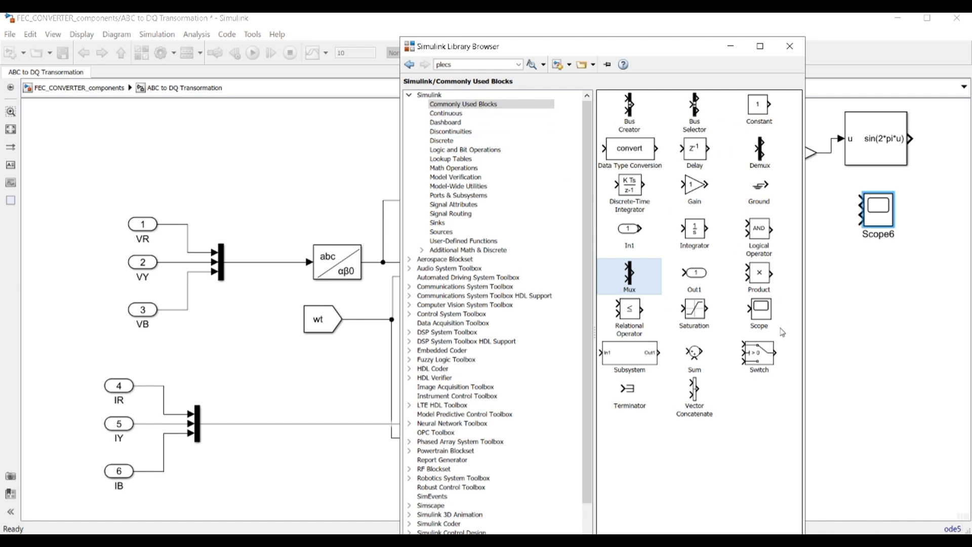
left_click_drag(629, 393, 545, 291)
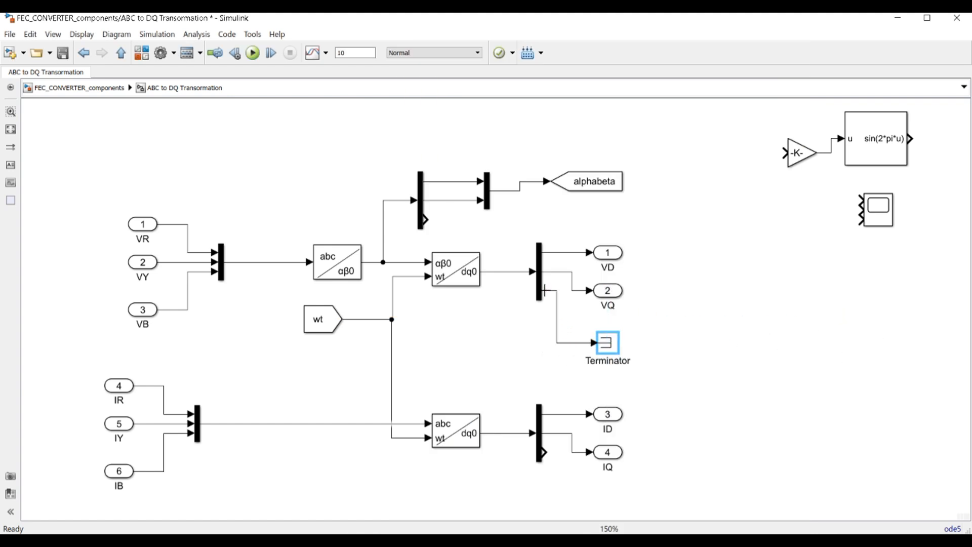
left_click(616, 349)
mouse_move(611, 350)
left_mouse_down()
mouse_move(727, 443)
mouse_move(679, 504)
mouse_move(650, 507)
mouse_move(542, 452)
left_mouse_up()
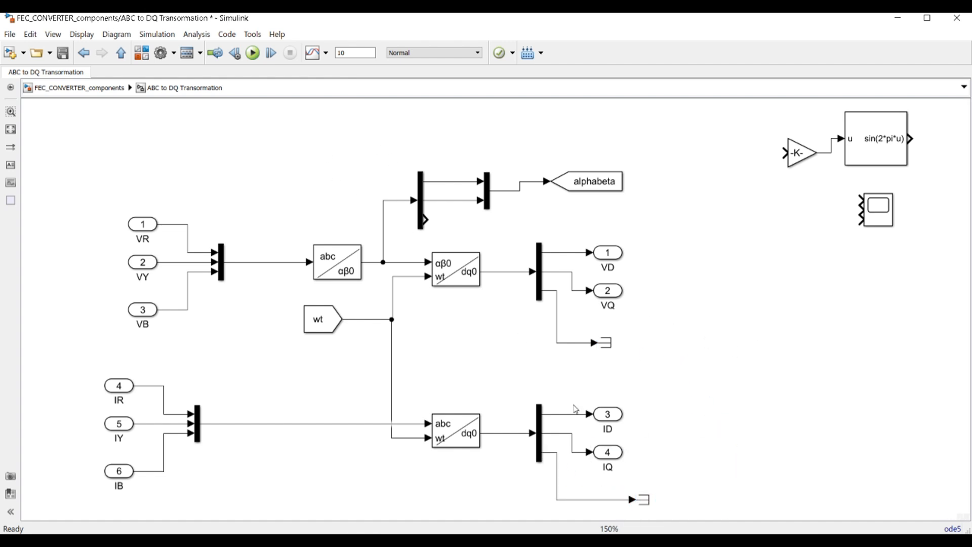
mouse_move(644, 500)
left_mouse_down()
mouse_move(709, 391)
mouse_move(701, 172)
mouse_move(607, 210)
mouse_move(428, 221)
left_mouse_up()
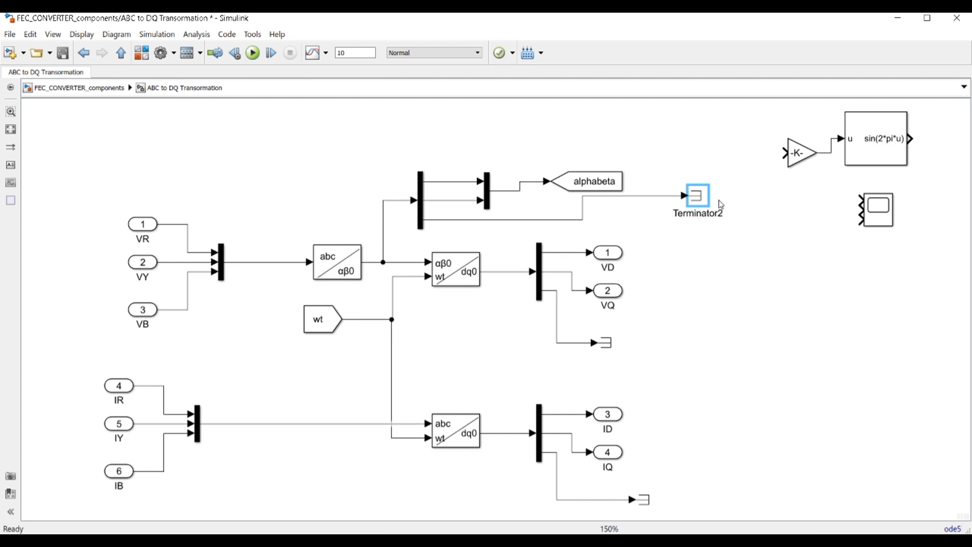
left_click_drag(699, 199, 602, 227)
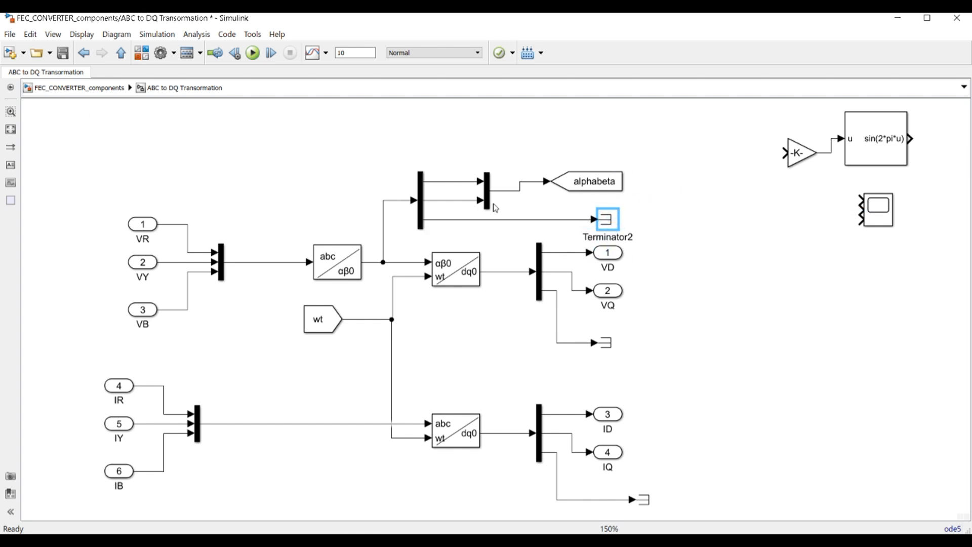
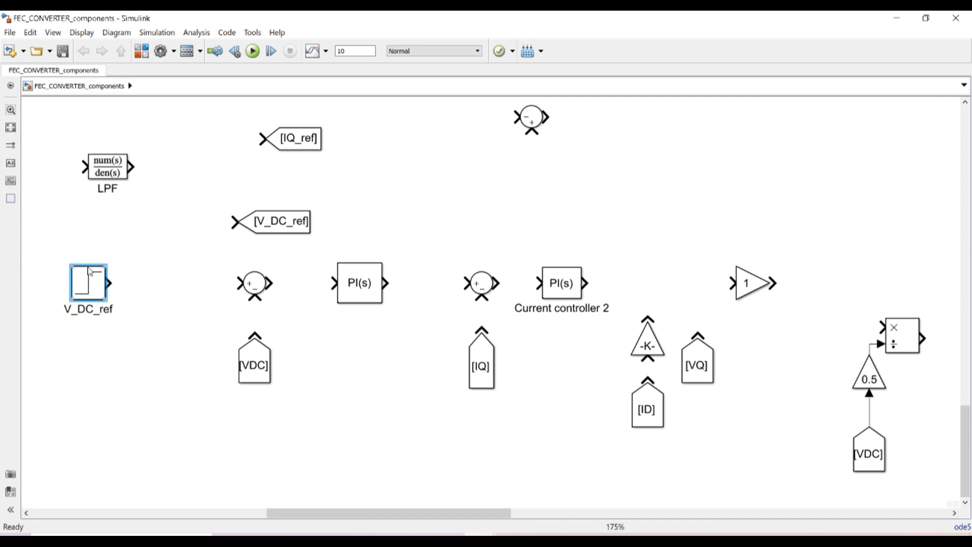
Set the V_DC_ref step block's step time to 1 s
double_click(91, 272)
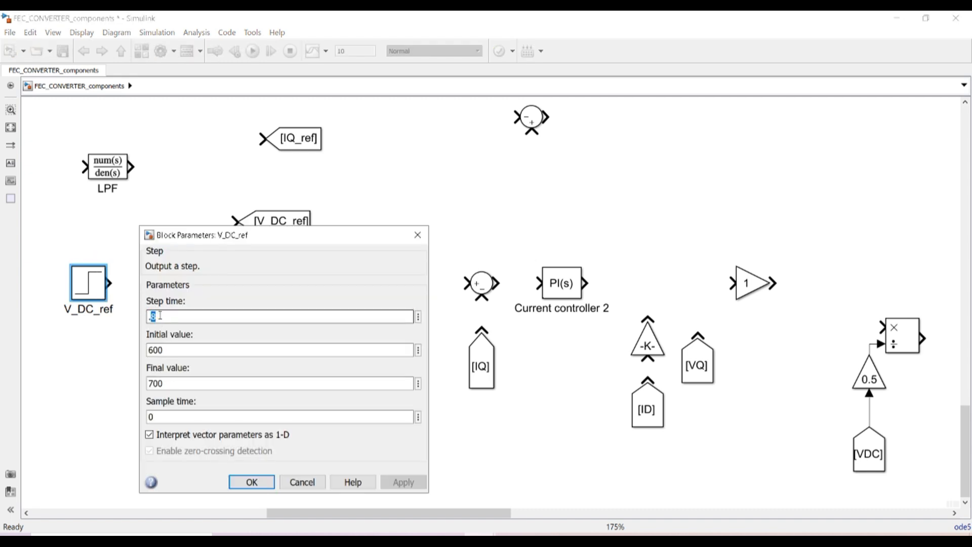
key("BackSpace")
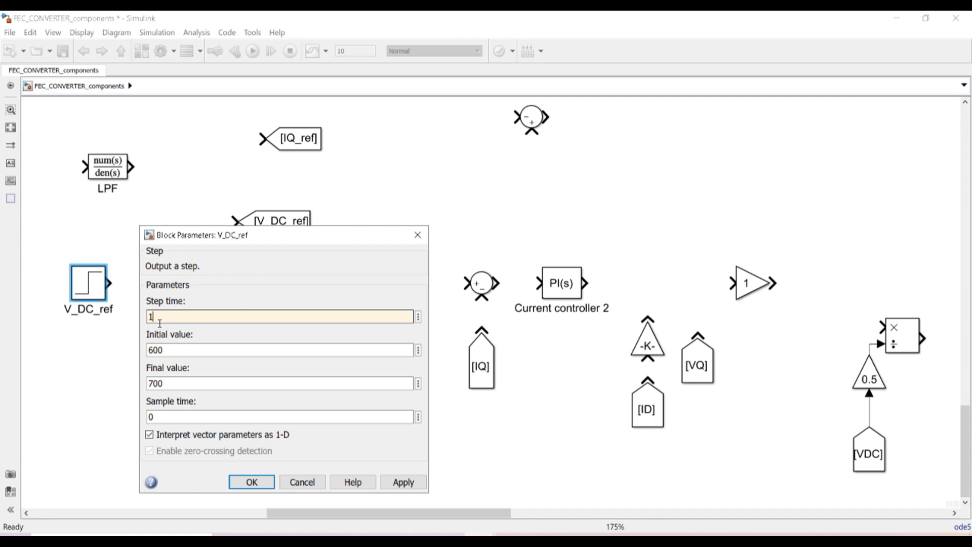
left_click(239, 482)
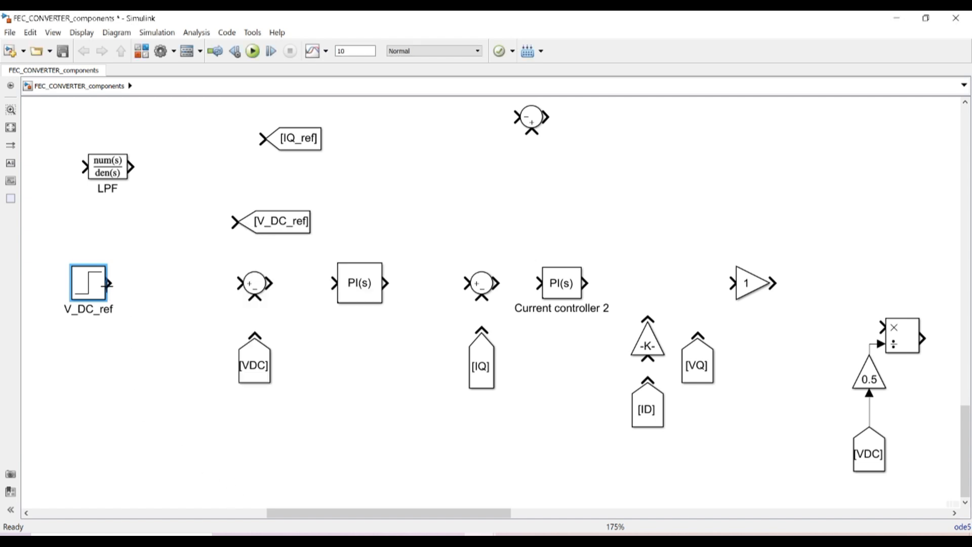
Wire V_DC_ref minus [VDC] through the sum into the first PI controller
left_click_drag(108, 283, 245, 283)
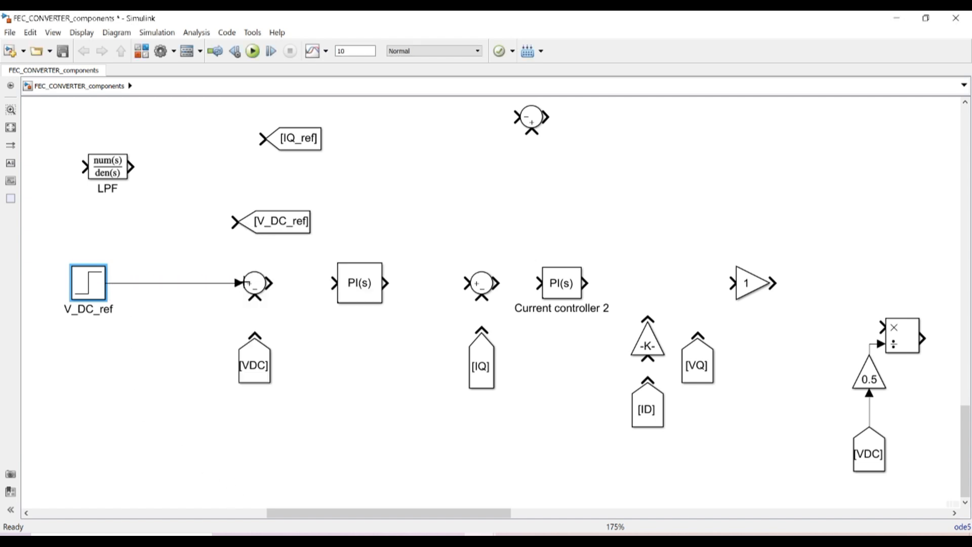
left_click_drag(255, 339, 255, 350)
left_click(254, 350)
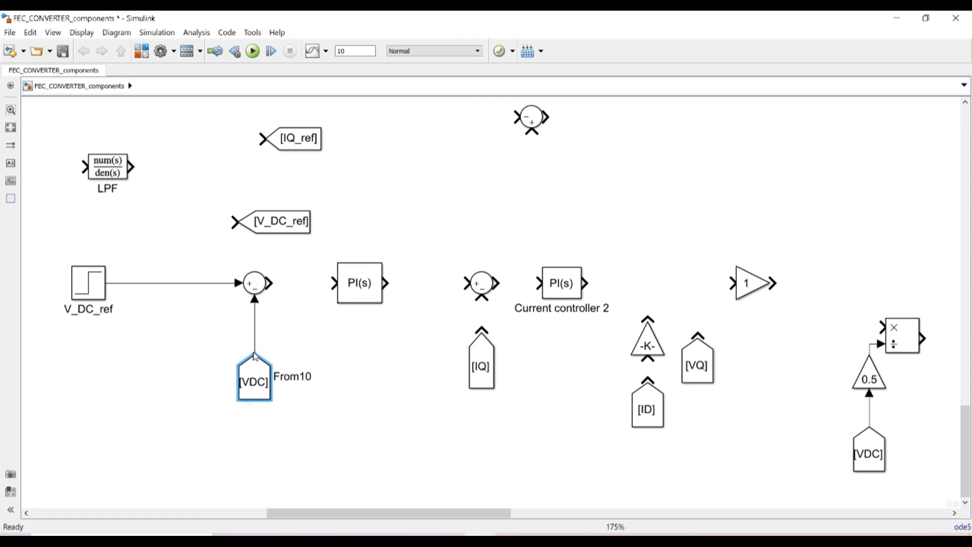
left_click_drag(270, 282, 333, 283)
Set PID Controller1's gains to P = 2 and I = 10, correcting the stray letter typo
left_click(360, 285)
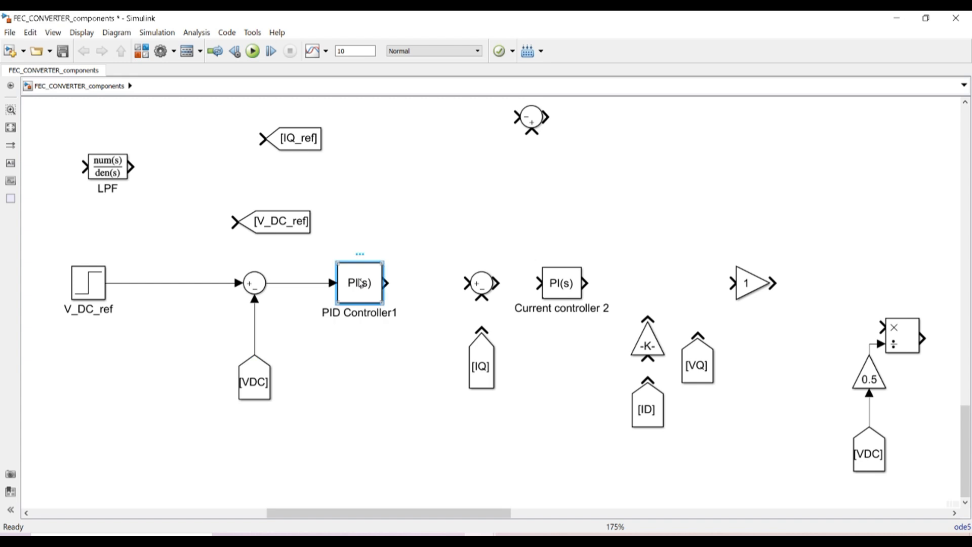
double_click(361, 284)
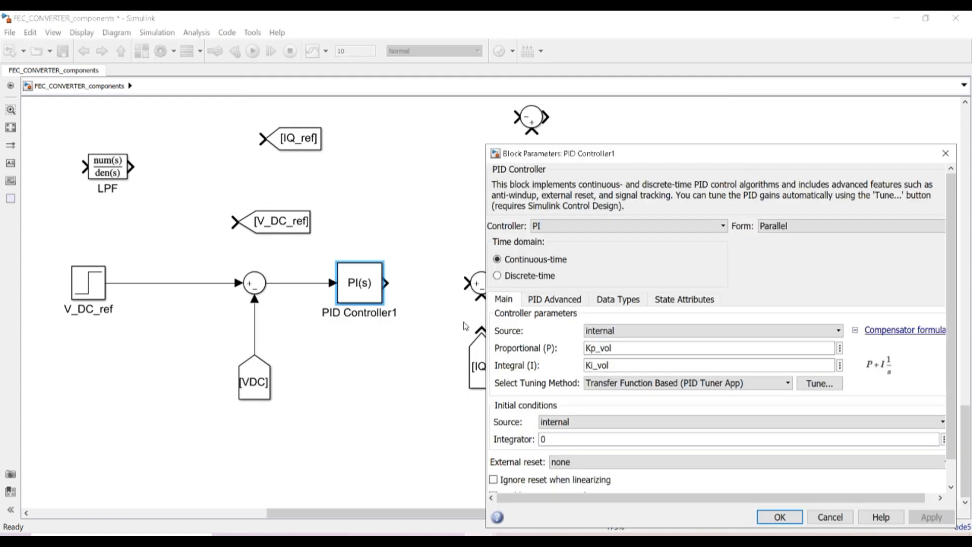
double_click(605, 348)
type("2")
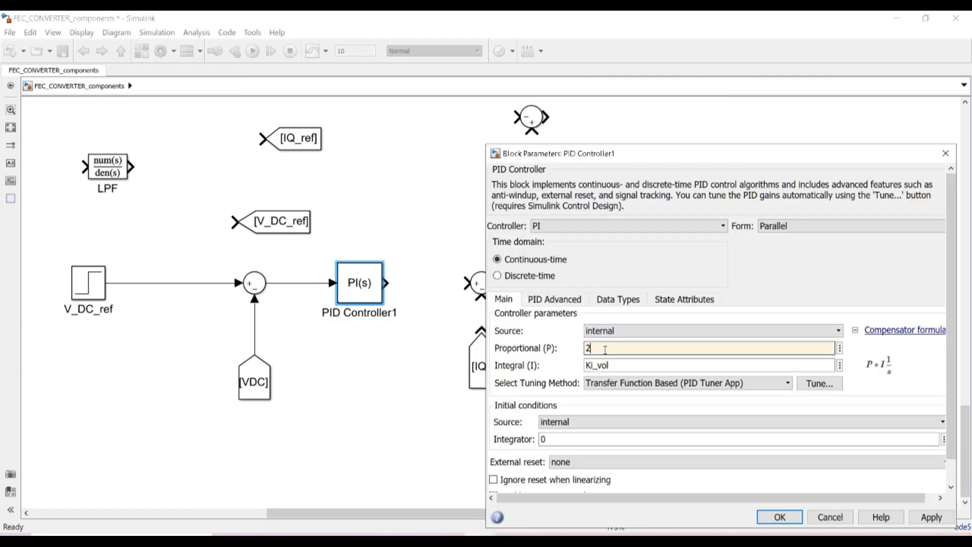
double_click(607, 363)
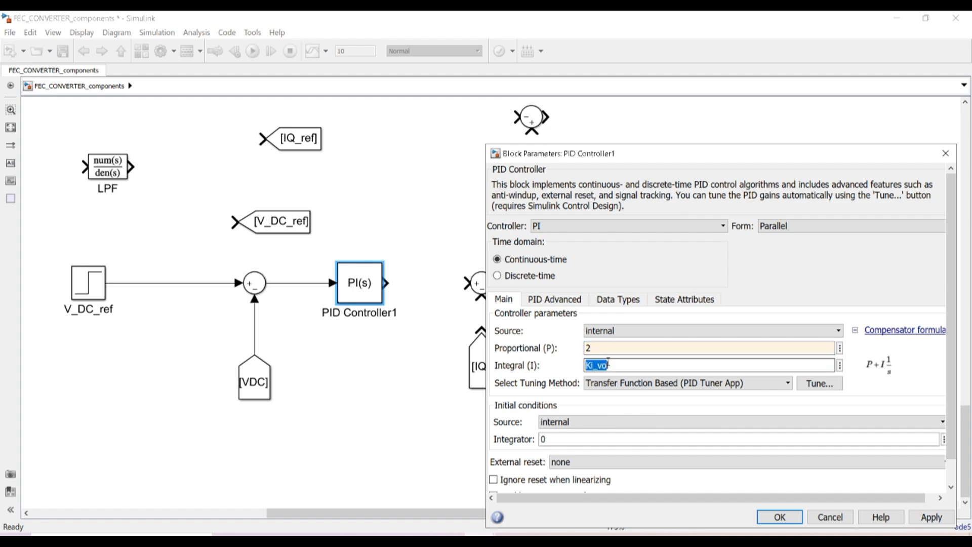
type("10l")
left_click(779, 516)
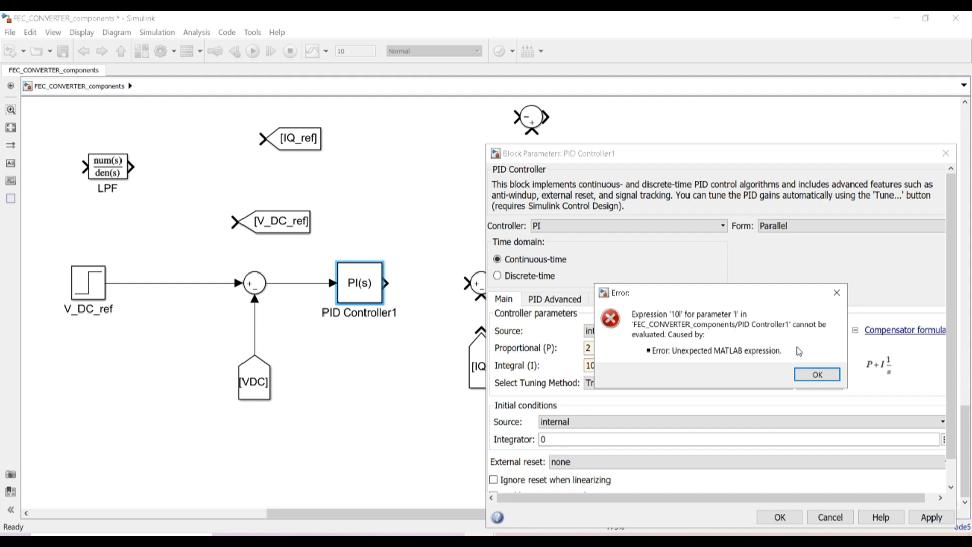
left_click(822, 374)
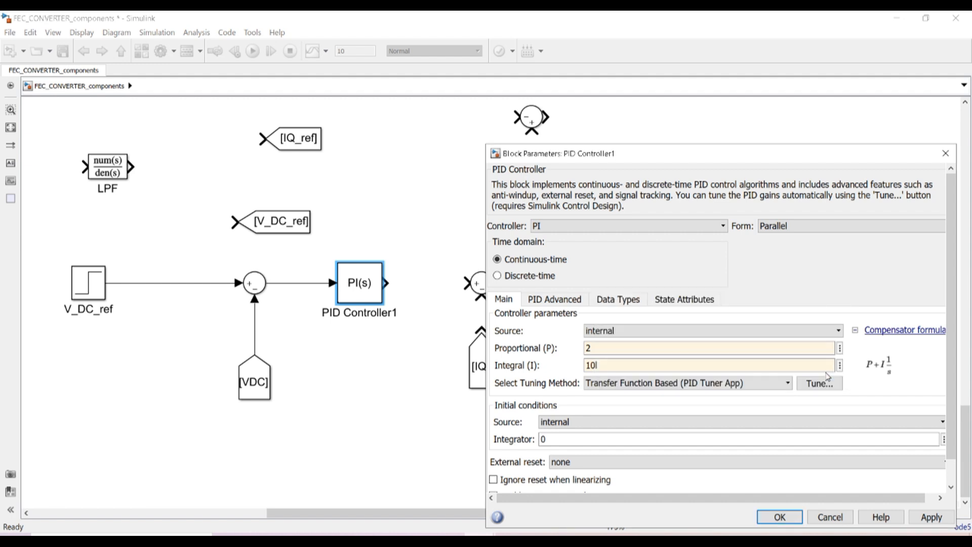
double_click(616, 365)
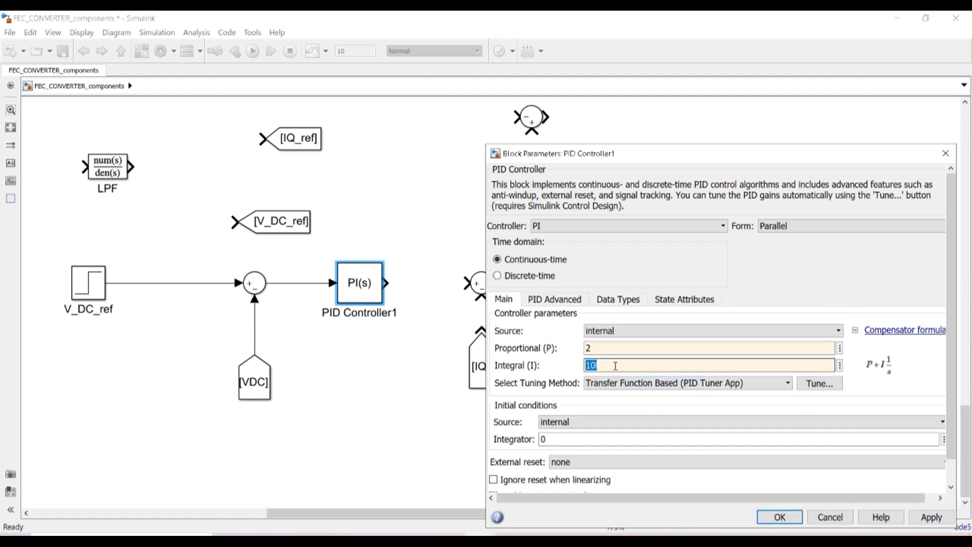
left_click(599, 366)
key("BackSpace")
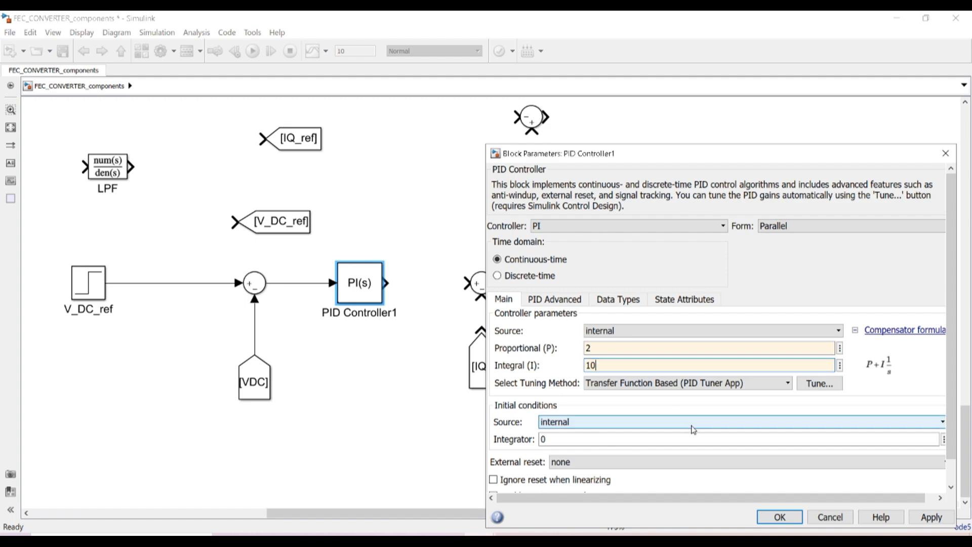
left_click(779, 517)
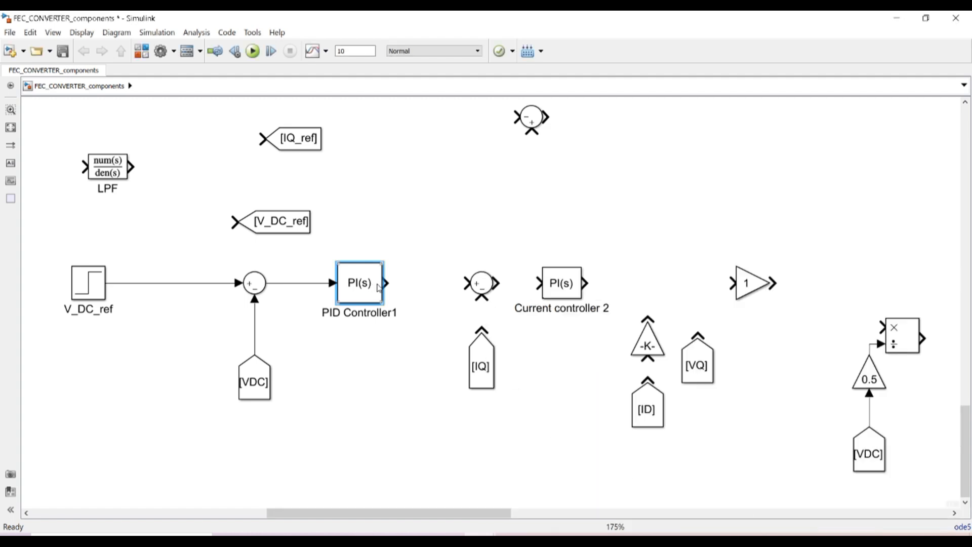
Branch the step reference into the [V_DC_ref] tag and nudge the first PI controller left
left_click(283, 223)
mouse_move(234, 222)
left_mouse_down()
mouse_move(193, 233)
mouse_move(154, 282)
mouse_move(213, 283)
left_mouse_up()
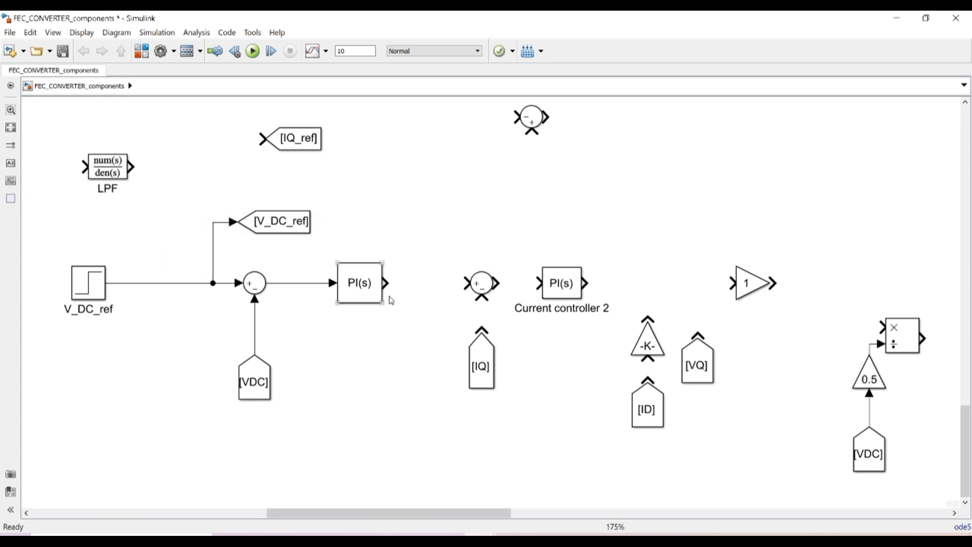
left_click(374, 291)
left_click_drag(363, 287, 352, 287)
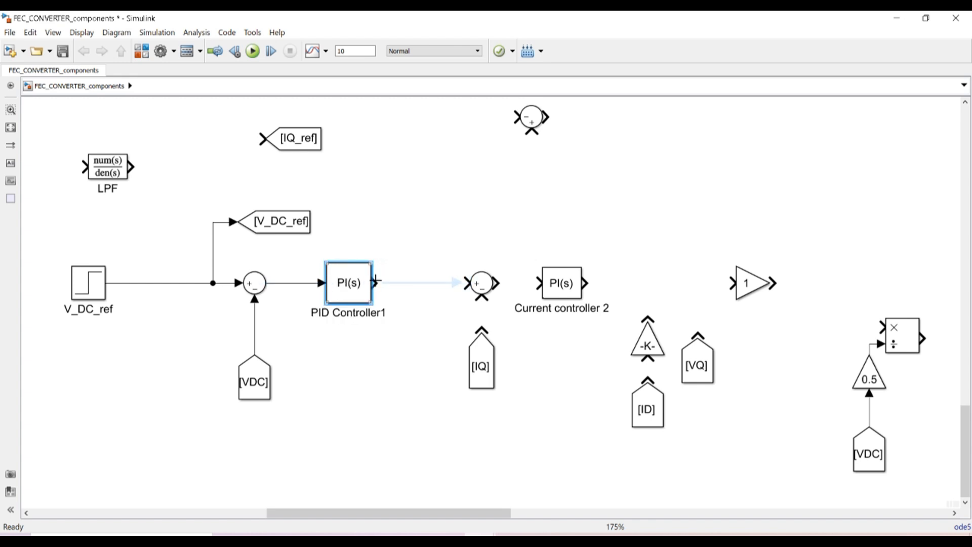
Feed the PI output minus [IQ] into the second sum and branch the PI output to [IQ_ref]
left_click(287, 146)
left_click(368, 276)
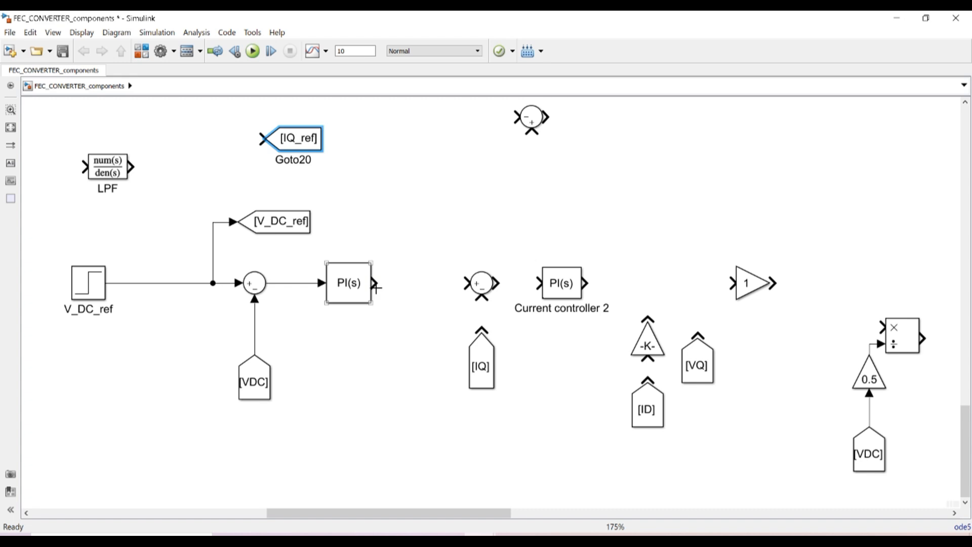
left_click_drag(376, 284, 469, 283)
left_click(481, 330)
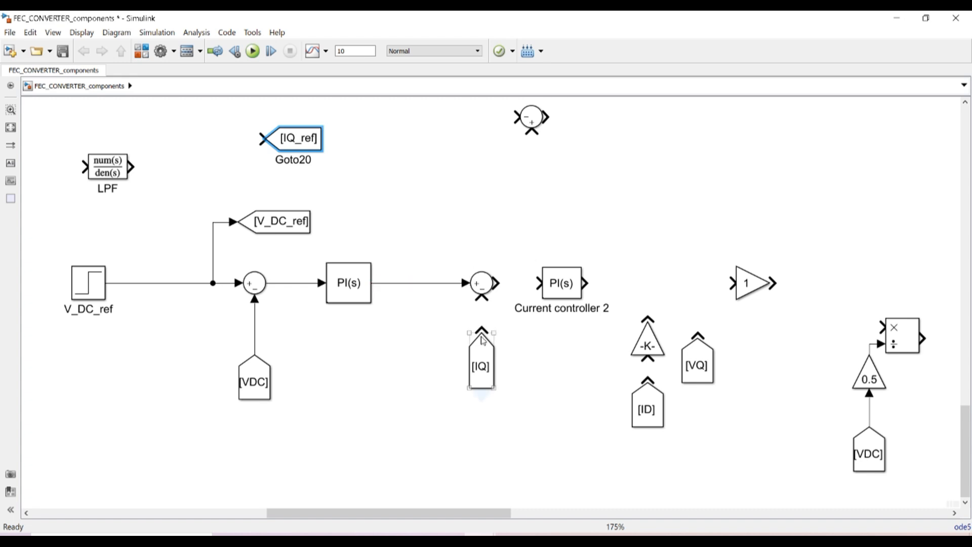
left_click_drag(481, 330, 482, 299)
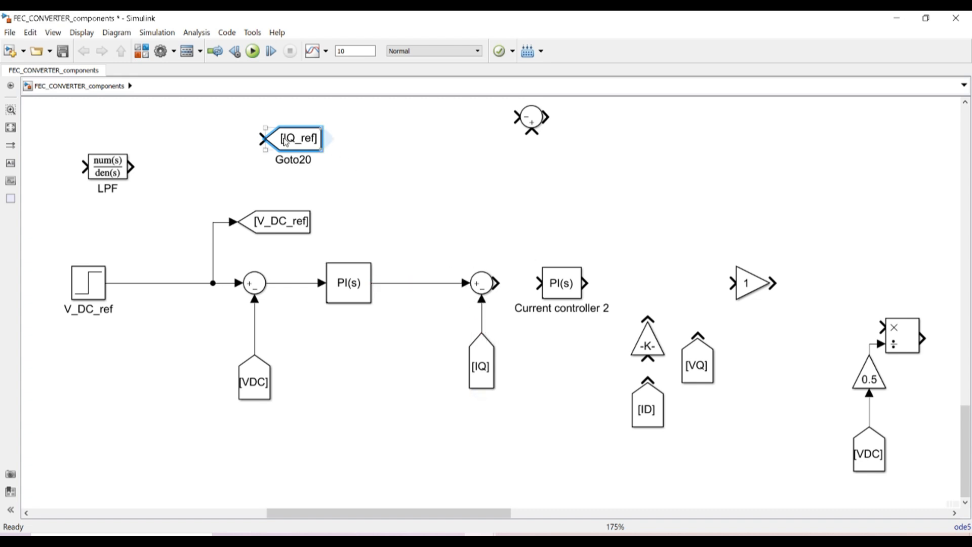
mouse_move(298, 150)
left_mouse_down()
mouse_move(435, 221)
mouse_move(446, 237)
mouse_move(399, 227)
mouse_move(392, 282)
mouse_move(341, 290)
mouse_move(378, 157)
mouse_move(550, 206)
mouse_move(573, 225)
mouse_move(569, 298)
left_mouse_up()
left_click(341, 299)
Replace Current controller 2 with PID Controller2, driven by the second sum's output
left_click(564, 283)
key("Delete")
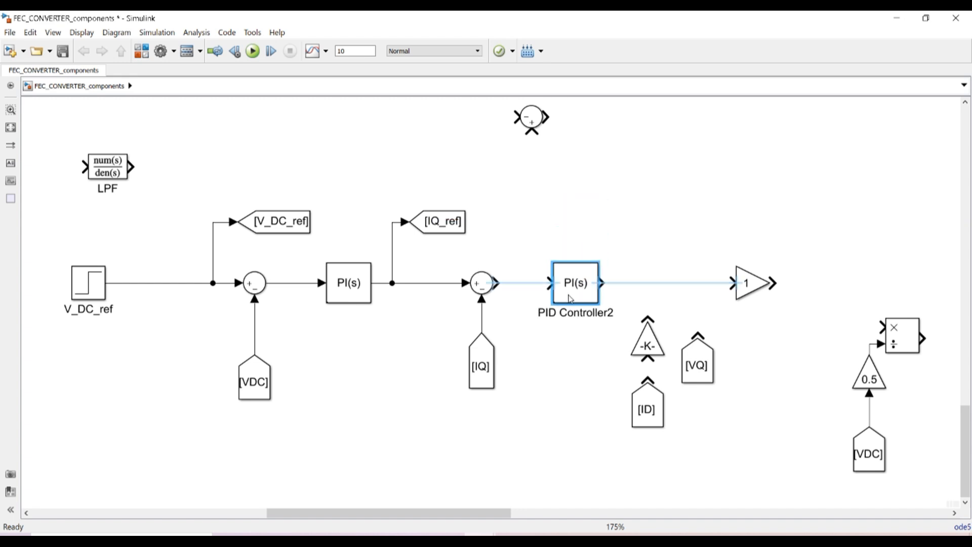
double_click(571, 285)
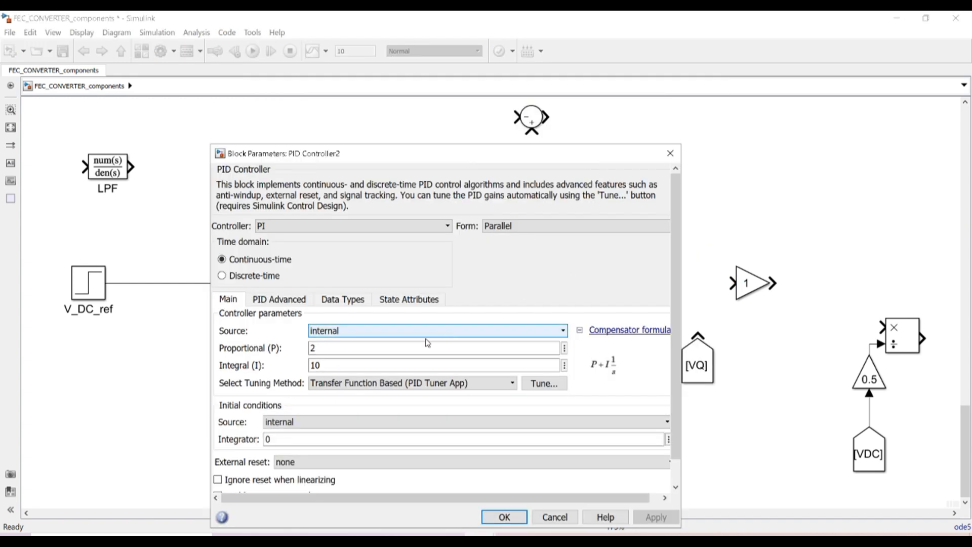
left_click(670, 153)
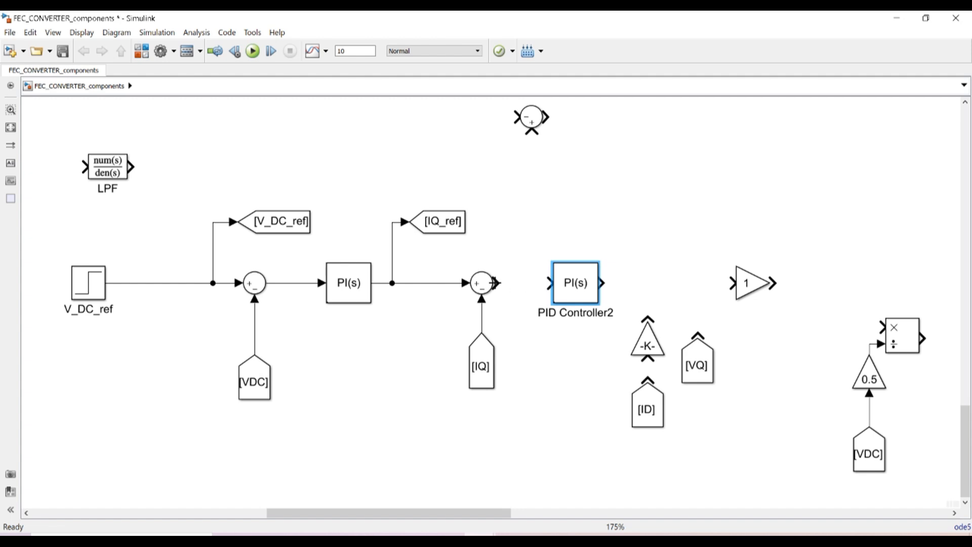
left_click_drag(497, 282, 549, 282)
left_click(562, 361)
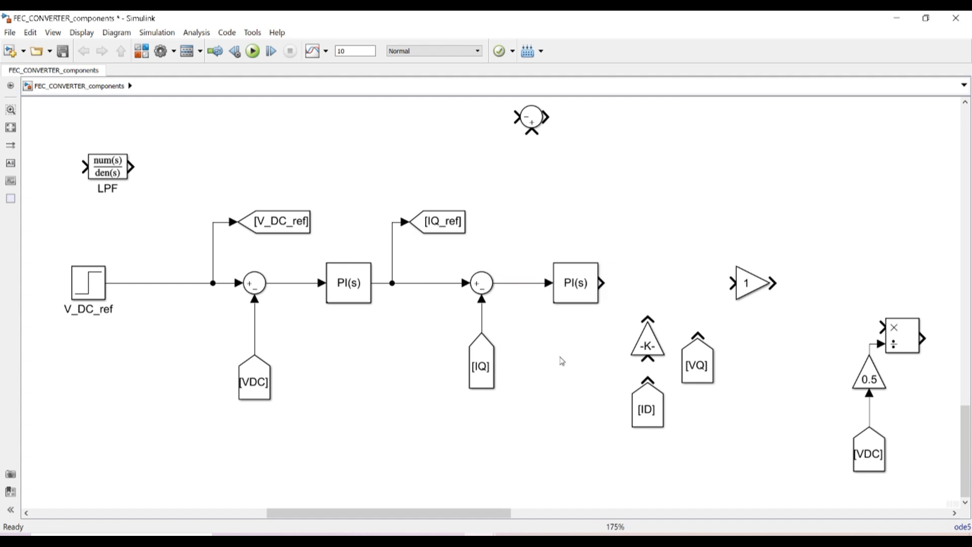
Place a sum after PID Controller2 and feed [ID] into the -K- gain, kept at 50*2*pi*L_grid
left_click(535, 124)
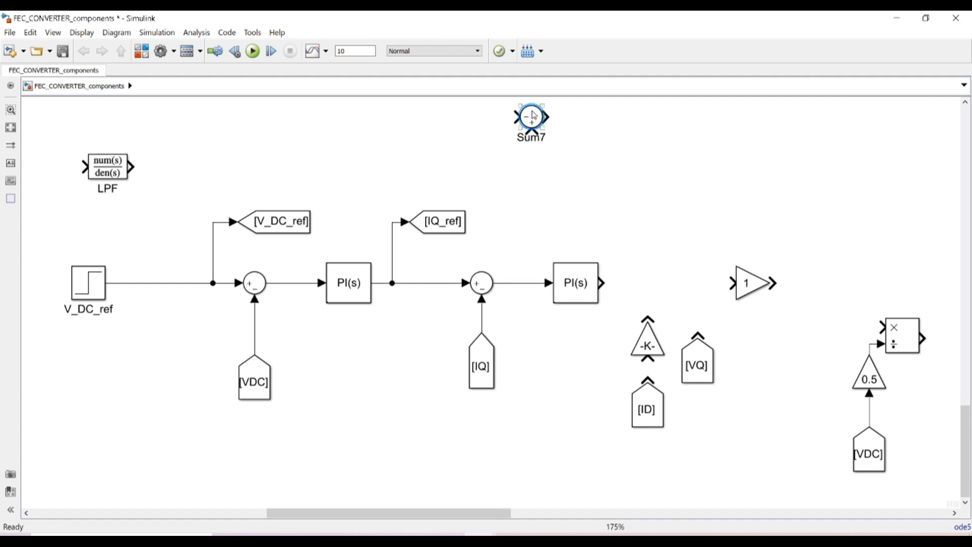
left_click_drag(540, 116, 634, 283)
left_click(666, 166)
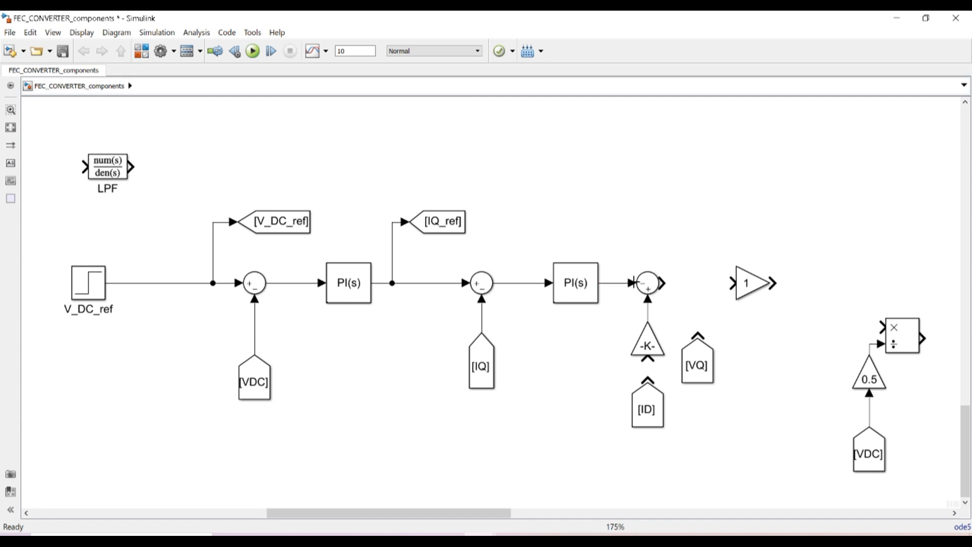
left_click(650, 346)
double_click(651, 345)
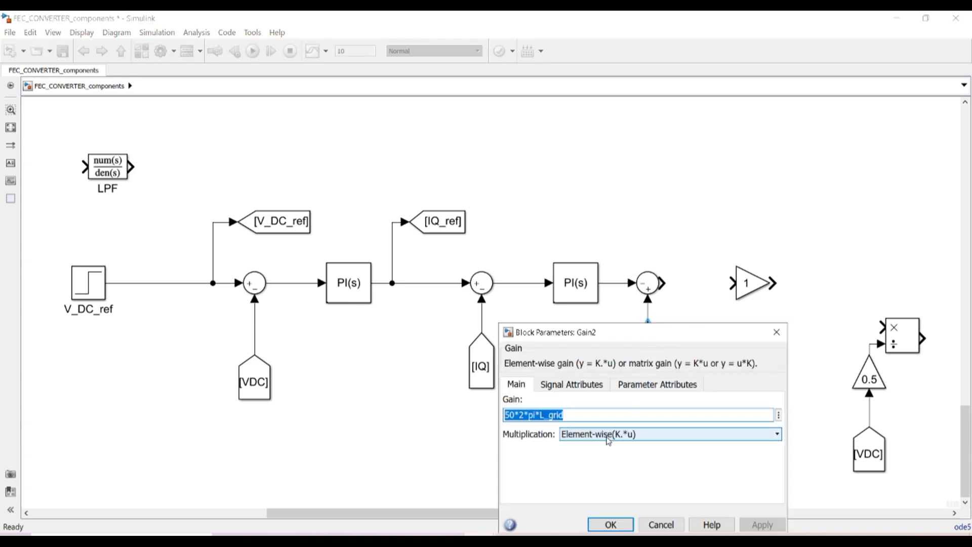
left_click(569, 419)
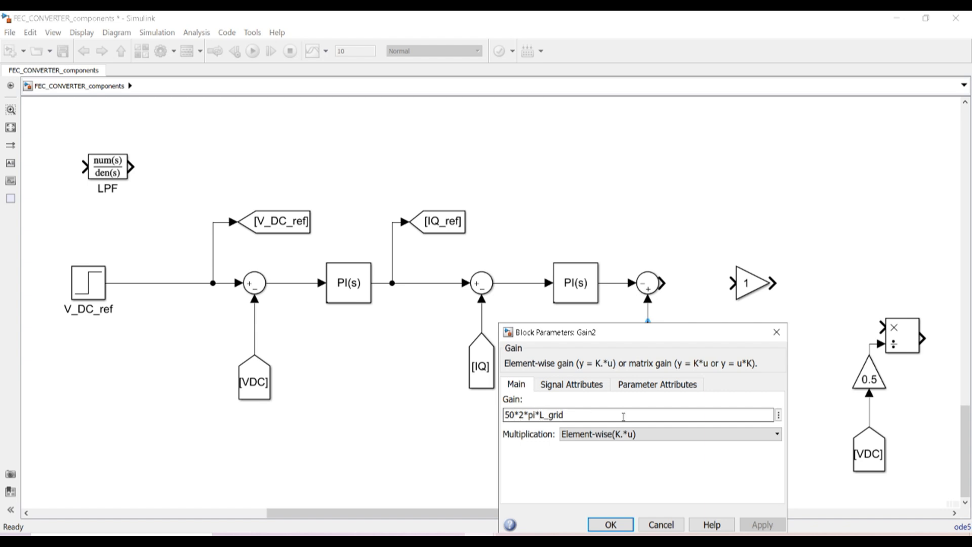
left_click(610, 524)
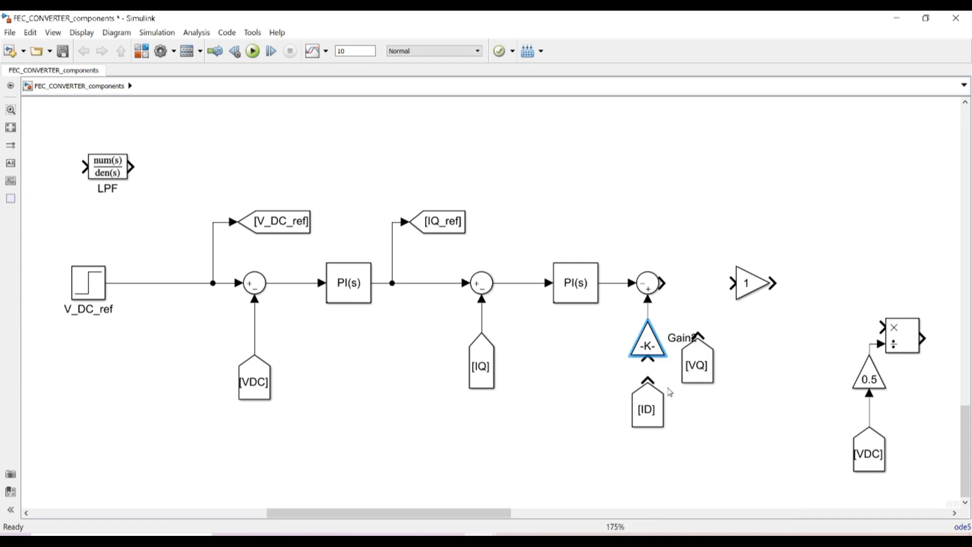
left_click_drag(647, 378, 648, 360)
Copy the sum before the gain of 1, set its signs to |++, and connect [VQ]
left_click(691, 357)
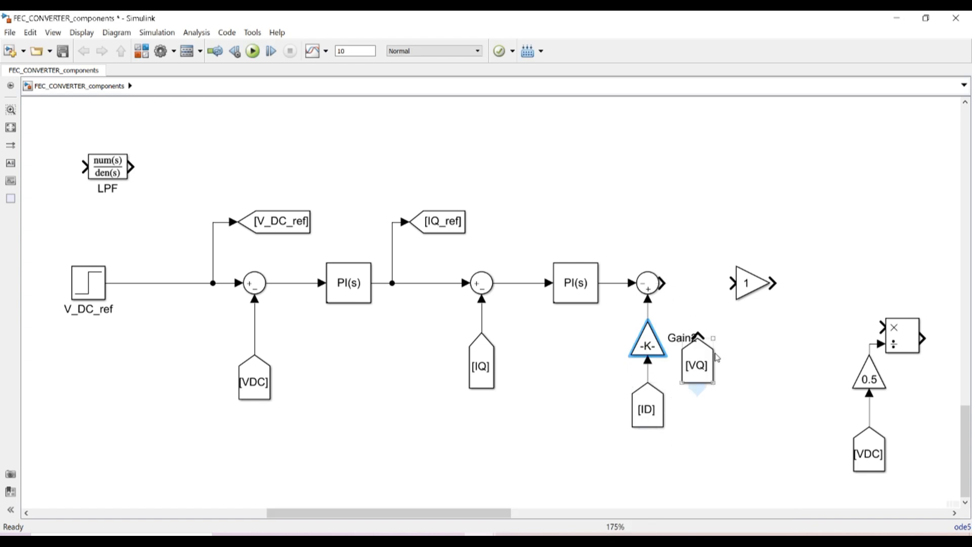
left_click(649, 287)
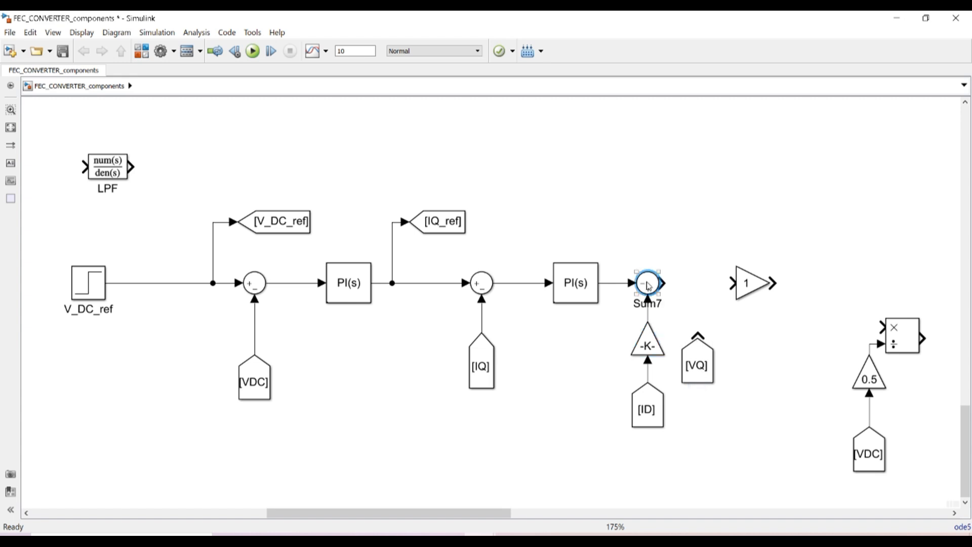
left_click_drag(649, 286, 699, 286)
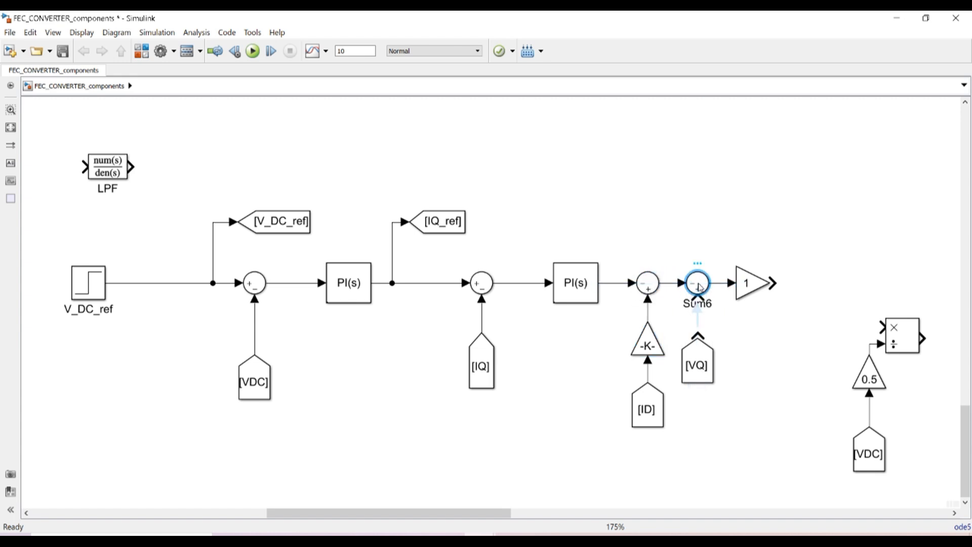
double_click(698, 283)
double_click(580, 377)
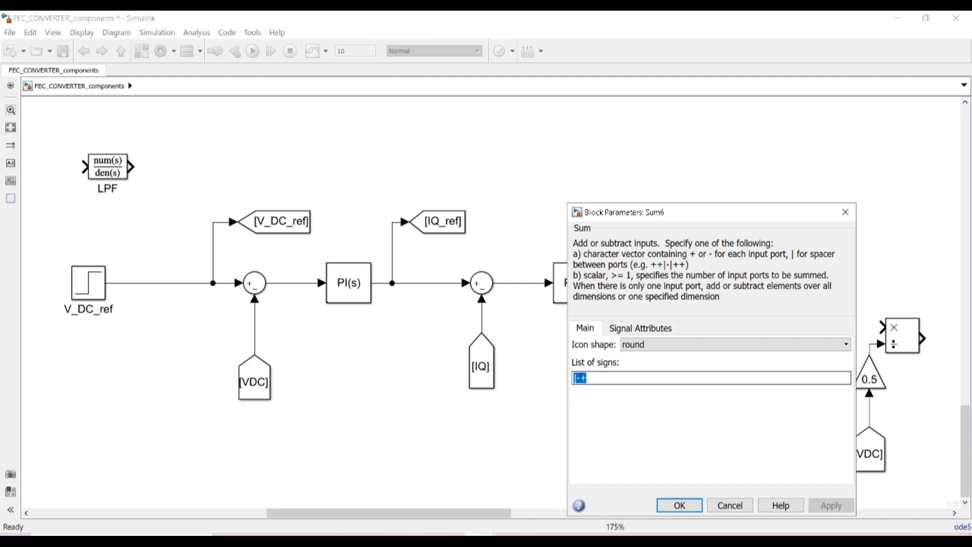
left_click(581, 380)
key("BackSpace")
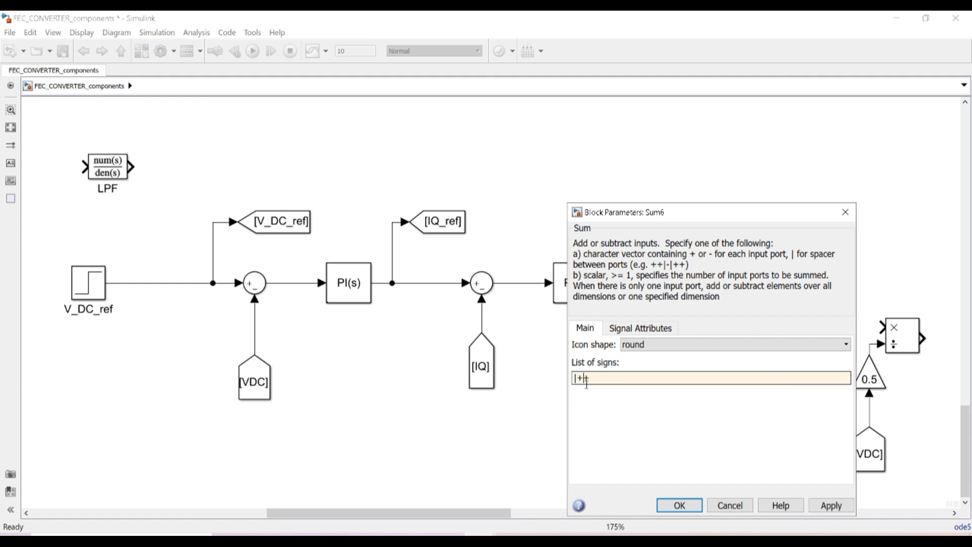
left_click(664, 507)
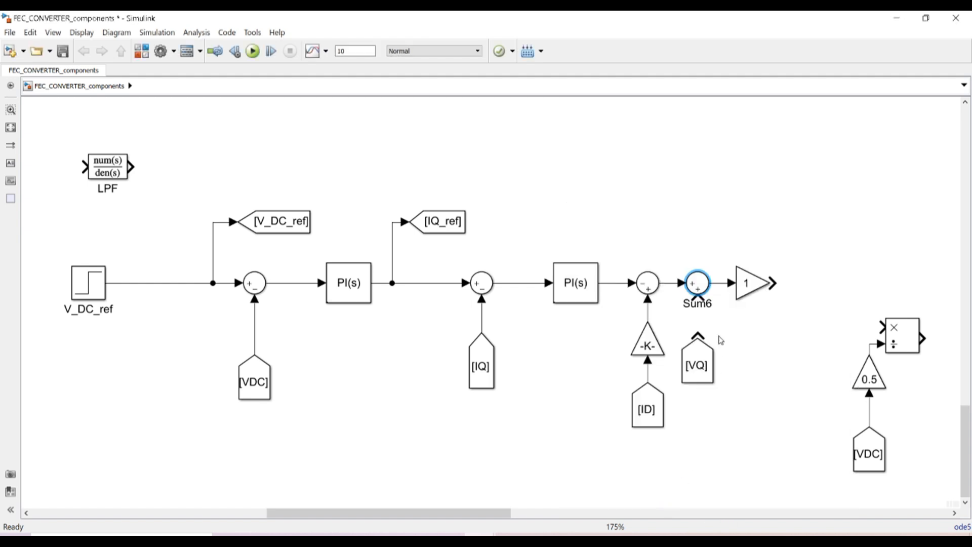
left_click_drag(698, 336, 698, 299)
Move the product, 0.5 gain and [VDC] blocks beside the gain of 1 and wire its output into the product
left_click(741, 345)
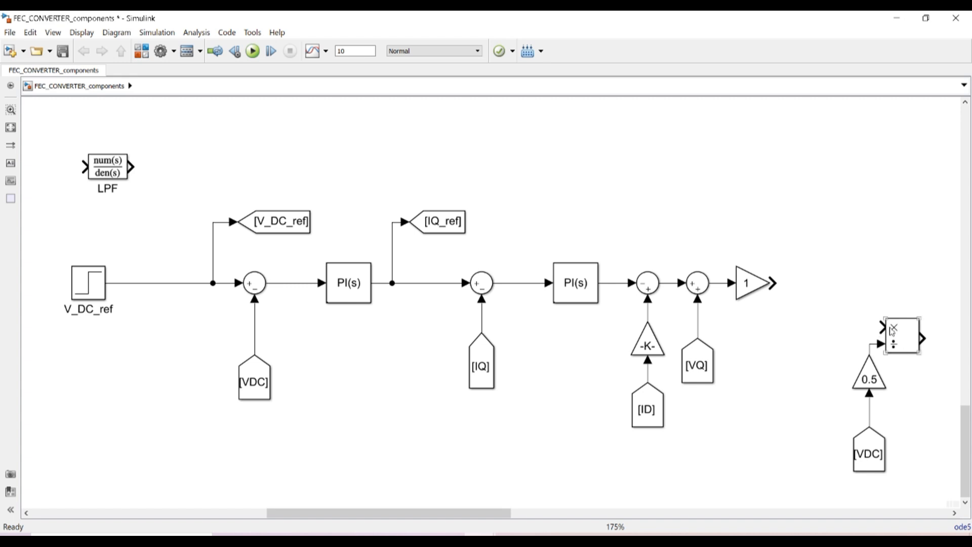
left_click_drag(845, 304, 900, 484)
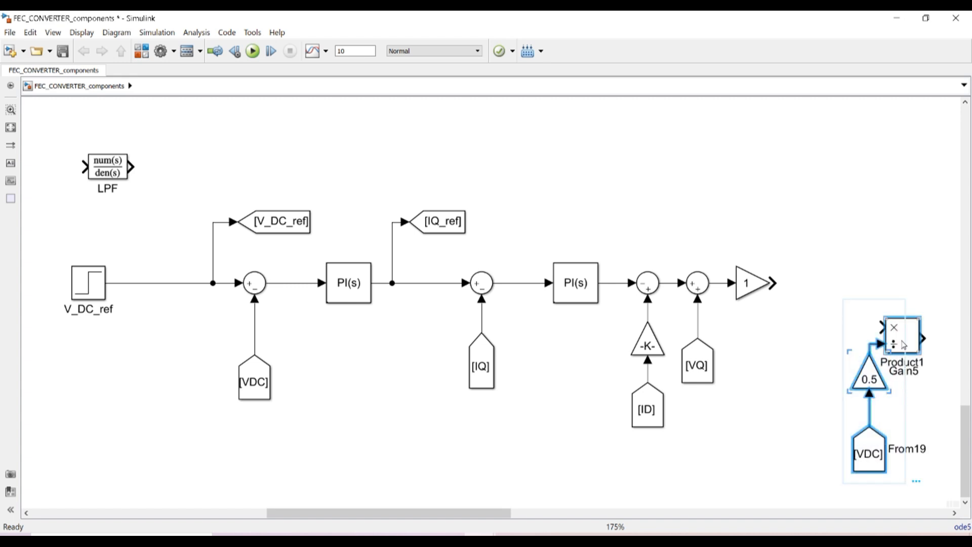
left_click_drag(898, 341, 859, 296)
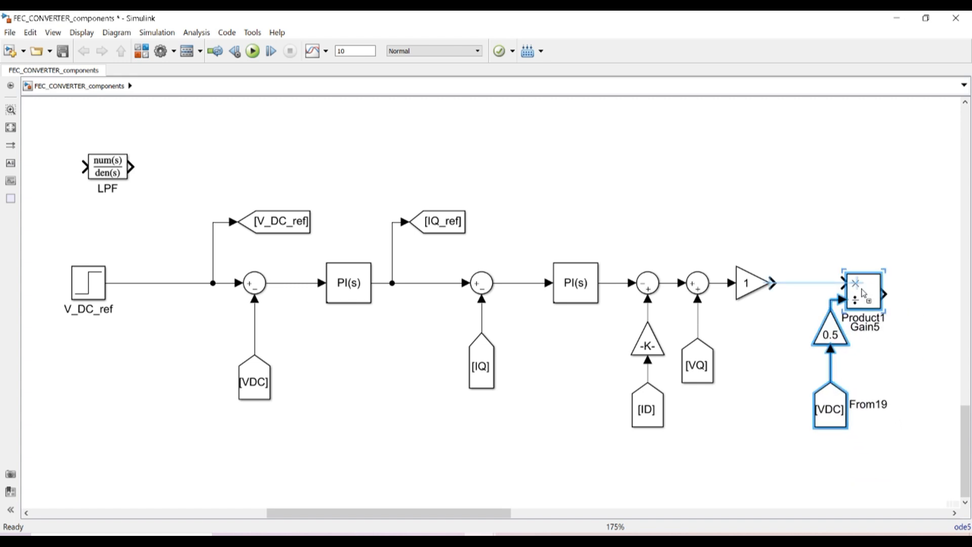
left_click(904, 361)
left_click_drag(773, 283, 916, 294)
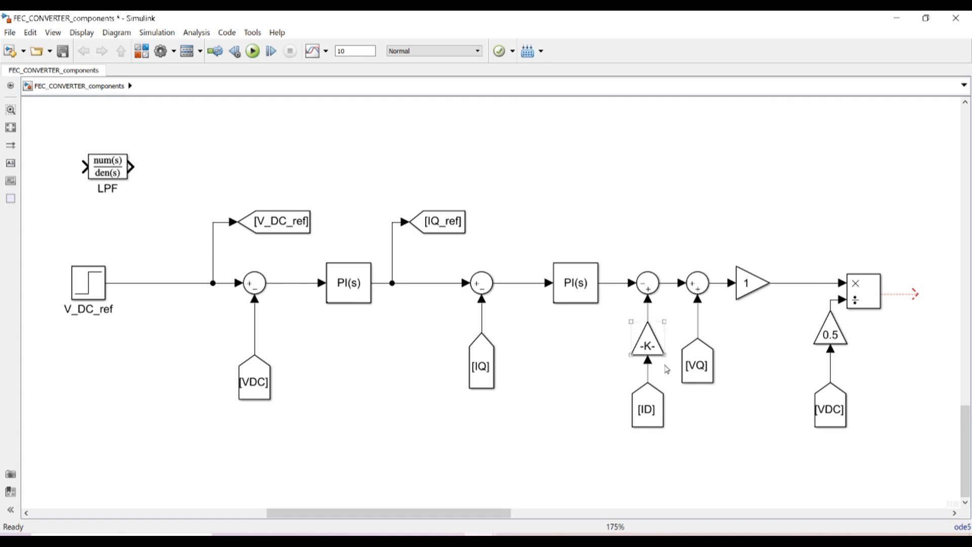
left_click(496, 376)
left_click(453, 362)
left_click(101, 169)
Check the LPF coefficients and insert the LPF on the V_DC_ref line right after the step
double_click(104, 169)
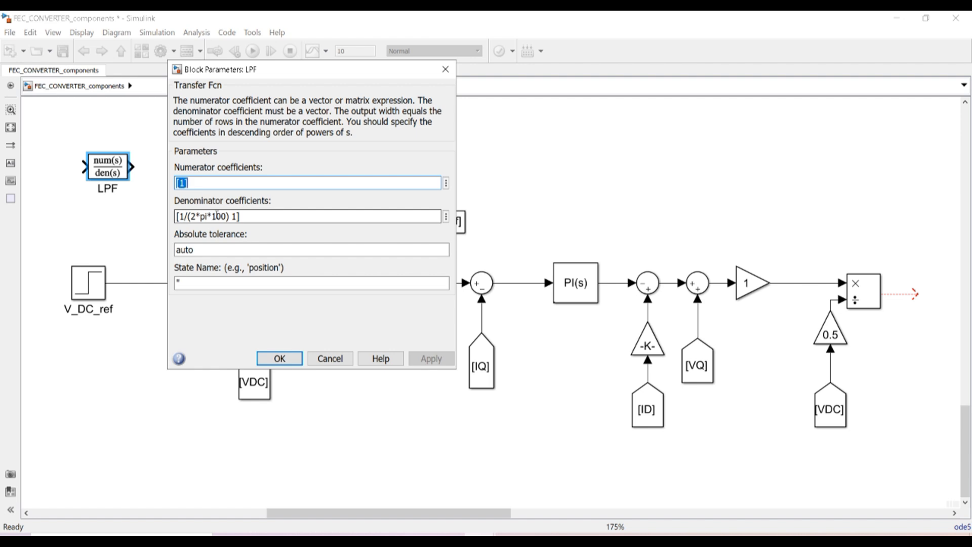
left_click(280, 359)
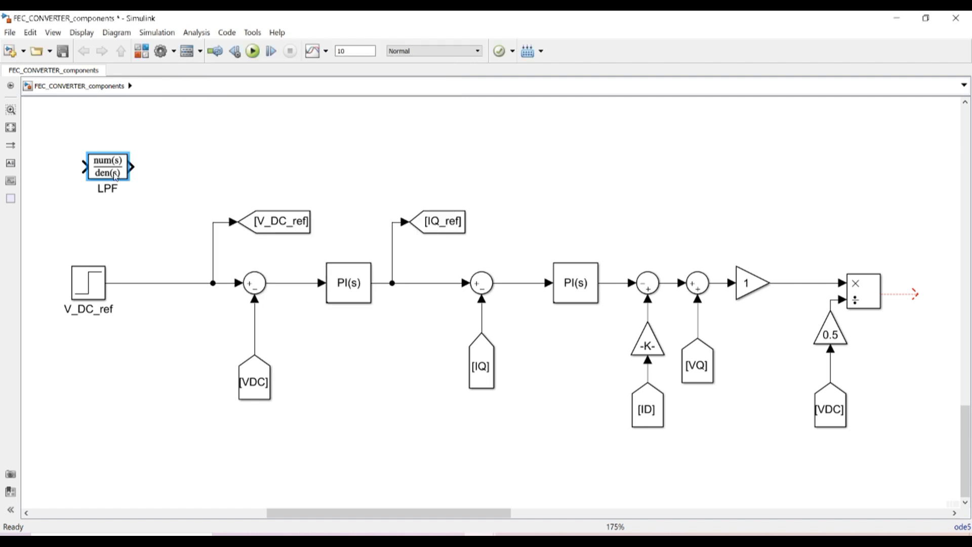
left_click_drag(107, 164, 182, 279)
left_click(168, 184)
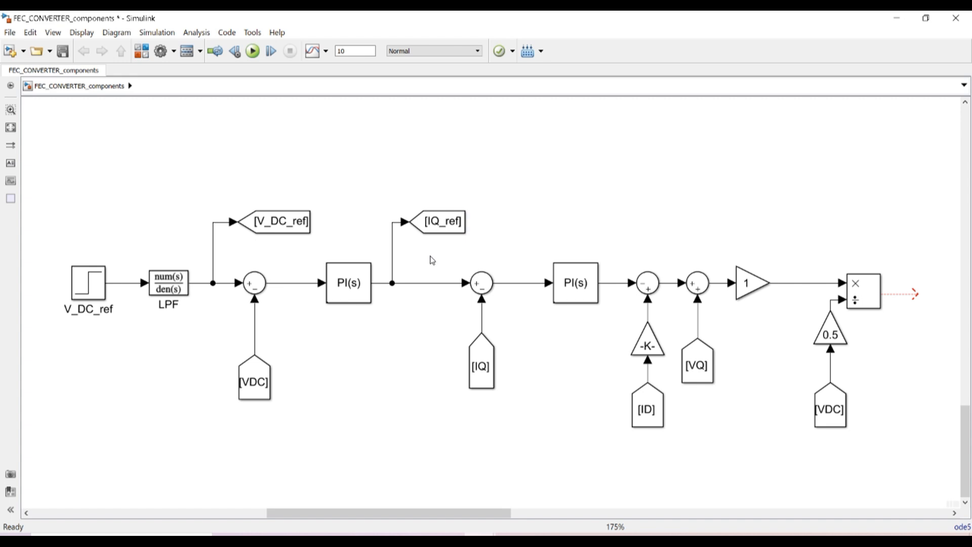
left_click_drag(431, 257, 905, 443)
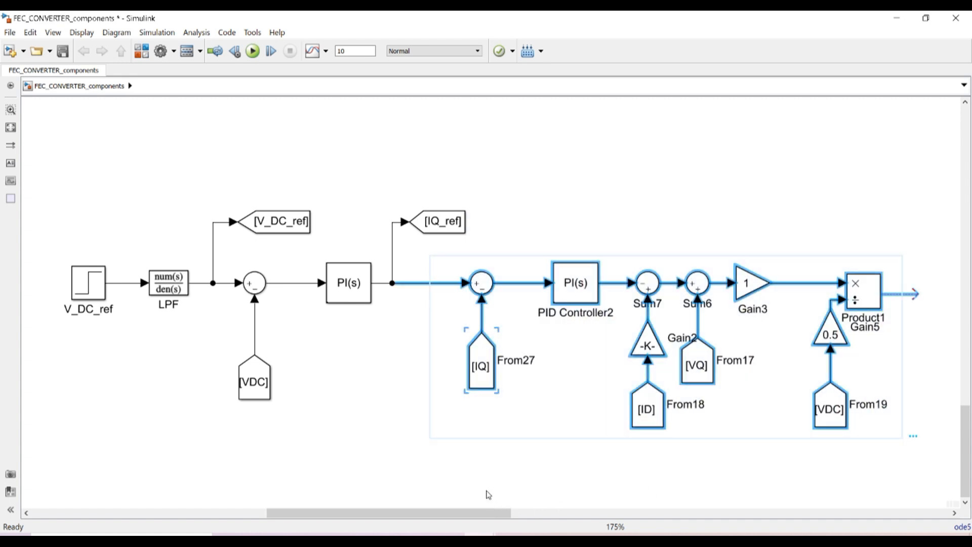
Paste a copy of the current-control chain below the original
left_click(452, 481)
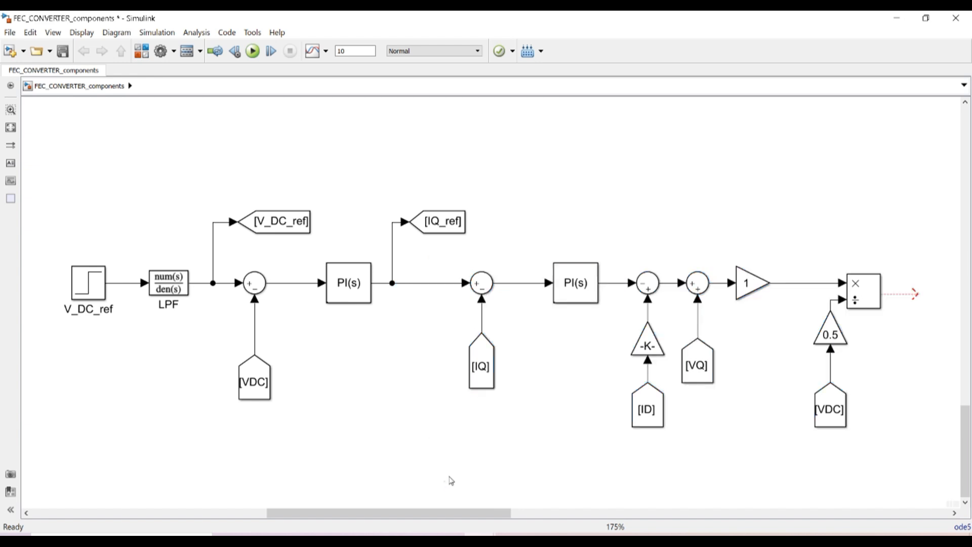
key("ctrl+v")
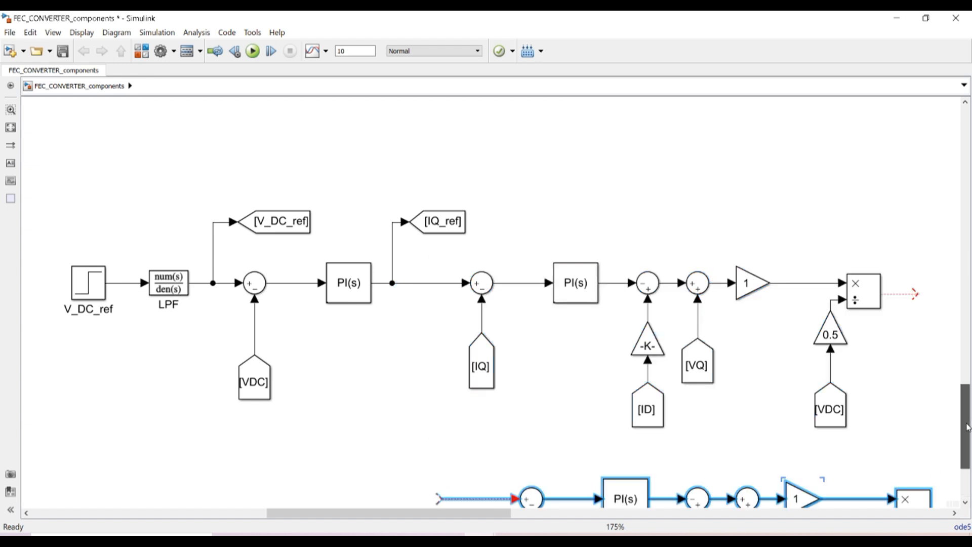
scroll(970, 456, "down", 3)
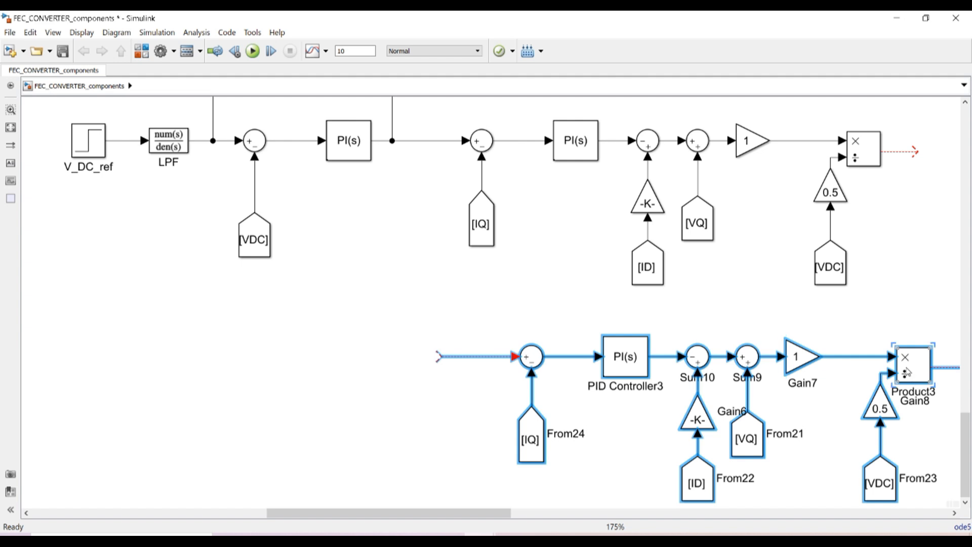
left_click_drag(910, 373, 837, 370)
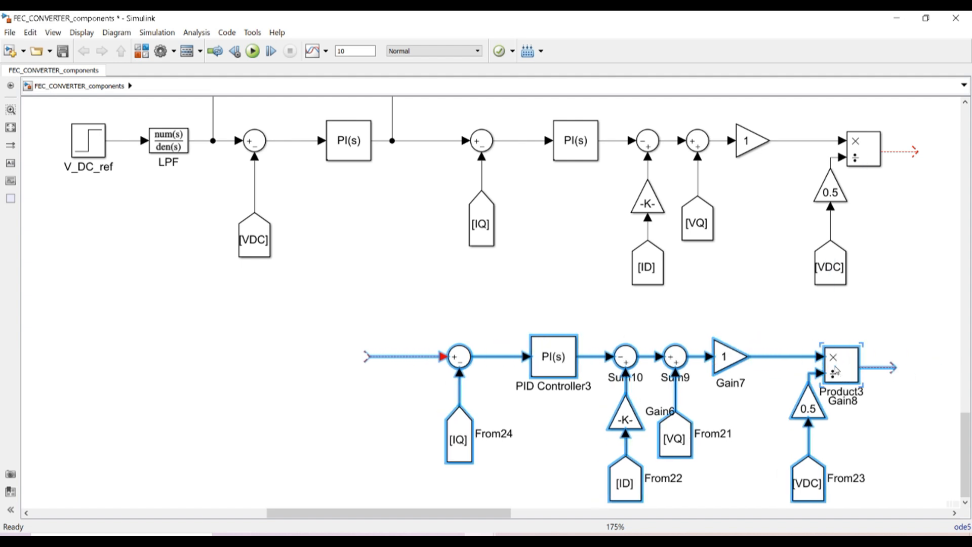
left_click(305, 310)
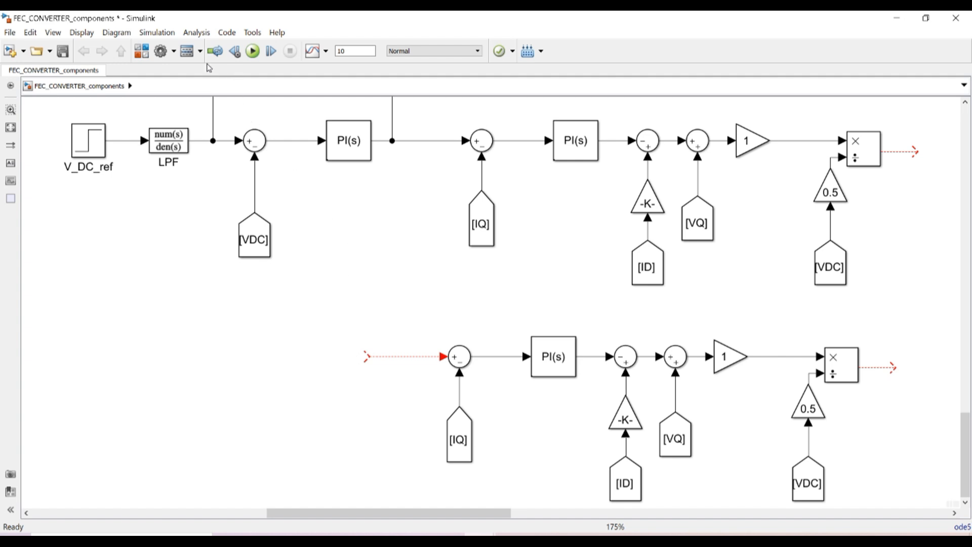
Add a Constant block with value 0 from the library and wire it into the copied sum
left_click(141, 51)
left_click(469, 103)
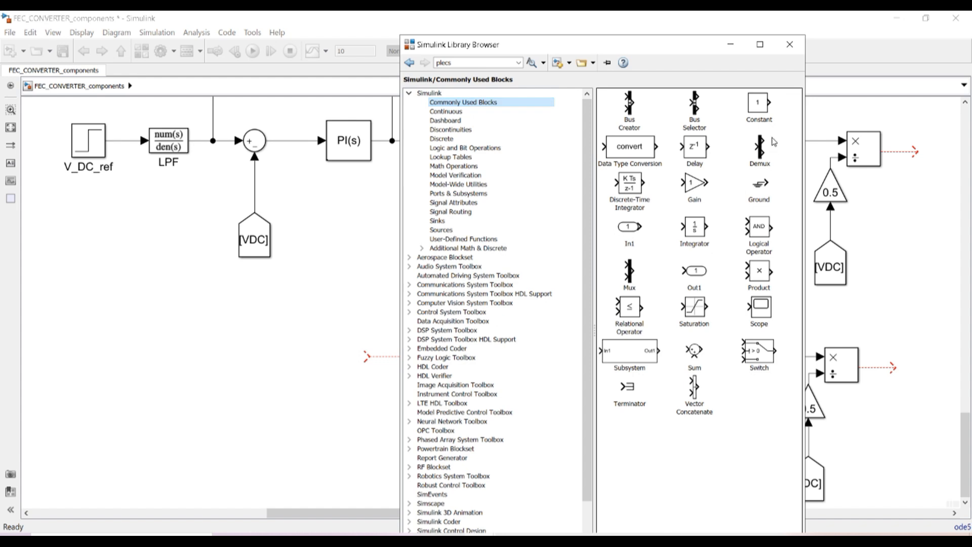
left_click(759, 104)
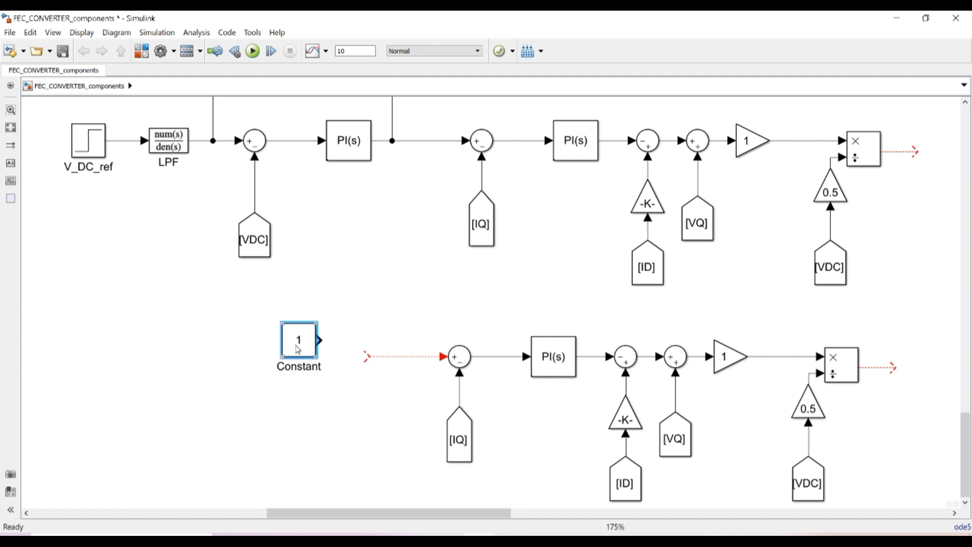
double_click(298, 350)
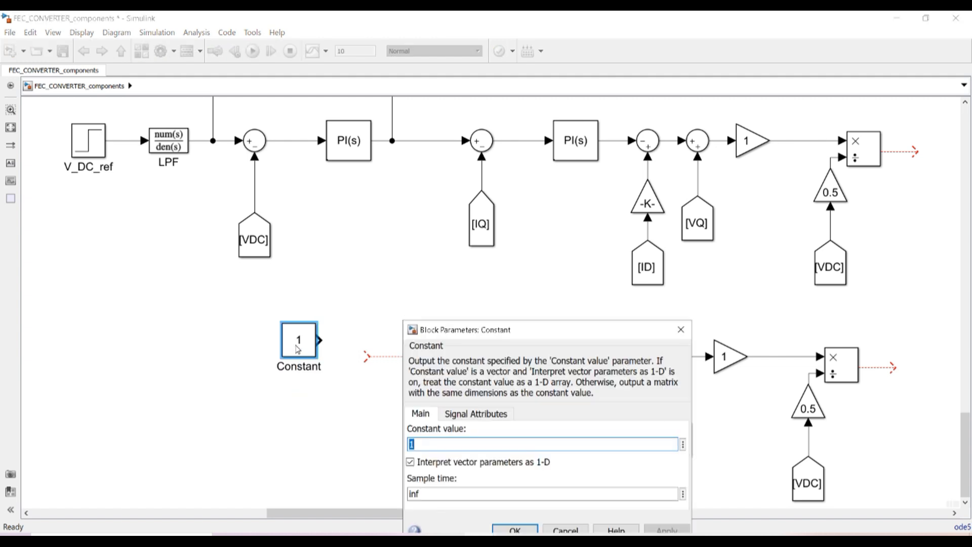
type("0")
left_click(515, 529)
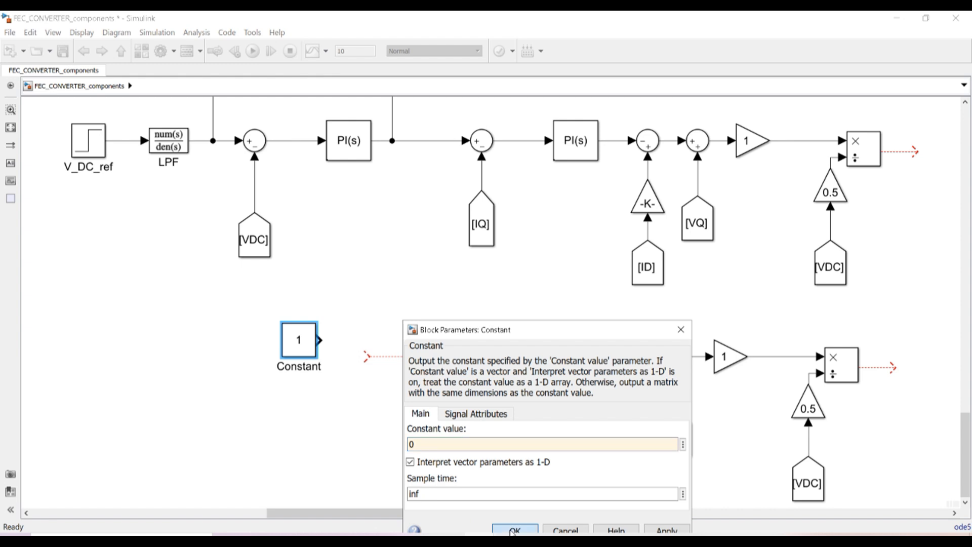
left_click_drag(321, 338, 369, 354)
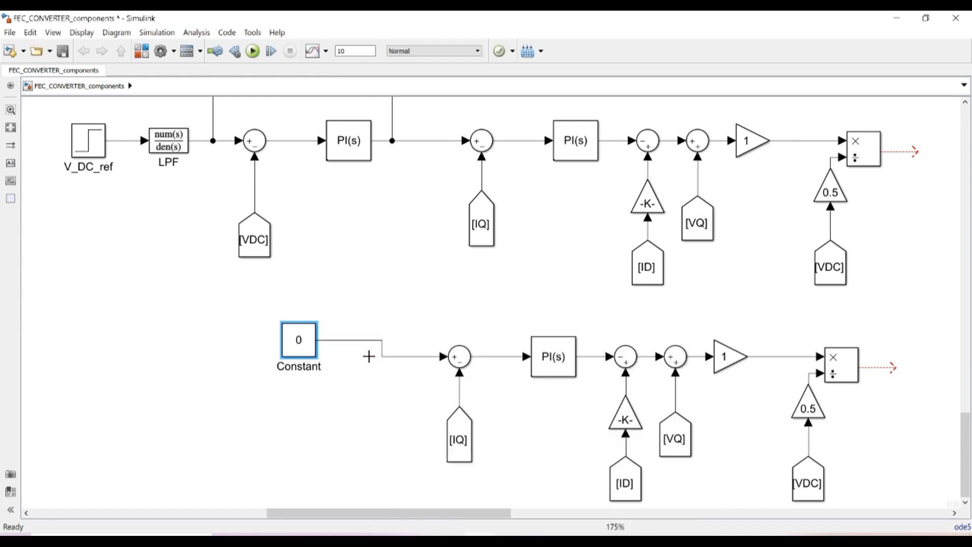
mouse_move(298, 344)
left_mouse_down()
mouse_move(338, 363)
mouse_move(192, 357)
mouse_move(380, 367)
left_mouse_up()
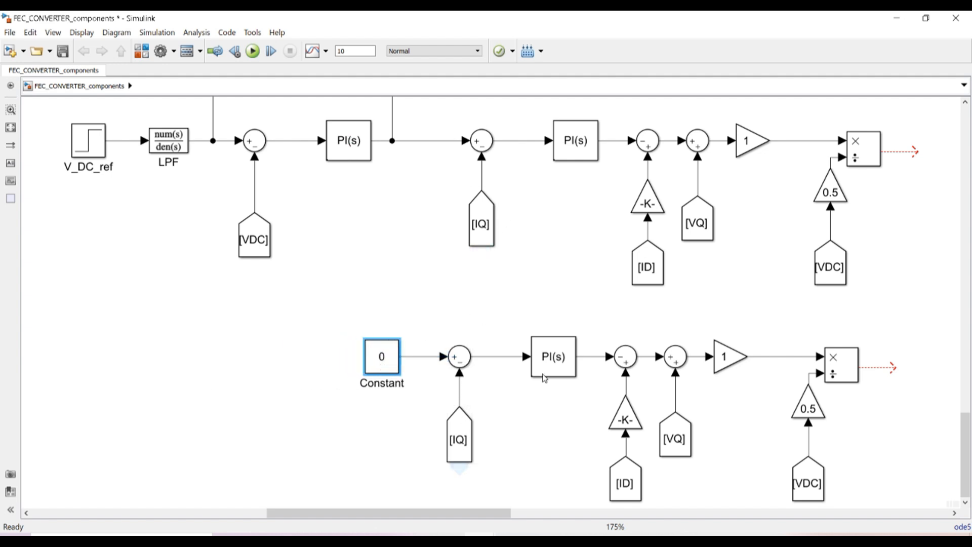
Reposition the lower control row and change From24's tag from IQ to ID
left_click_drag(343, 327, 874, 497)
left_click_drag(559, 315, 581, 315)
scroll(967, 424, "up", 1)
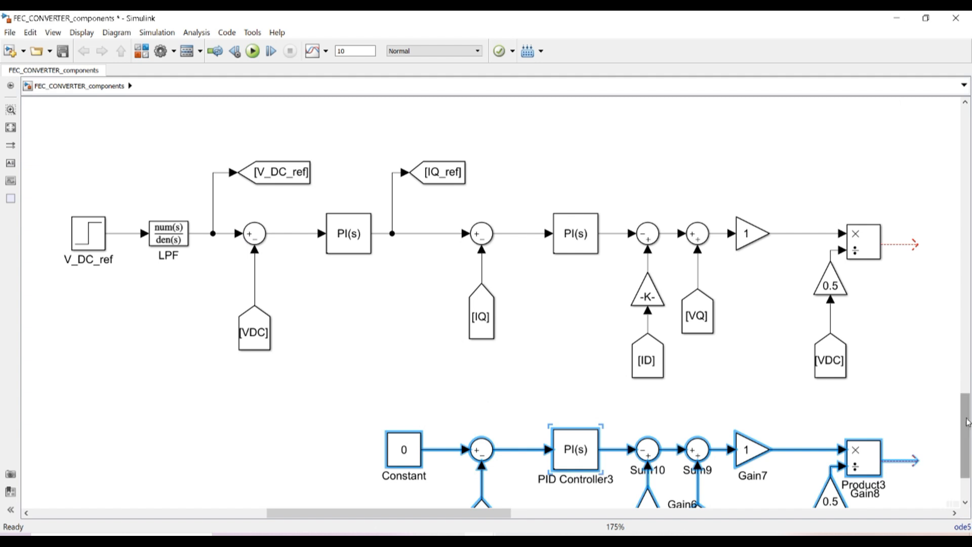
left_click_drag(967, 424, 968, 443)
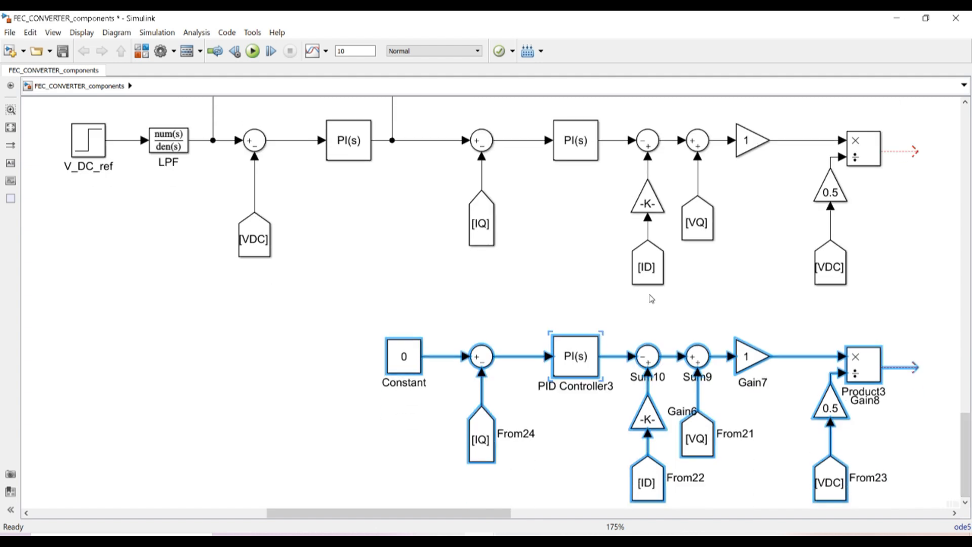
double_click(478, 440)
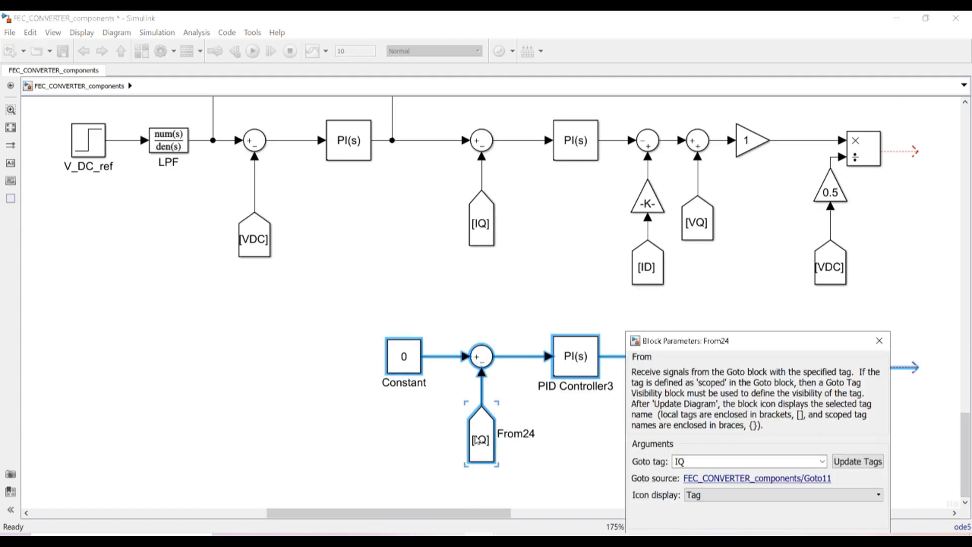
double_click(687, 463)
left_click(688, 462)
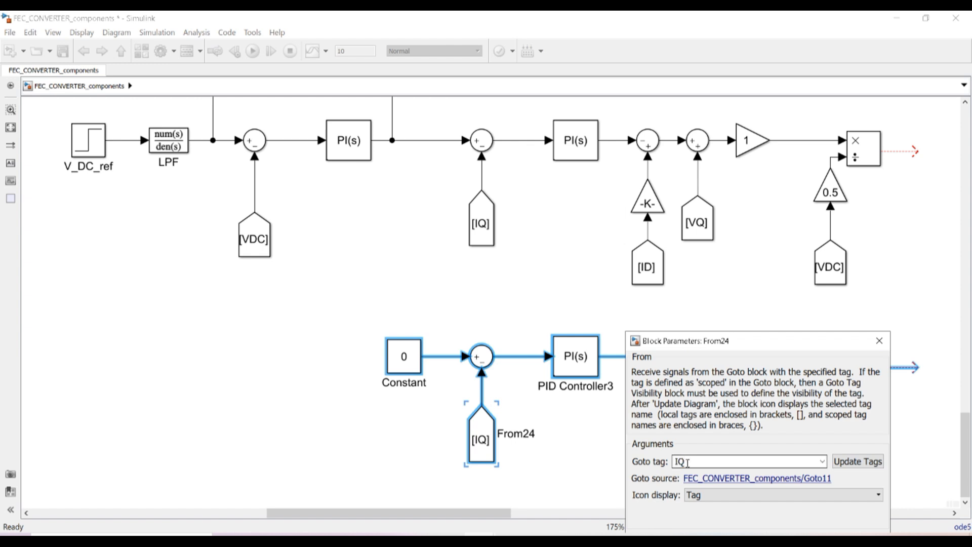
key("BackSpace")
type("D")
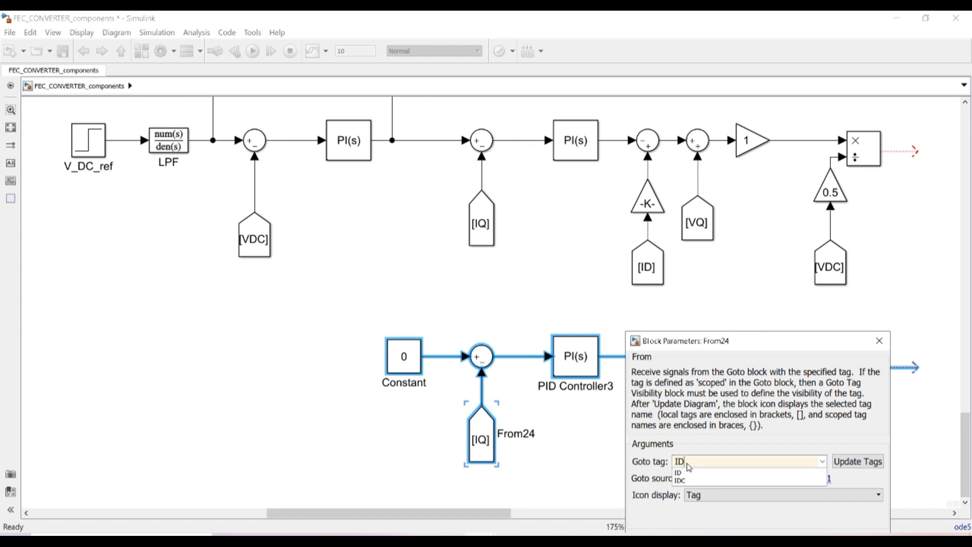
key("Return")
key("Return")
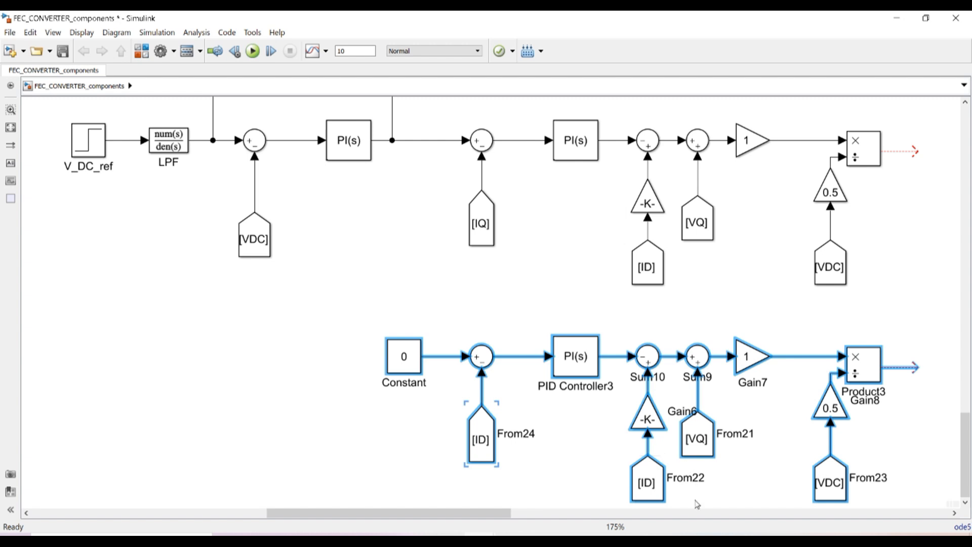
left_click(651, 414)
Set the From22 block's tag to IQ
double_click(647, 485)
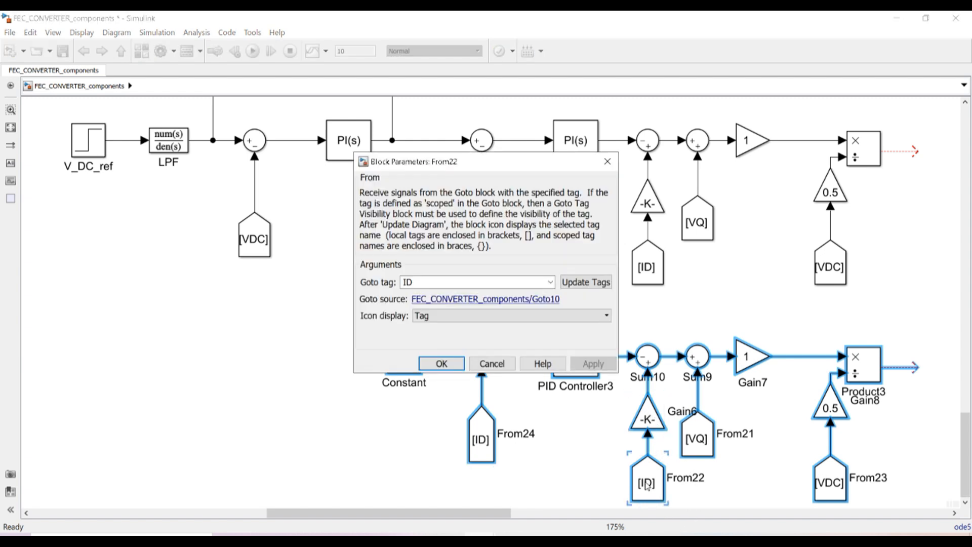
double_click(419, 282)
type("I")
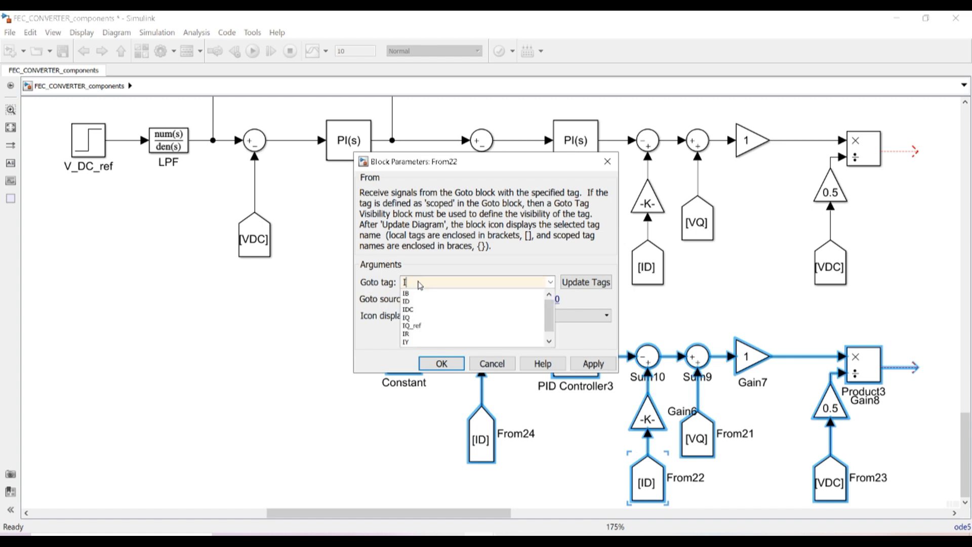
type("Q")
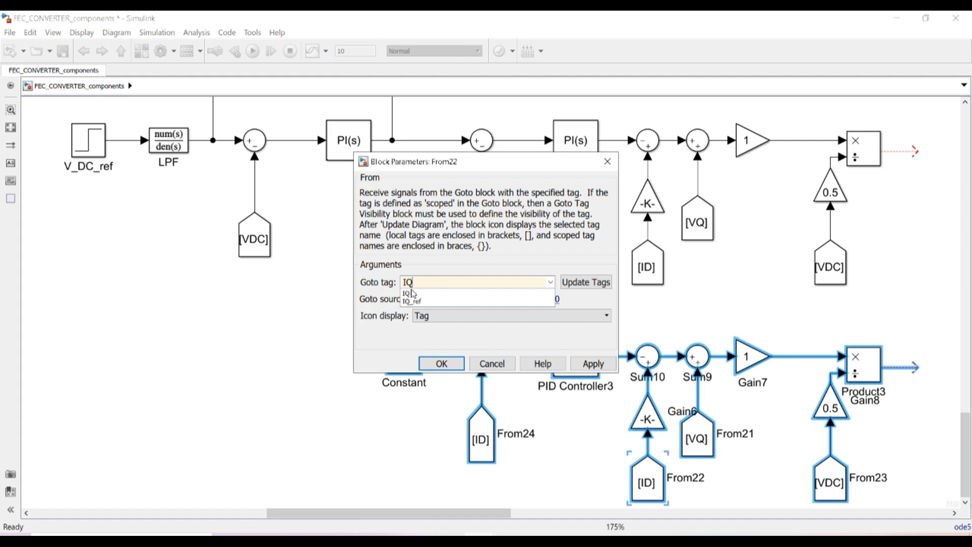
left_click(418, 294)
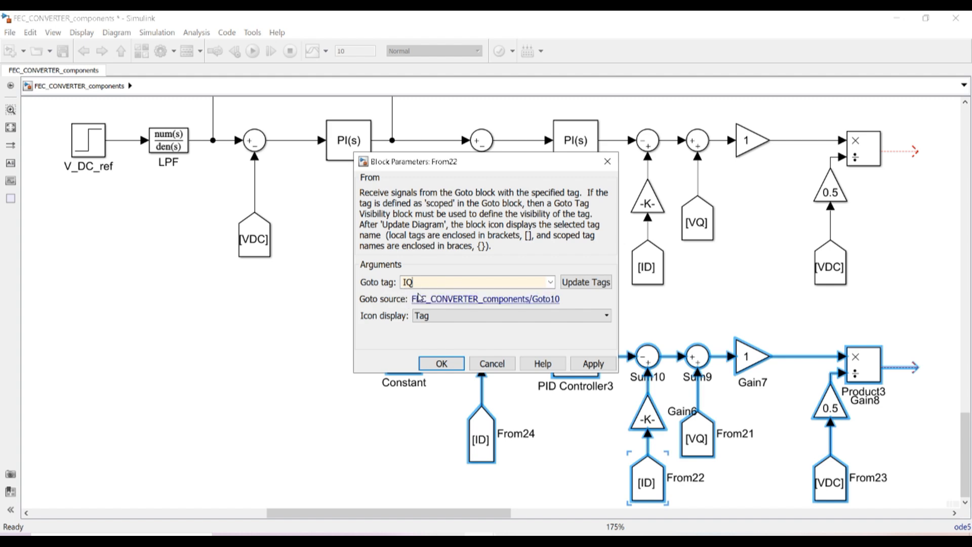
left_click(590, 365)
left_click(452, 367)
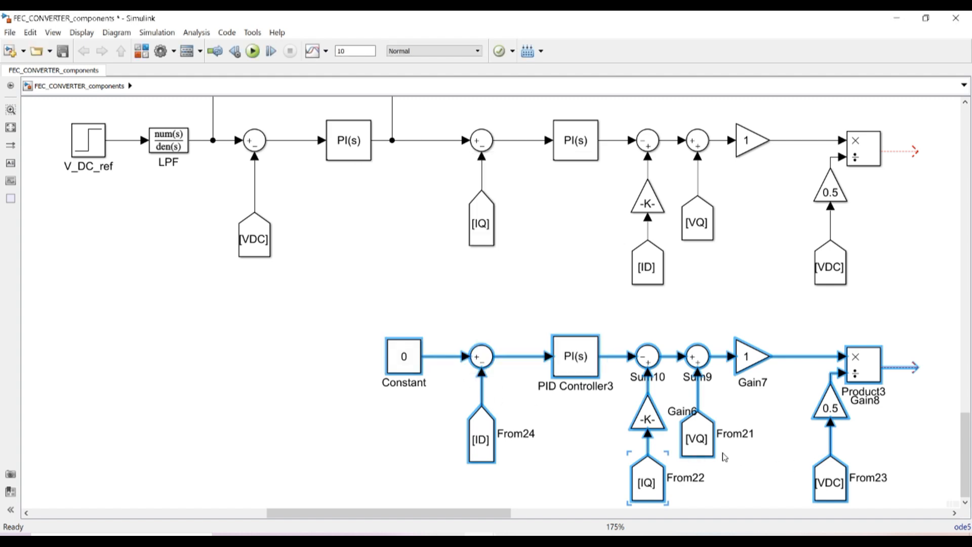
Change the From21 block's tag from VQ to VD
double_click(702, 438)
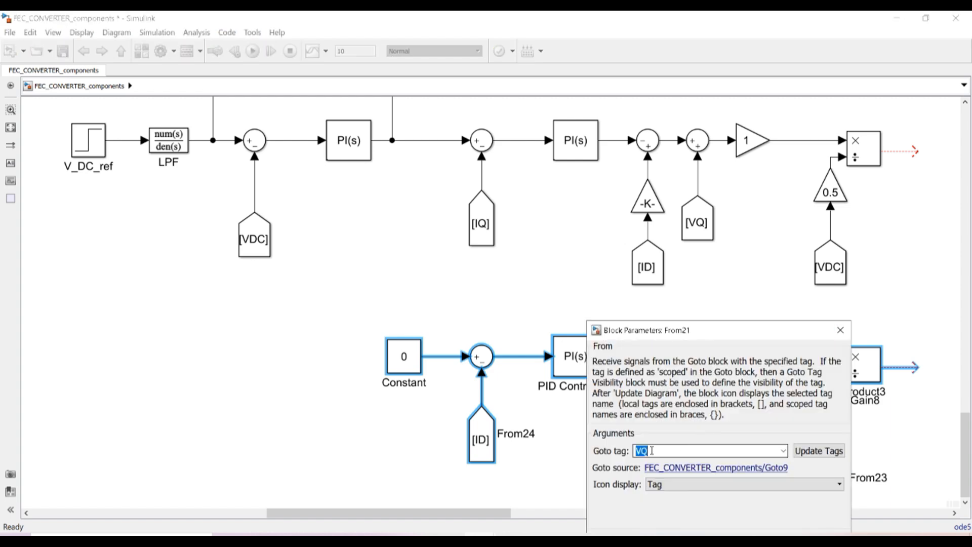
key("BackSpace")
type("D")
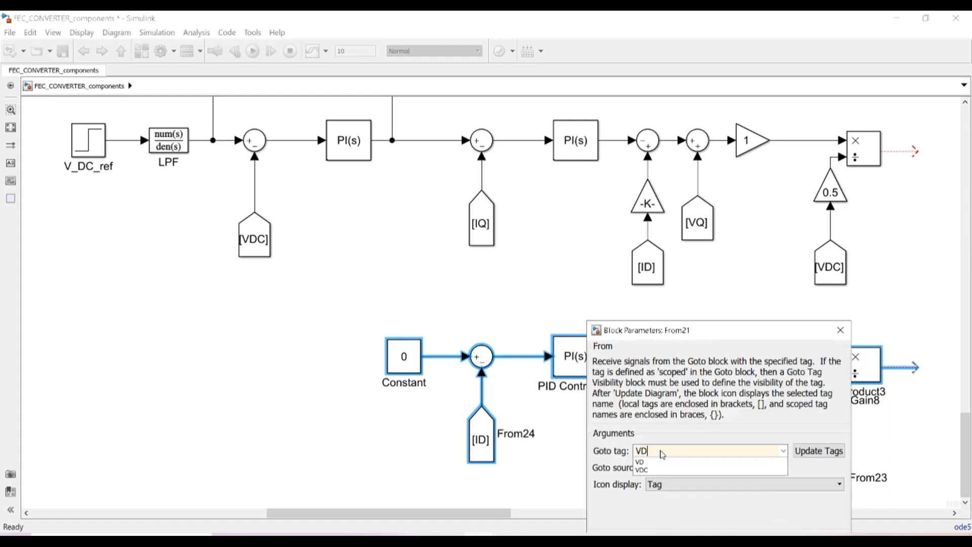
left_click(640, 462)
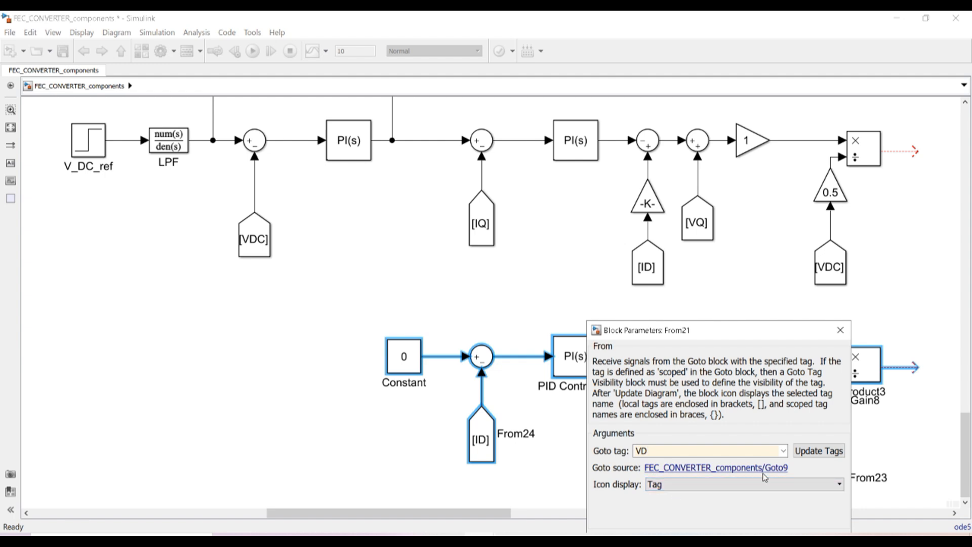
left_click_drag(765, 334, 766, 252)
left_click(827, 462)
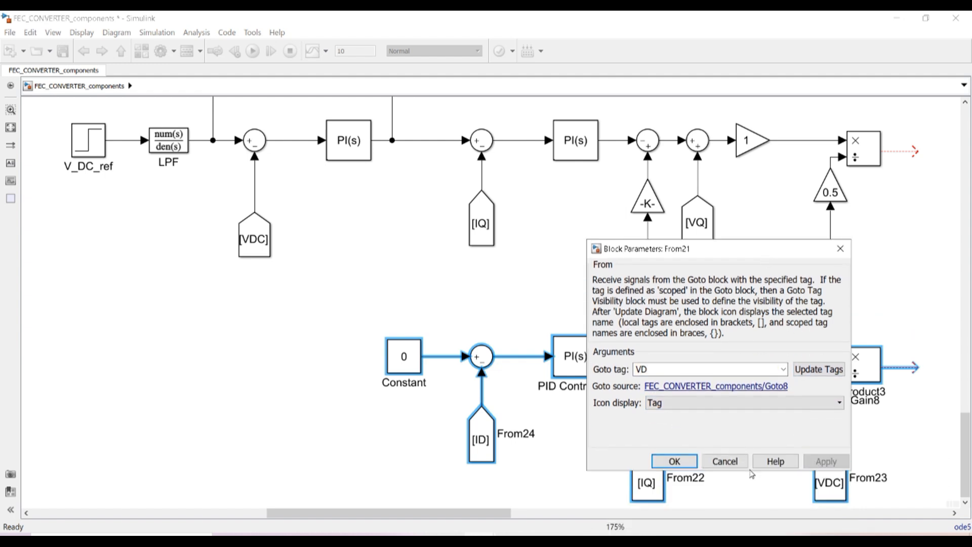
left_click(682, 468)
left_click(776, 454)
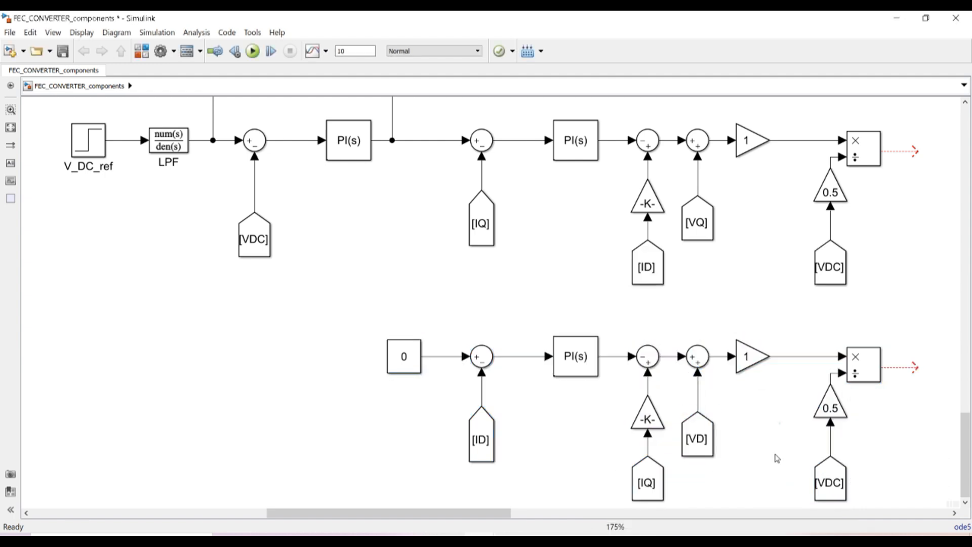
left_click(730, 380)
Set Sum10's list of signs to |--
double_click(648, 358)
double_click(526, 414)
left_click(533, 414)
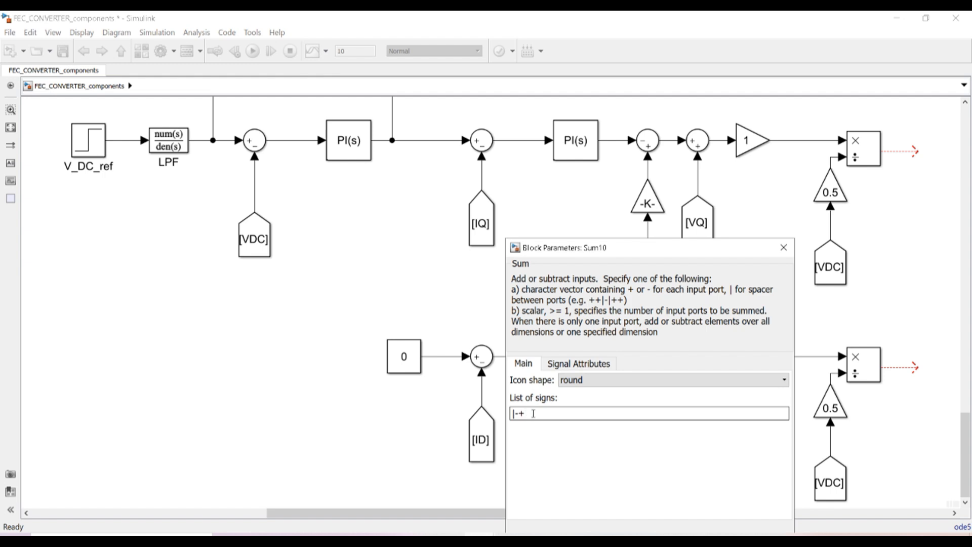
key("BackSpace")
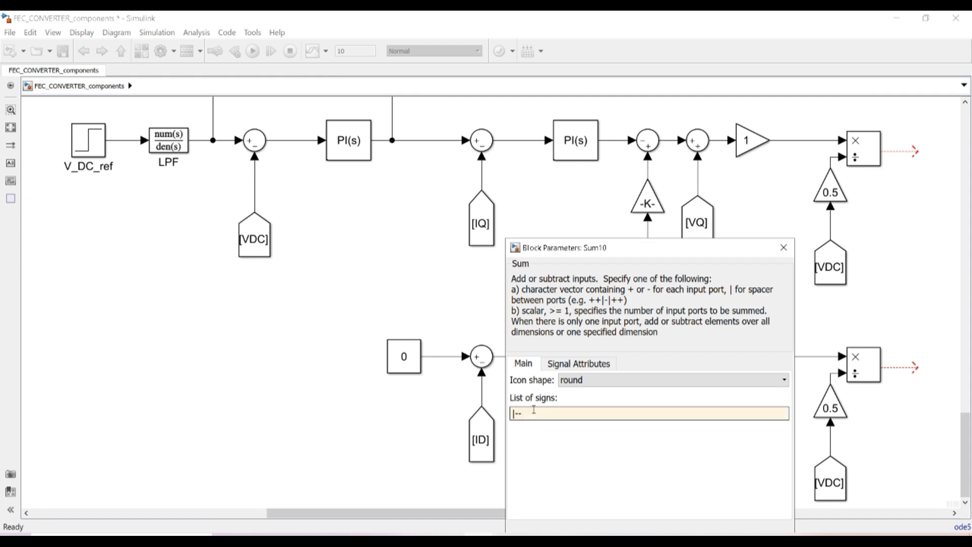
left_click_drag(638, 253, 632, 187)
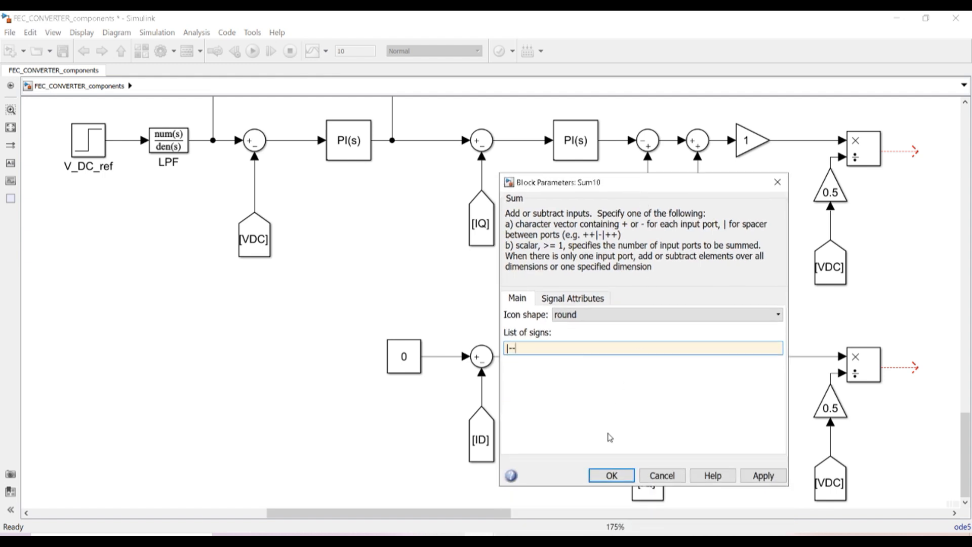
left_click(611, 475)
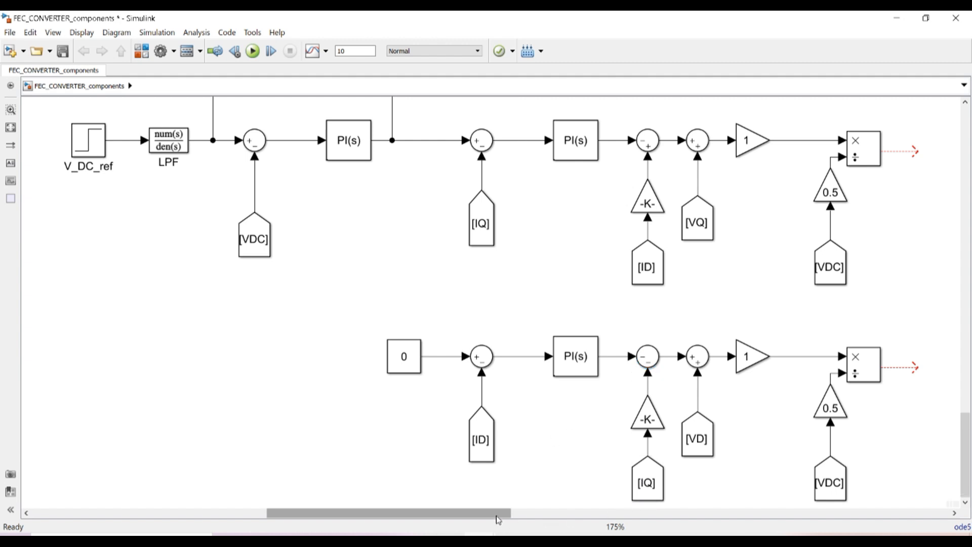
left_click_drag(964, 458, 966, 448)
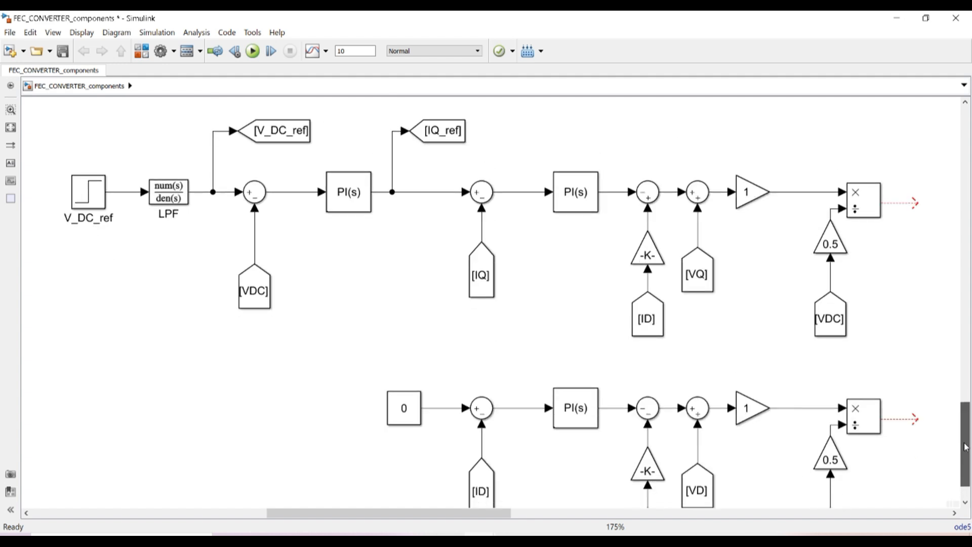
Connect the upper product output to mux input 1 and the lower product output to mux input 2
left_click(831, 334)
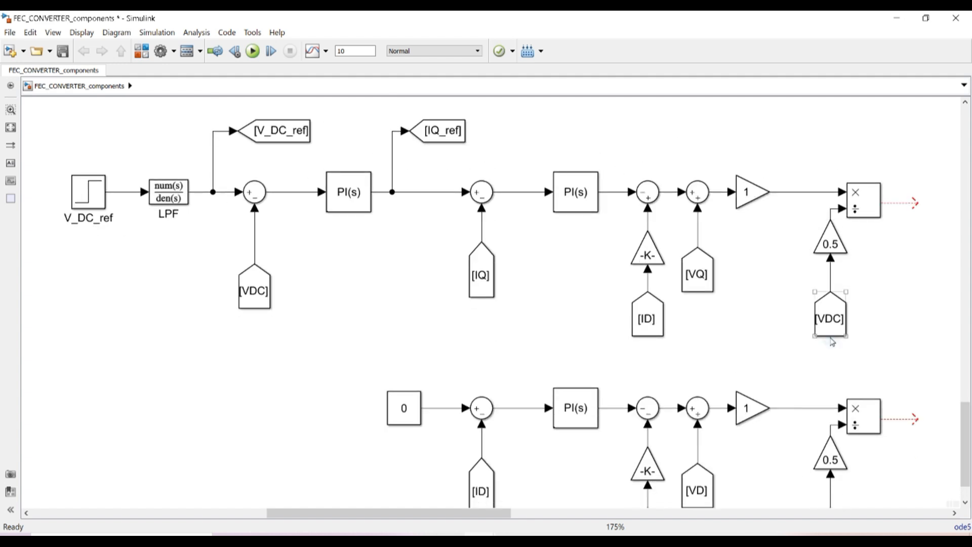
left_click(854, 324)
left_click_drag(453, 513, 562, 517)
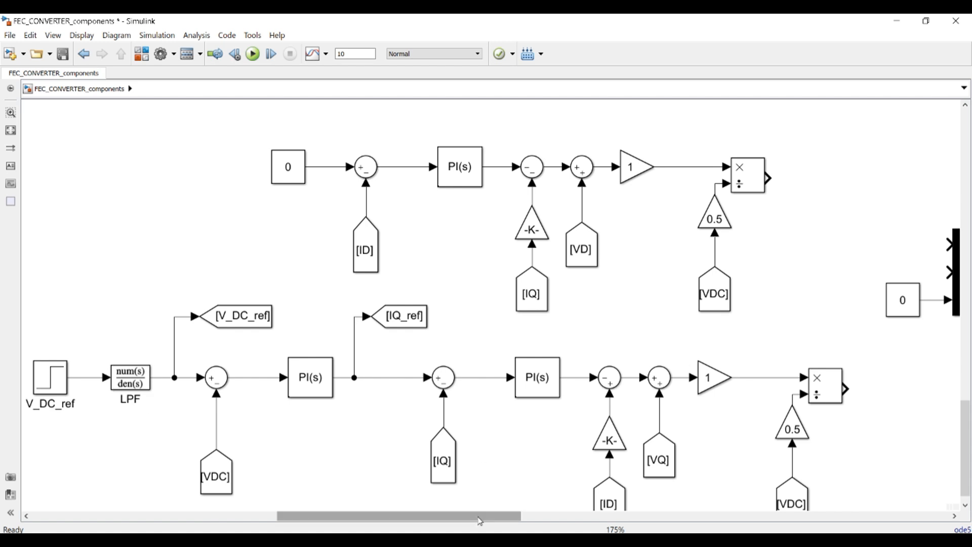
left_click_drag(480, 520, 553, 524)
left_click_drag(487, 178, 668, 244)
left_click_drag(565, 389, 668, 272)
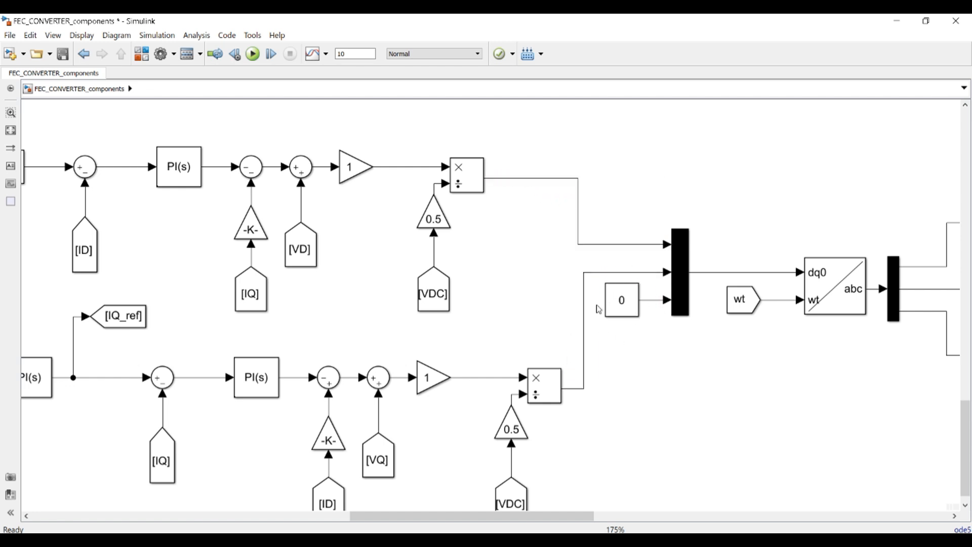
left_click_drag(543, 516, 587, 516)
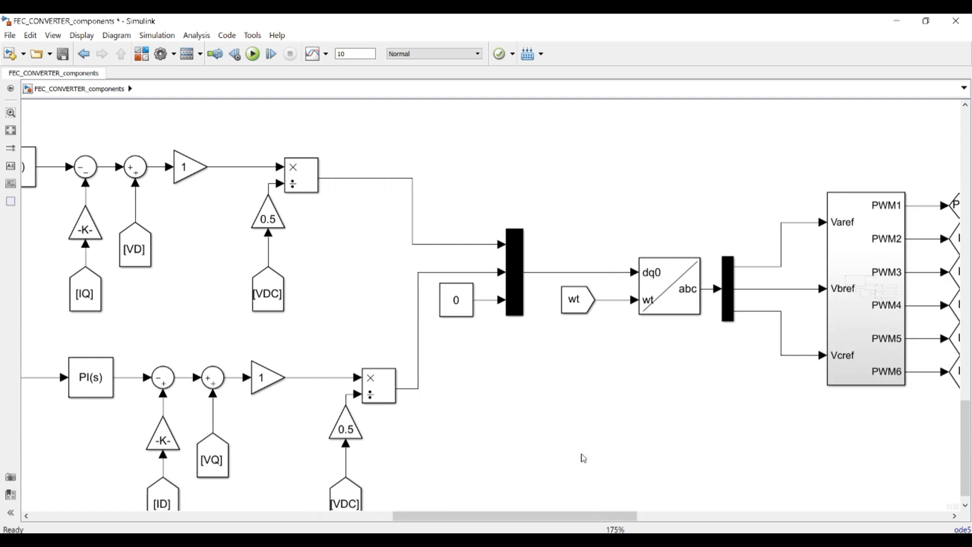
left_click(589, 301)
left_click(690, 285)
left_click_drag(610, 521, 657, 521)
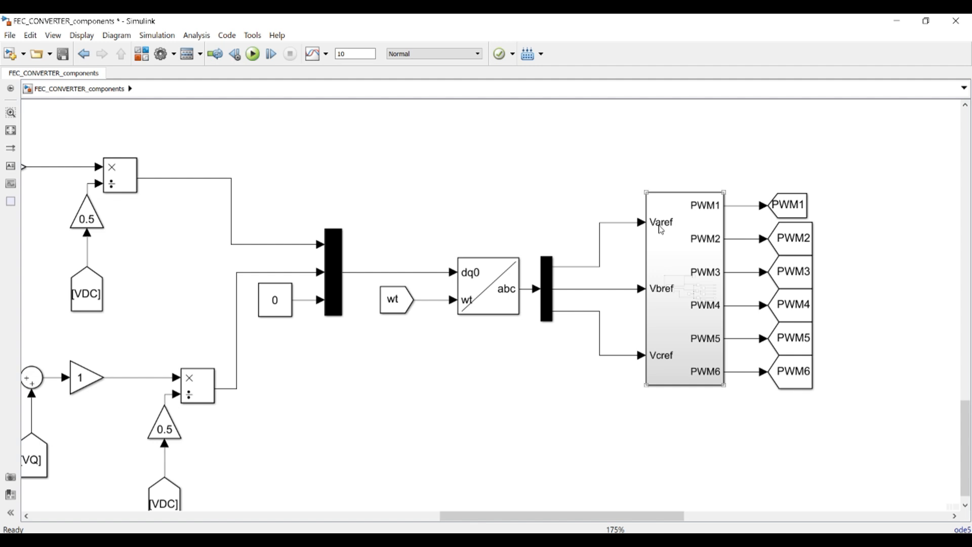
Open the PWM Subsystem1 and zoom in on its carrier comparison and NOT logic
double_click(681, 326)
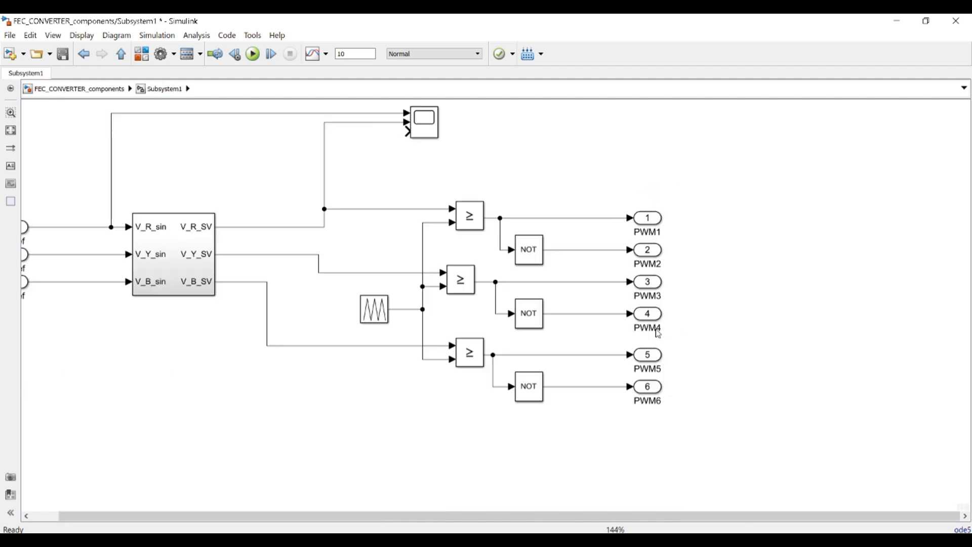
left_click_drag(517, 521, 425, 524)
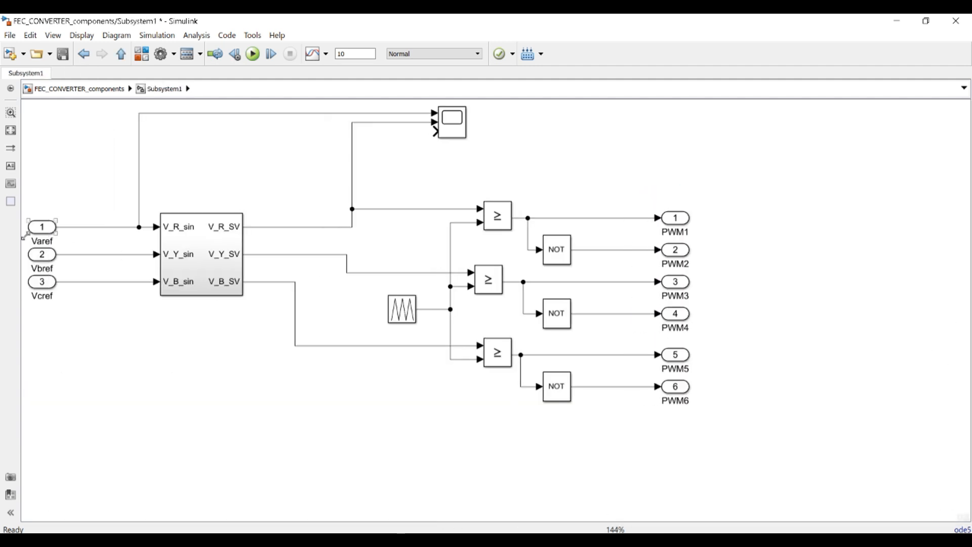
scroll(36, 228, "up", 2)
scroll(36, 228, "up", 3)
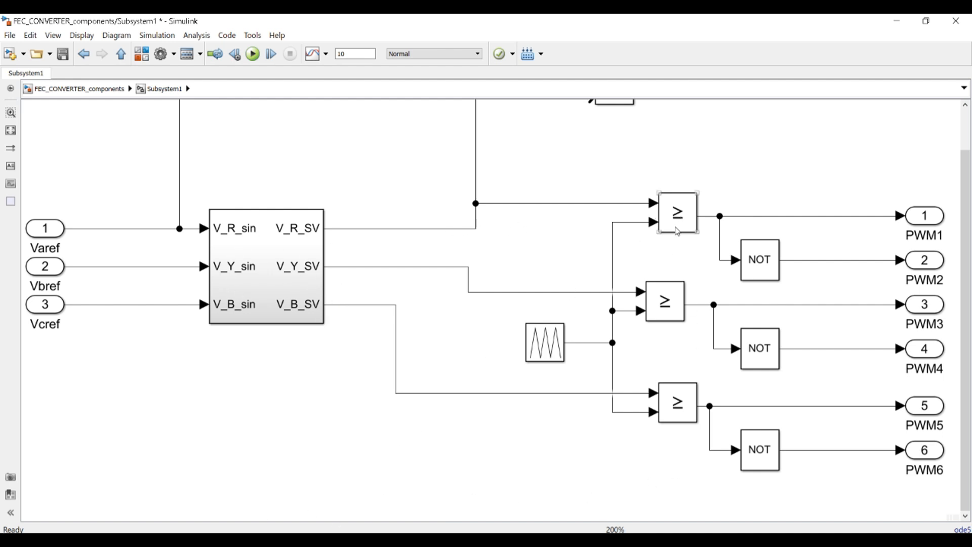
Keep the Repeating Sequence times [0 1/(2*f_sw) 1/f_sw] and outputs [-1 1 -1]
double_click(555, 344)
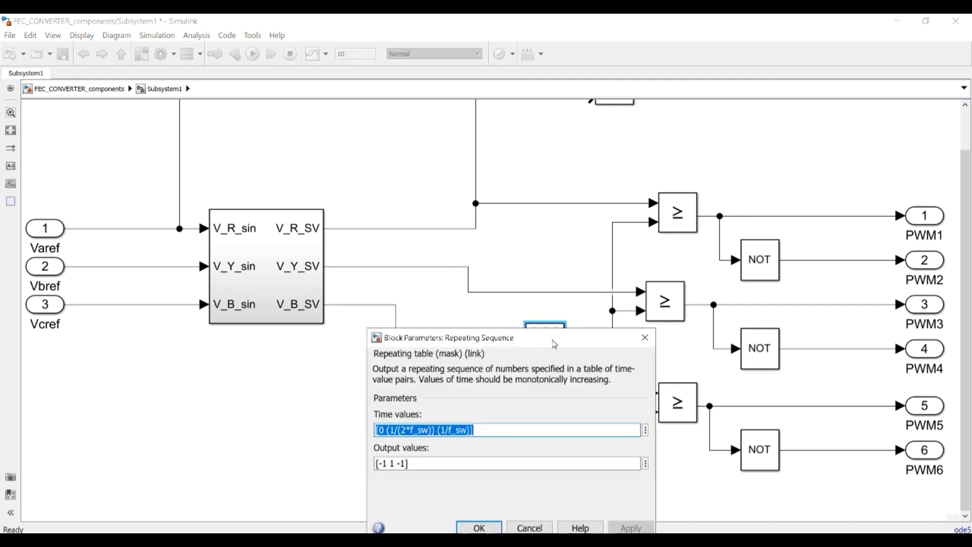
left_click(395, 430)
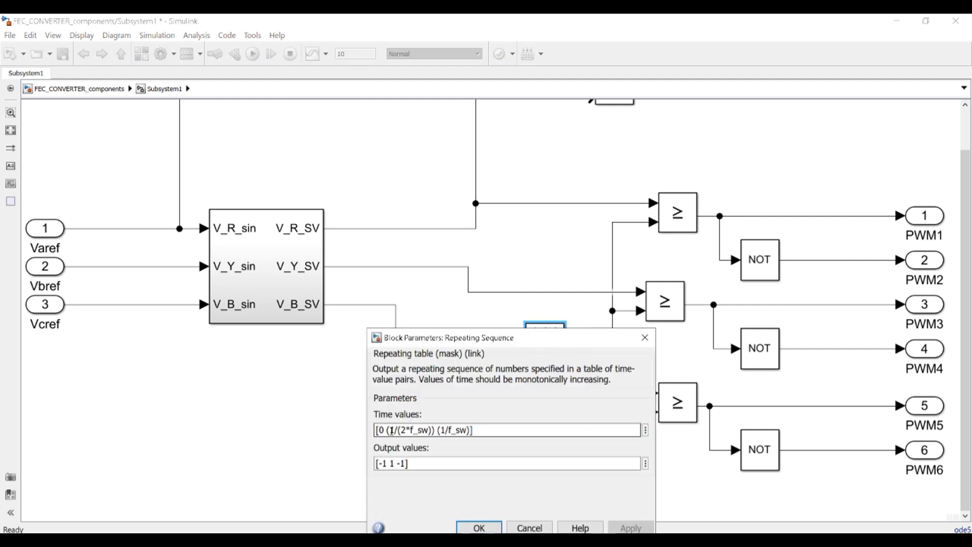
left_click_drag(390, 430, 432, 430)
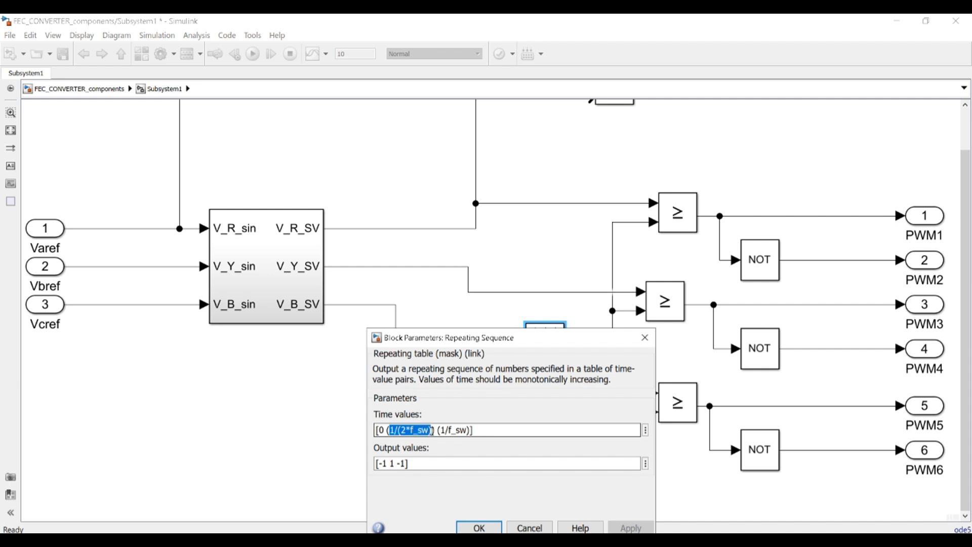
left_click(456, 430)
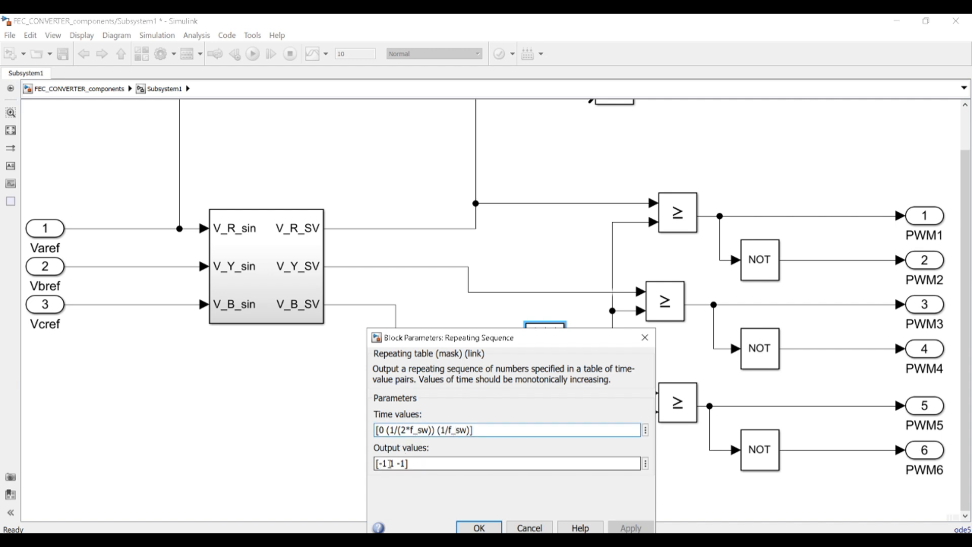
left_click(476, 528)
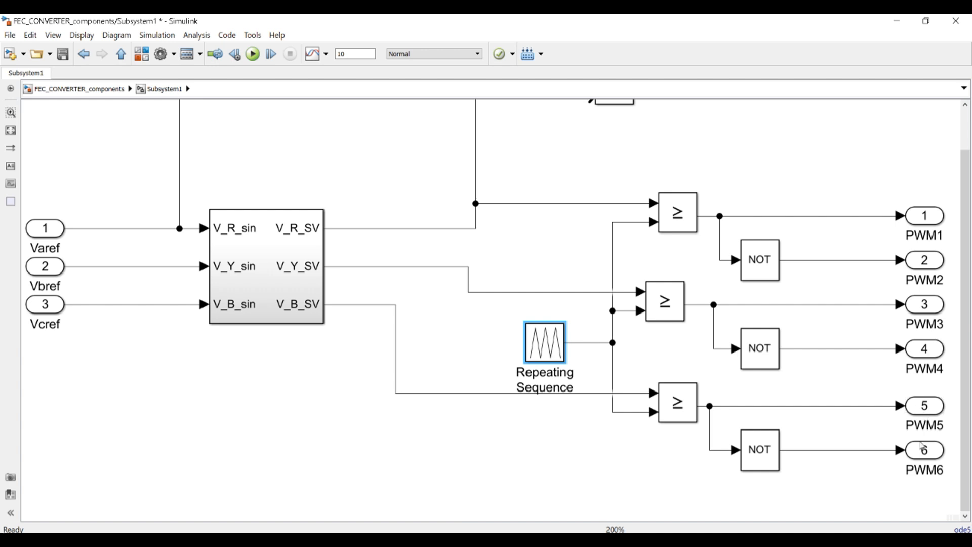
Look inside Subsystem1, then return to the top-level FEC_CONVERTER_components model
left_click(78, 89)
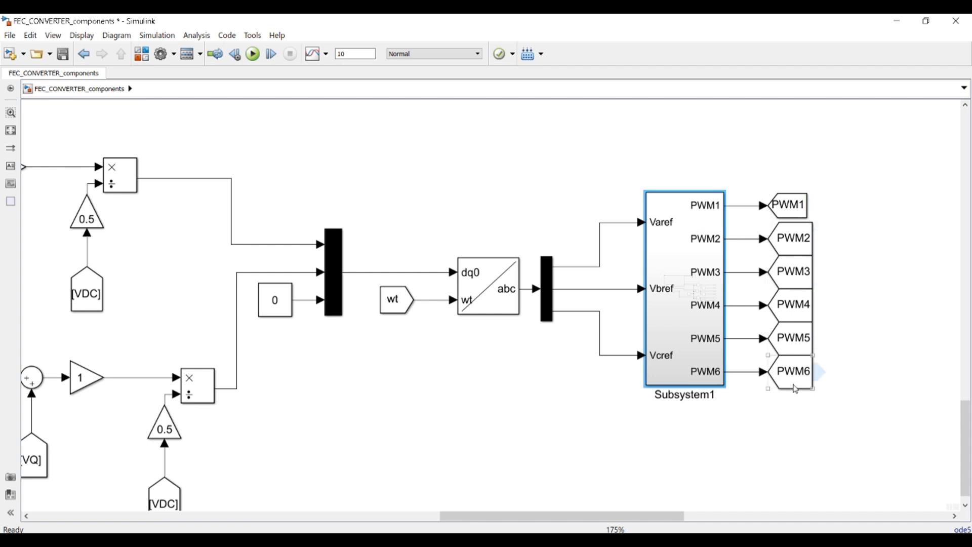
double_click(687, 271)
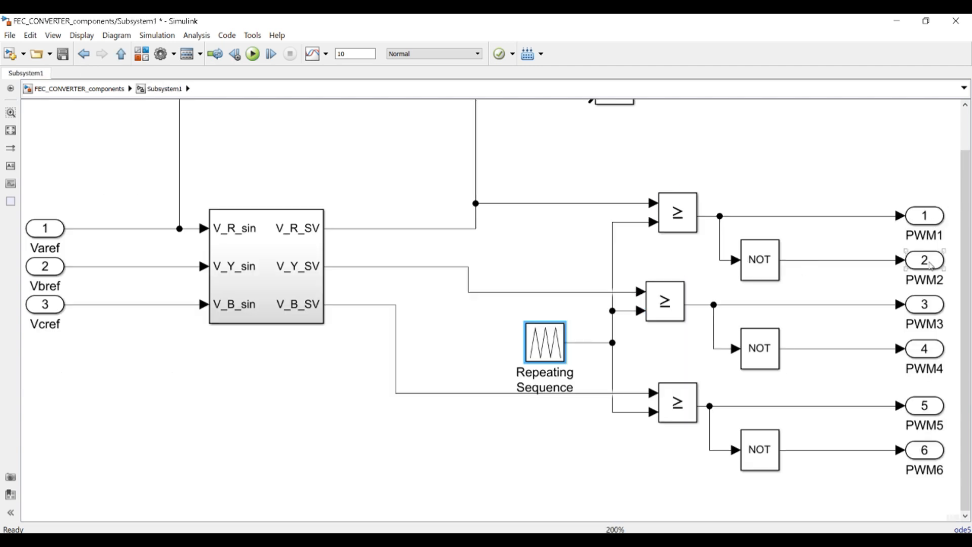
left_click(81, 89)
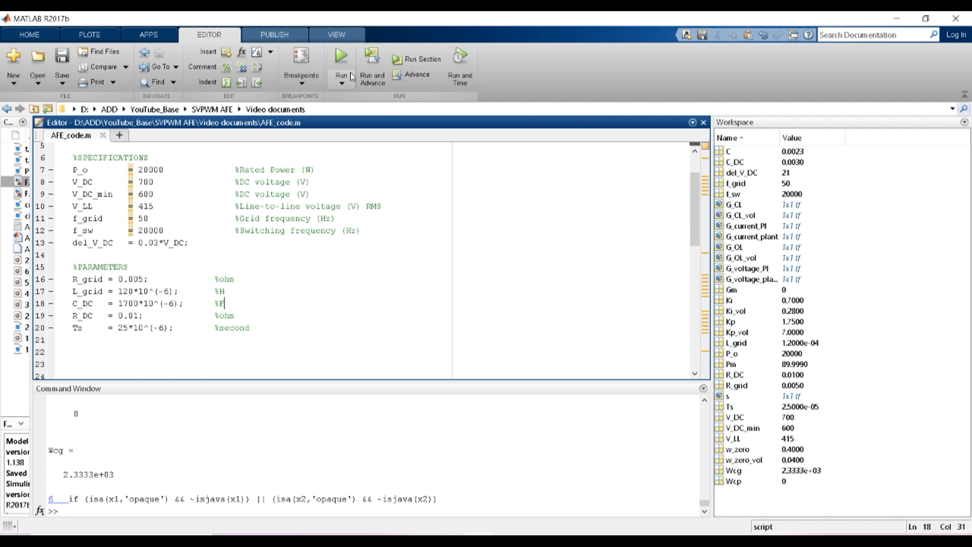
Run AFE_code.m, change C_DC from 1700 to 3000*10^(-6), and rerun the script
left_click(339, 60)
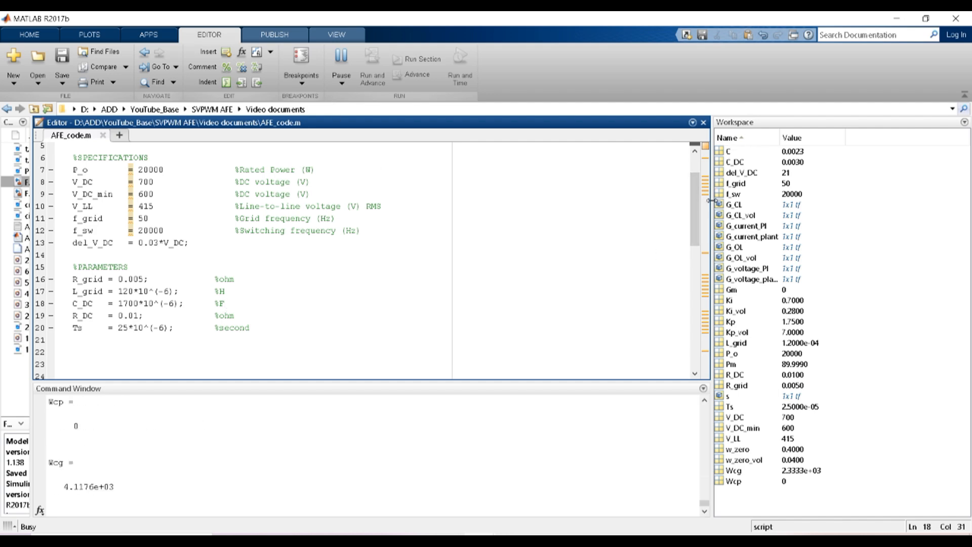
left_click(648, 35)
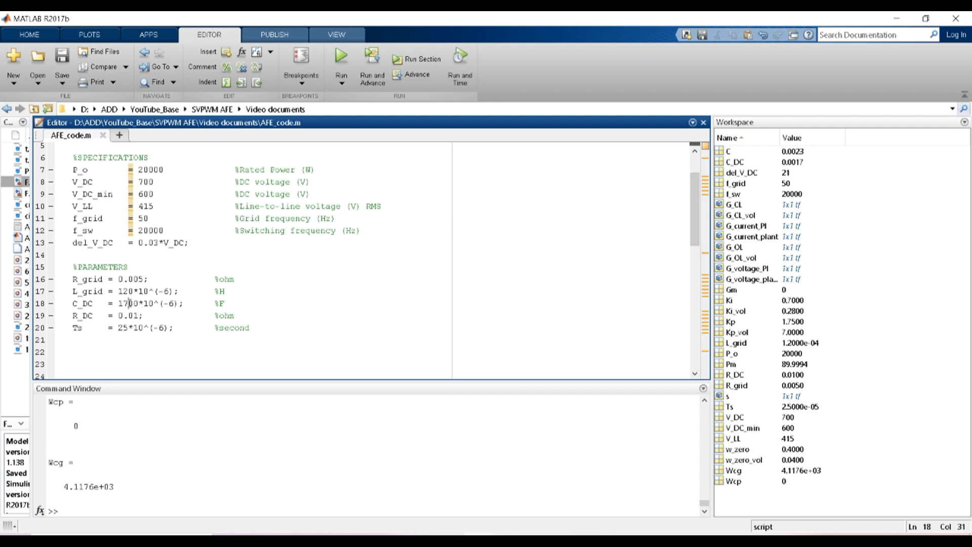
left_click_drag(124, 302, 119, 303)
type("30")
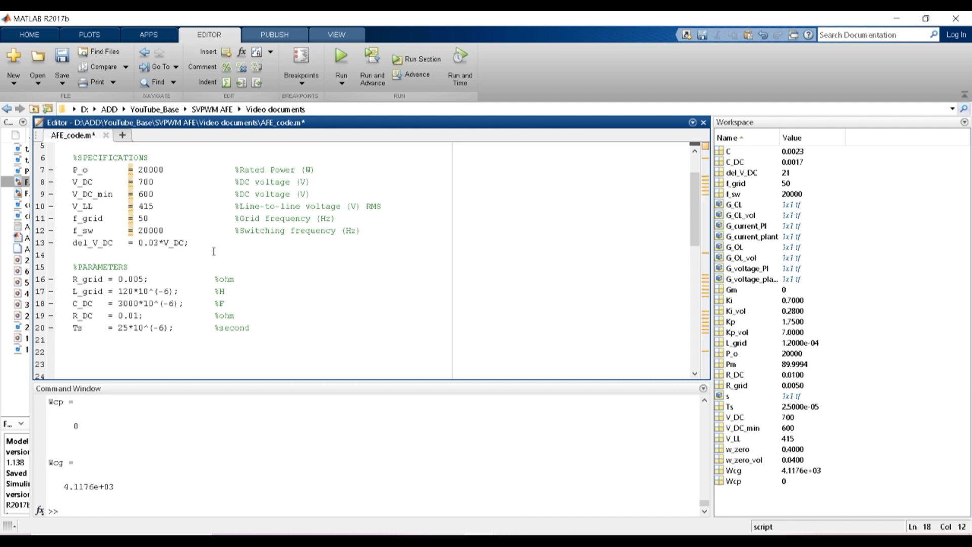
left_click(341, 56)
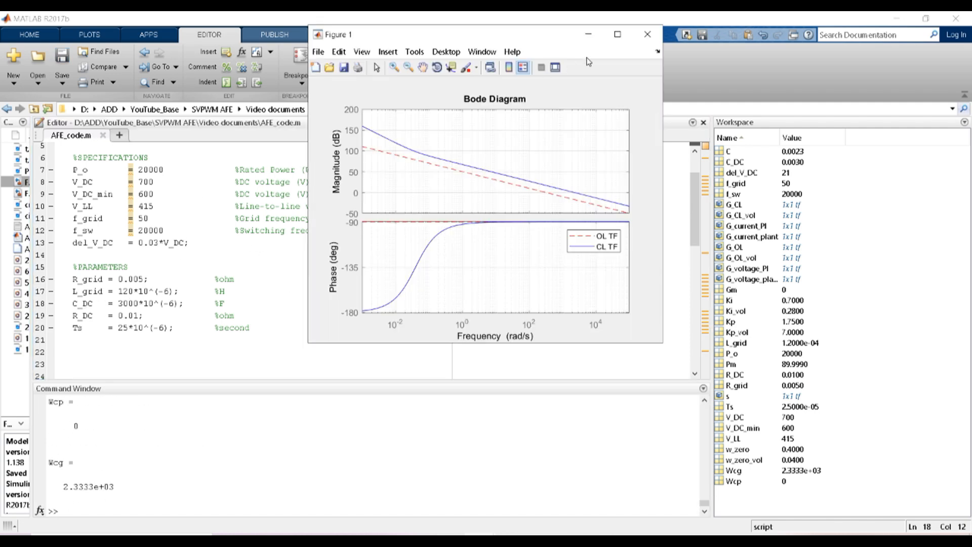
Close the Bode diagram figure window
left_click(648, 35)
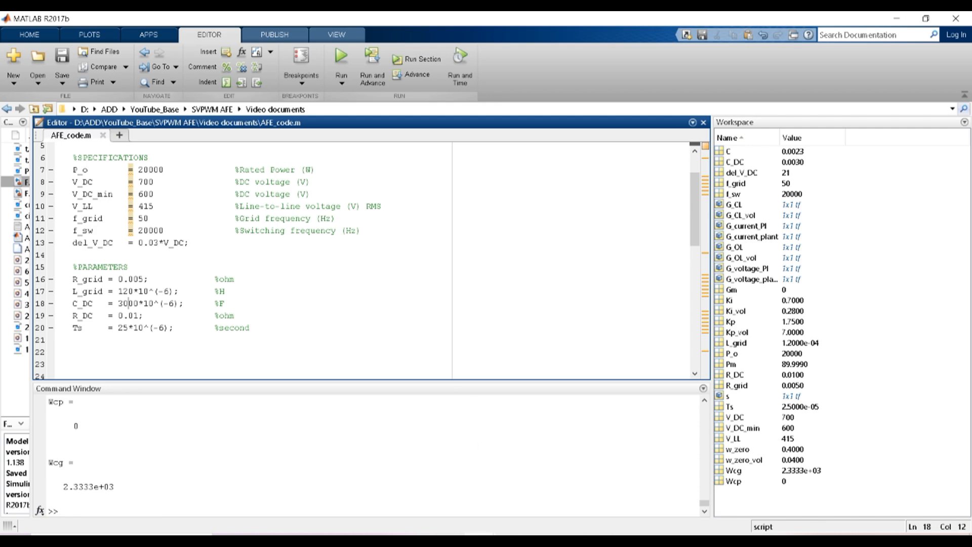
Replace Three-Phase Series RLC Branch1's resistance 0.005 with R_grid
left_click(476, 454)
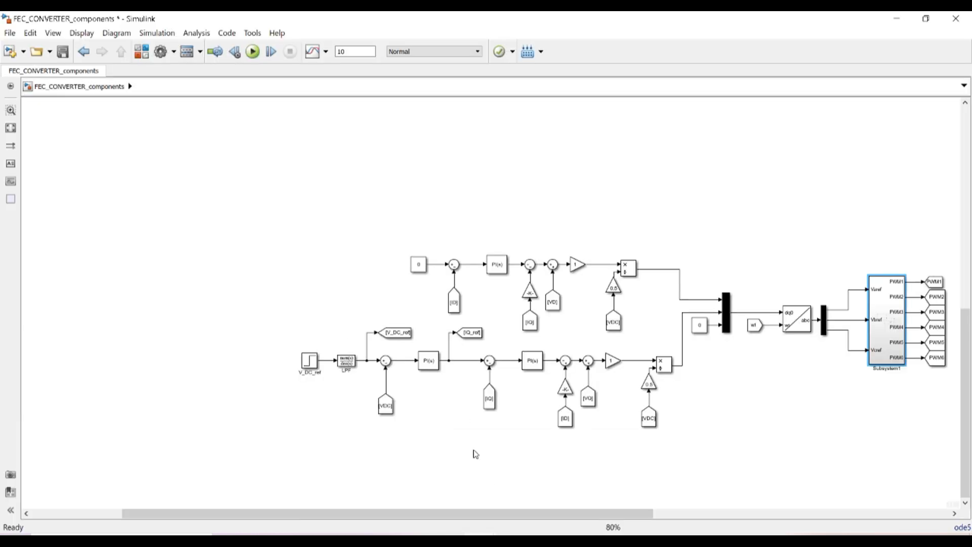
left_click_drag(968, 337, 969, 142)
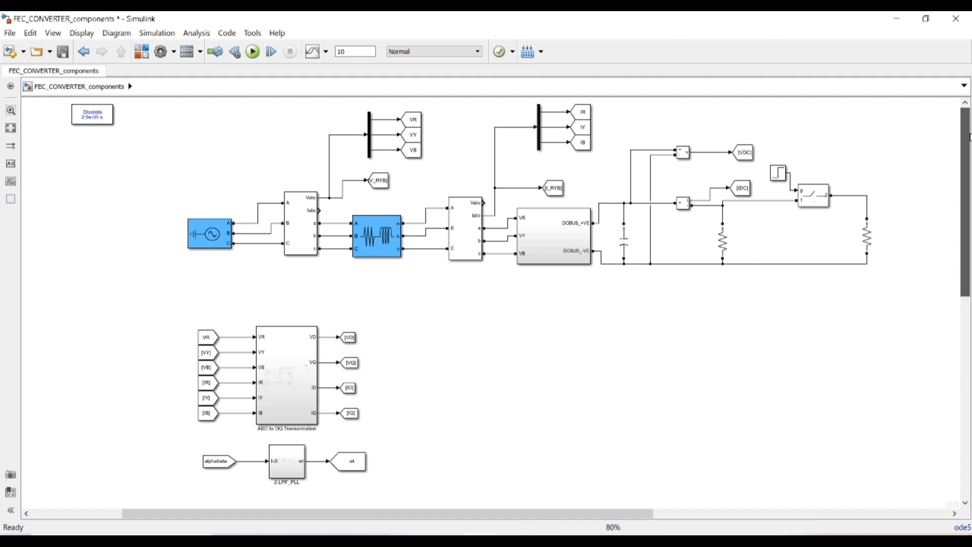
double_click(381, 238)
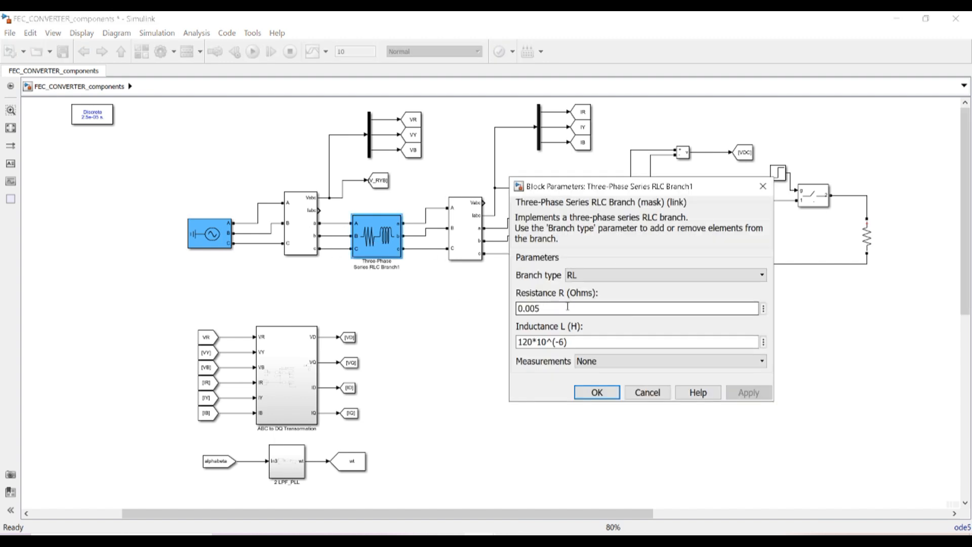
double_click(560, 309)
type("R_grid")
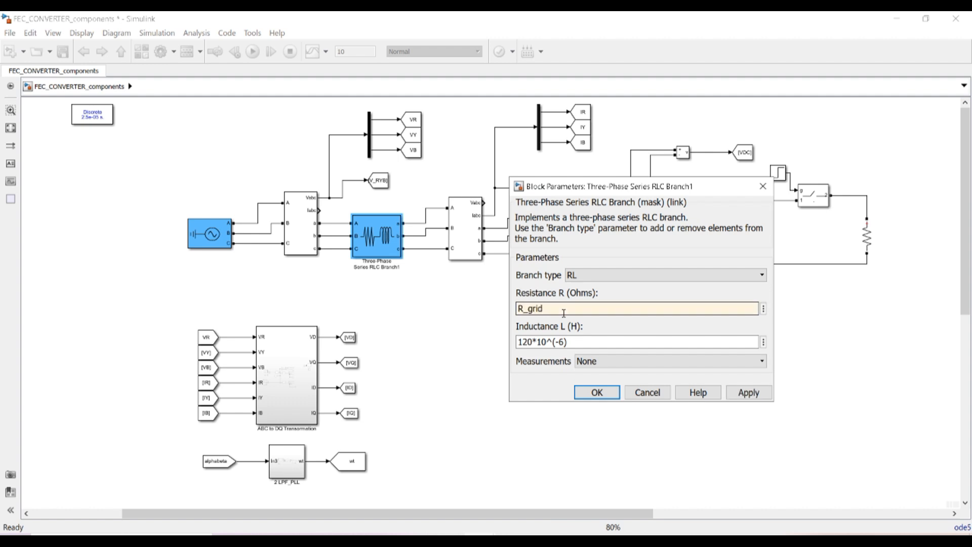
left_click(596, 392)
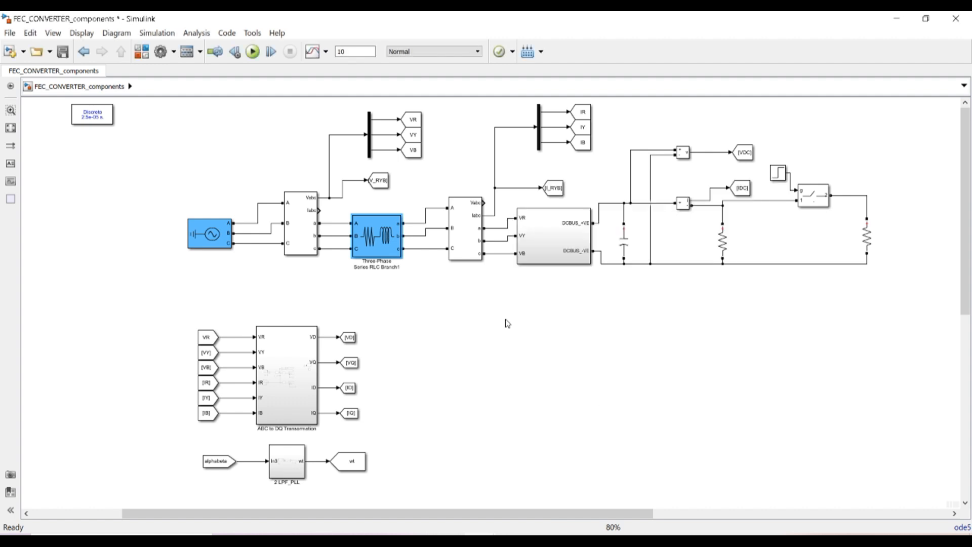
Replace the RLC branch's inductance 120*10^(-6) with L_grid
scroll(427, 284, "up", 1)
scroll(427, 284, "up", 2)
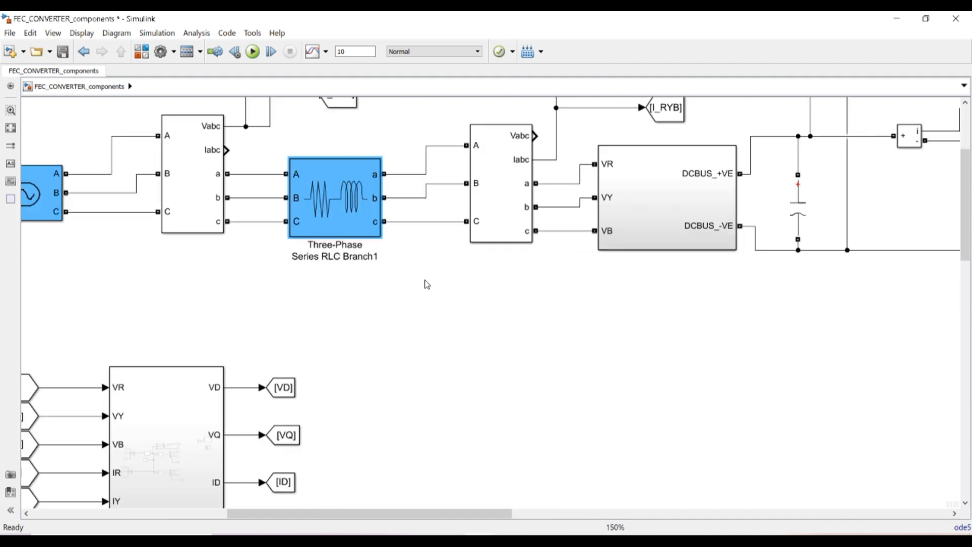
double_click(302, 215)
double_click(556, 293)
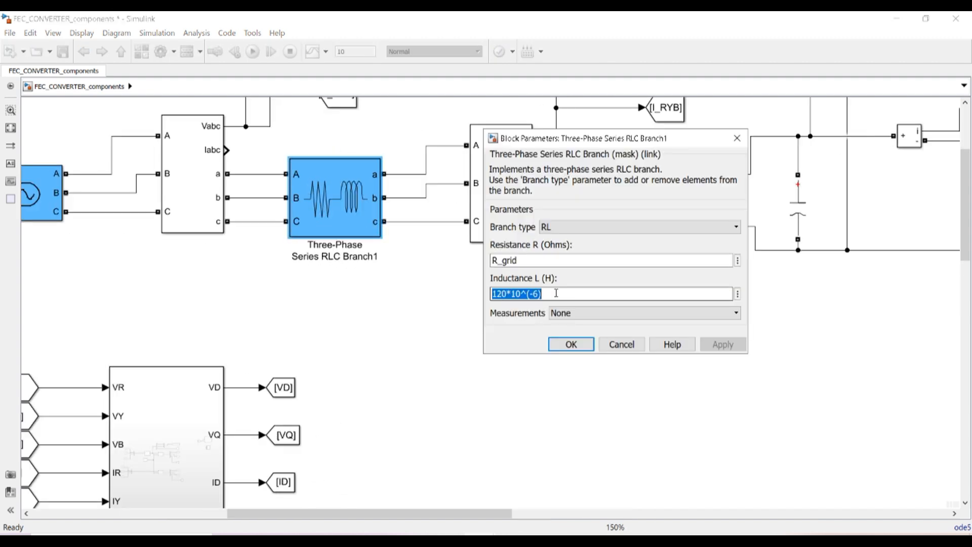
type("L_grid")
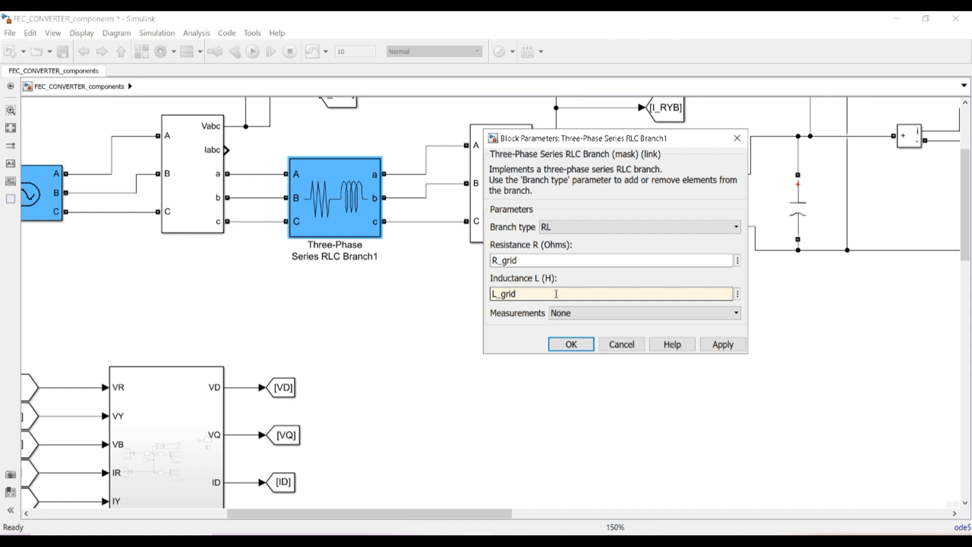
left_click(570, 344)
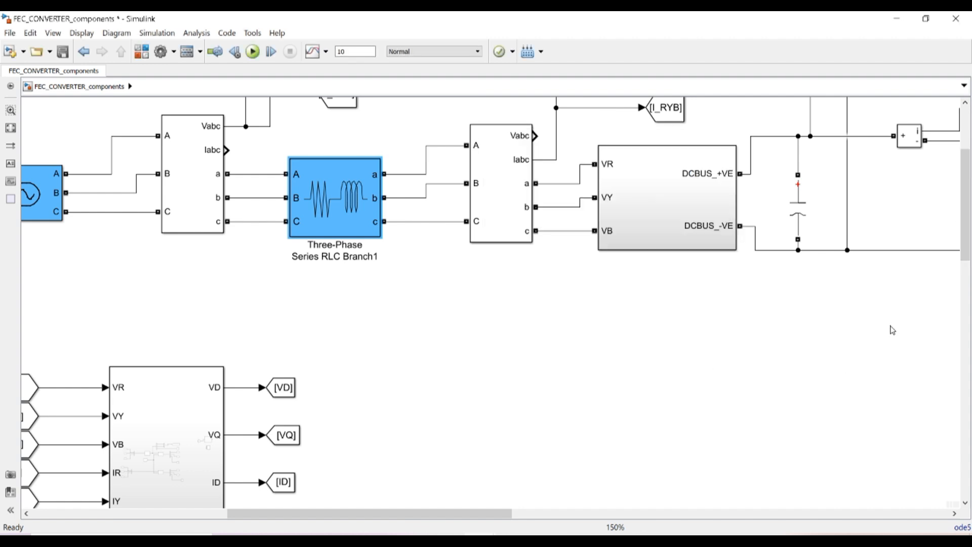
scroll(963, 192, "up", 5)
scroll(965, 192, "down", 3)
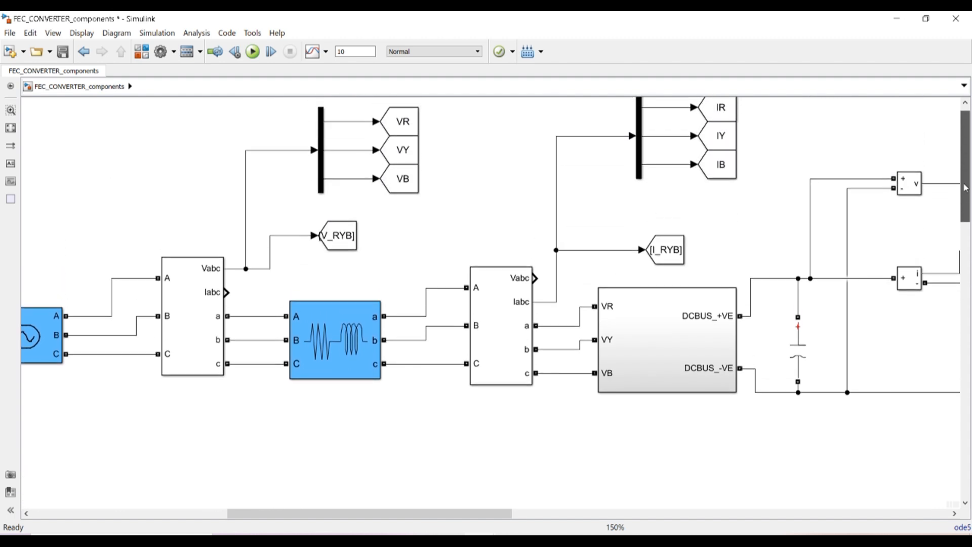
left_click(807, 253)
Replace Branch10's capacitance 1200*10^(-6) with C_DC, checking the variable name in MATLAB
double_click(806, 254)
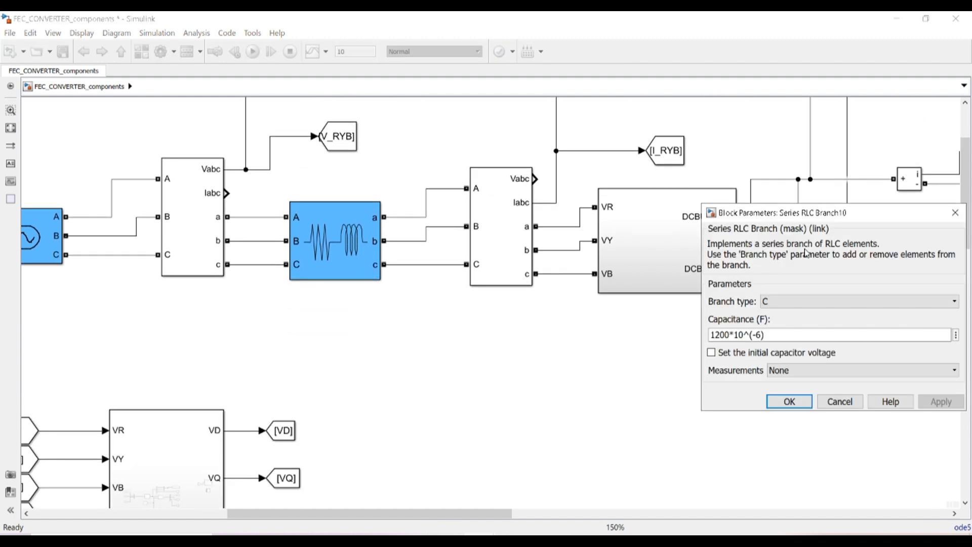
left_click_drag(710, 336, 774, 336)
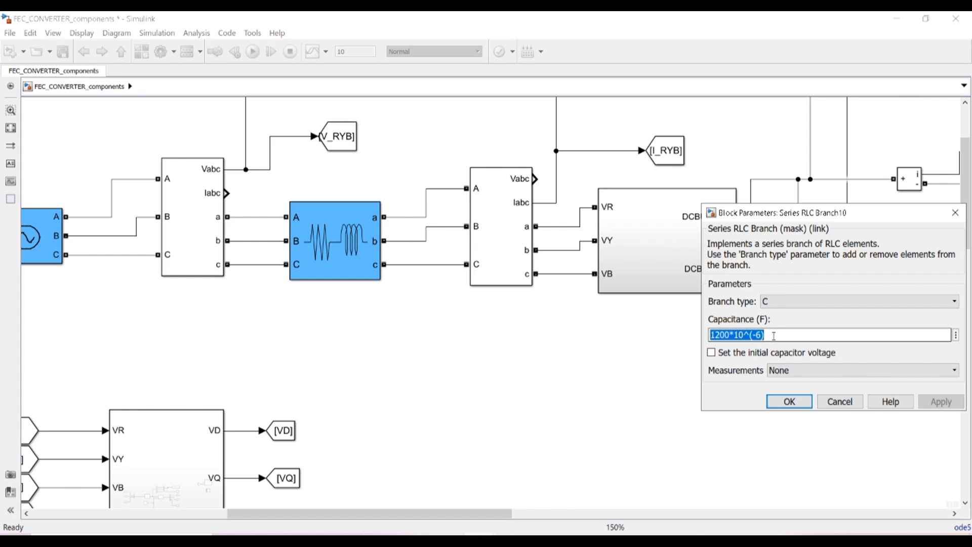
type("C")
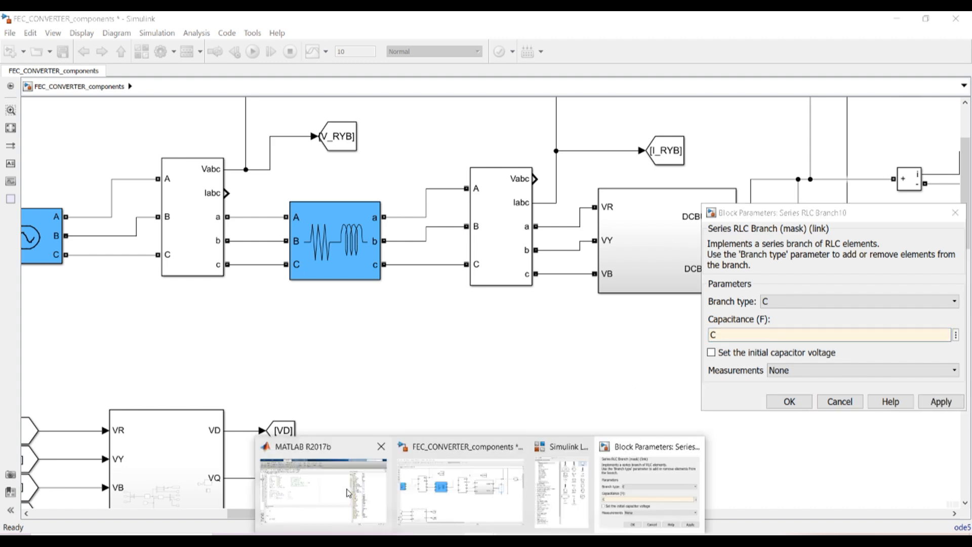
left_click(339, 488)
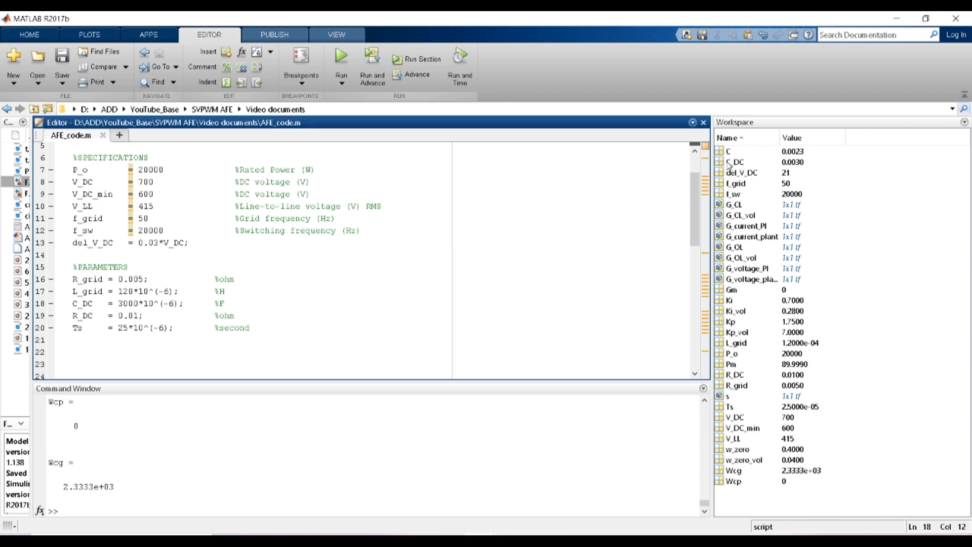
left_click(897, 18)
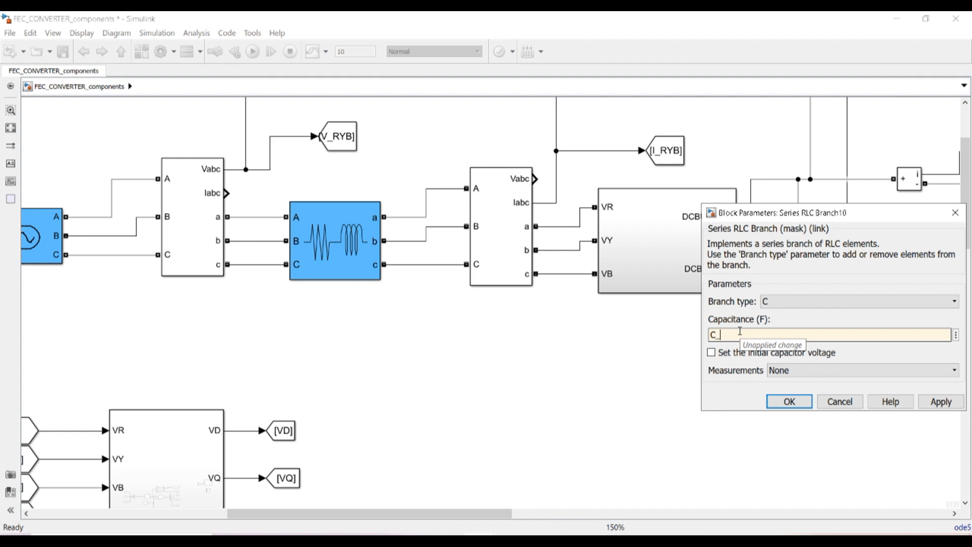
type("DC")
left_click(789, 401)
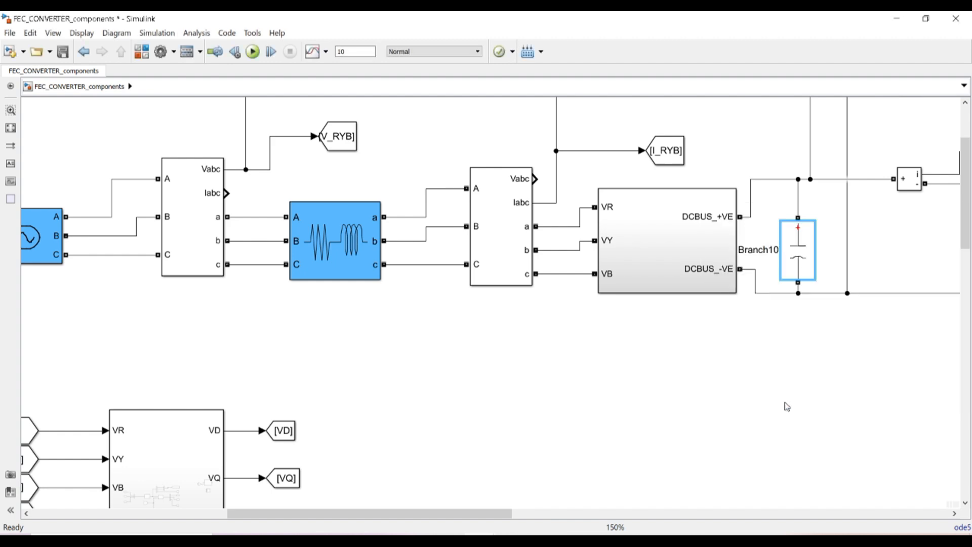
left_click_drag(459, 513, 399, 516)
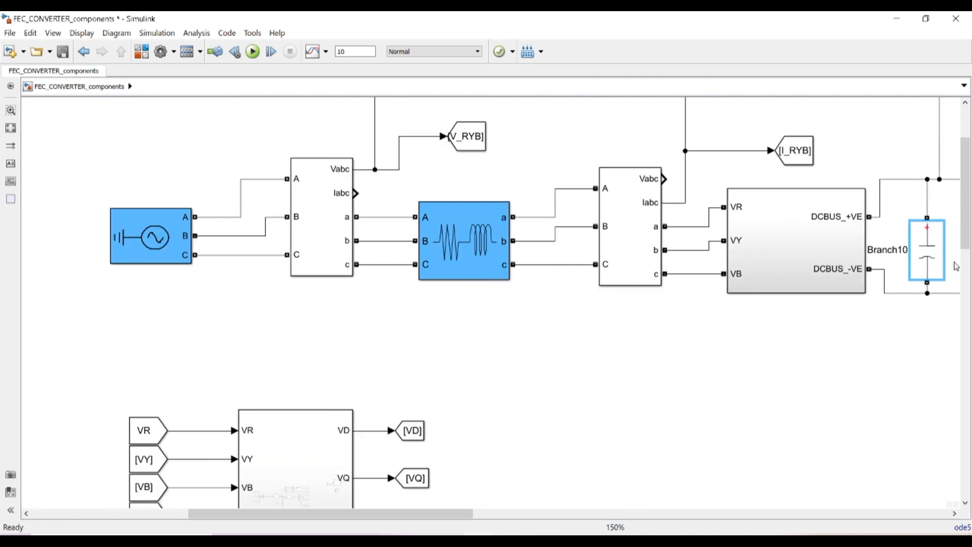
left_click_drag(967, 226, 968, 362)
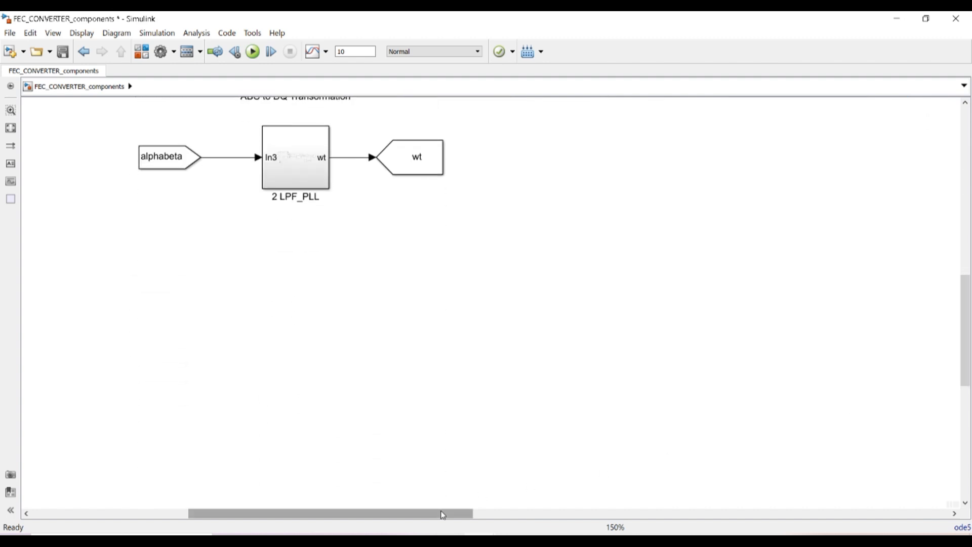
left_click_drag(442, 514, 573, 514)
left_click_drag(967, 353, 964, 455)
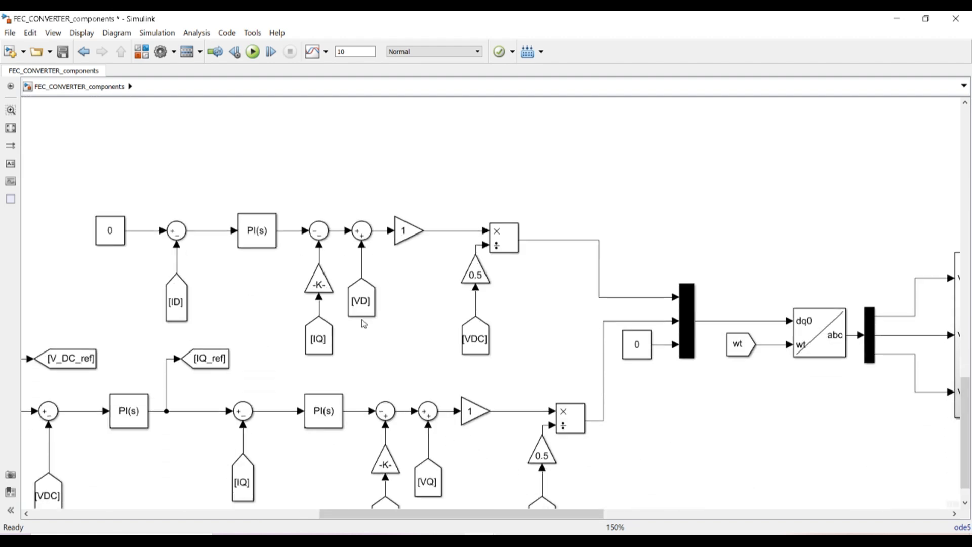
key("space")
scroll(153, 407, "up", 3)
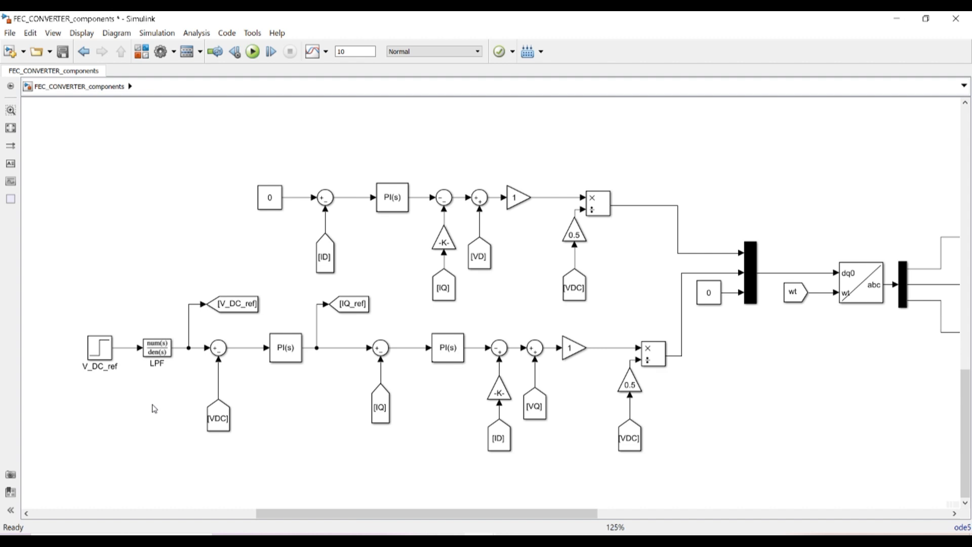
scroll(155, 409, "up", 1)
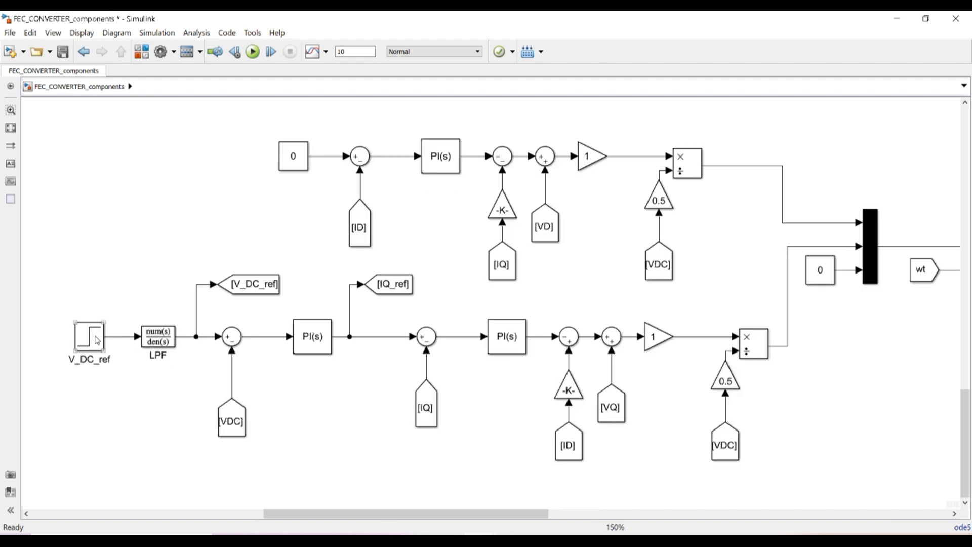
Open PID Controller1's parameters and look up the voltage-loop gain names in the MATLAB workspace
left_click(309, 348)
left_click(309, 348)
double_click(309, 348)
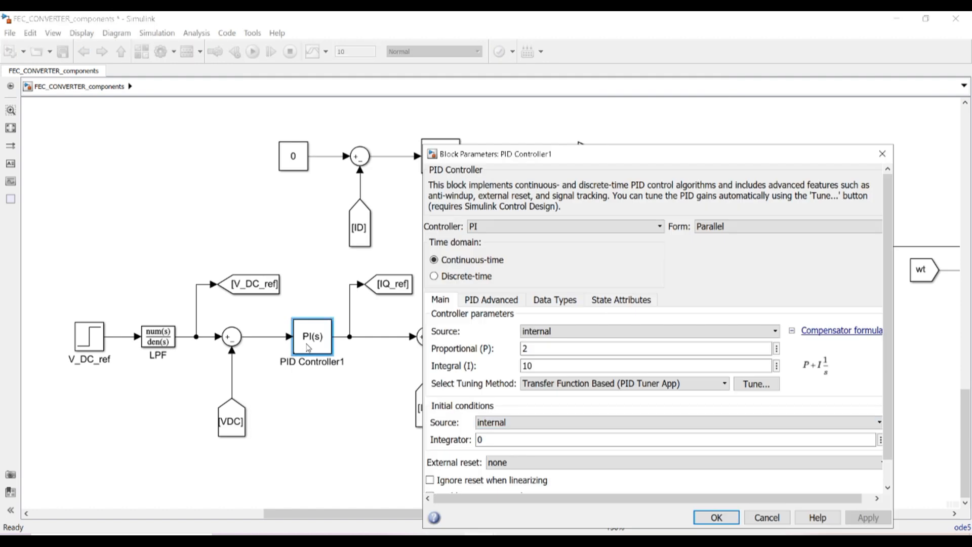
double_click(524, 348)
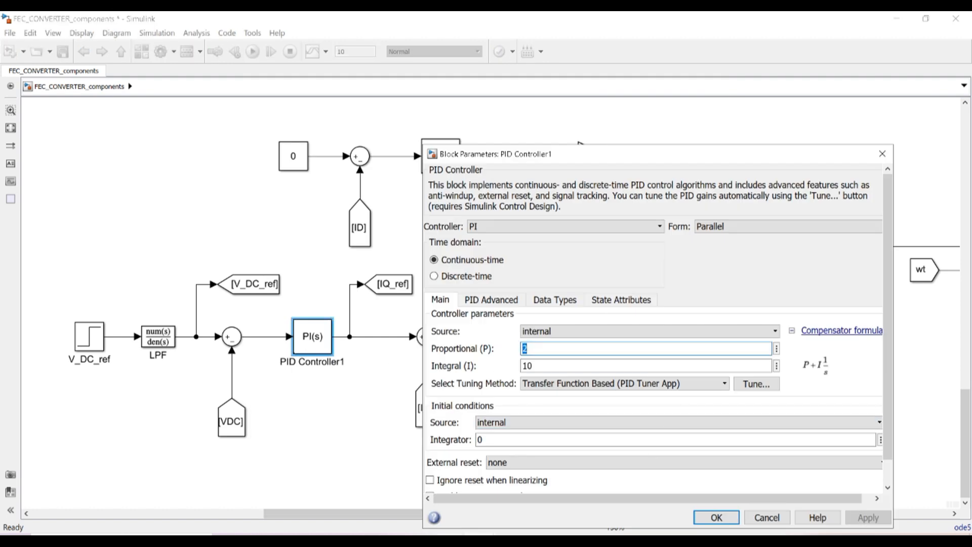
left_click(503, 532)
left_click(460, 492)
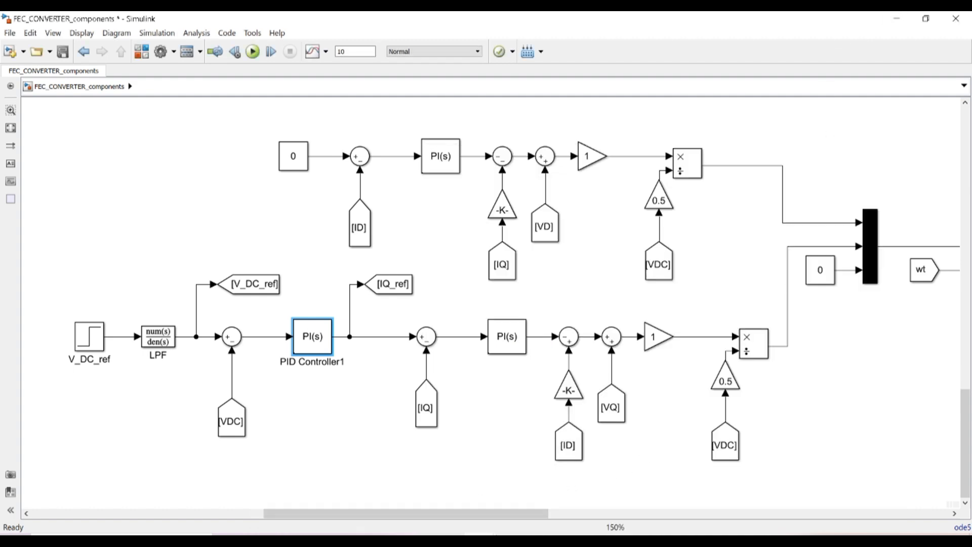
mouse_move(472, 534)
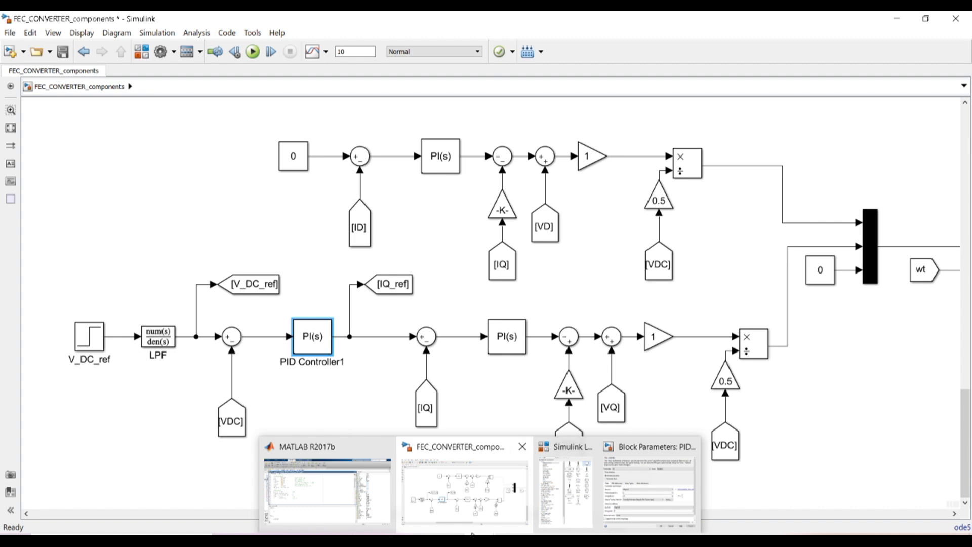
left_click(309, 487)
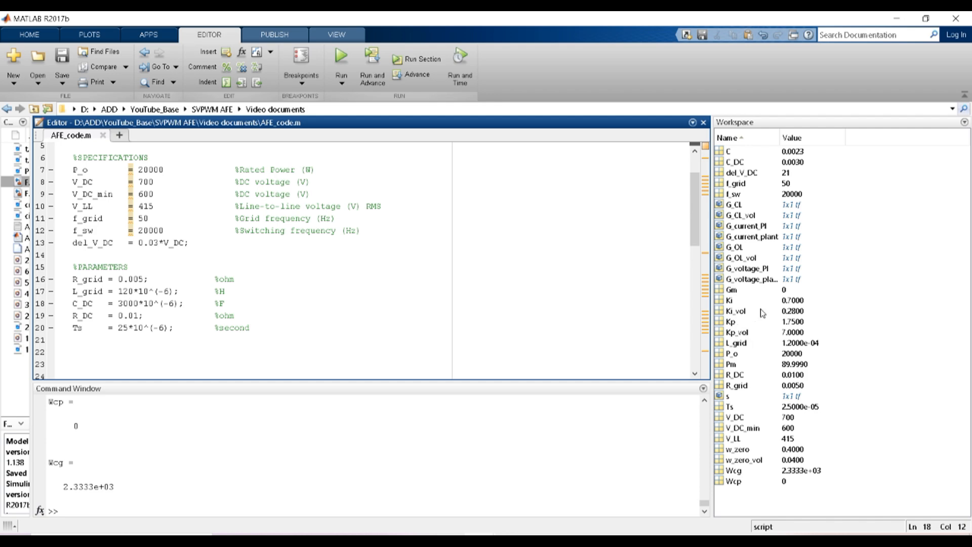
left_click(905, 16)
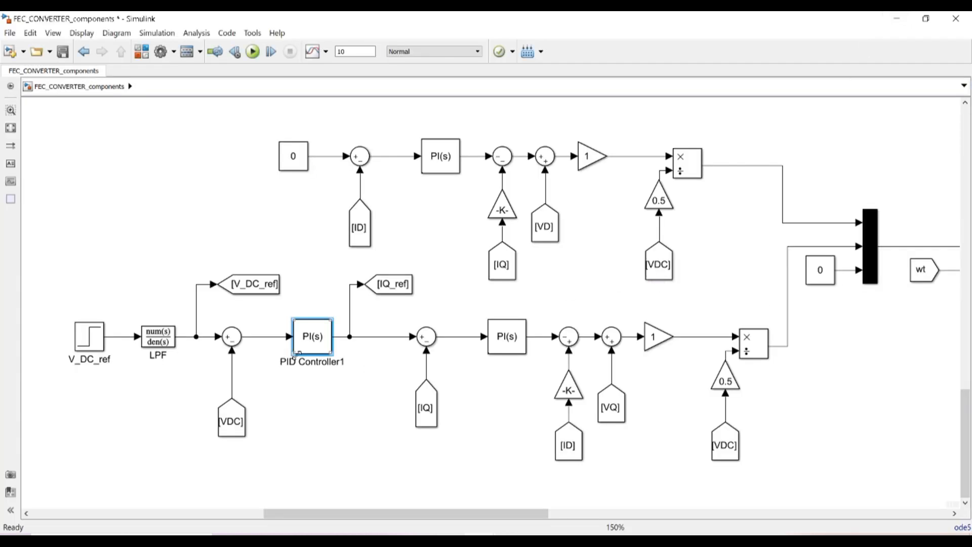
Set PID Controller1's proportional gain to Kp_vol and integral gain to ki_vol
double_click(311, 334)
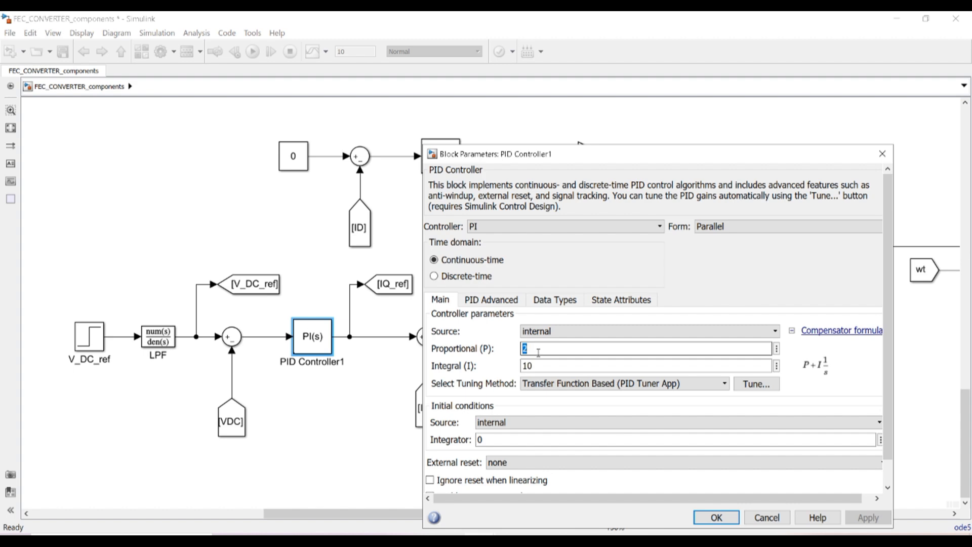
type("Kp_vol")
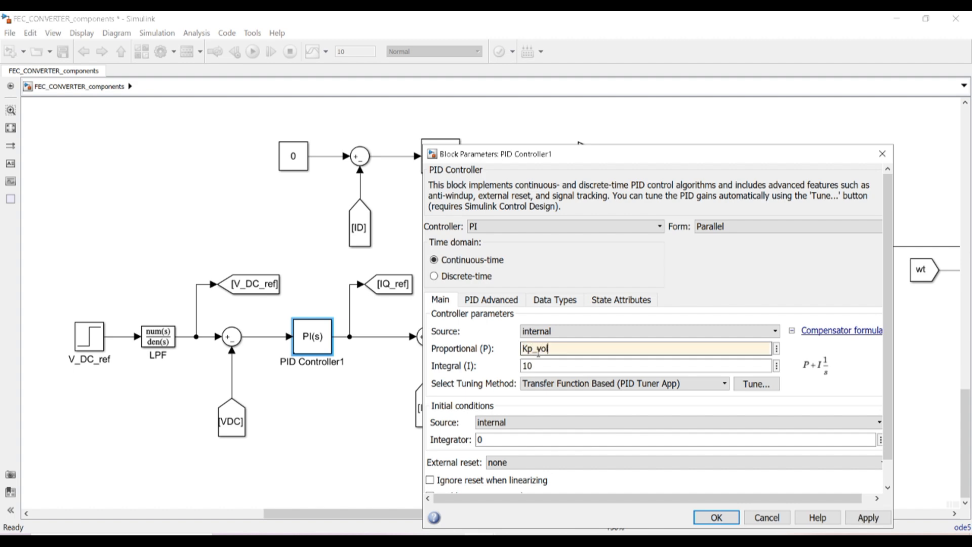
double_click(536, 363)
type("Ki")
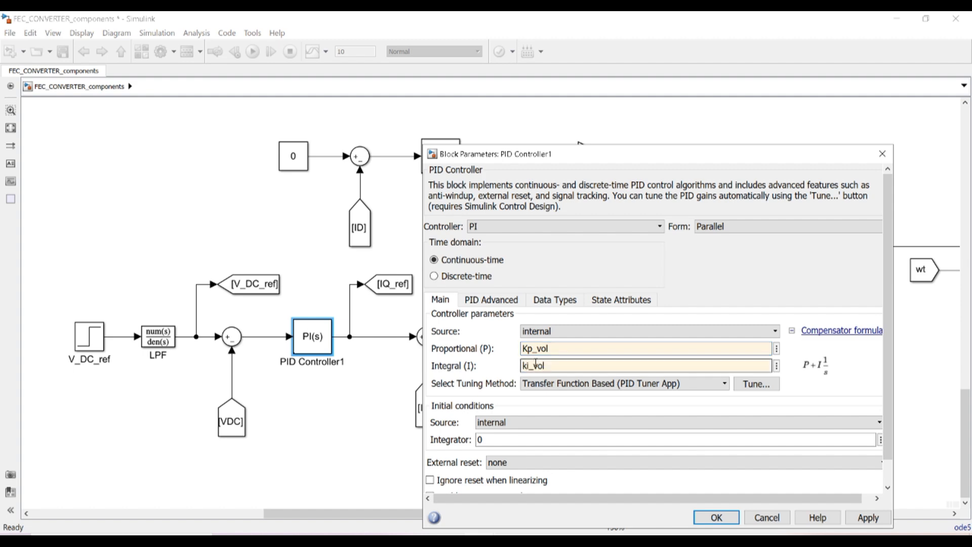
left_click(715, 518)
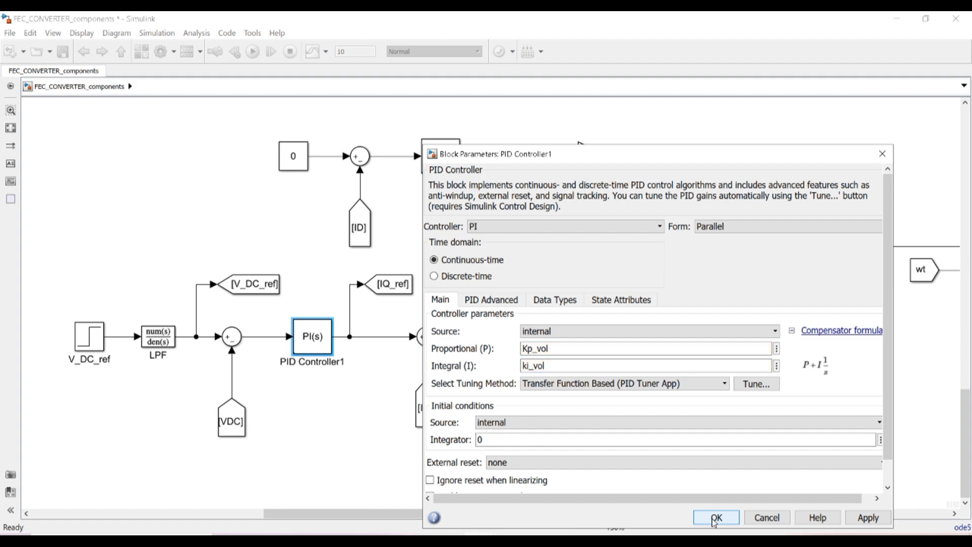
left_click(436, 159)
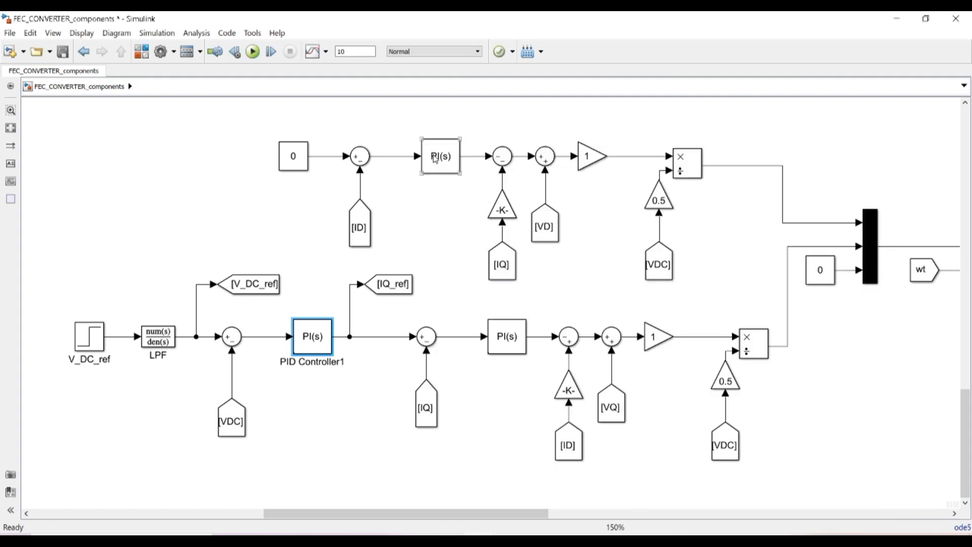
Set PID Controller2's proportional gain to Kp and integral gain to Ki
double_click(505, 338)
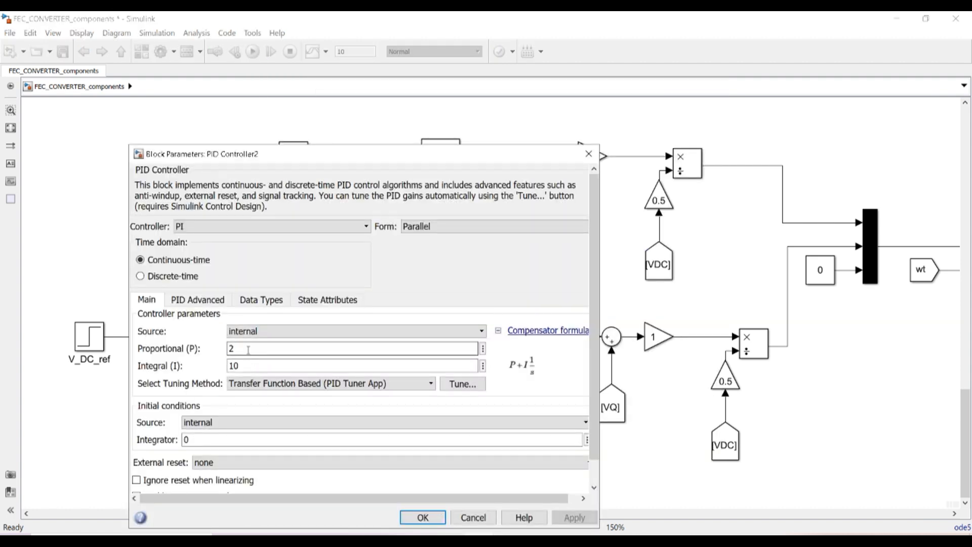
type("Kp")
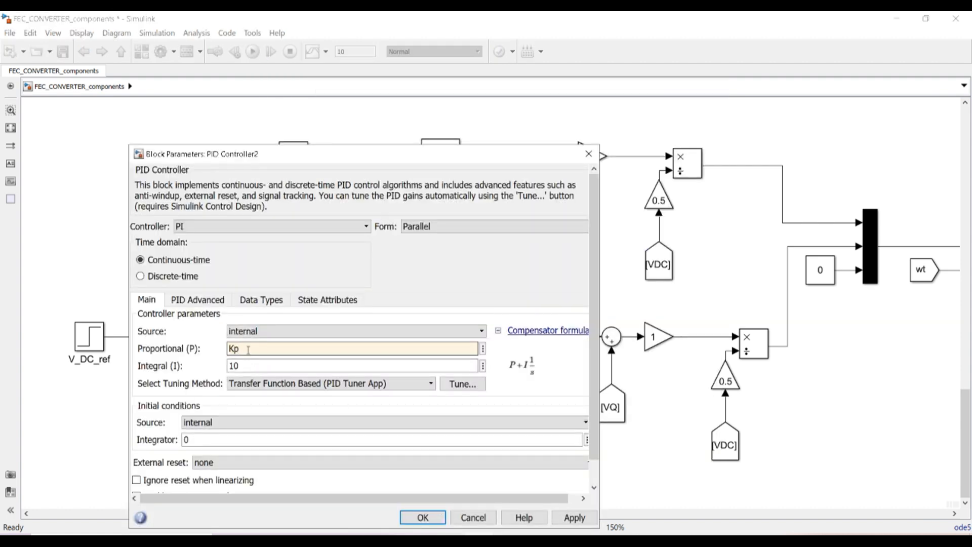
left_click(244, 368)
double_click(244, 368)
type("Ki")
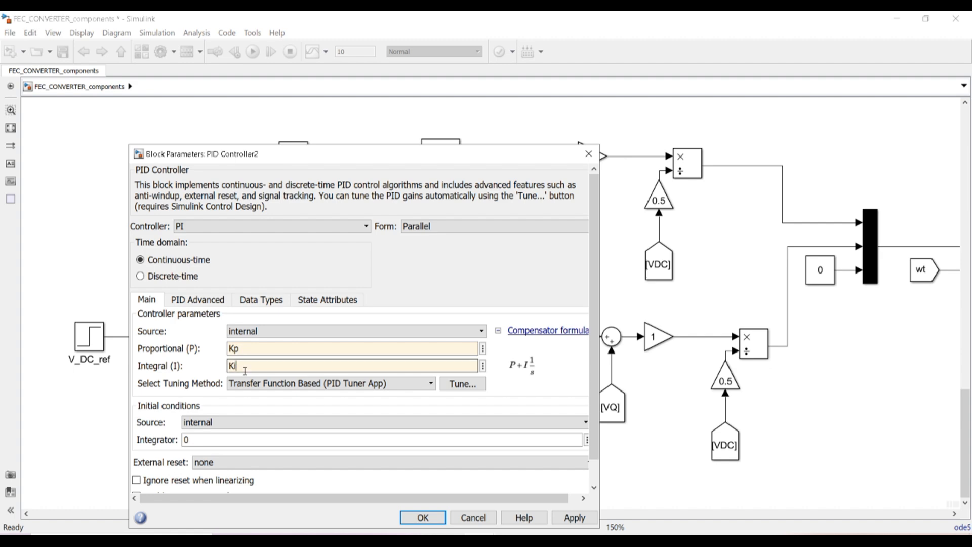
left_click(422, 517)
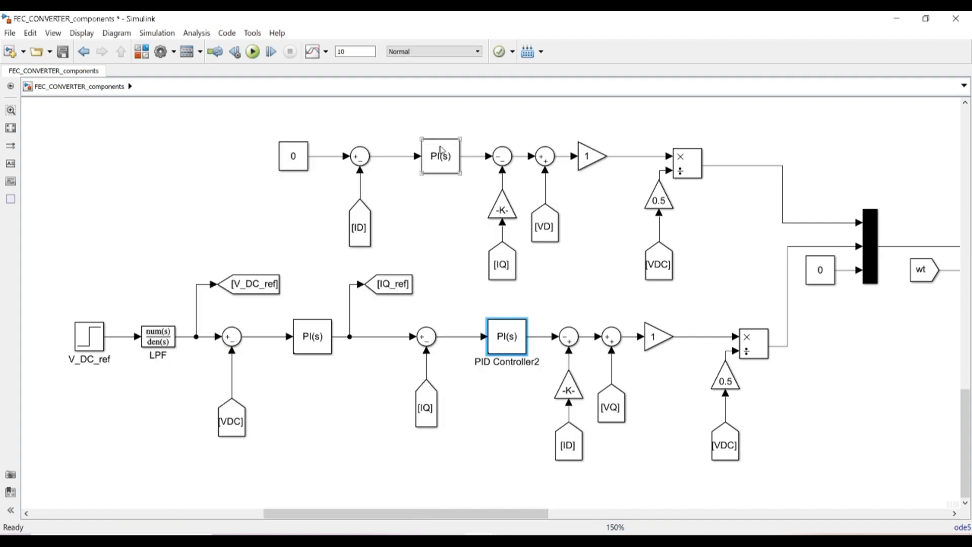
Set PID Controller3's proportional gain to Kp and integral gain to Ki
left_click(446, 156)
double_click(446, 155)
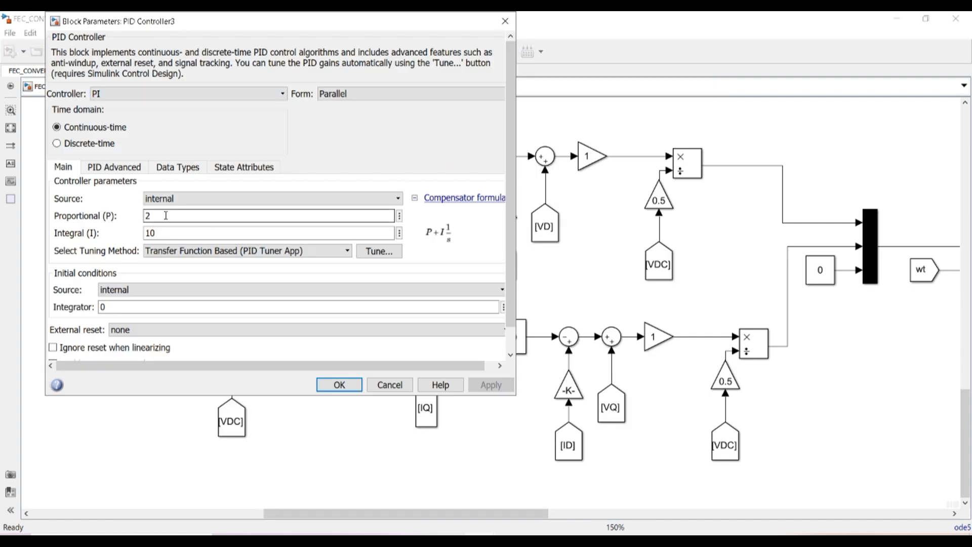
type("Kp")
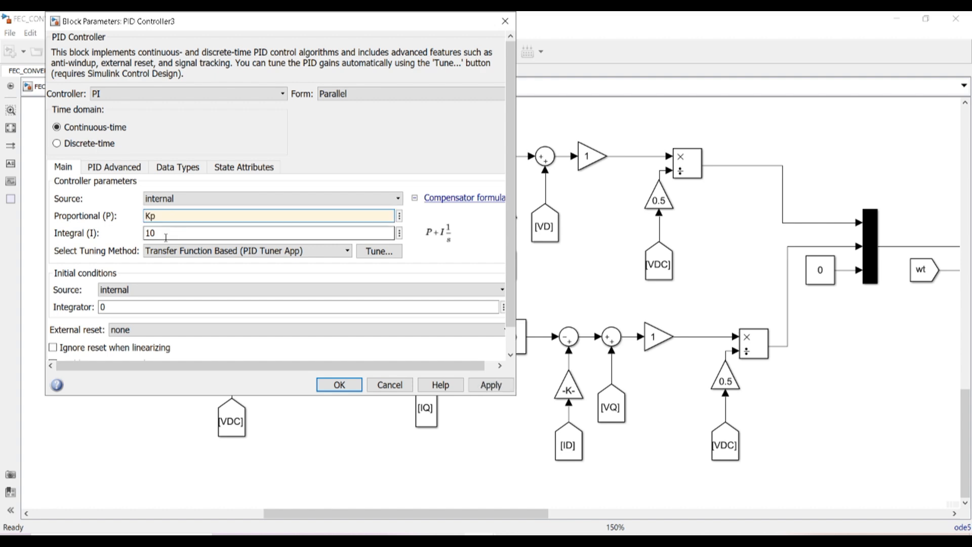
double_click(166, 236)
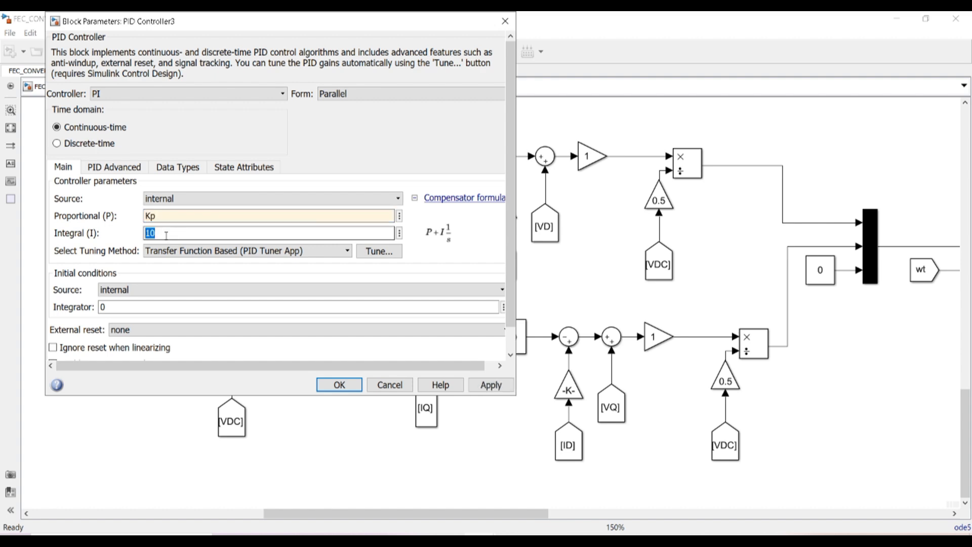
type("Ki")
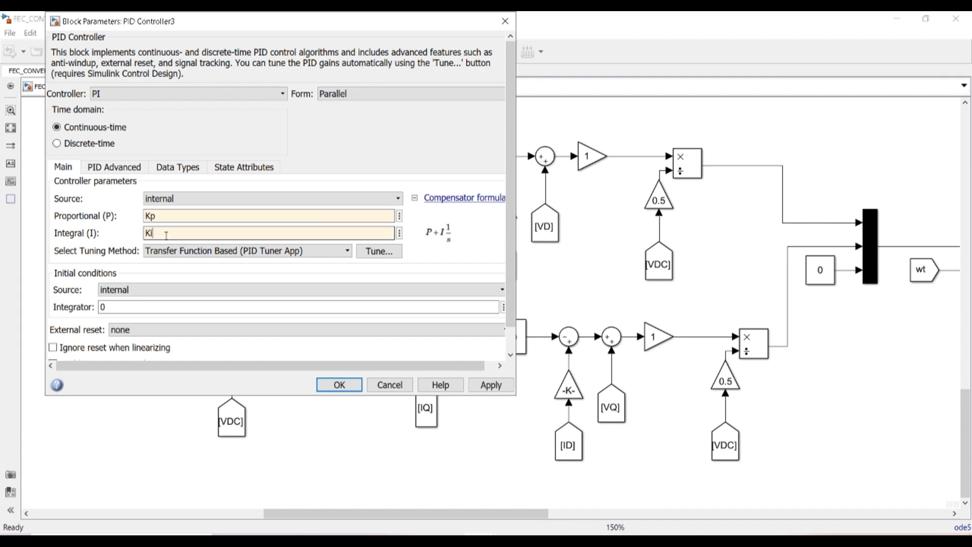
left_click(339, 385)
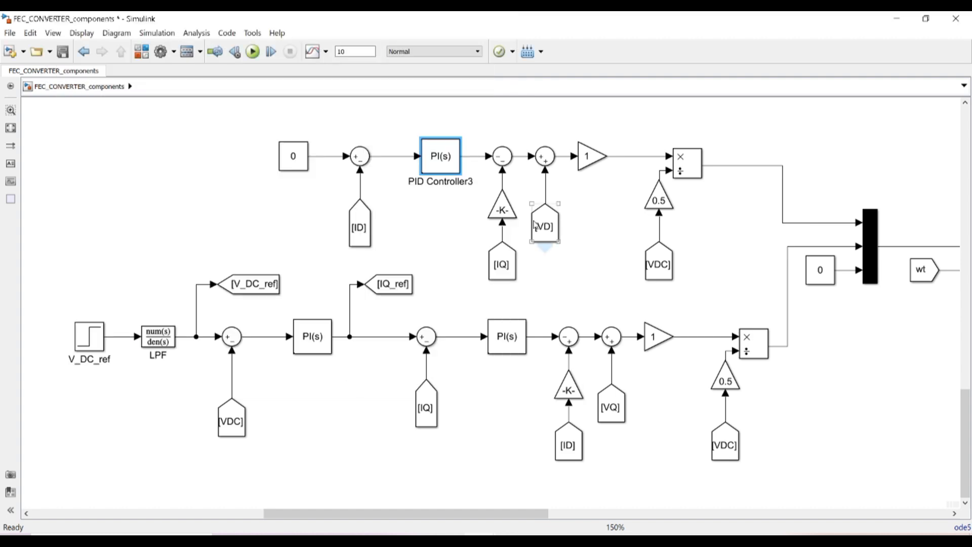
Check that Gain6 and Gain2 both read 50*2*pi*L_grid, leaving them unchanged
double_click(502, 209)
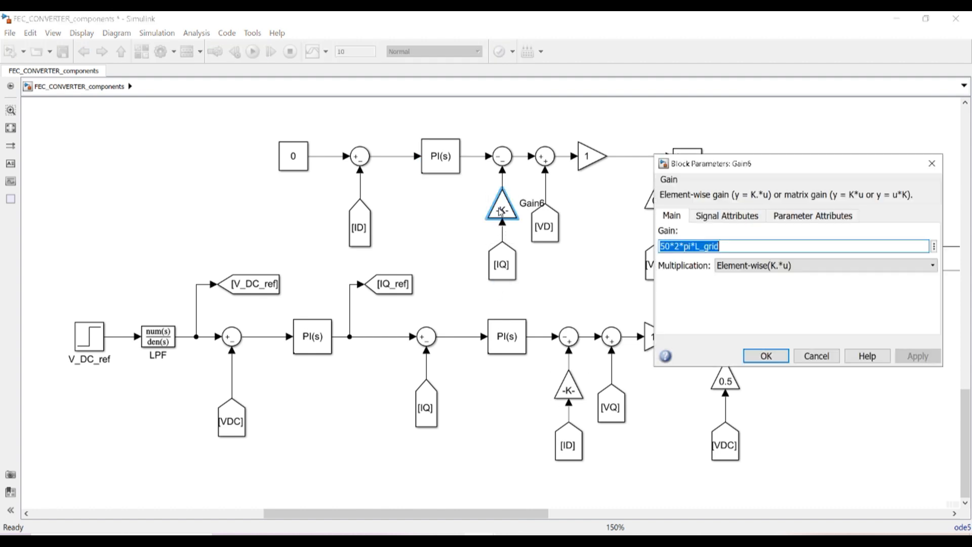
left_click(696, 247)
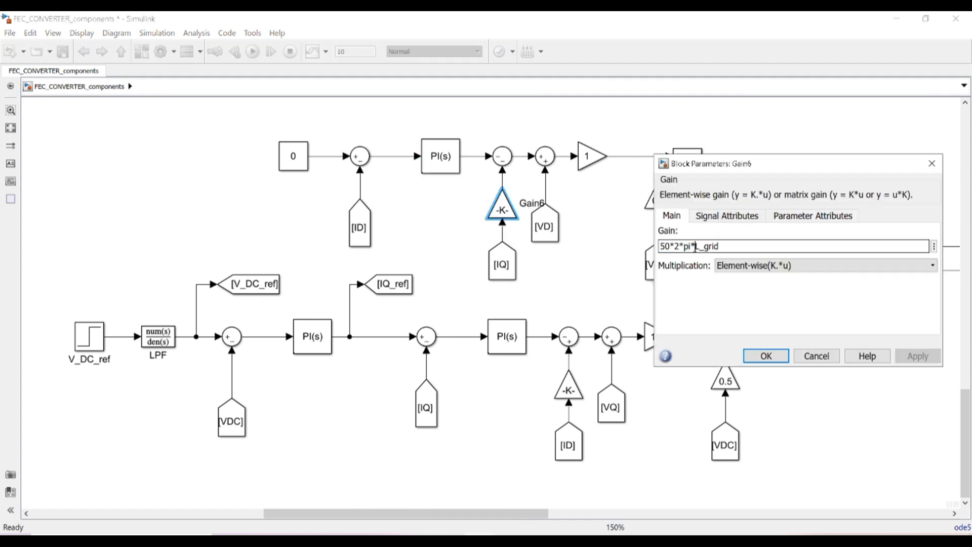
double_click(569, 387)
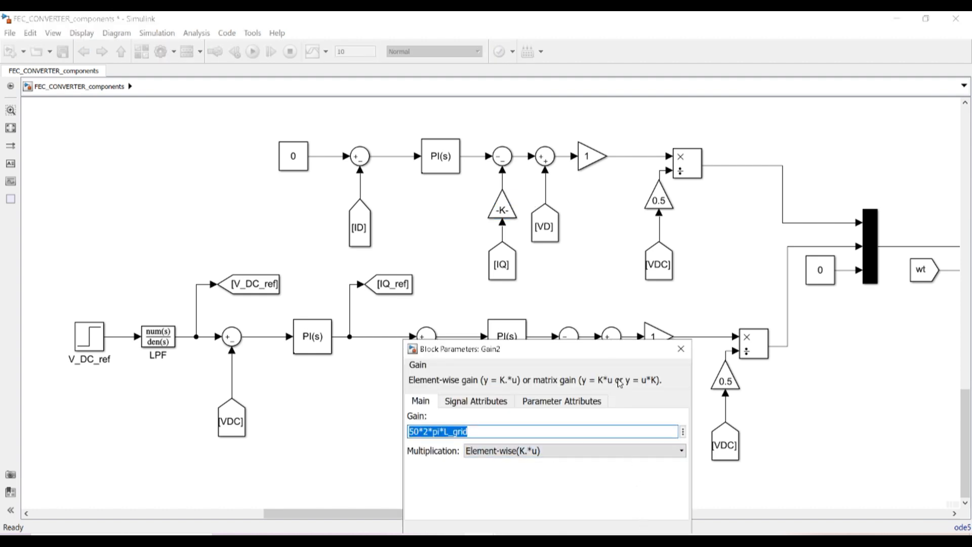
left_click_drag(618, 354, 619, 240)
left_click(513, 437)
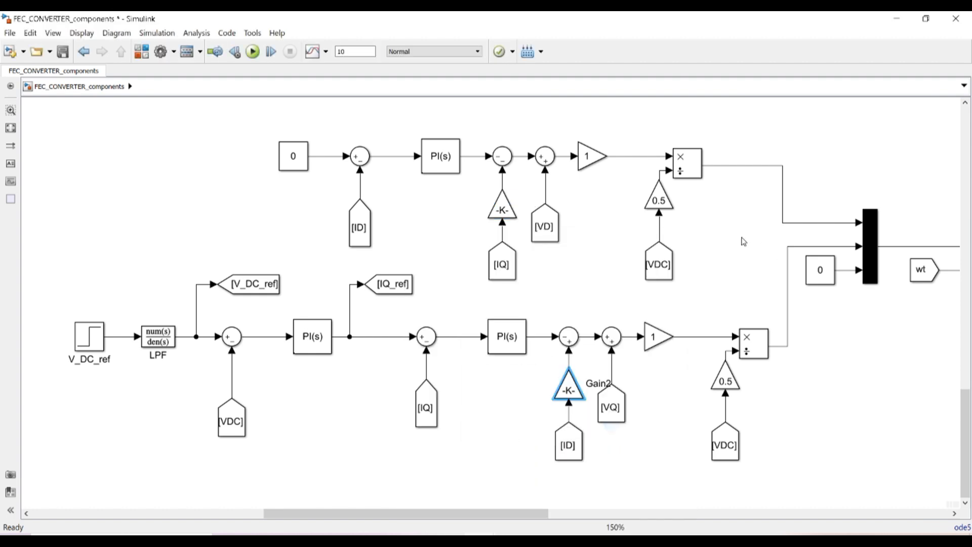
Scroll across the model to view the power, control and observation sections
left_click_drag(528, 515, 694, 521)
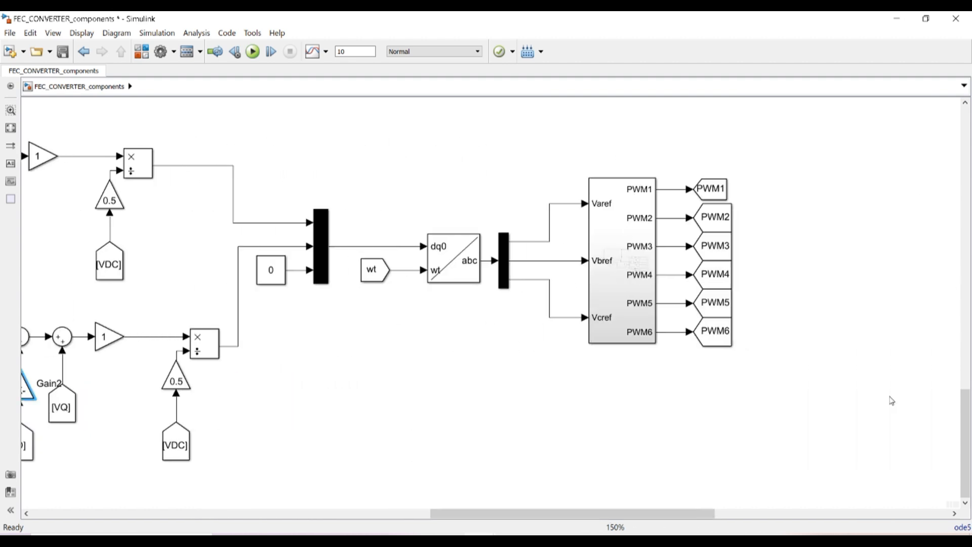
left_click_drag(967, 418, 970, 332)
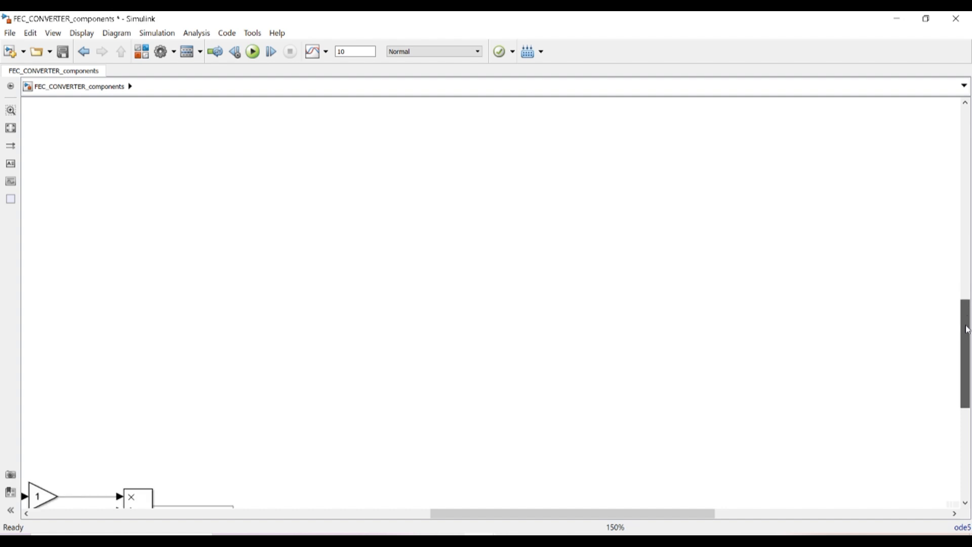
left_click_drag(676, 515, 483, 515)
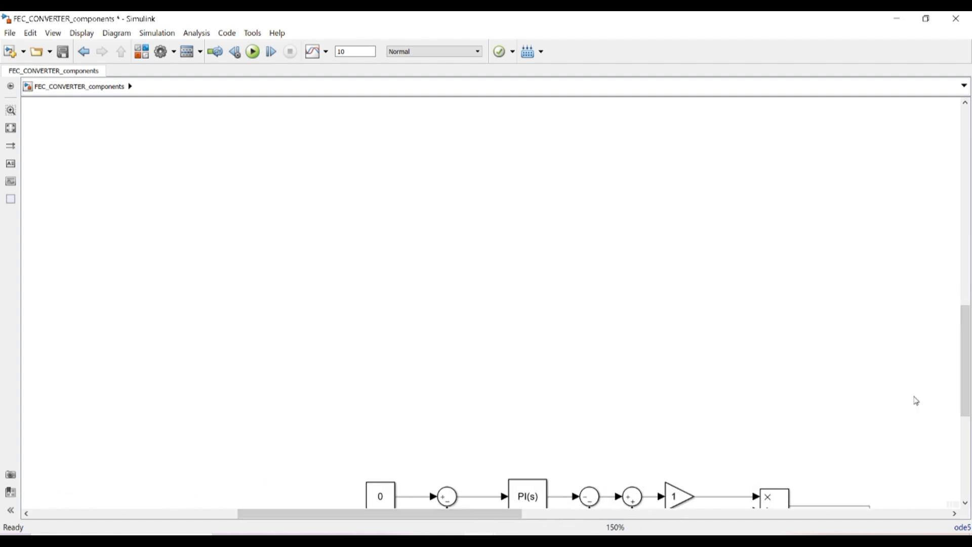
left_click_drag(966, 375, 971, 447)
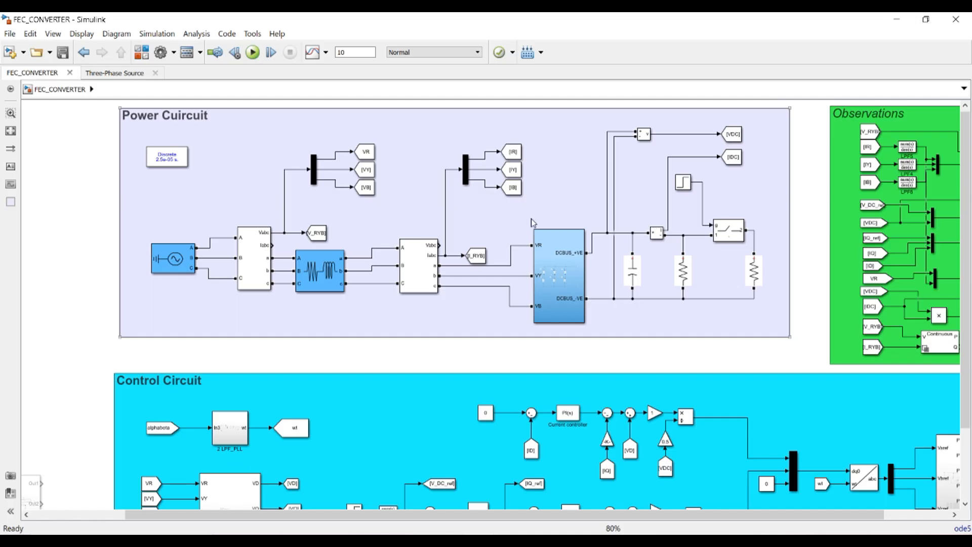
left_click(156, 155)
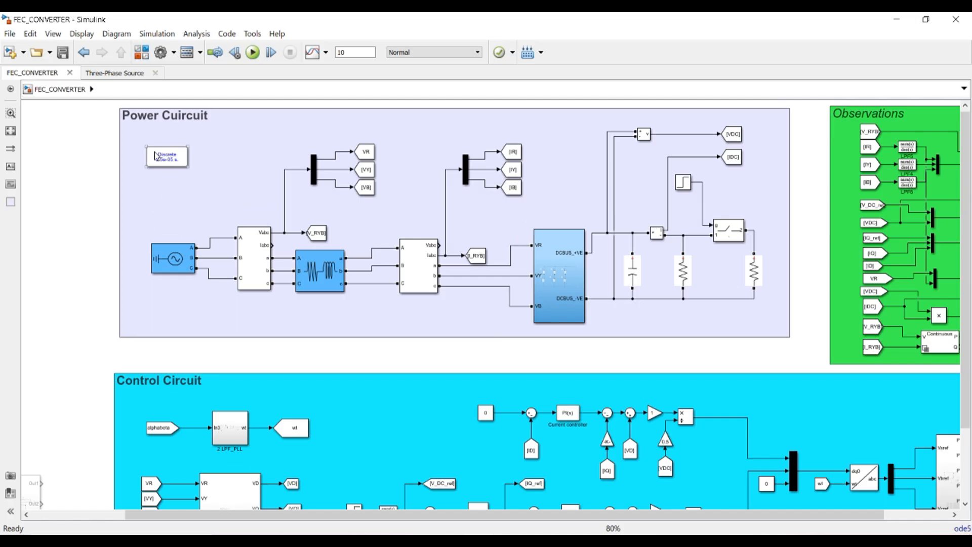
left_click(157, 34)
left_click(165, 65)
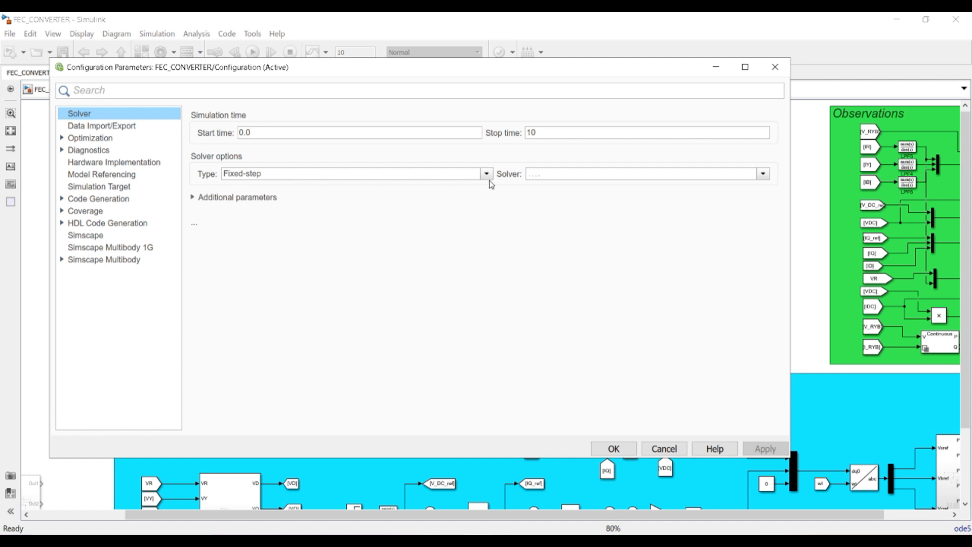
left_click(250, 200)
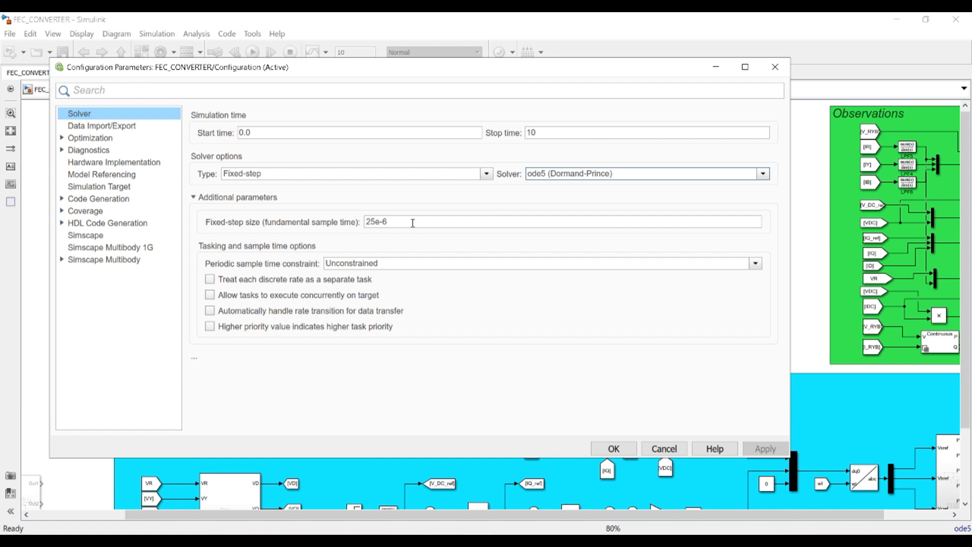
left_click(783, 72)
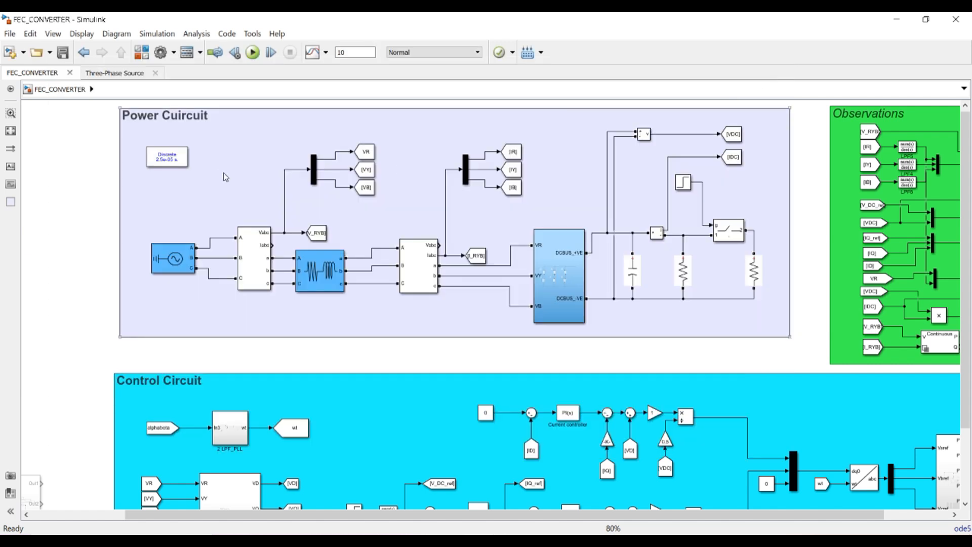
left_click(170, 167)
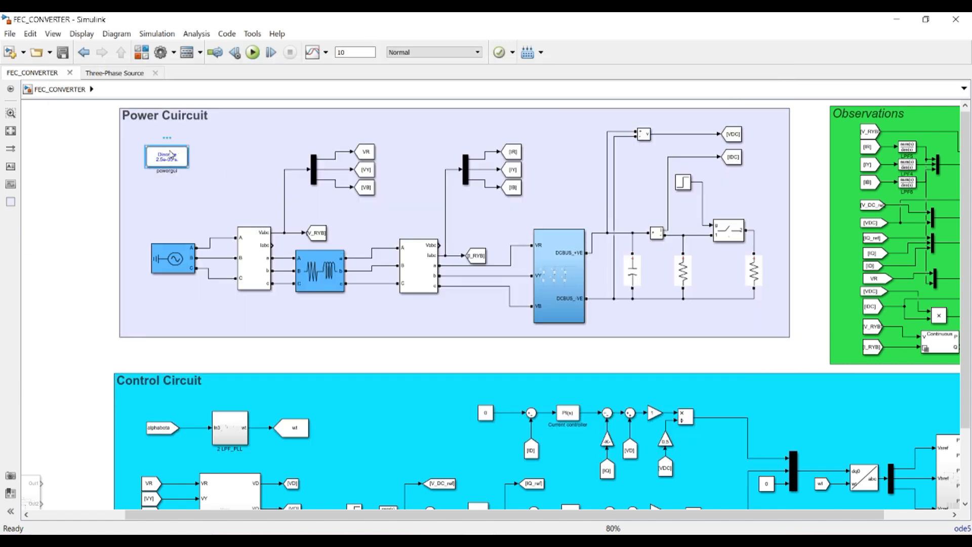
left_click(170, 264)
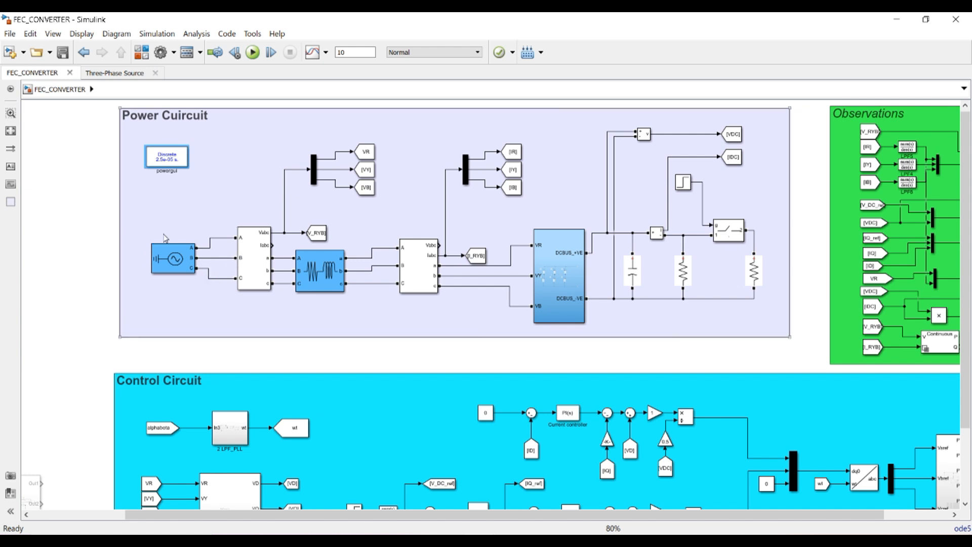
left_click(682, 272)
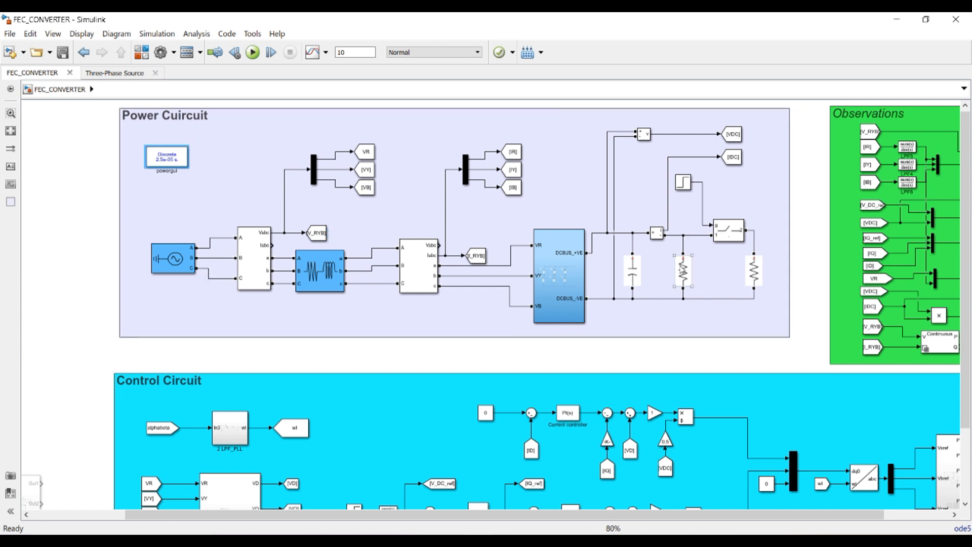
double_click(682, 272)
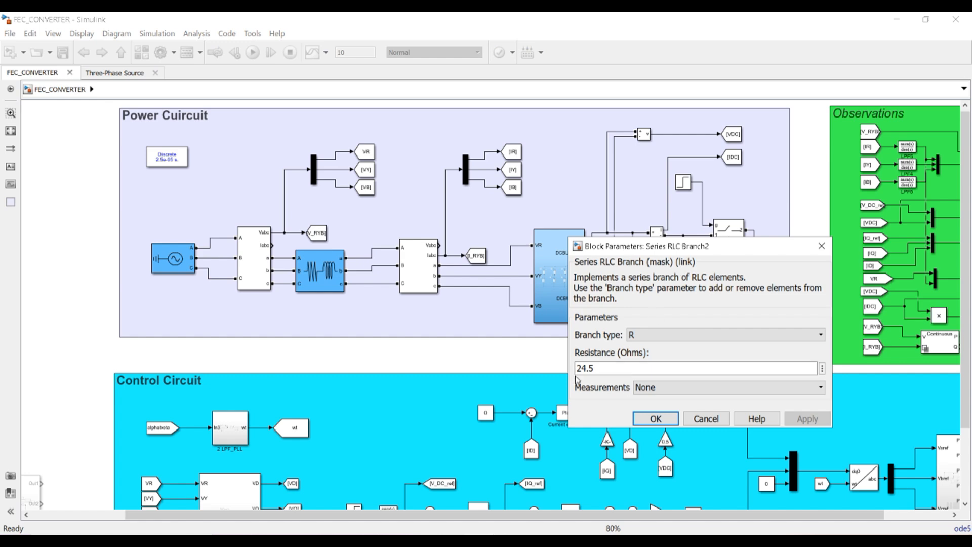
left_click(654, 418)
left_click_drag(968, 193, 967, 265)
scroll(429, 449, "up", 1)
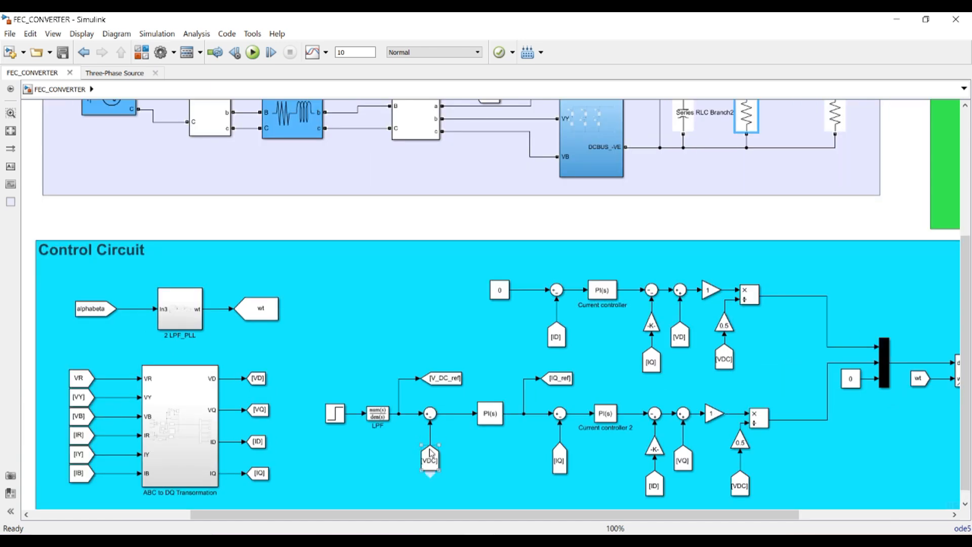
scroll(430, 449, "down", 2)
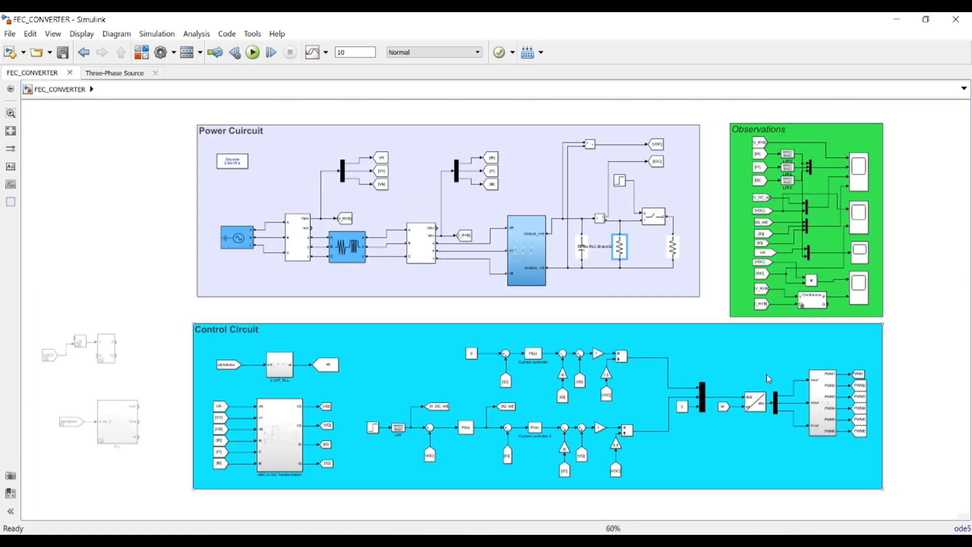
scroll(530, 459, "up", 1)
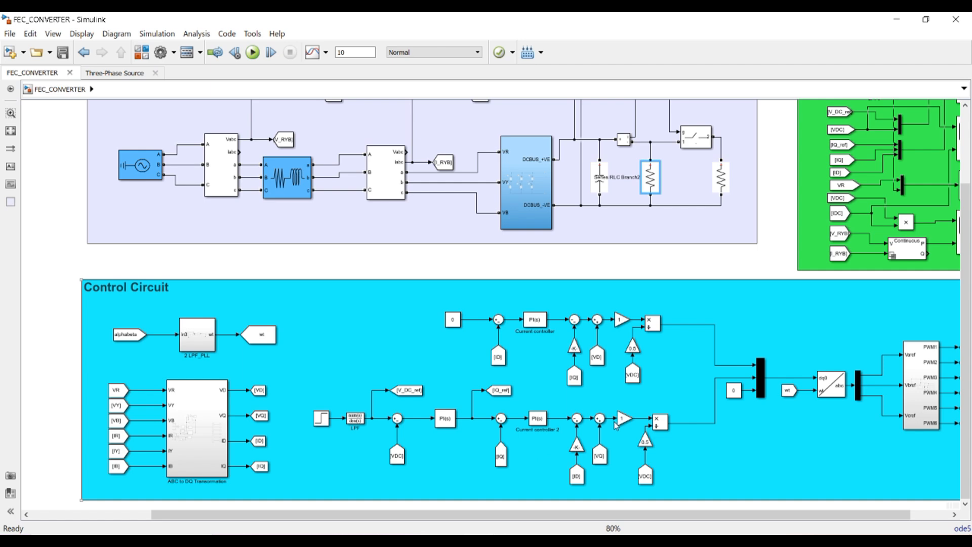
left_click_drag(625, 515, 664, 515)
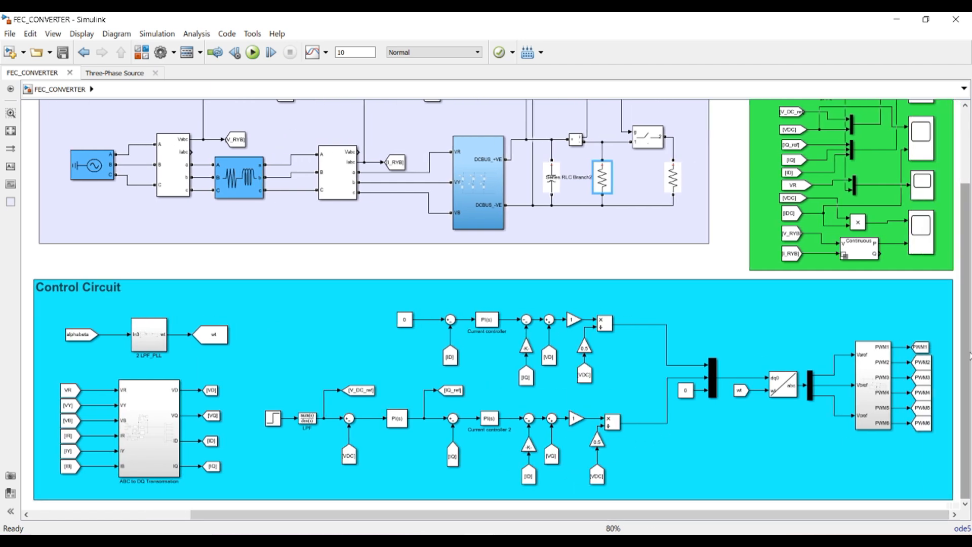
left_click_drag(971, 356, 971, 254)
scroll(942, 232, "up", 1)
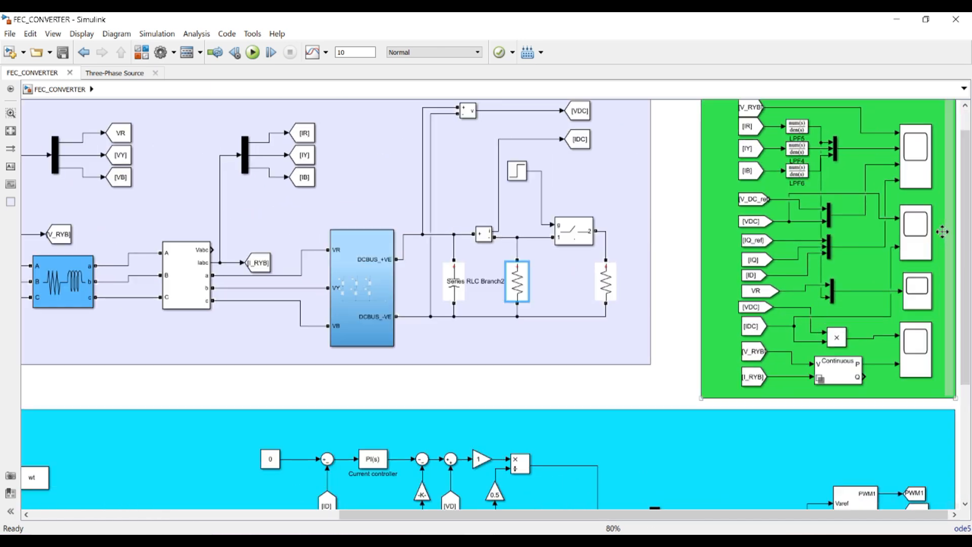
scroll(942, 232, "down", 1)
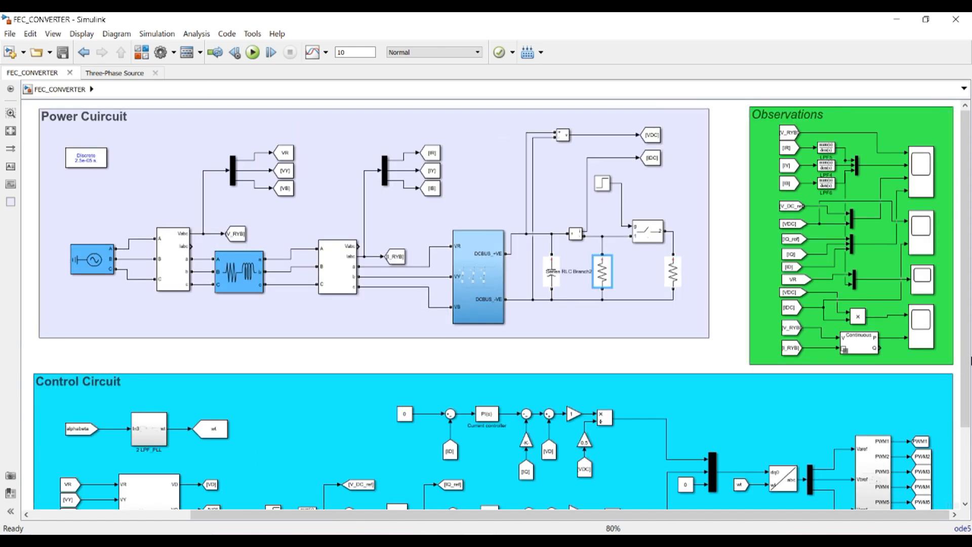
left_click_drag(971, 360, 971, 413)
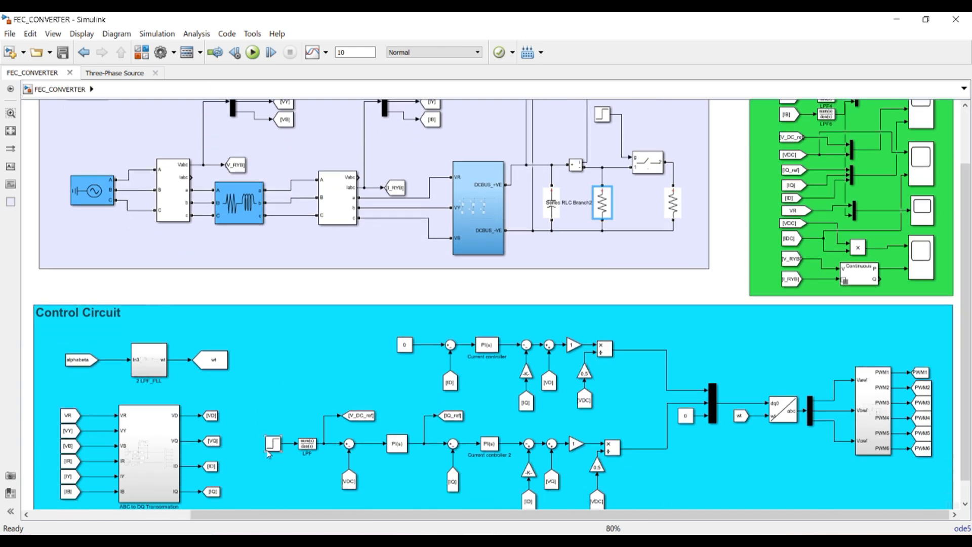
Change the Step block's step time from .8 to .5 for the 600-to-700 reference jump
scroll(273, 465, "up", 3)
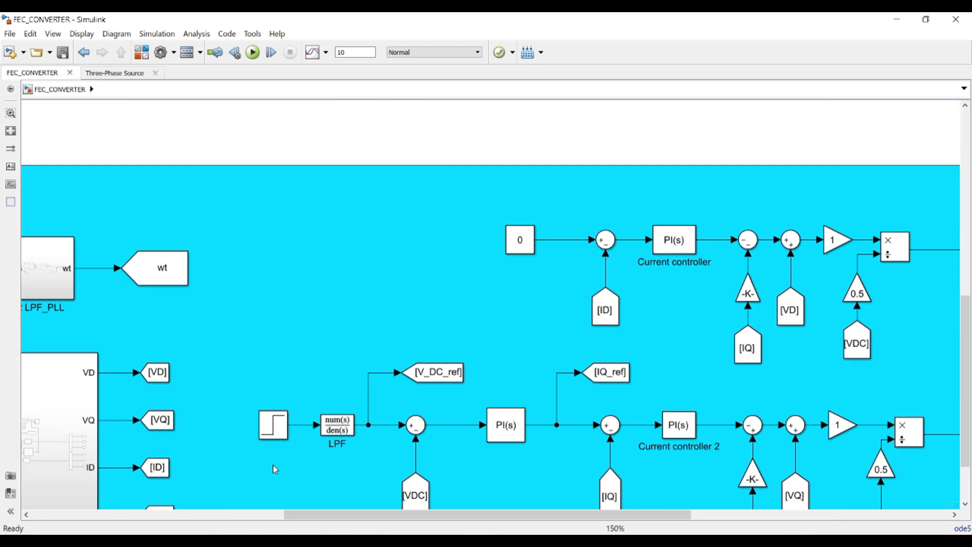
scroll(272, 465, "up", 1)
double_click(273, 419)
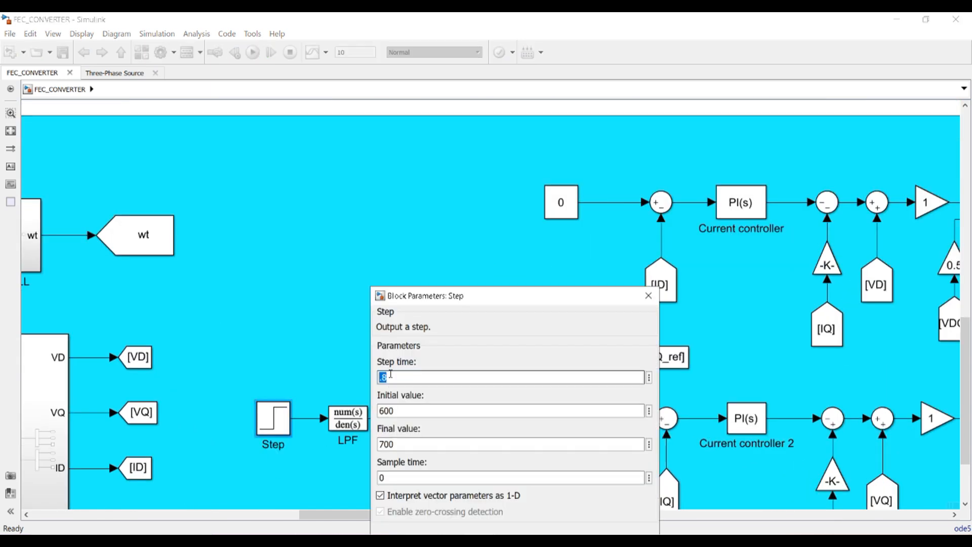
left_click(391, 377)
double_click(400, 375)
type(".5")
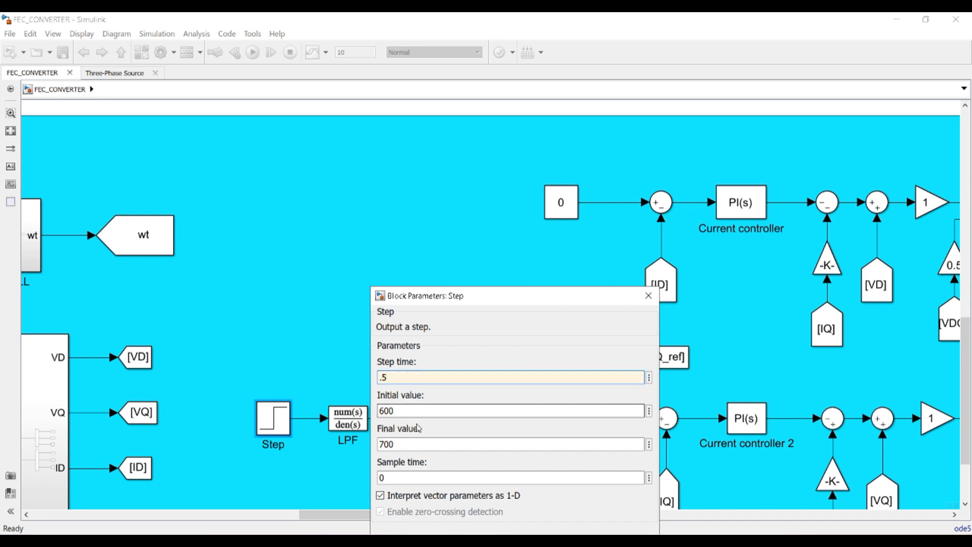
left_click_drag(495, 302, 504, 183)
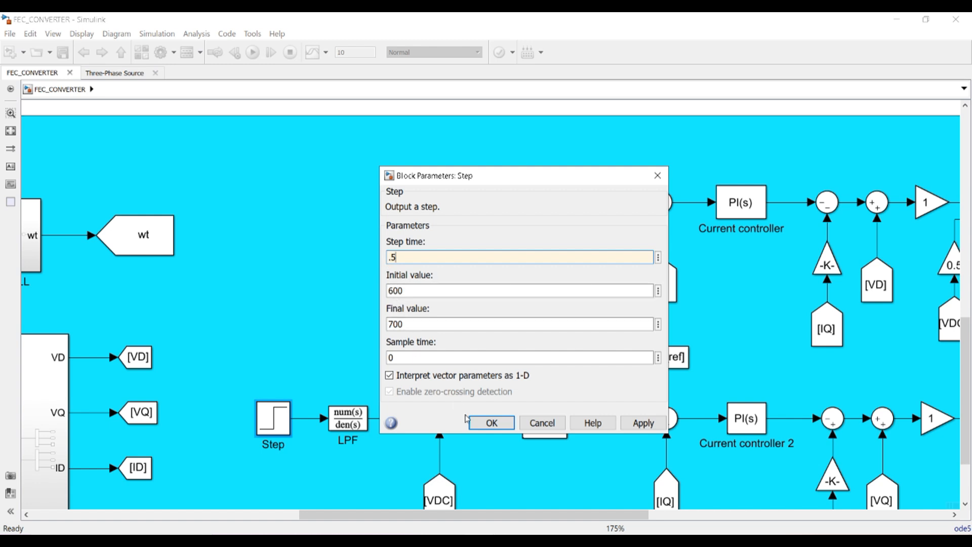
left_click(484, 422)
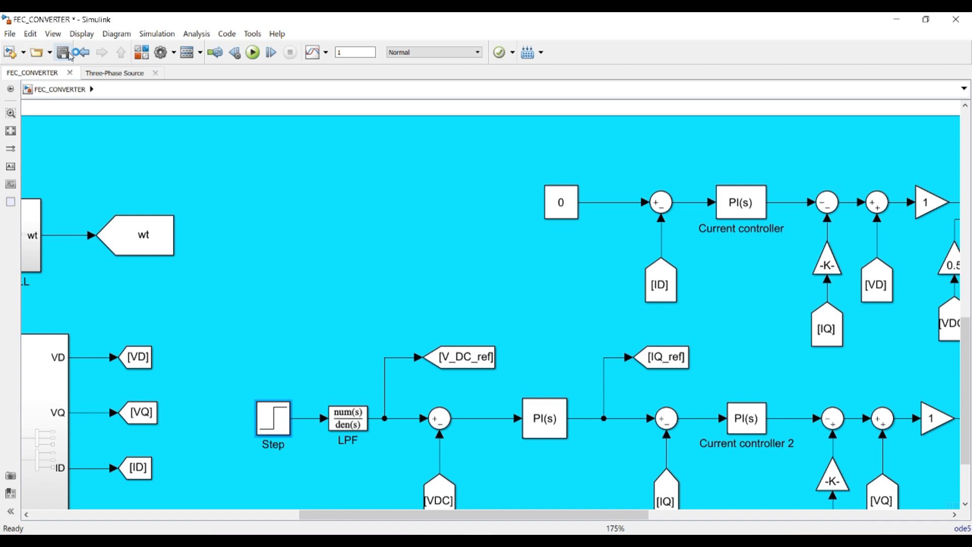
Save the FEC_CONVERTER model and run the simulation
left_click(69, 55)
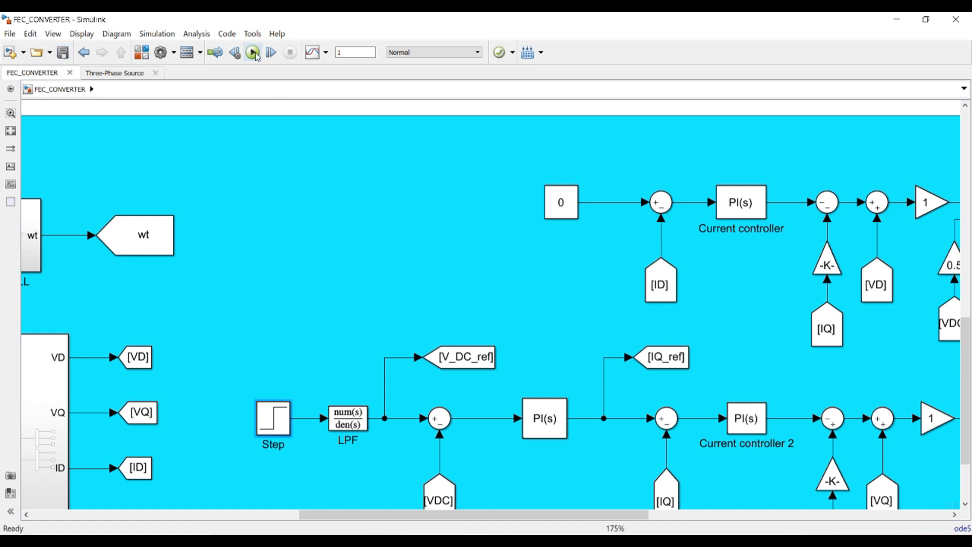
left_click(253, 53)
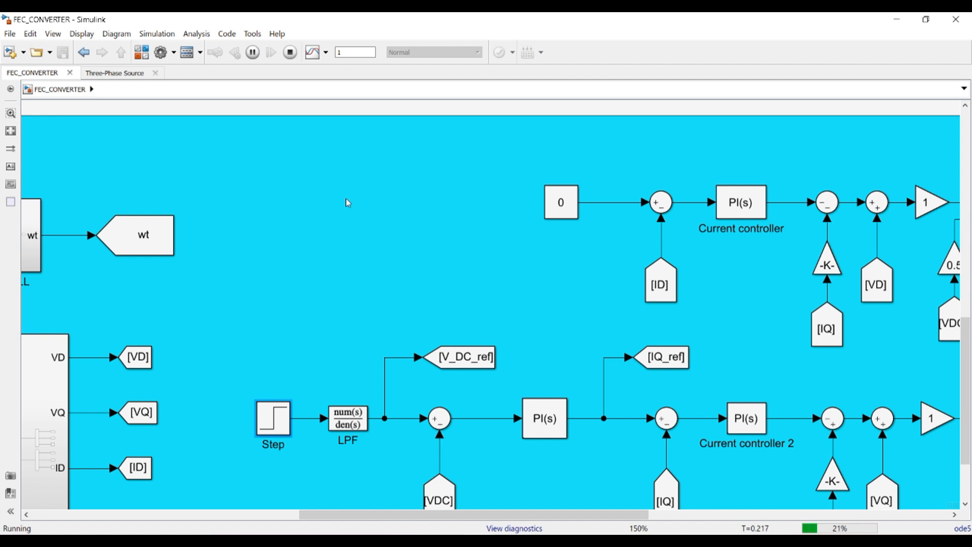
scroll(348, 203, "down", 1)
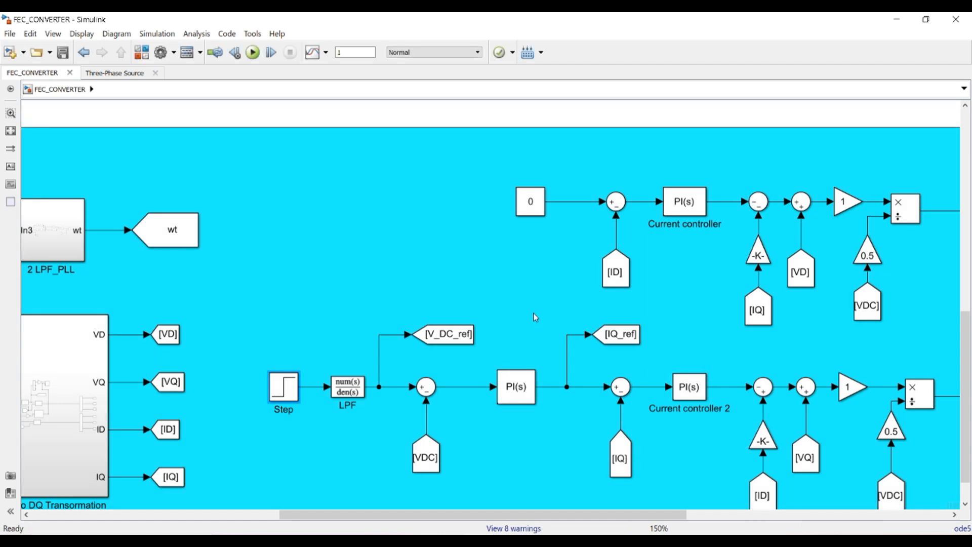
scroll(535, 318, "down", 5)
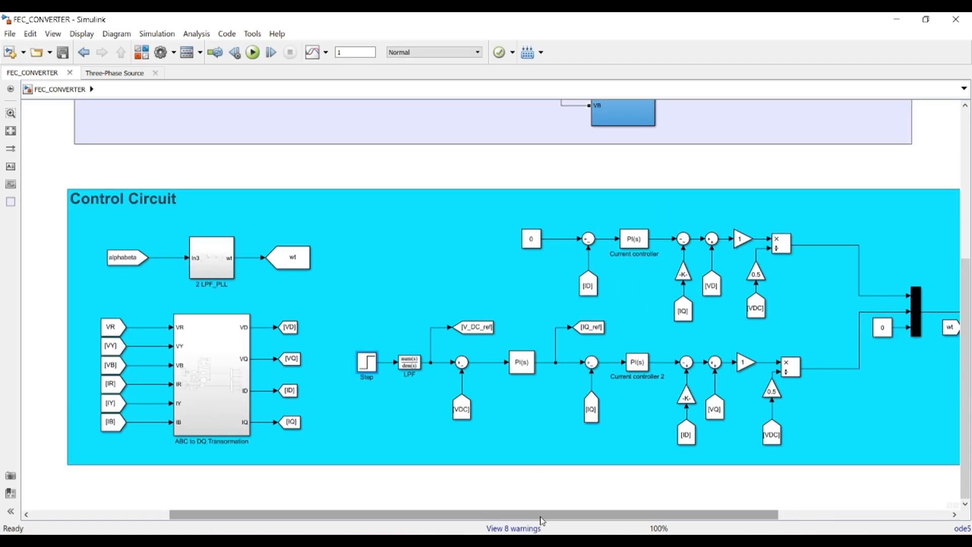
Select the V_DC_ref, VDC and top-scope signal lines in the Observations area
left_click_drag(539, 515, 697, 530)
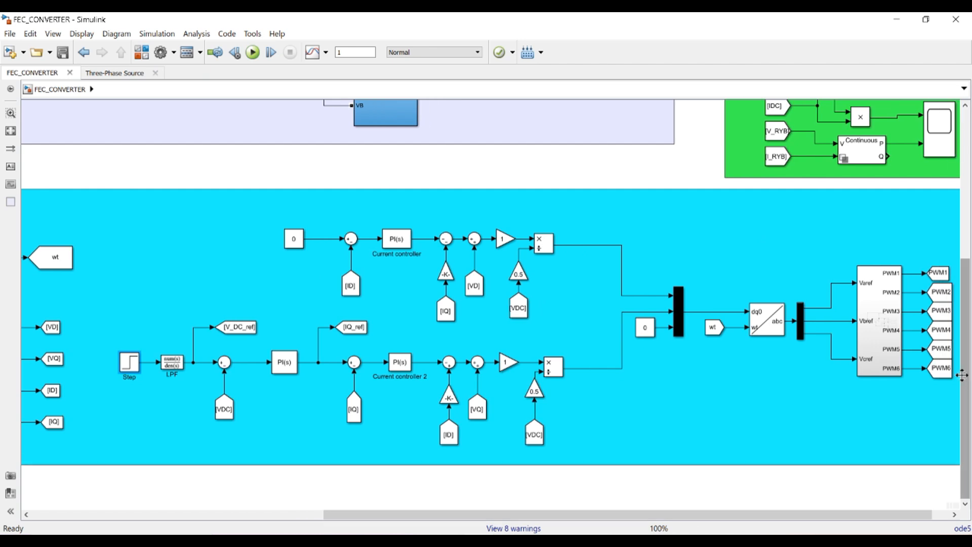
left_click_drag(966, 366, 967, 223)
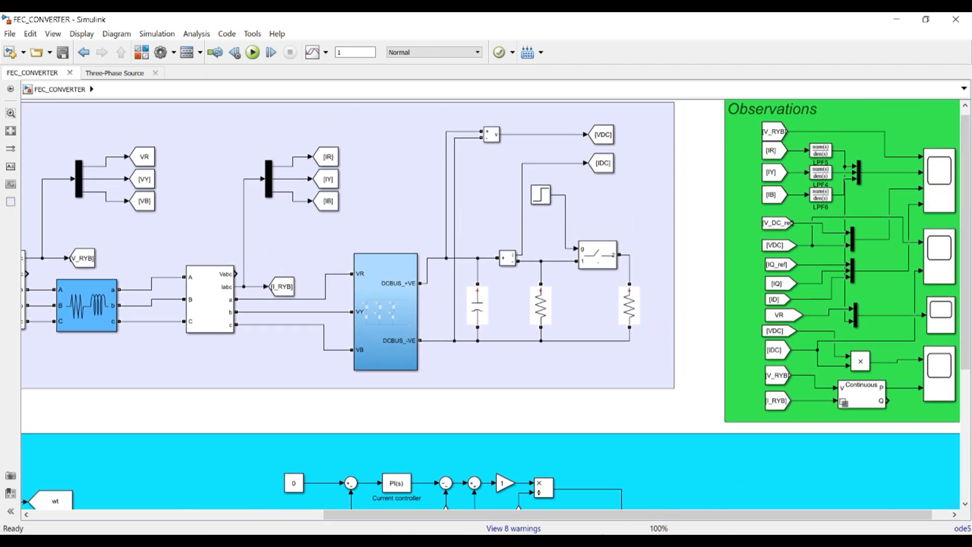
left_click_drag(642, 515, 664, 519)
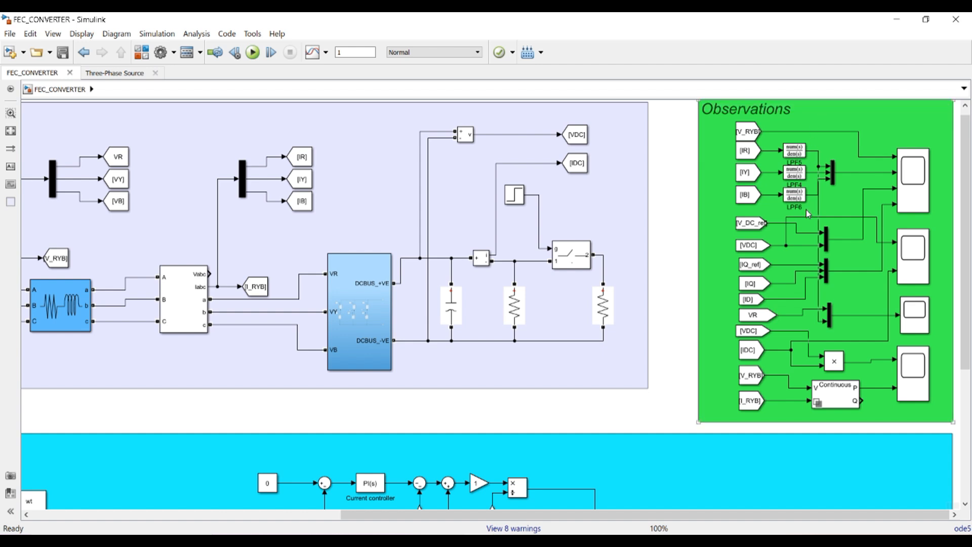
left_click(781, 224)
left_click(795, 247)
left_click(869, 189)
Open Scope1 and autoscale its plots to fit the simulated data
double_click(911, 194)
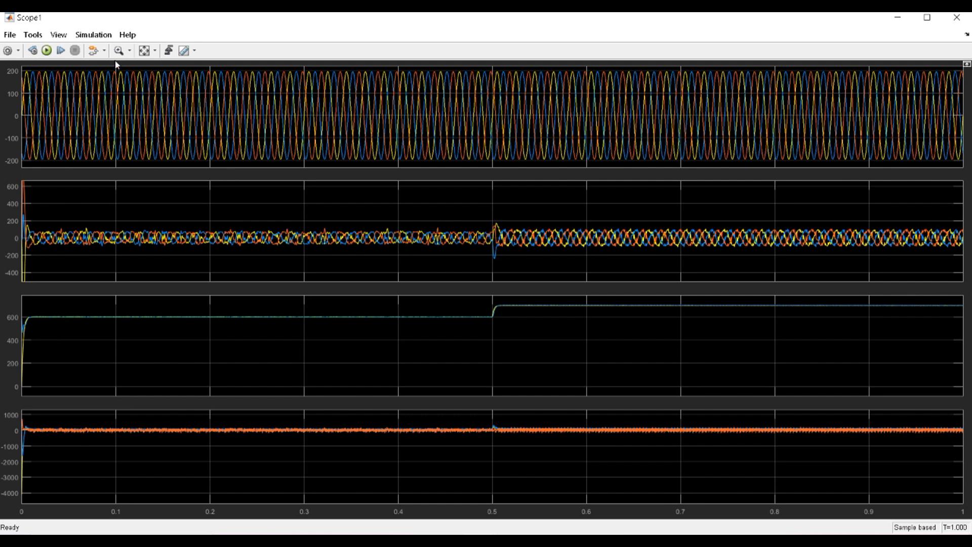
left_click(144, 50)
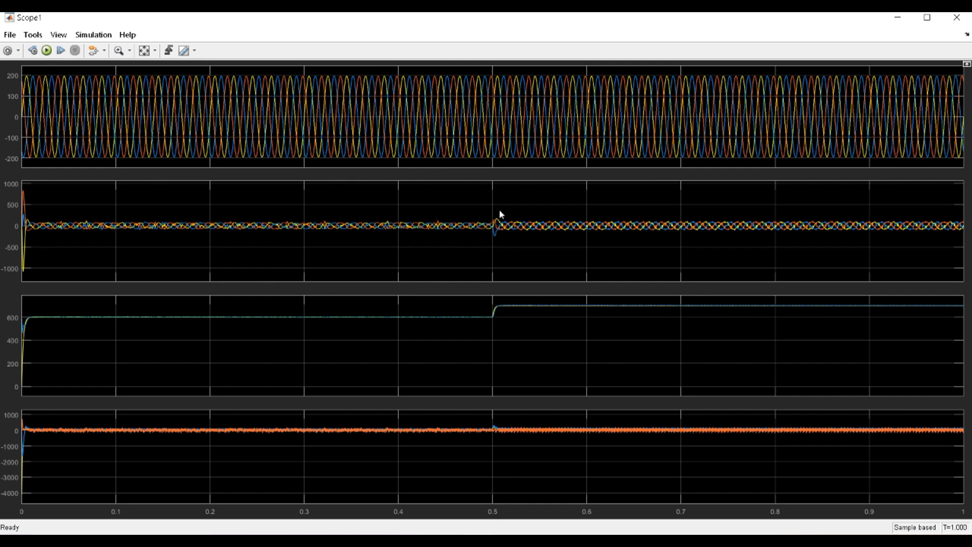
left_click(129, 50)
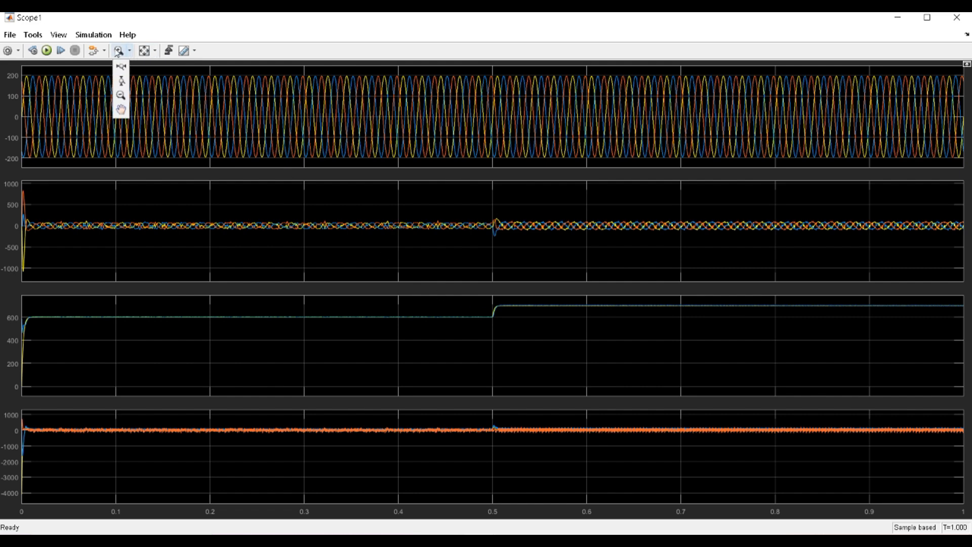
left_click(261, 28)
Zoom into the DC voltage step from 600 to 700 at 0.5 s, restore the full 0–1 s view, then close Scope1
left_click(118, 53)
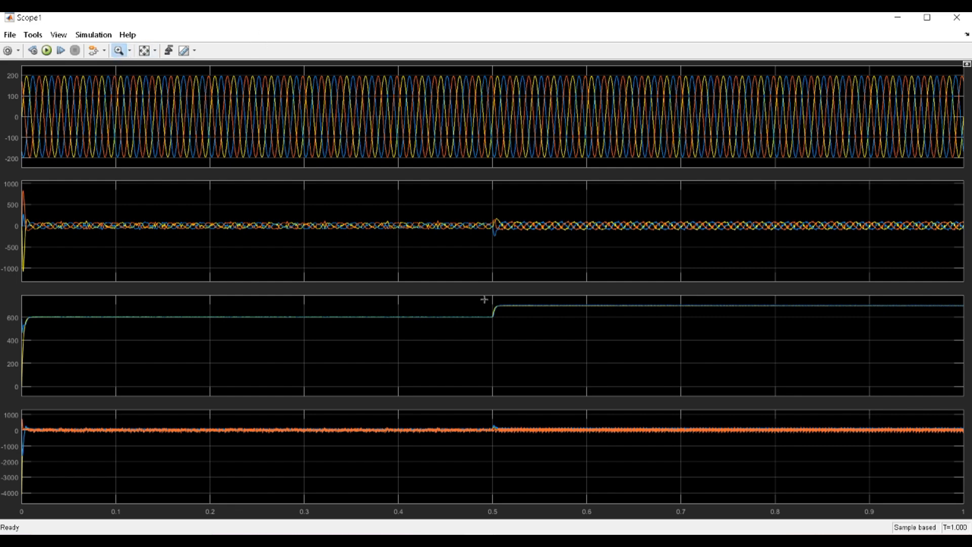
left_click_drag(484, 298, 523, 346)
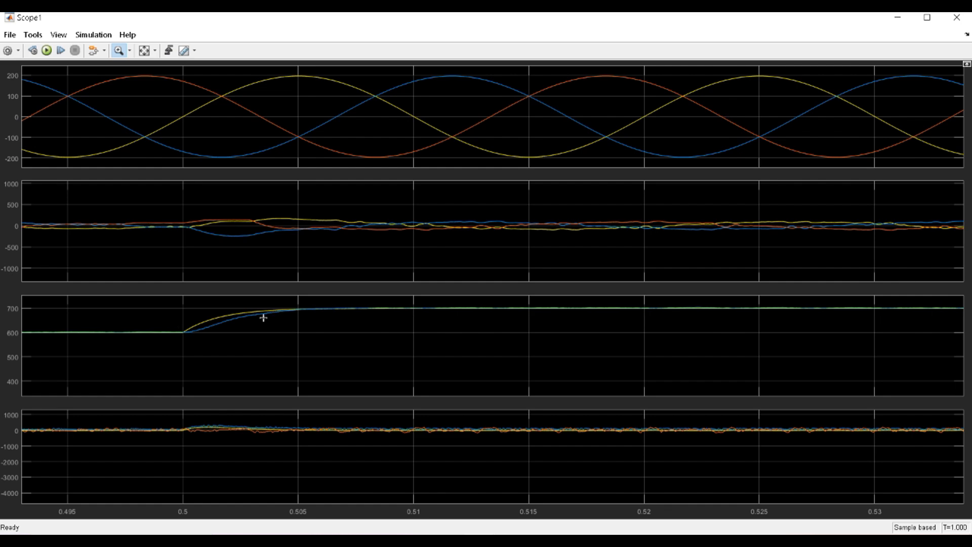
left_click(144, 50)
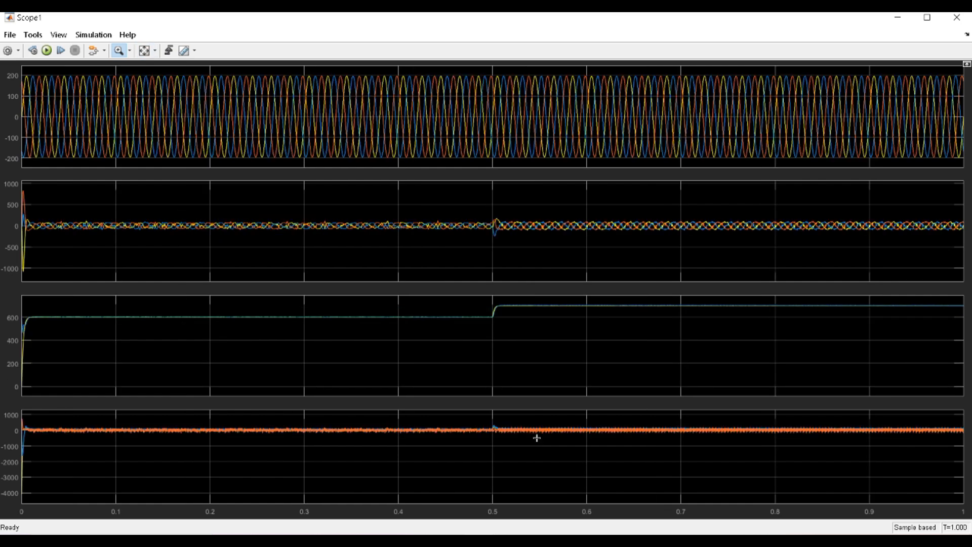
left_click(957, 17)
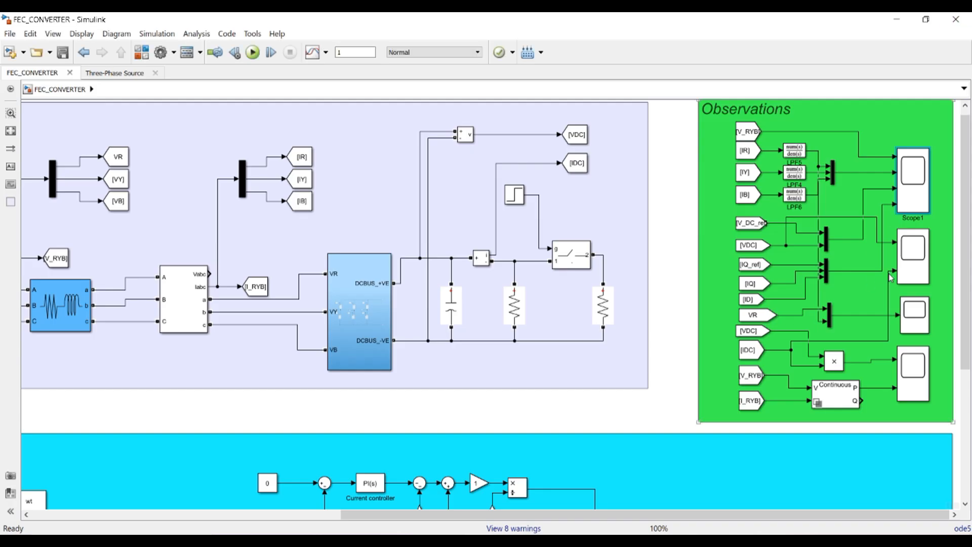
double_click(911, 259)
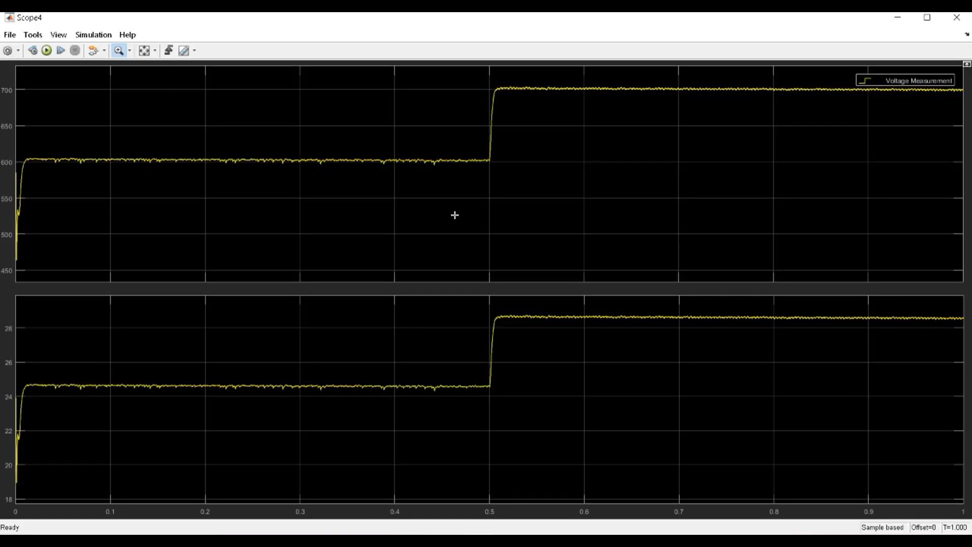
left_click(144, 50)
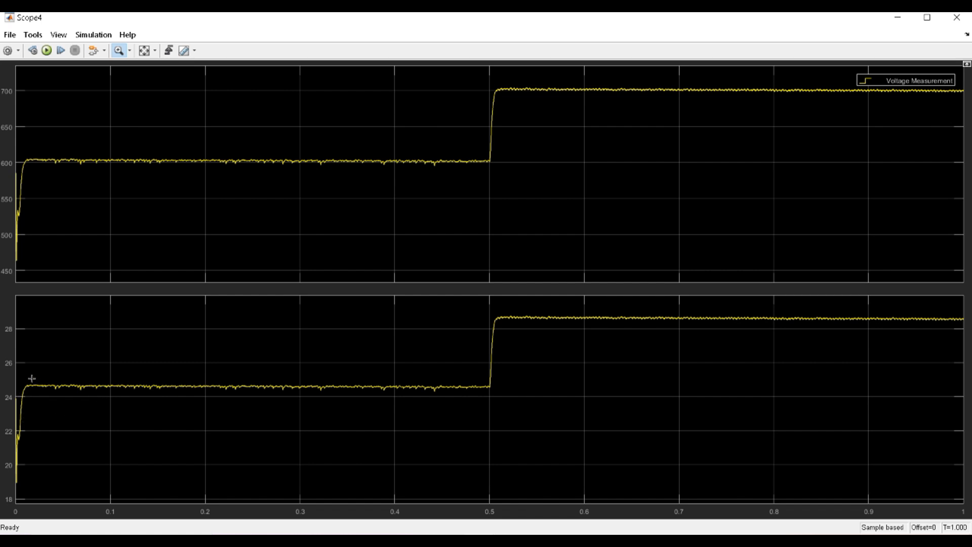
left_click_drag(54, 375, 53, 406)
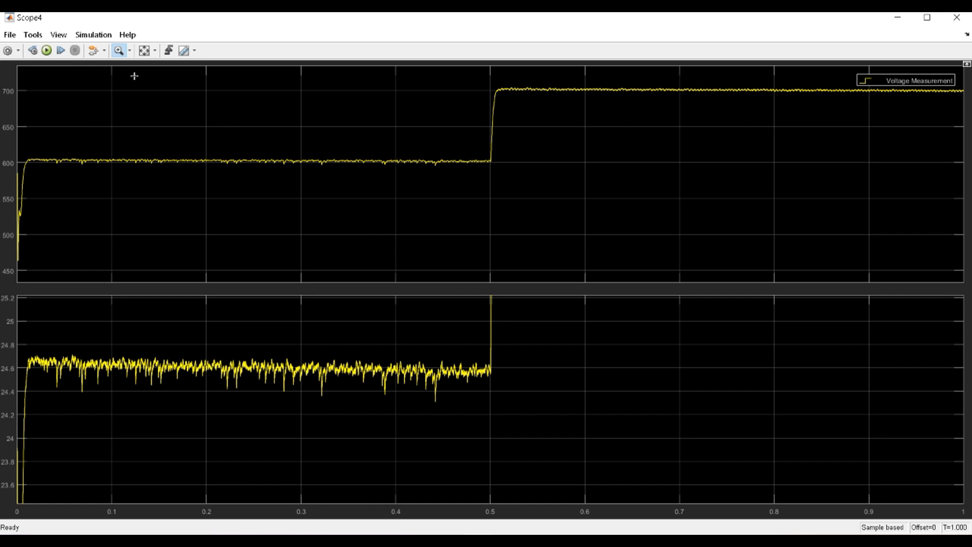
left_click(145, 52)
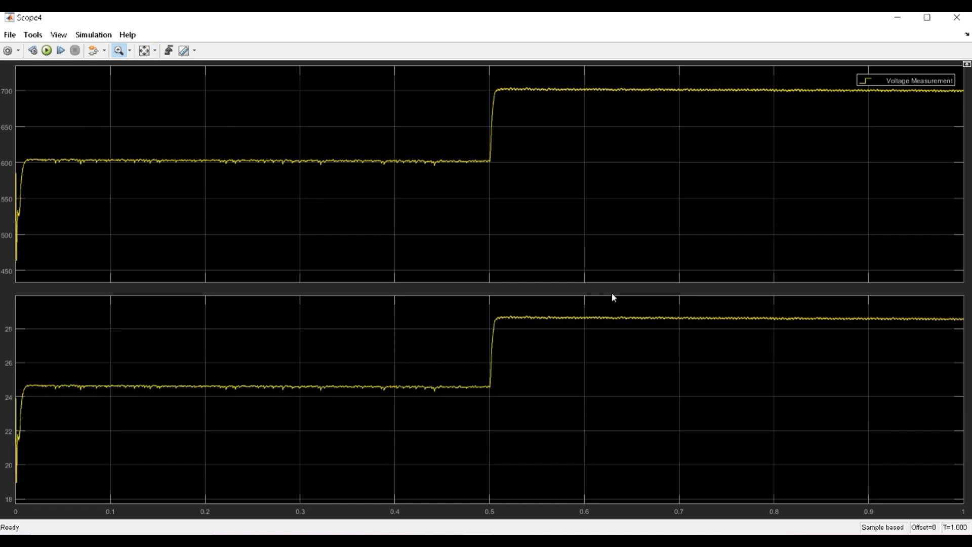
left_click_drag(616, 308, 614, 336)
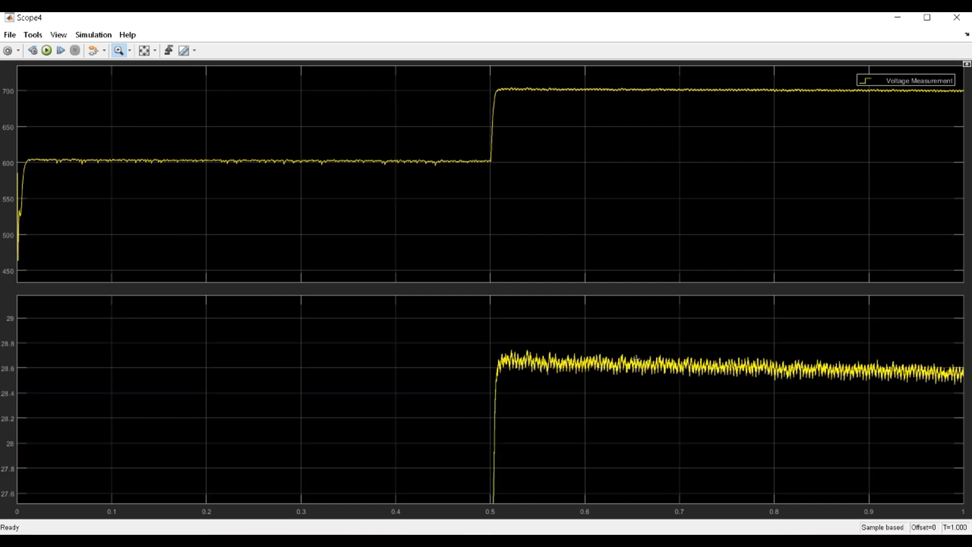
left_click(144, 50)
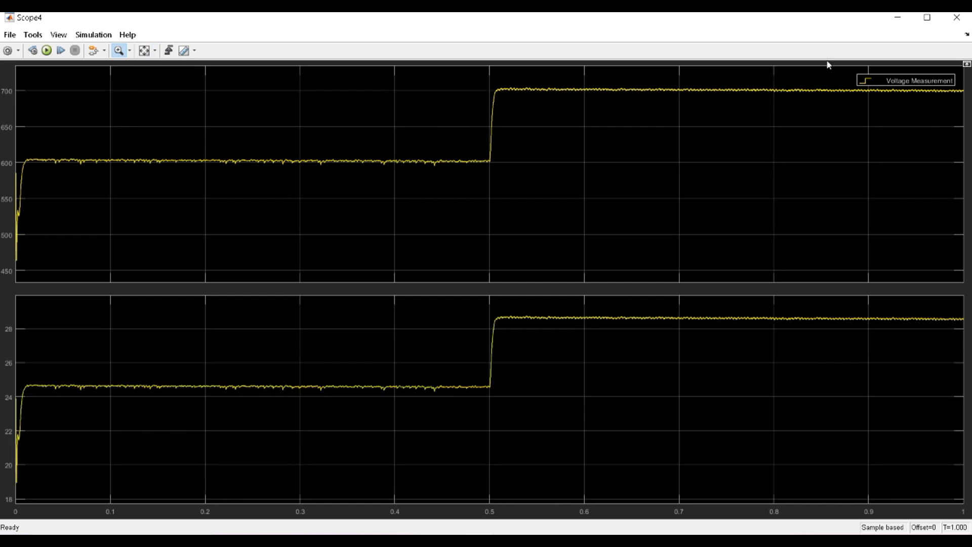
left_click(957, 17)
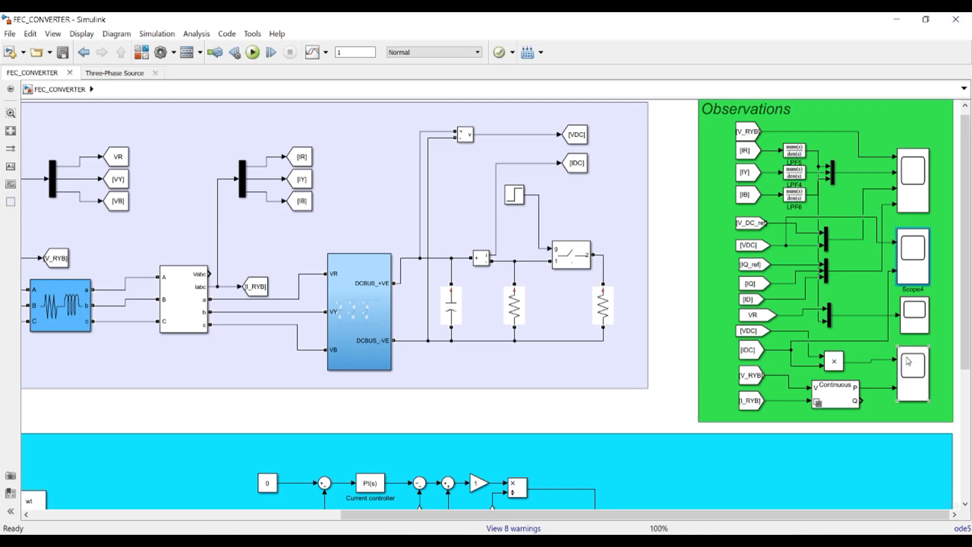
left_click(838, 367)
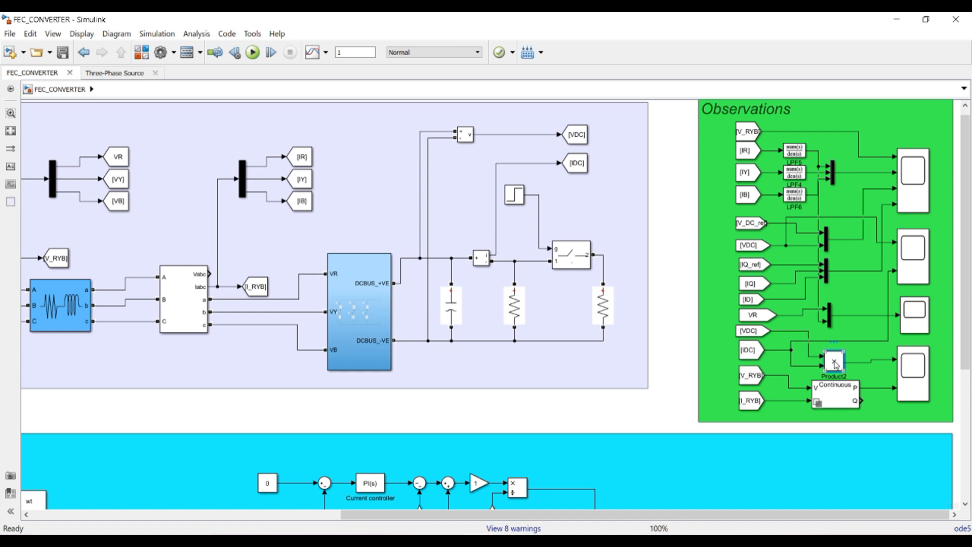
left_click(836, 392)
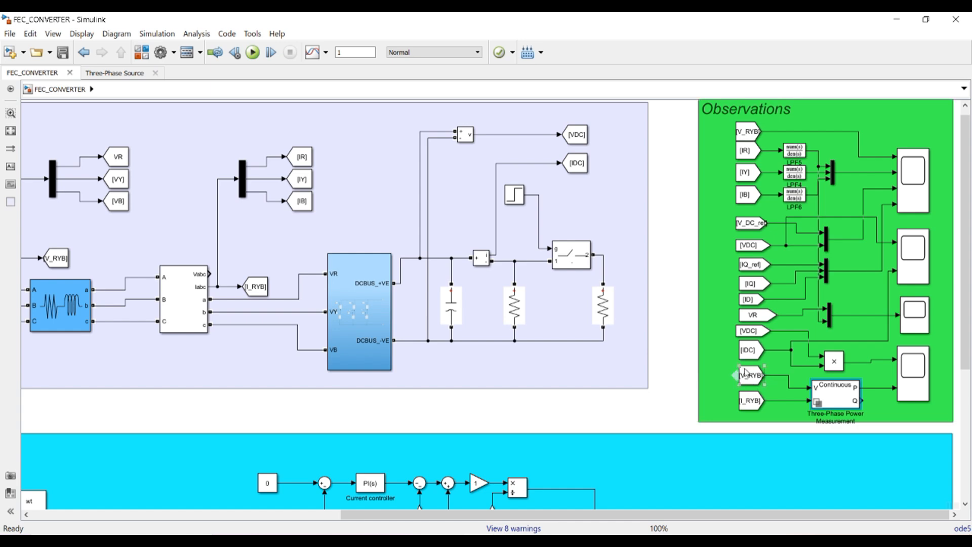
left_click_drag(541, 515, 320, 516)
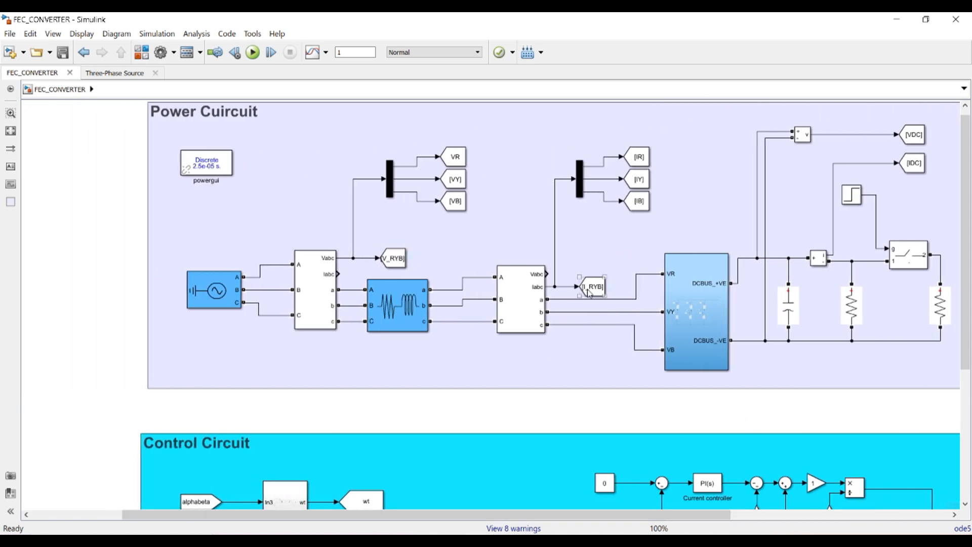
left_click_drag(569, 515, 790, 516)
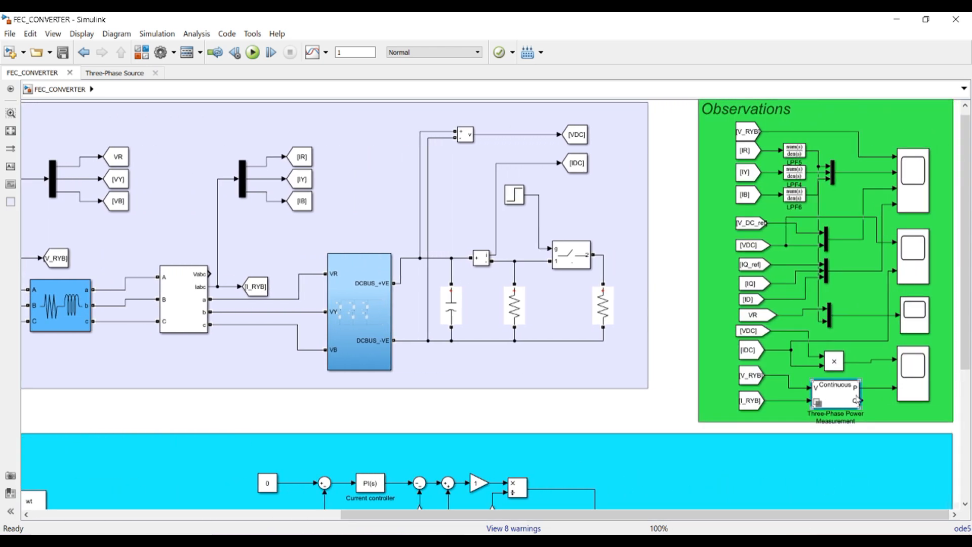
left_click(911, 375)
double_click(910, 375)
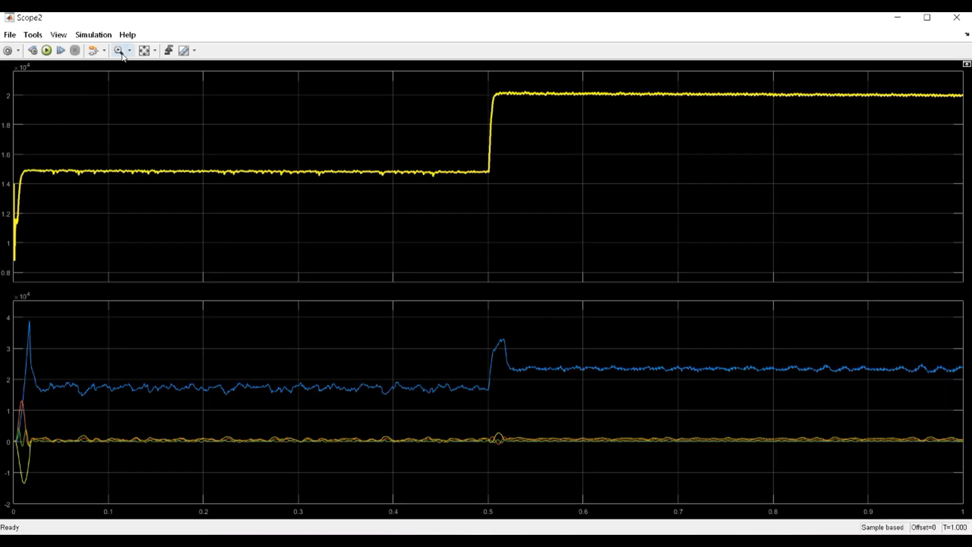
left_click(144, 50)
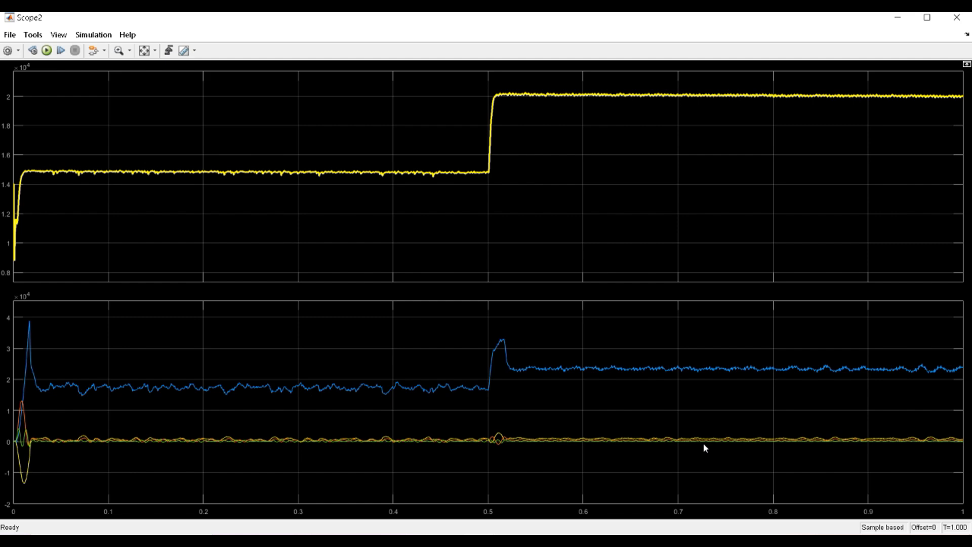
left_click(897, 21)
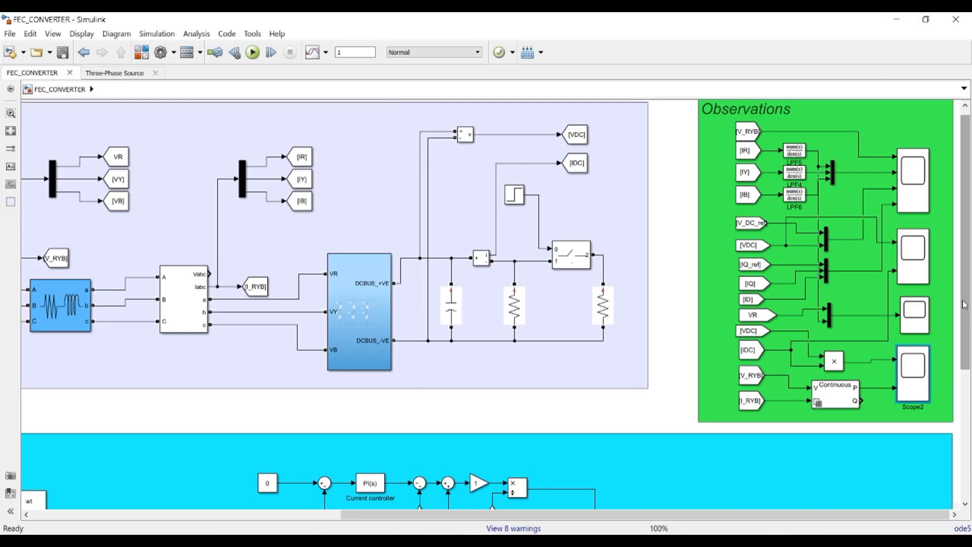
Scroll and zoom the FEC_CONVERTER diagram out to about 60% so the power circuit, control circuit and observations all fit
left_click_drag(965, 305, 965, 418)
left_click(269, 300)
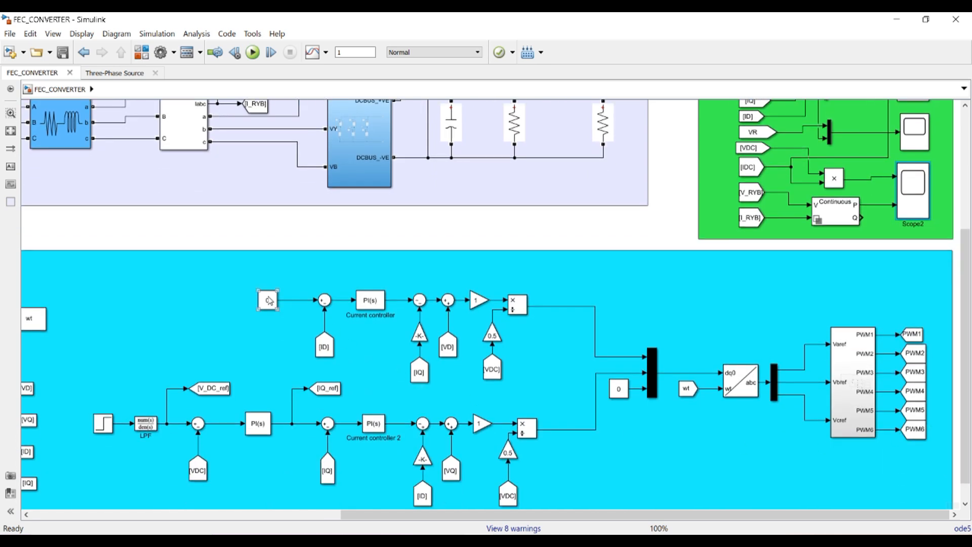
scroll(265, 314, "up", 2)
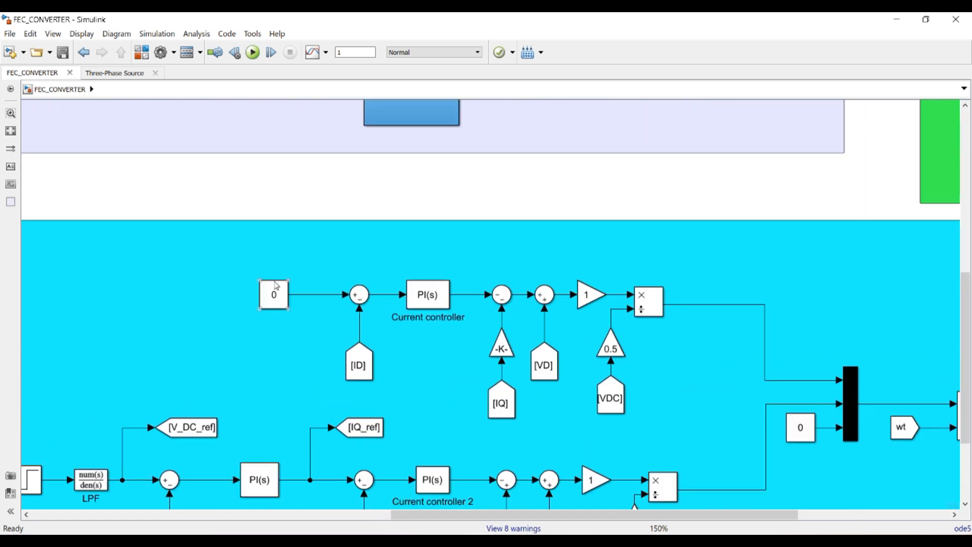
left_click_drag(425, 515, 507, 519)
scroll(570, 332, "down", 2)
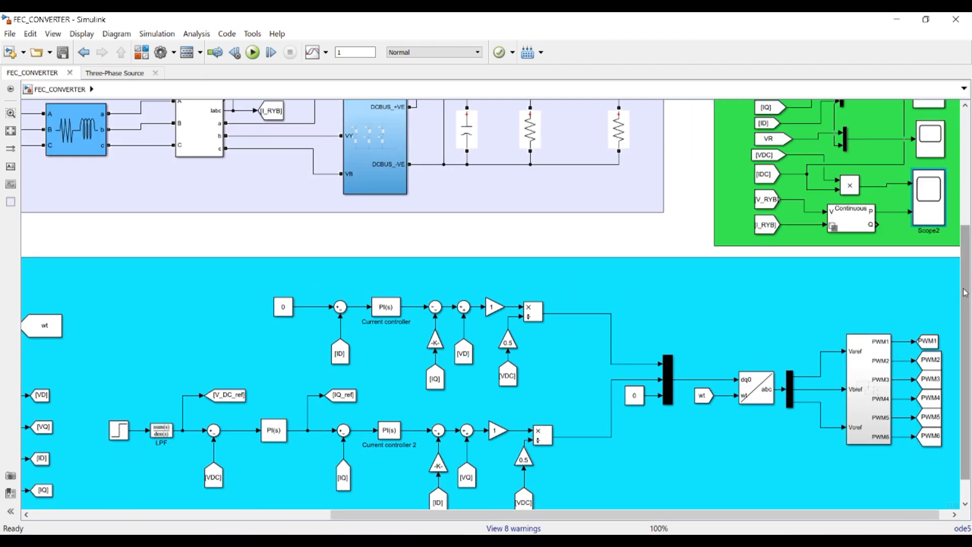
left_click_drag(965, 293, 964, 176)
scroll(957, 283, "down", 3)
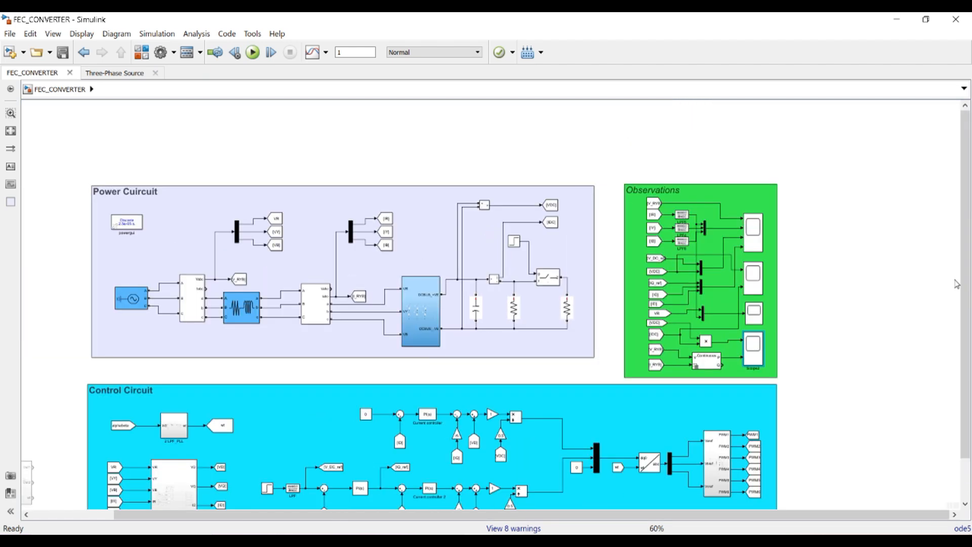
left_click_drag(965, 292, 966, 367)
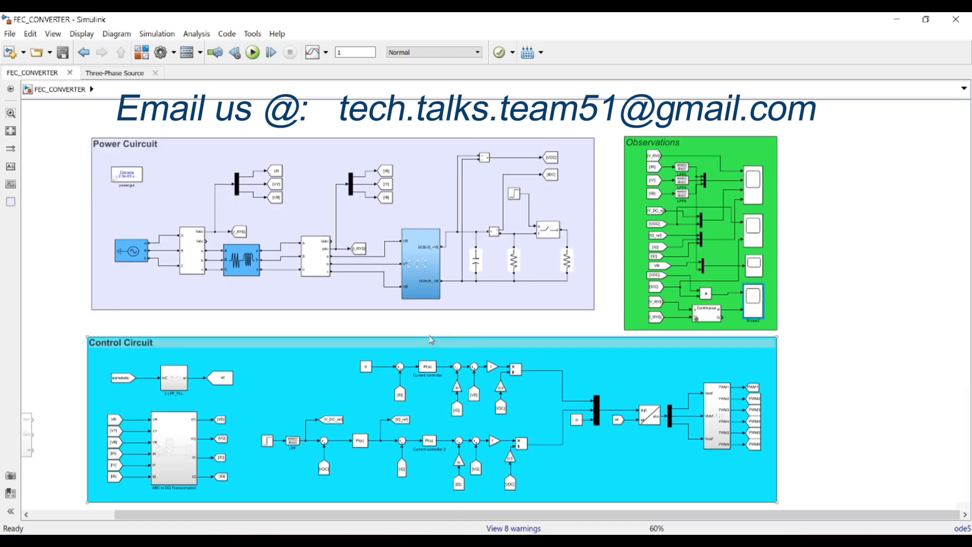